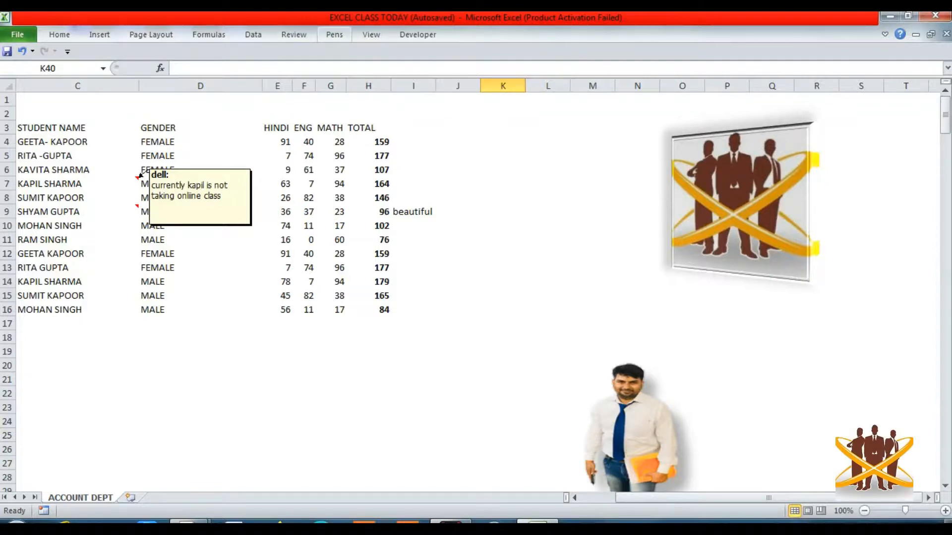
Restore the minimized ribbon so that the View commands stay permanently displayed
click(334, 34)
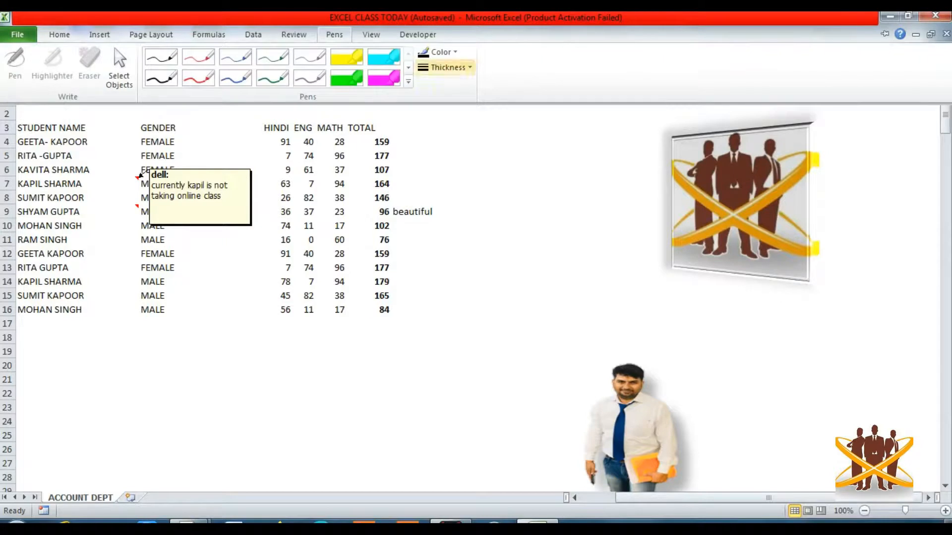
click(371, 34)
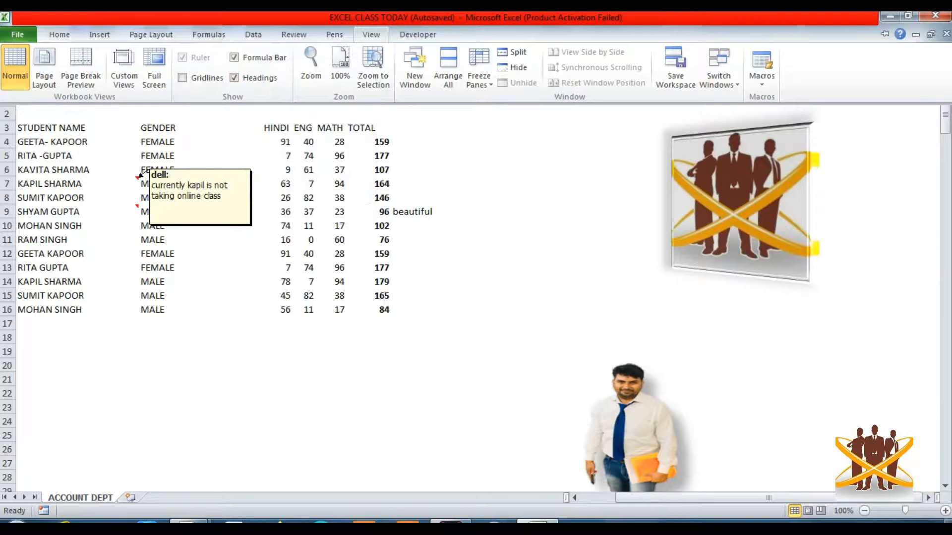
key(ctrl+F1)
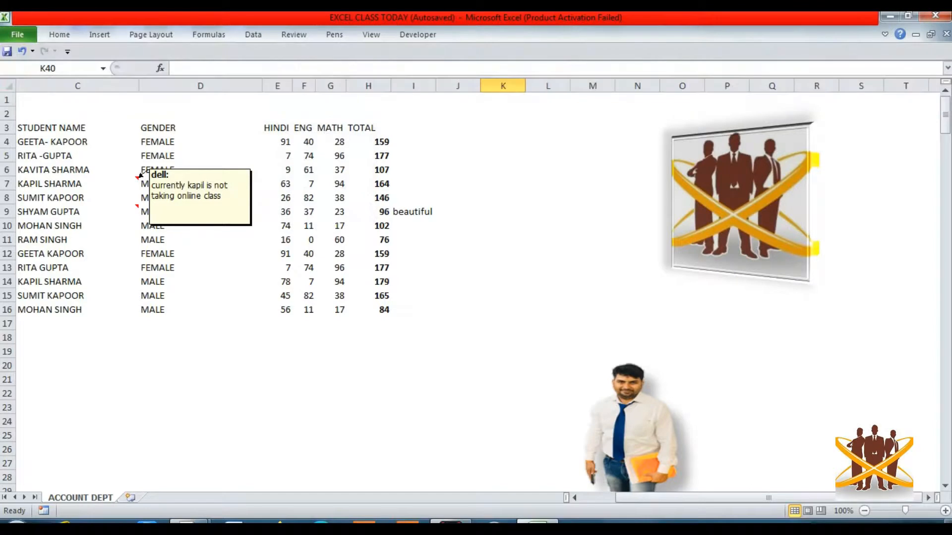
right_click(600, 53)
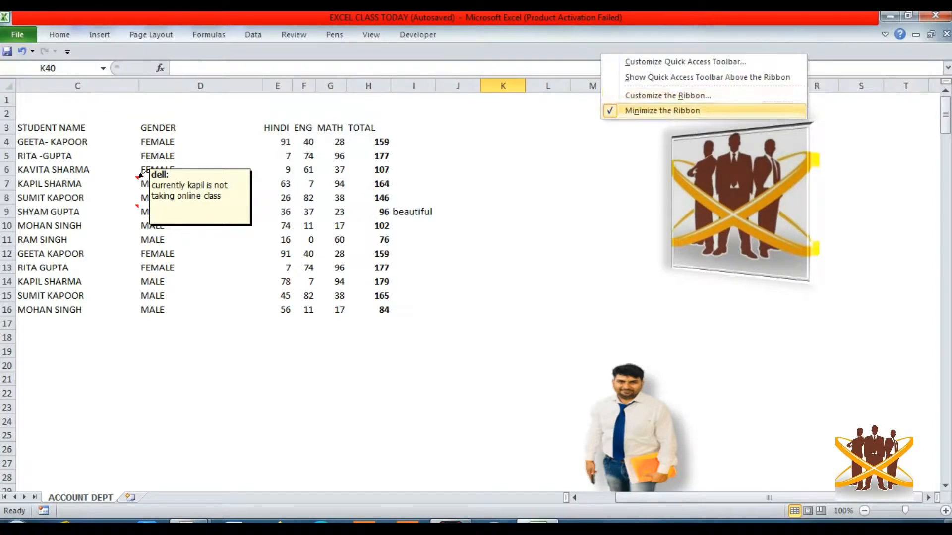
key(Return)
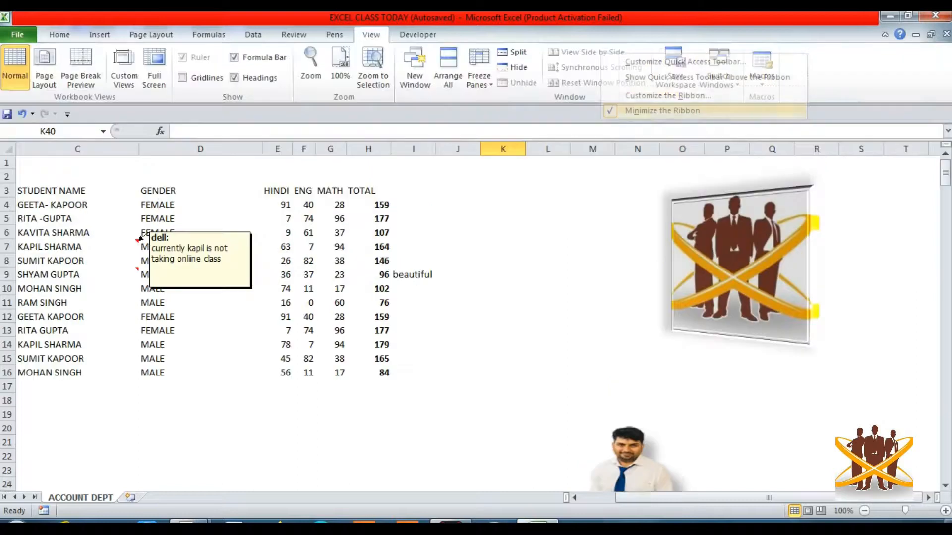
click(592, 246)
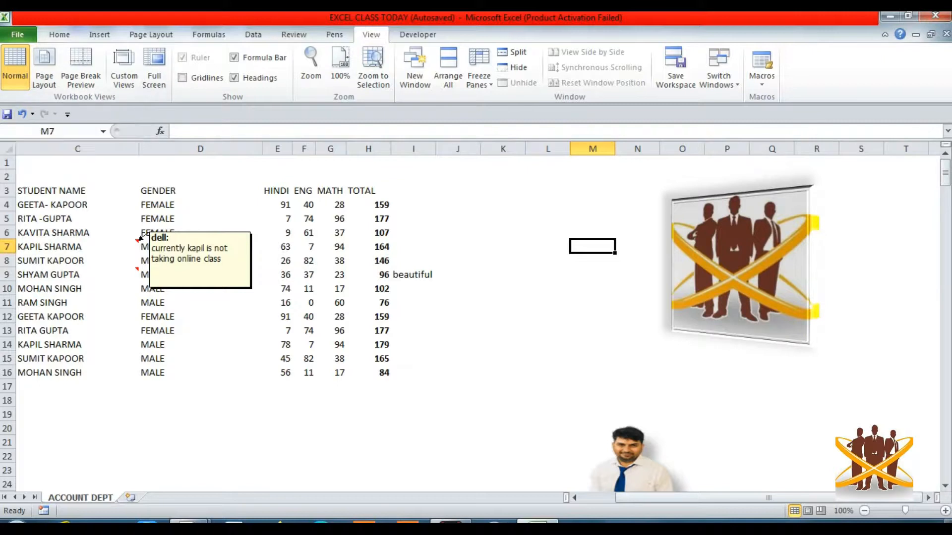
click(78, 191)
key(Right)
key(Right)
key(Right)
key(Right)
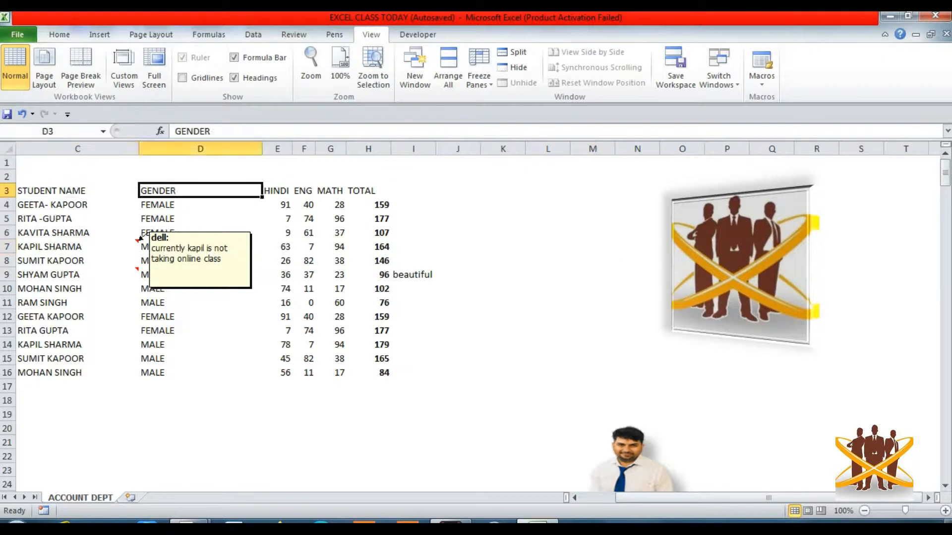
key(Left)
key(Left)
key(Left)
key(Left)
key(Left)
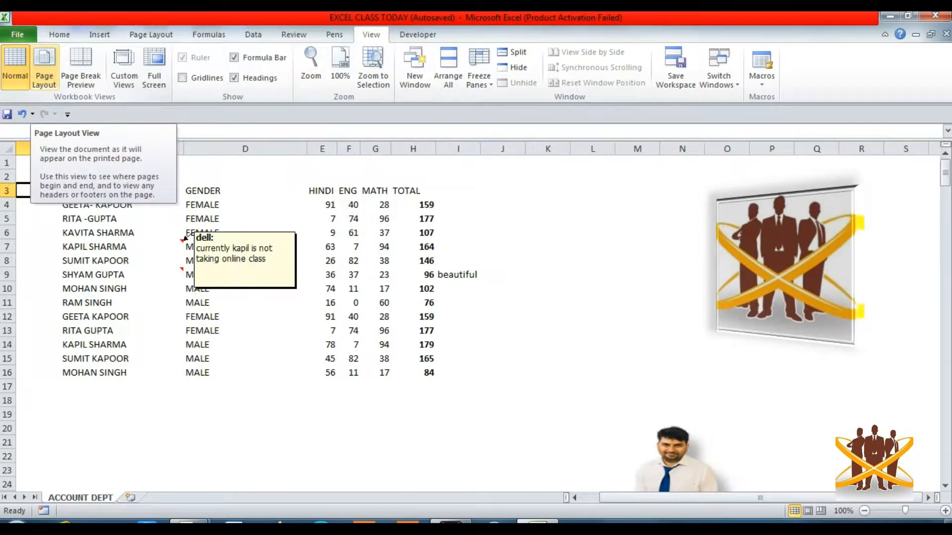
Switch the ACCOUNT DEPT worksheet to Page Layout view
click(45, 69)
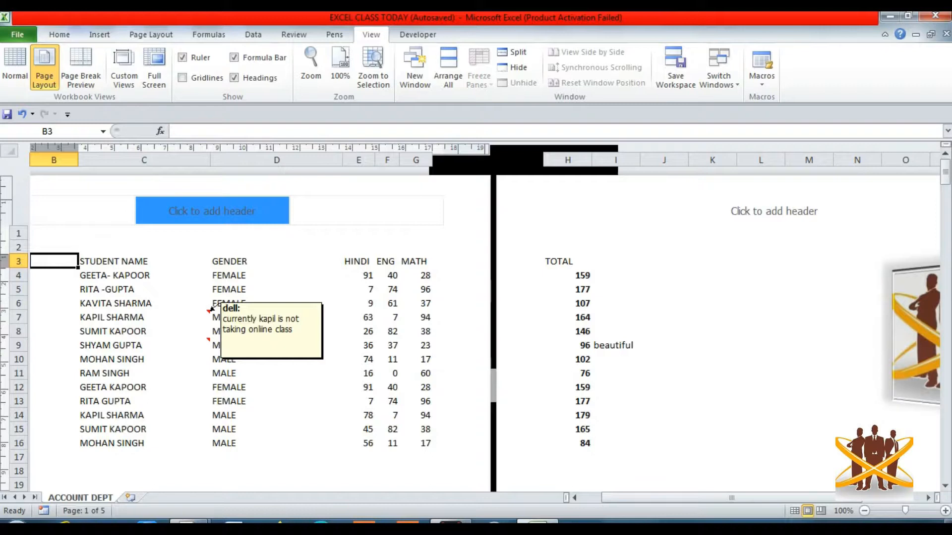
key(Right)
key(Right)
key(Right)
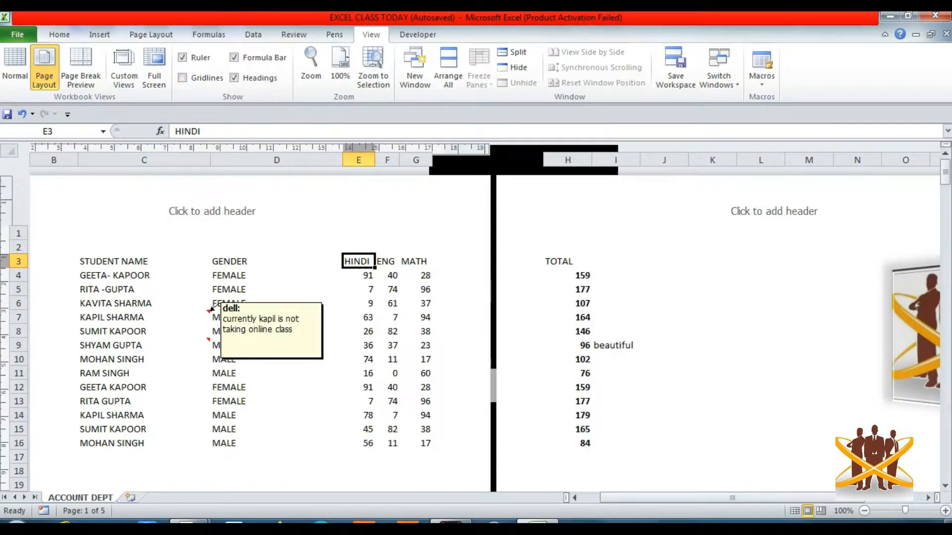
Narrow the GENDER column until the TOTAL column fits on the first page, and clear the contents of cells H9:I9
key(Left)
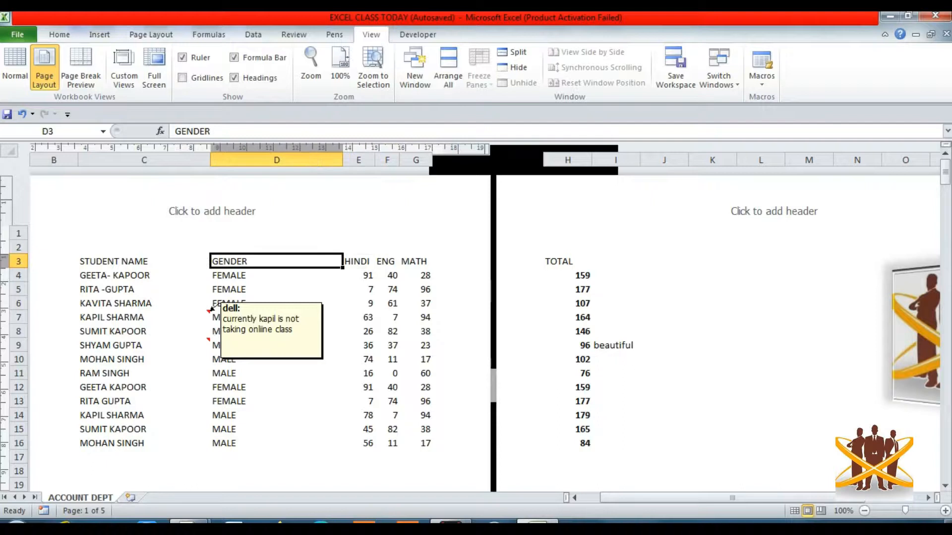
drag(342, 159, 287, 160)
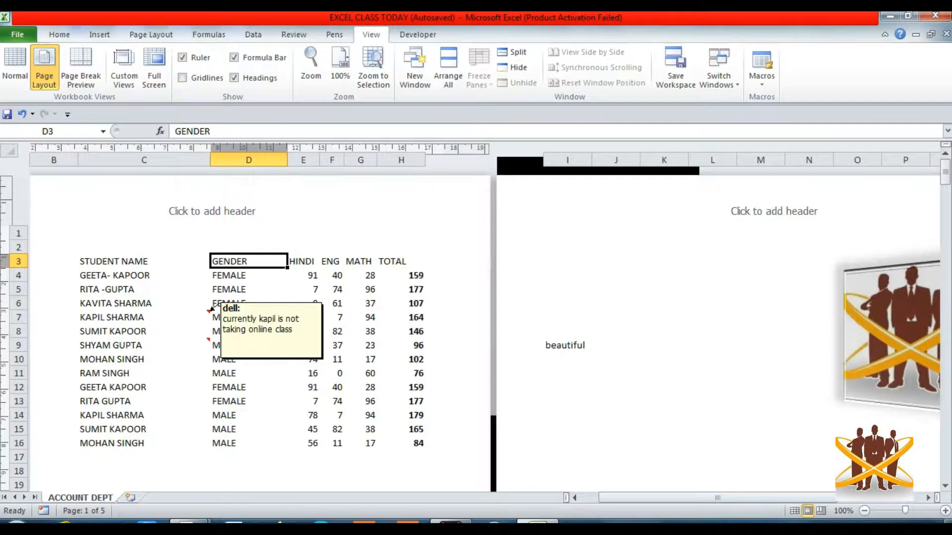
drag(560, 345, 412, 346)
key(Delete)
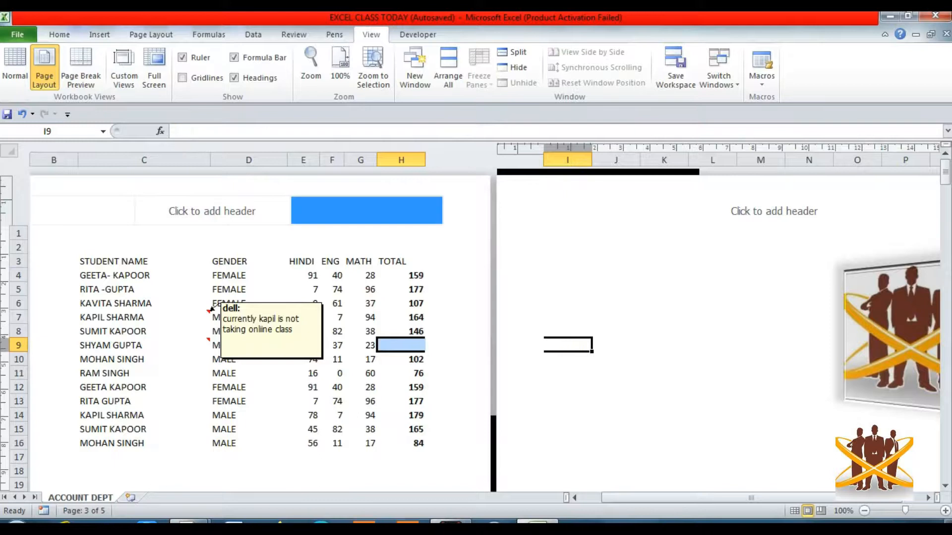
Enter the first name as the text of the page header's centre section, leaving both side sections empty, and finish header editing
click(366, 210)
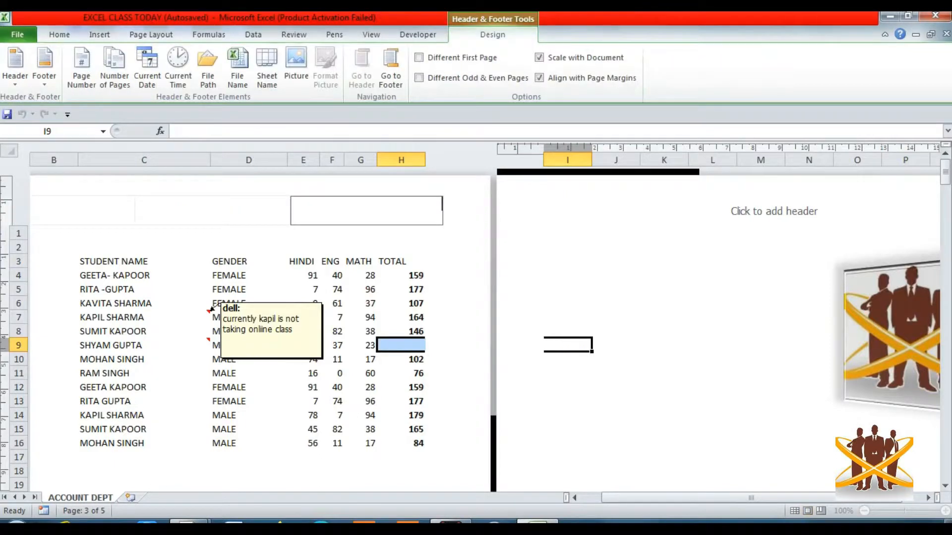
click(212, 211)
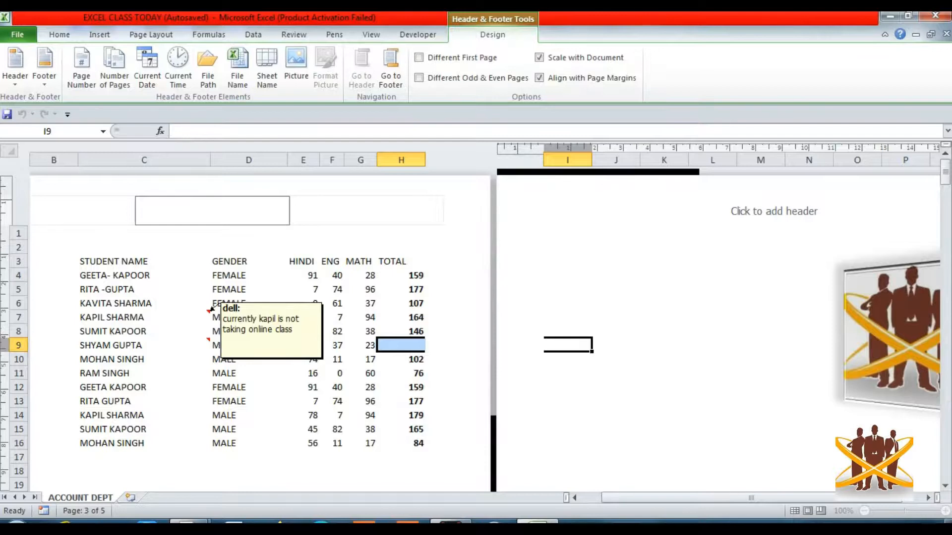
text(REYANSH)
key(shift+Tab)
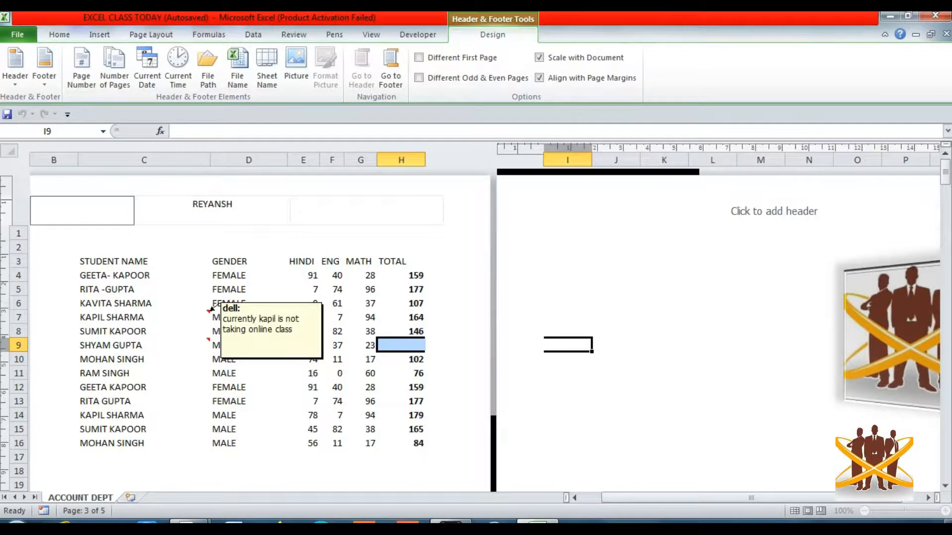
key(Tab)
key(Tab)
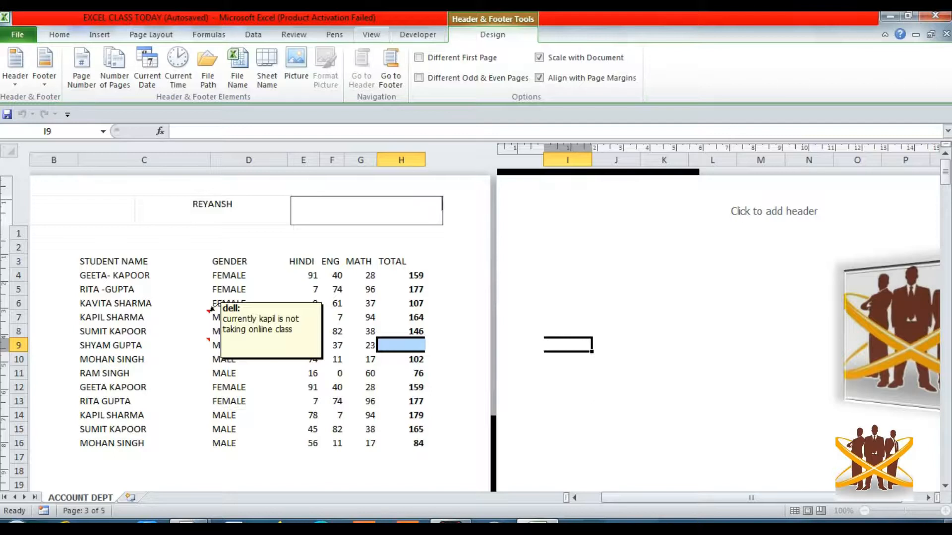
click(371, 34)
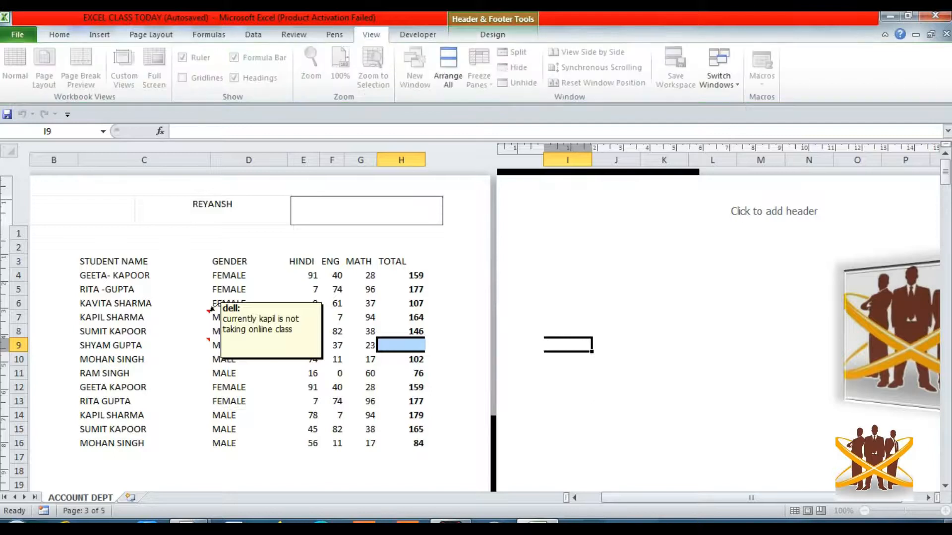
key(Tab)
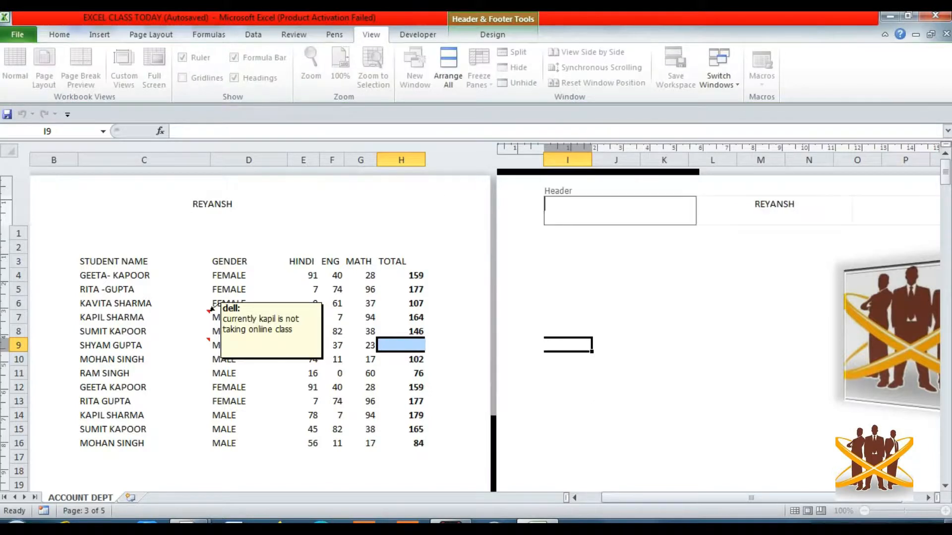
key(Escape)
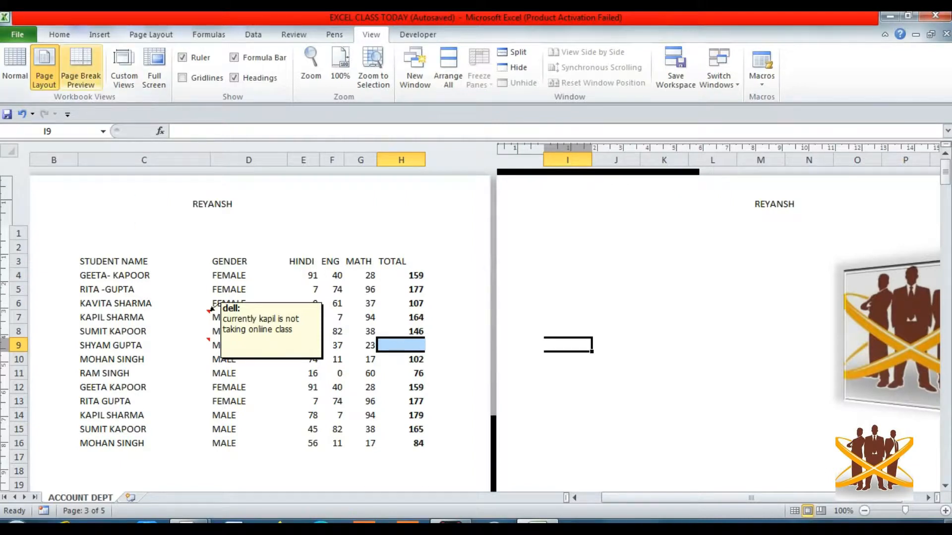
Switch to Page Break Preview and move the first vertical page break to the boundary between columns I and J
click(80, 74)
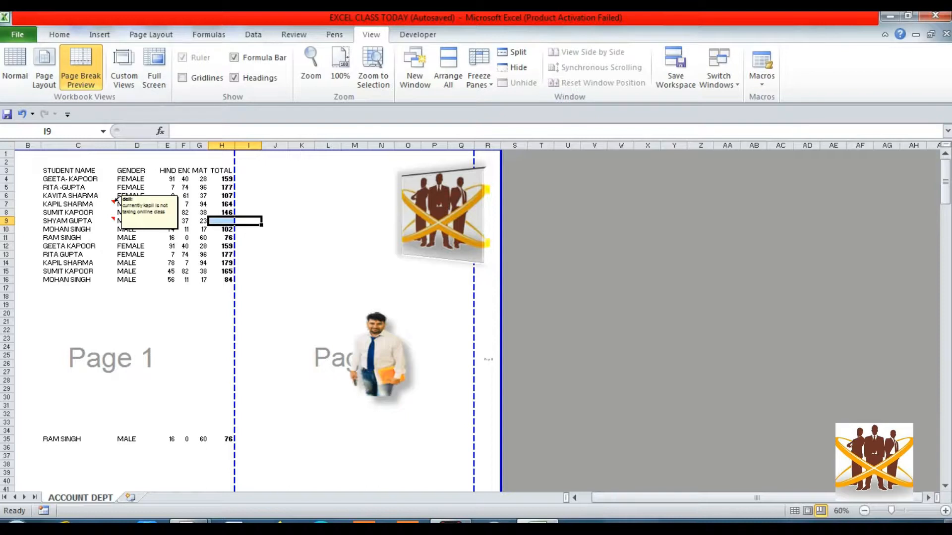
drag(234, 317, 235, 318)
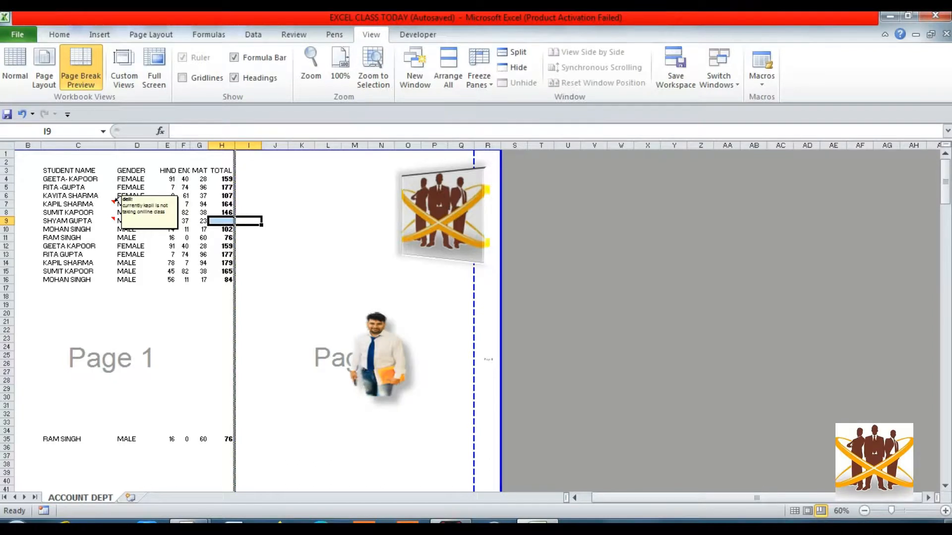
drag(235, 318, 261, 317)
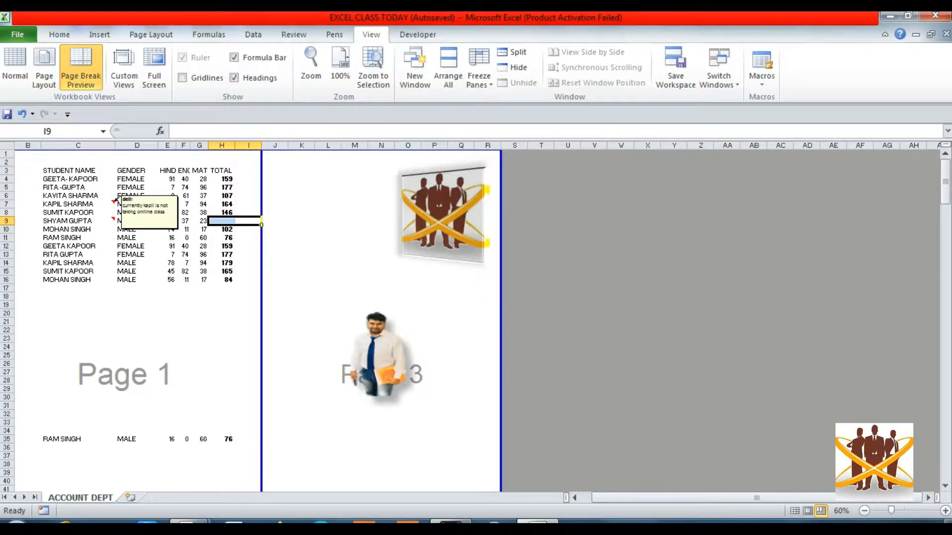
Move the horizontal page break up to between rows 42 and 43, and keep the current Windows color scheme without further reminders
scroll(476, 317, down, 13)
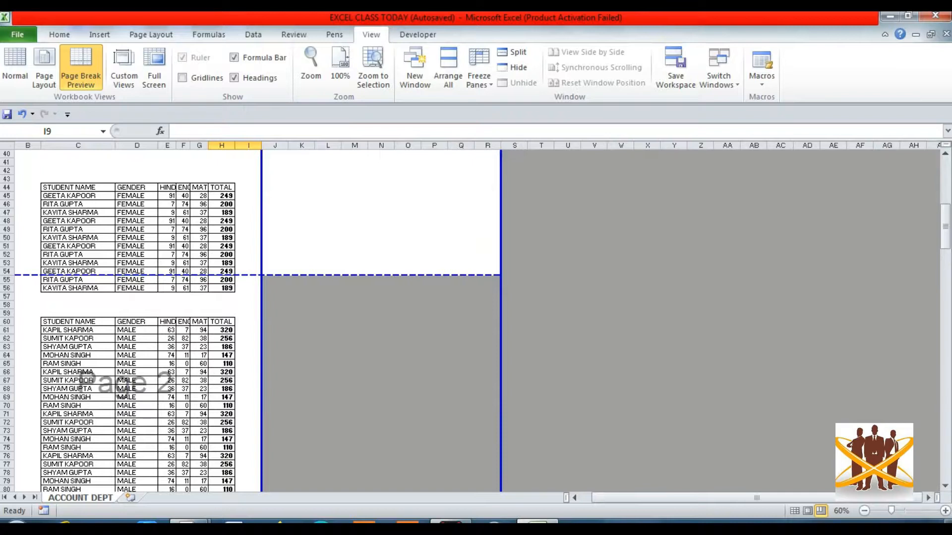
drag(347, 275, 347, 175)
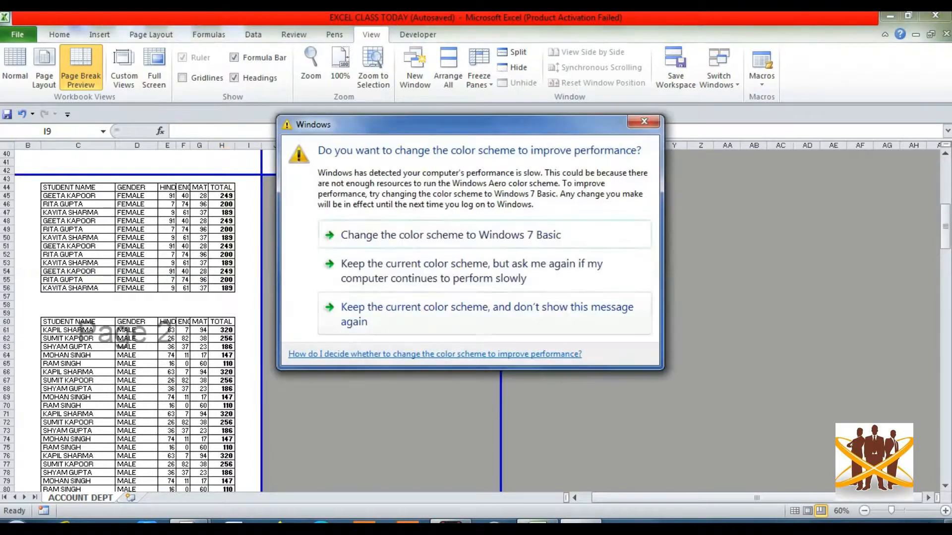
click(486, 314)
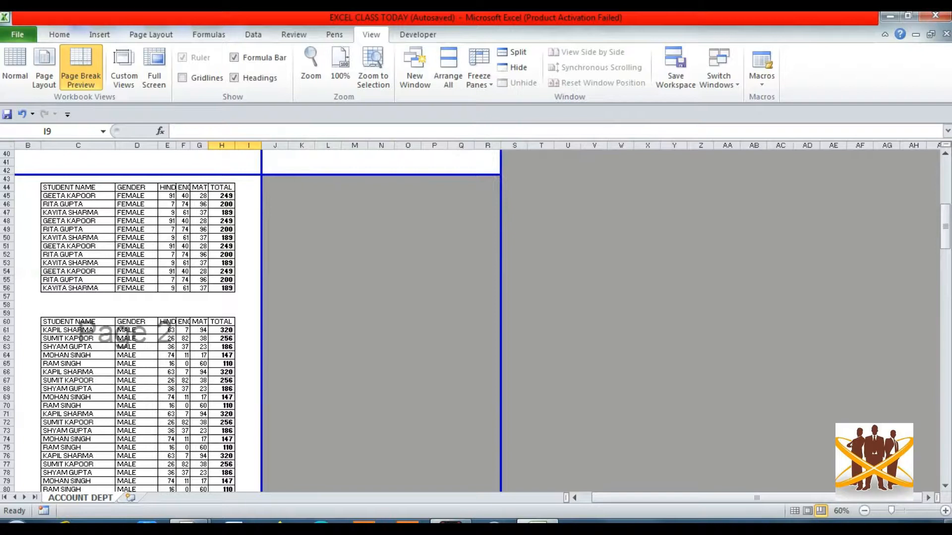
click(18, 35)
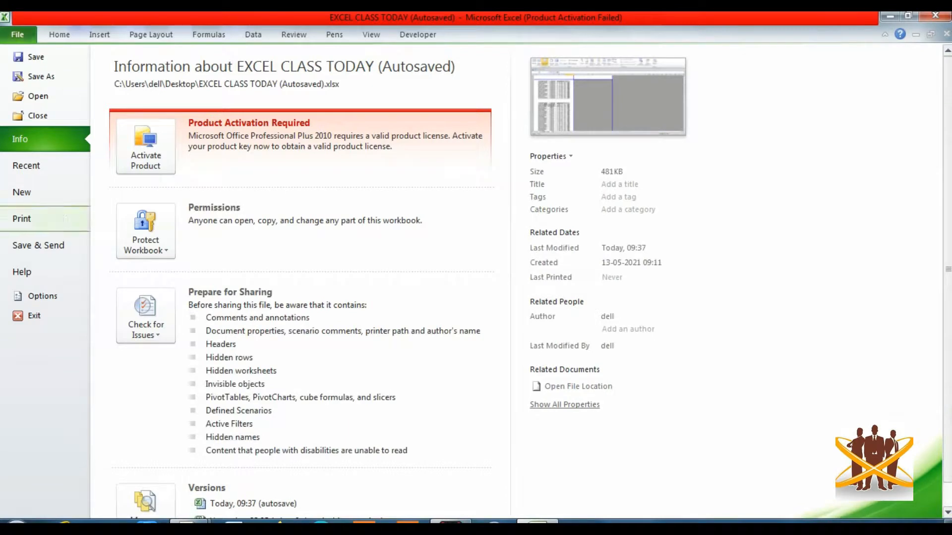
key(Escape)
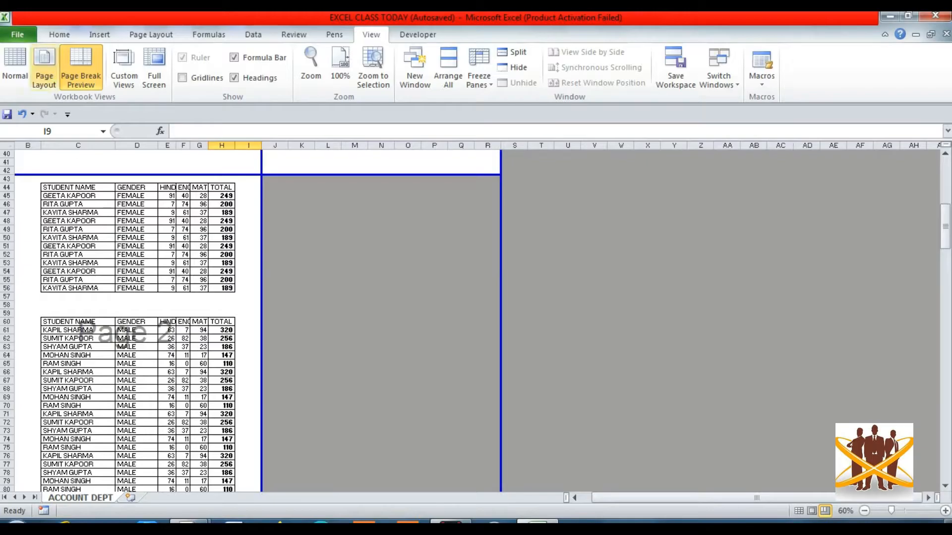
click(59, 34)
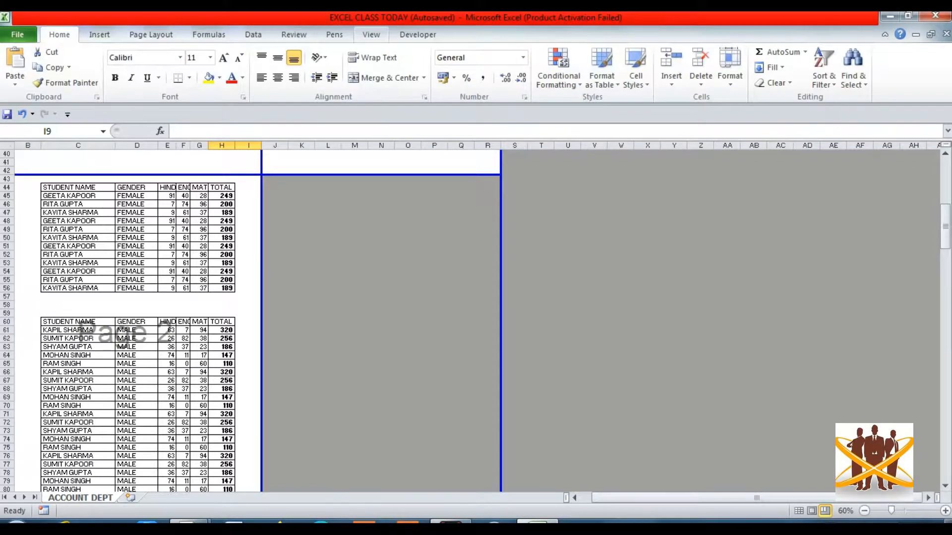
click(371, 34)
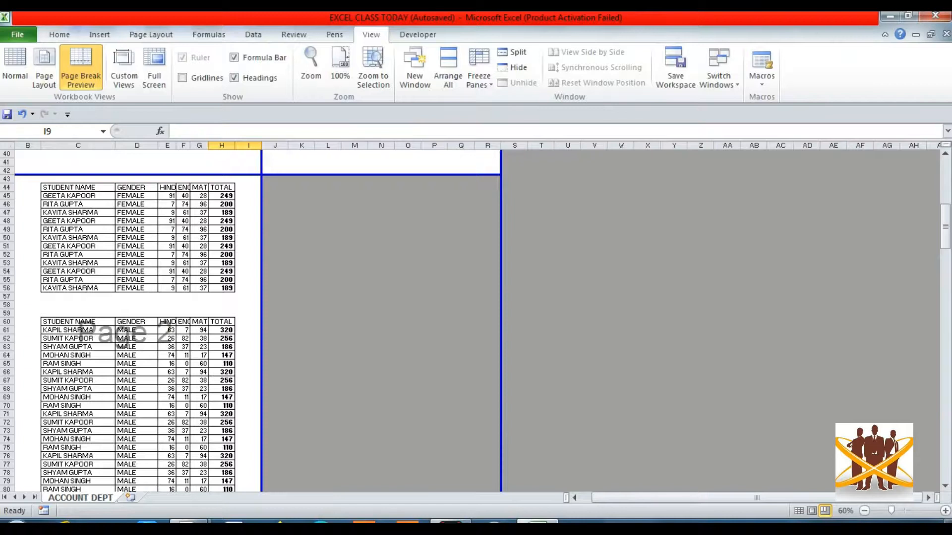
scroll(115, 201, up, 13)
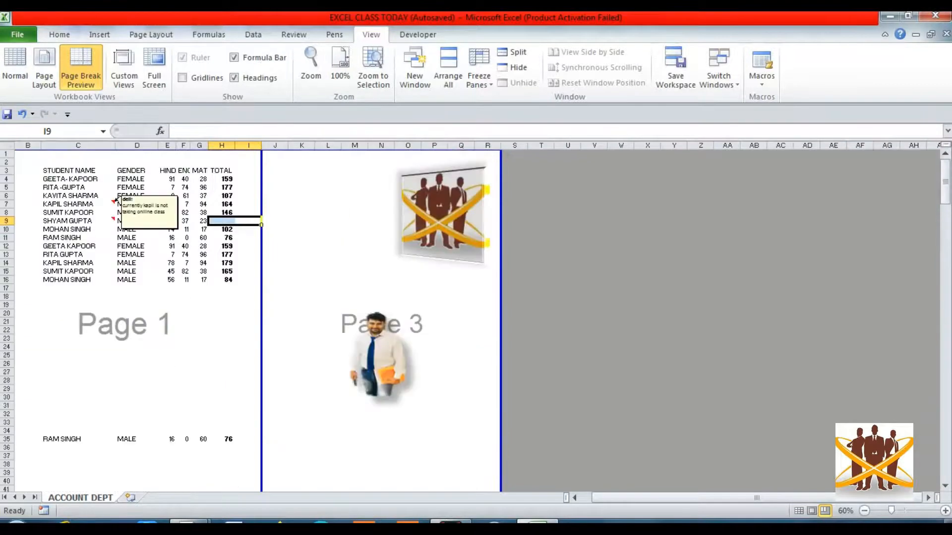
Check the adjusted page breaks in the print preview by going through all three pages, and return to the worksheet
key(ctrl+p)
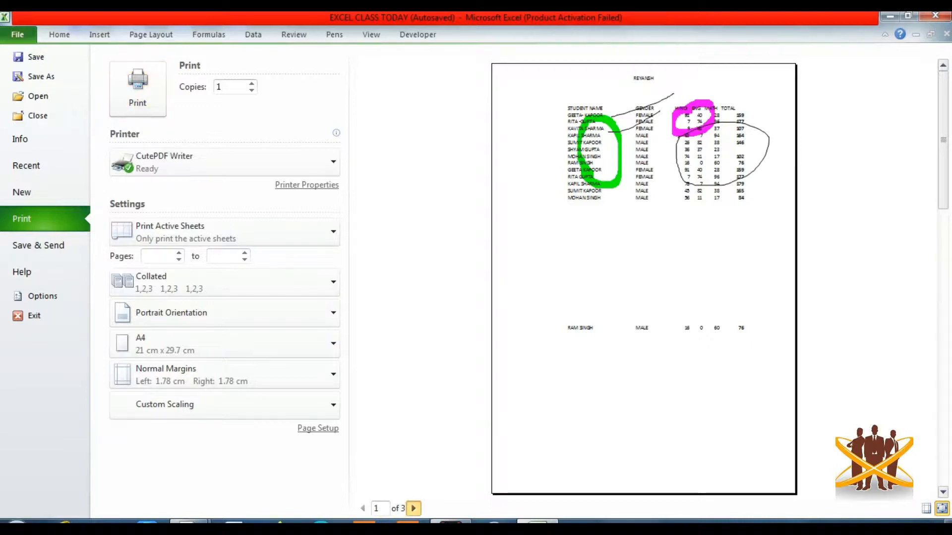
click(414, 508)
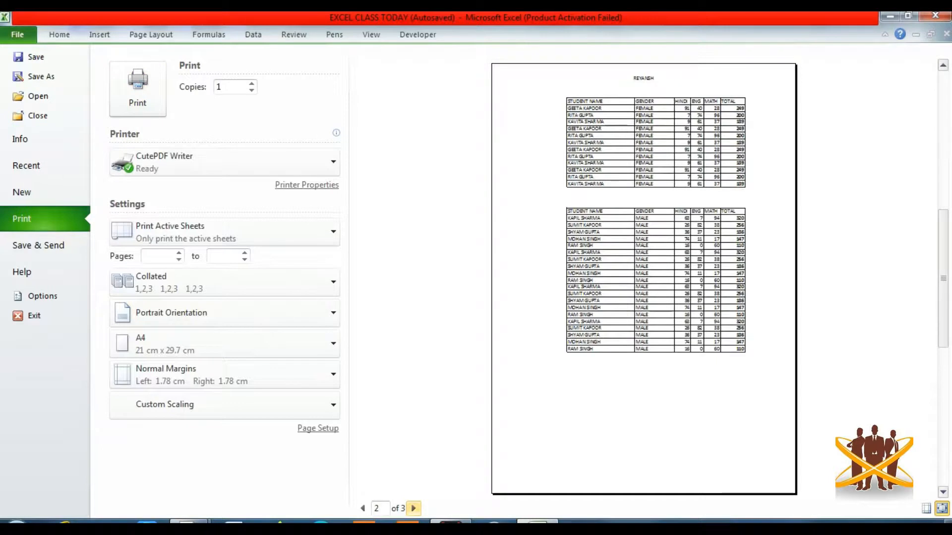
click(414, 508)
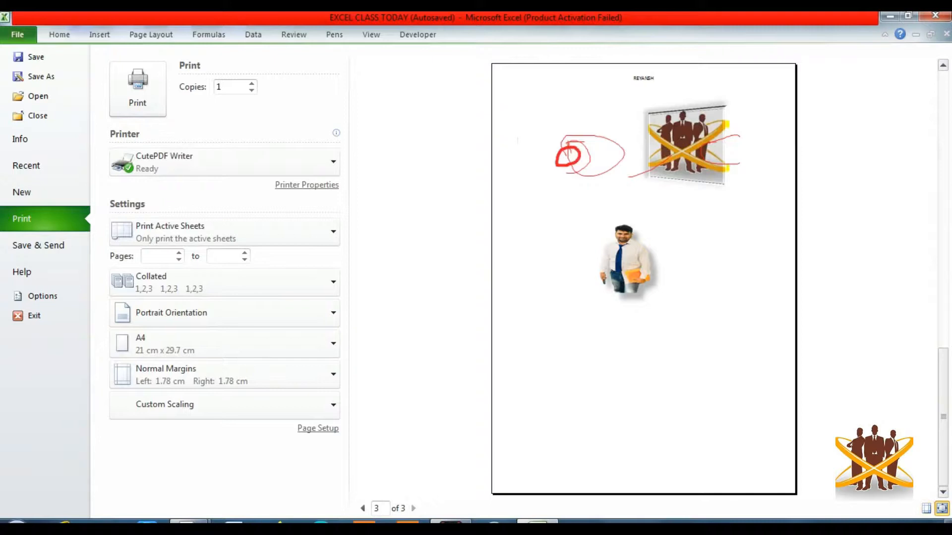
key(Escape)
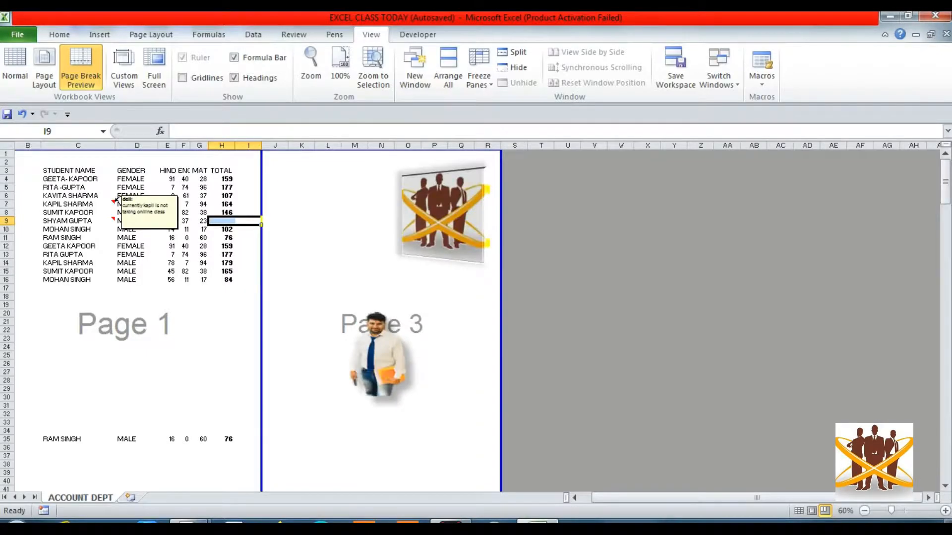
Move the horizontal page break up from below row 42 to the boundary between rows 17 and 18
scroll(256, 320, down, 10)
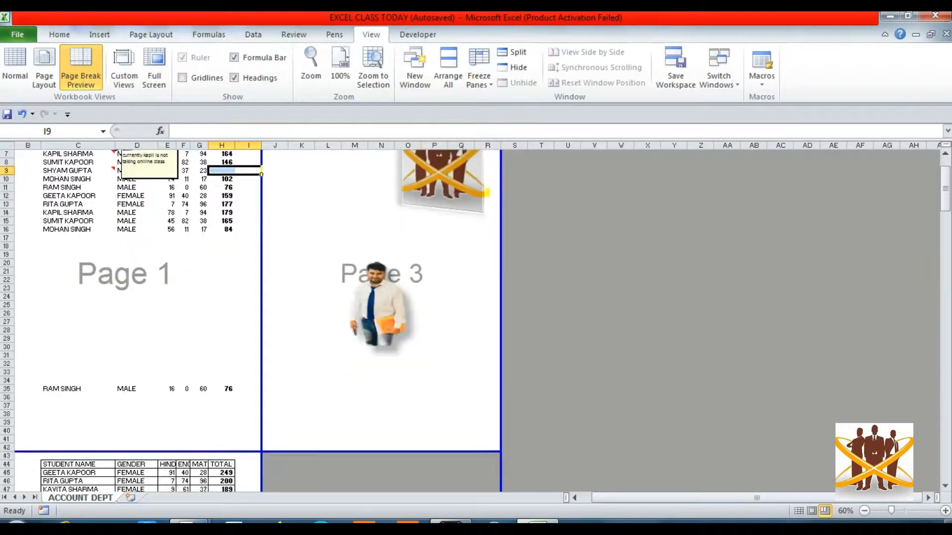
scroll(256, 319, up, 2)
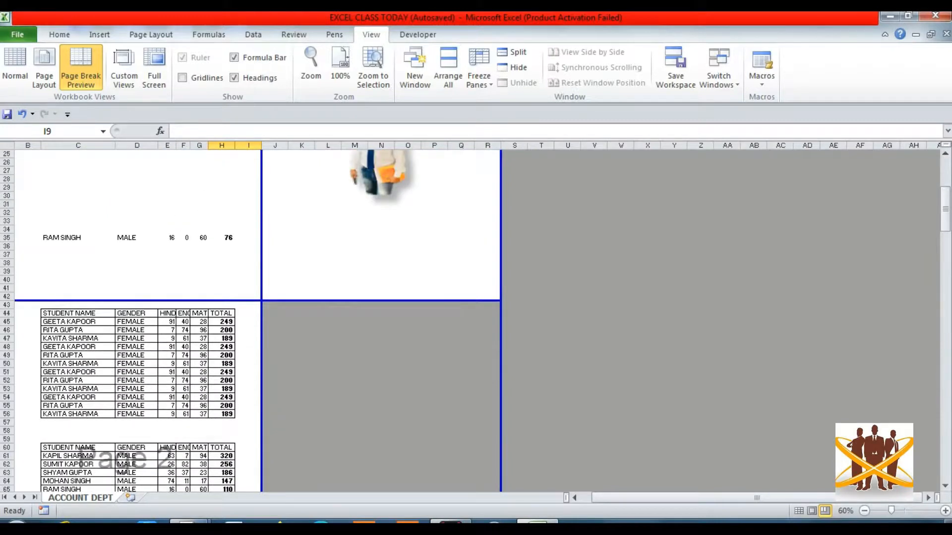
drag(297, 300, 298, 191)
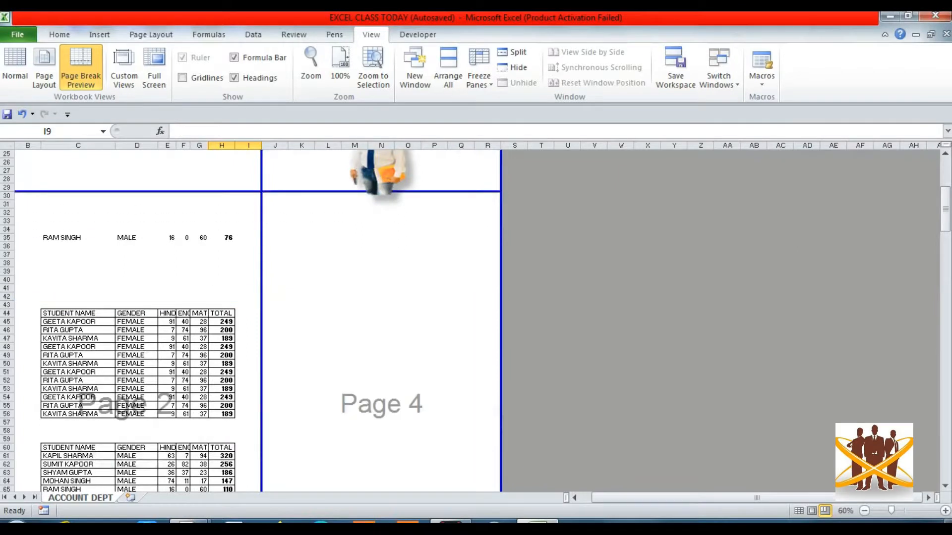
scroll(115, 200, up, 8)
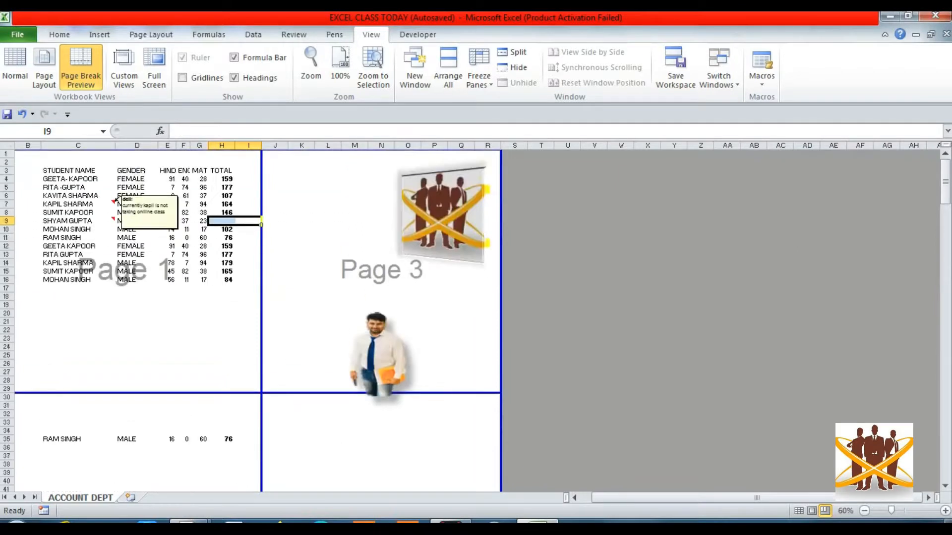
drag(298, 392, 297, 292)
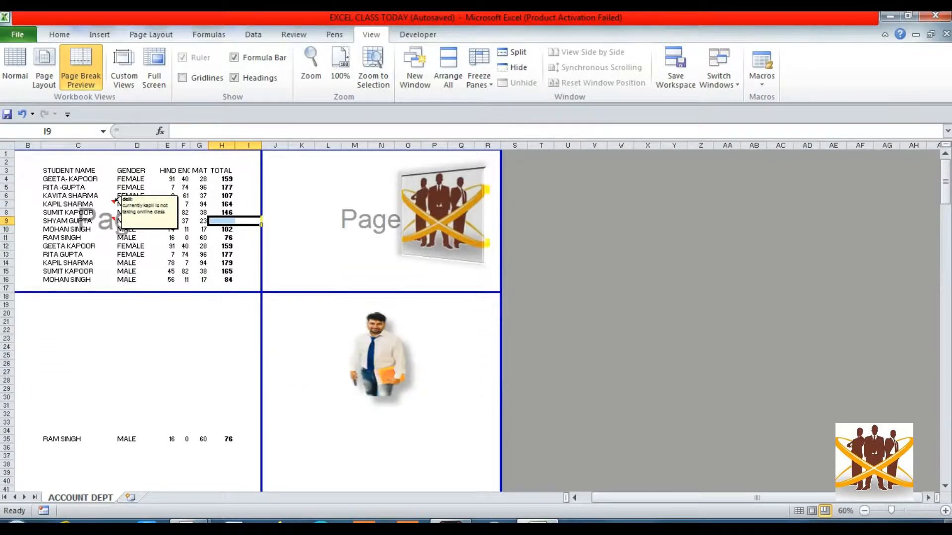
Check the new page division in the print preview by going through the first three pages, and return to the worksheet
key(ctrl+p)
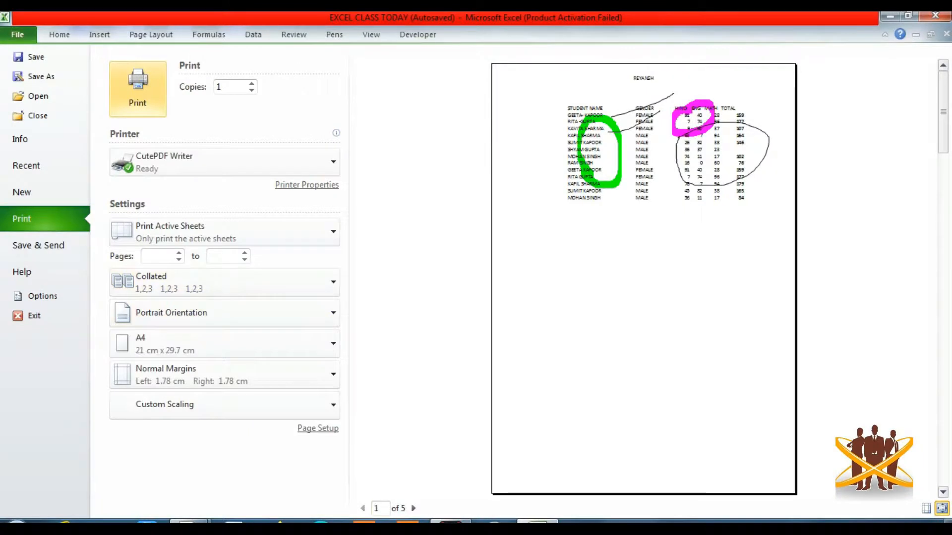
click(414, 509)
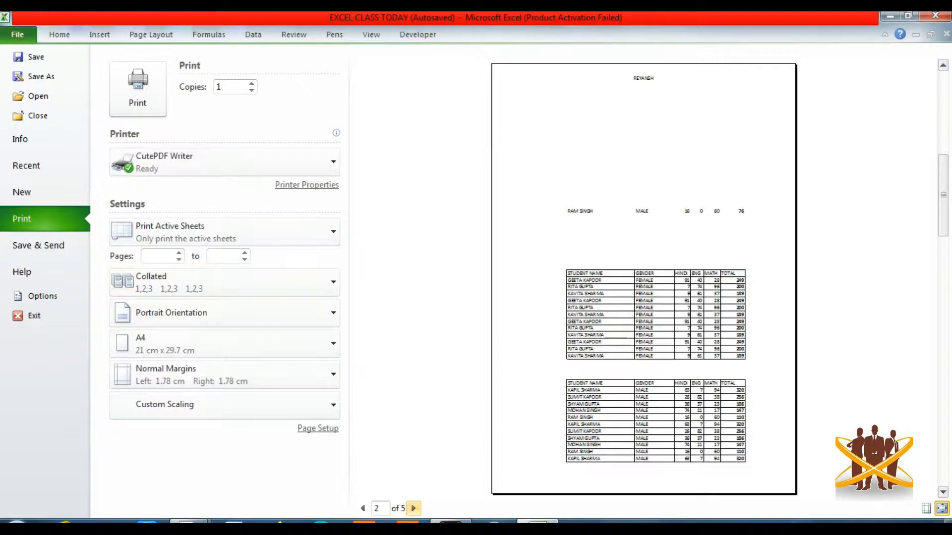
click(414, 508)
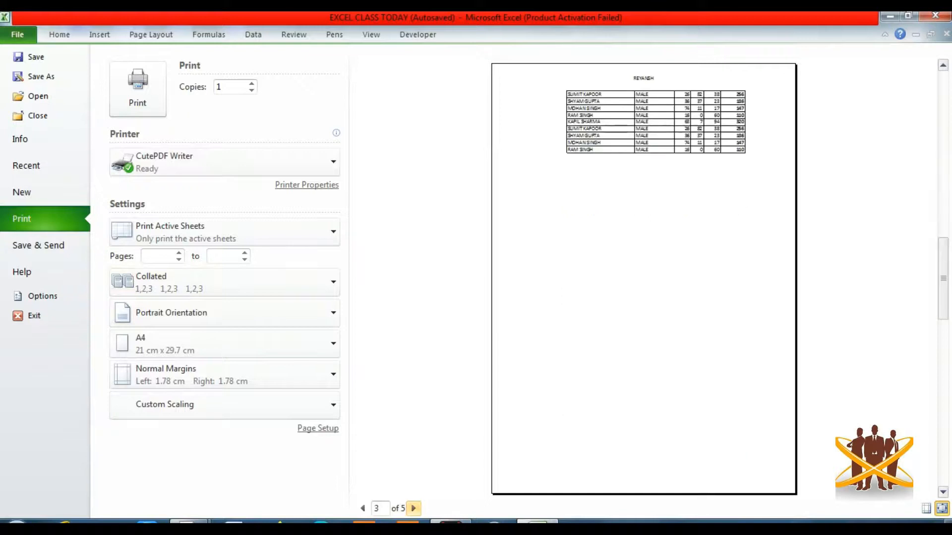
key(Escape)
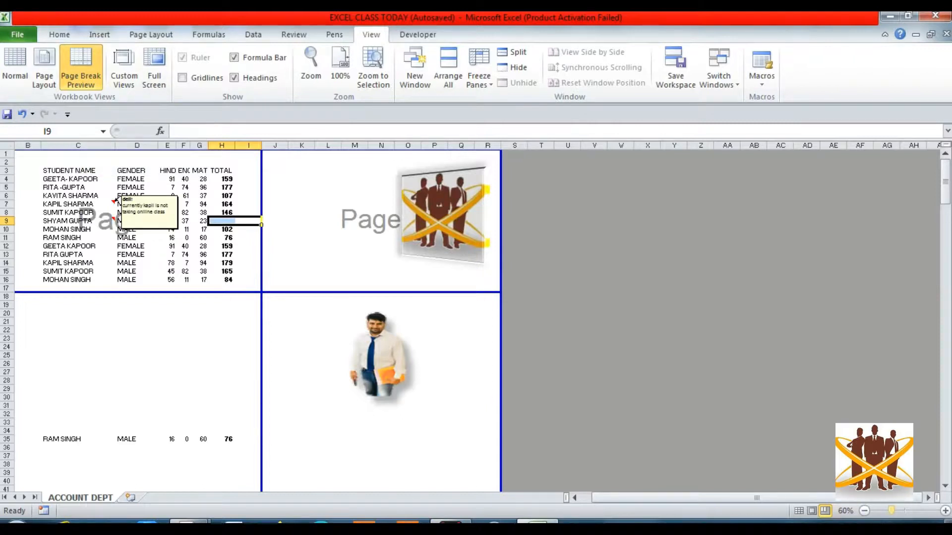
Zoom the page break preview to 80% and switch the sheet to Normal view, showing its first rows
click(945, 511)
click(945, 511)
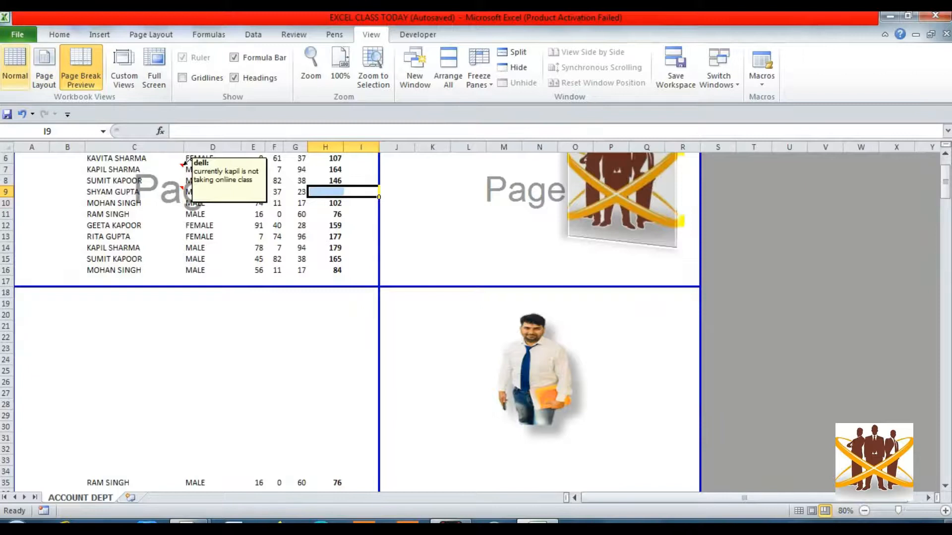
click(14, 64)
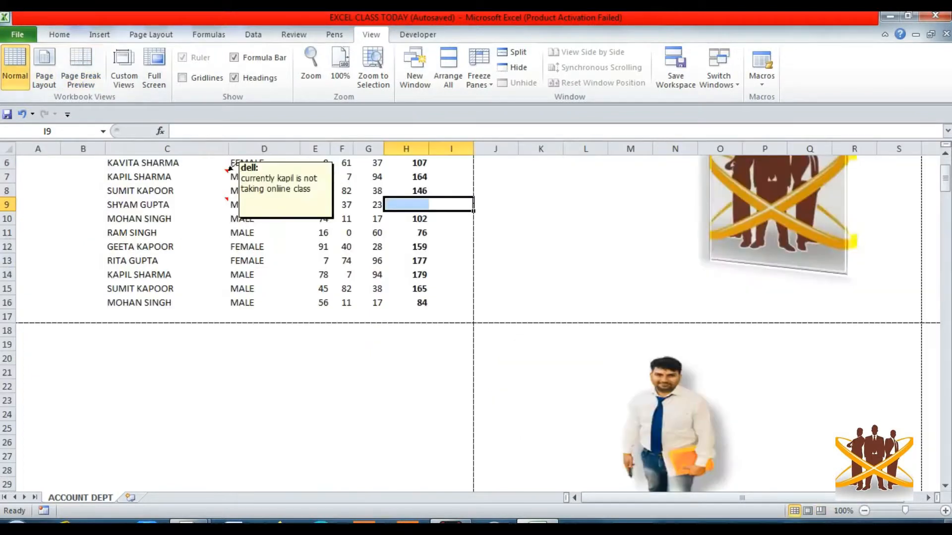
scroll(478, 324, up, 2)
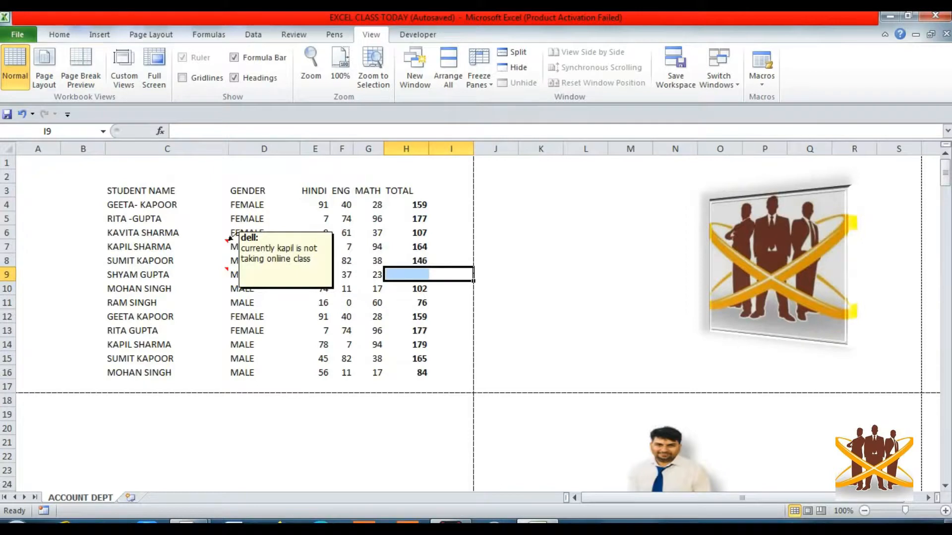
Copy the student records in C4:H16 and paste them directly below the list, starting at C17
key(shift+Right)
key(Up)
key(Up)
key(Up)
key(Up)
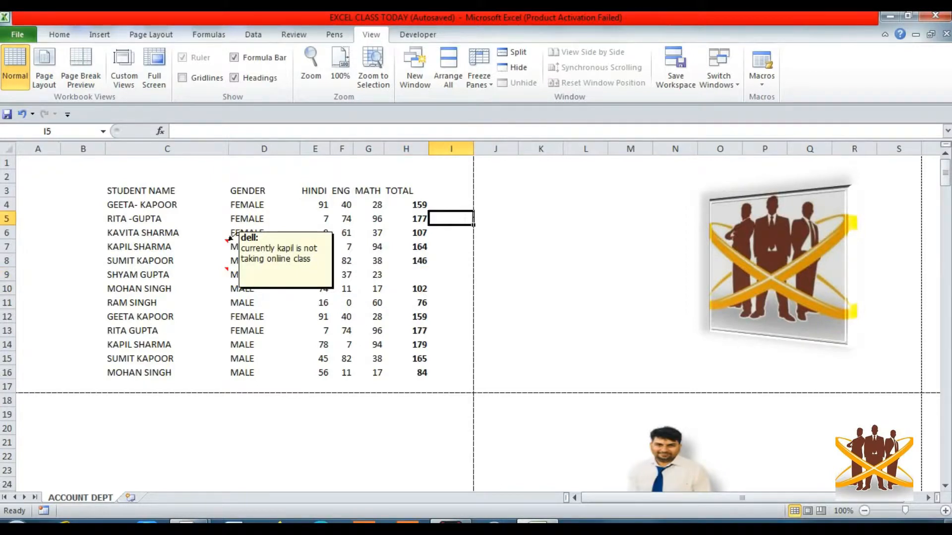
key(Left)
key(Left)
key(Left)
key(Left)
key(Left)
key(Left)
key(Up)
key(Up)
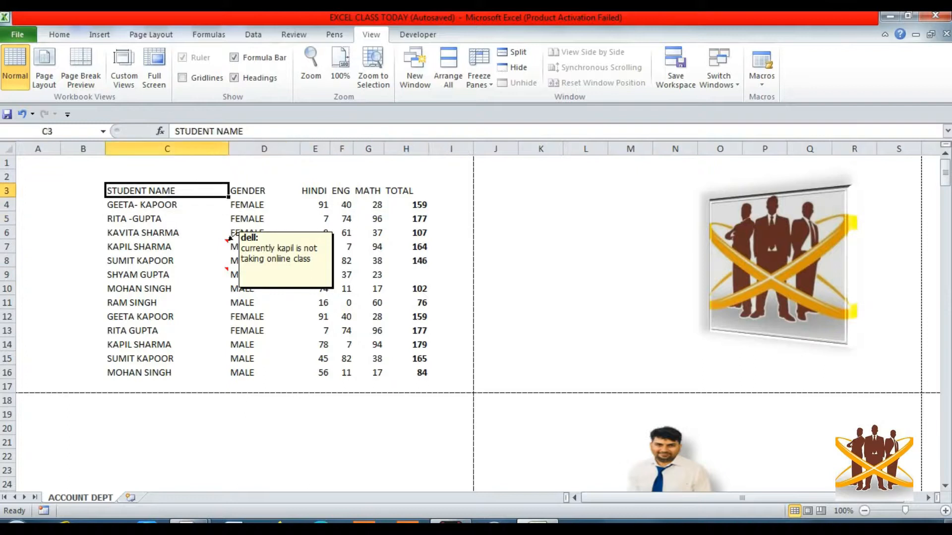
key(shift+Right)
key(shift+Right)
key(shift+Right)
key(shift+Right)
key(Down)
key(shift+Down)
key(shift+Right)
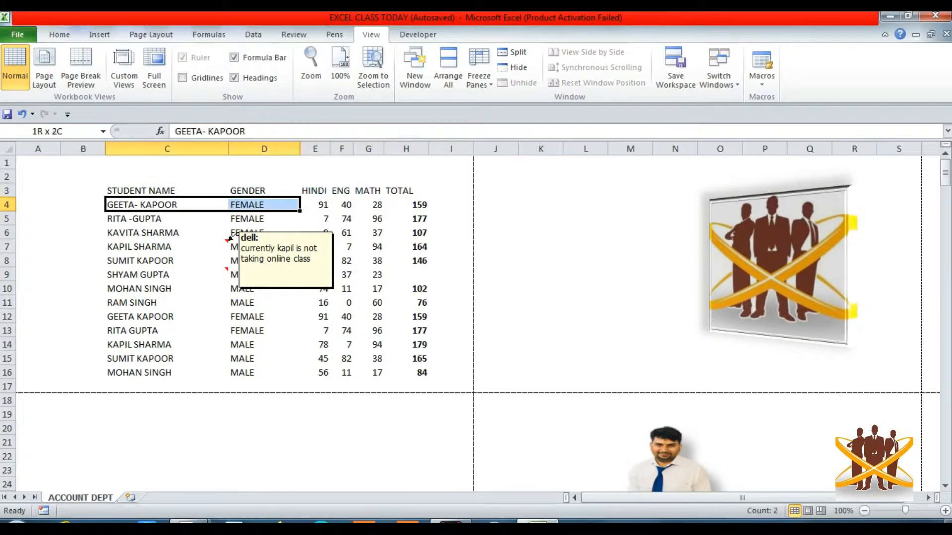
key(shift+Right)
key(shift+Right)
key(shift+Right)
key(shift+Right)
key(shift+Down)
key(shift+Down)
key(shift+Down)
key(shift+Down)
key(shift+Down)
key(shift+Down)
key(shift+Down)
key(shift+Down)
key(shift+Down)
key(shift+Down)
key(shift+Down)
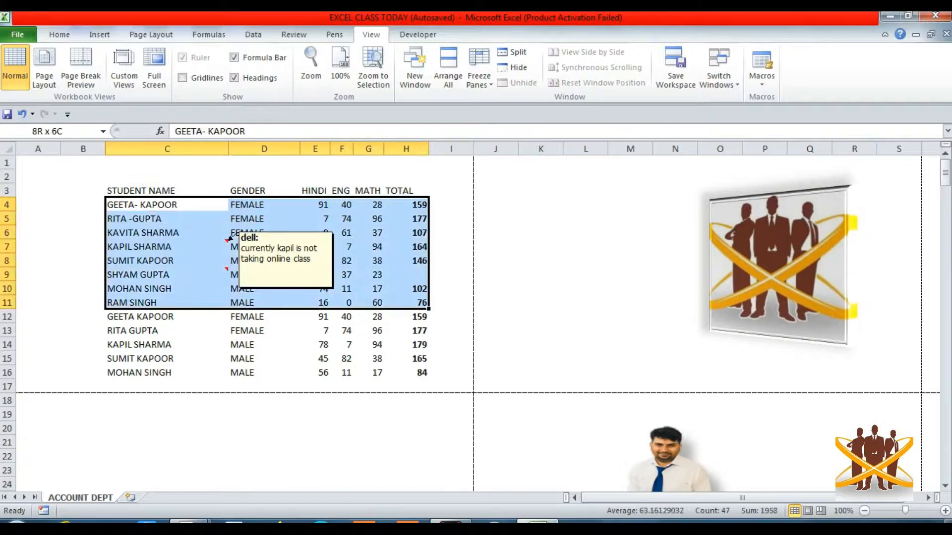
key(ctrl+c)
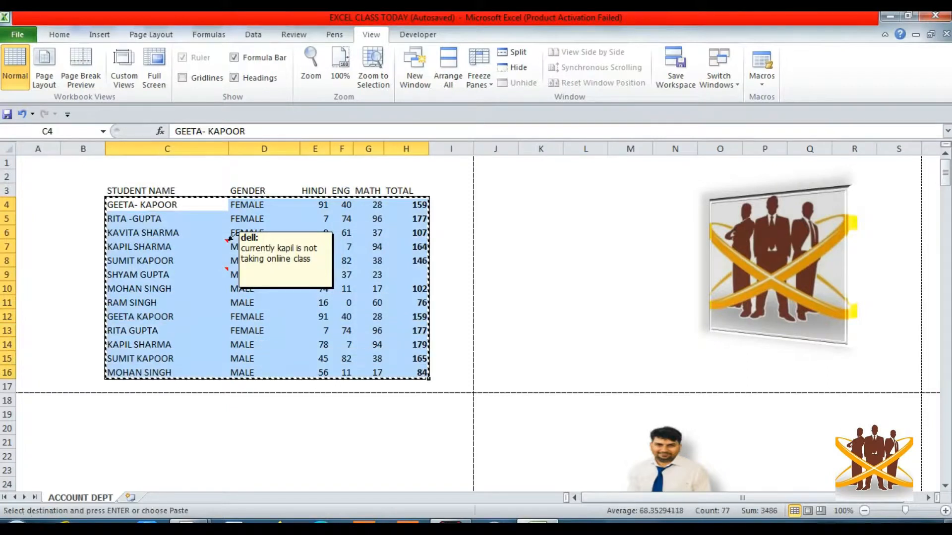
key(Down)
key(Down)
key(Down)
key(Down)
key(Down)
key(Down)
key(Down)
key(Down)
key(Down)
key(Down)
key(Down)
key(Down)
key(Down)
key(Return)
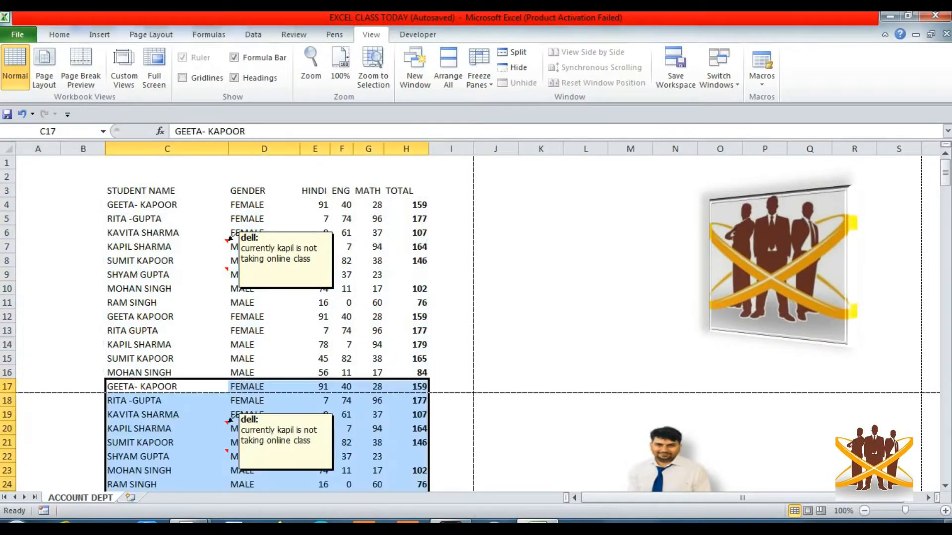
Examine the original and pasted student records against the page break below row 17, going down column C to row 41 and back to the top
key(Up)
key(Up)
key(Up)
key(Up)
key(Up)
key(Up)
key(Up)
key(Up)
key(Up)
key(Up)
key(Up)
key(Up)
key(Up)
key(Up)
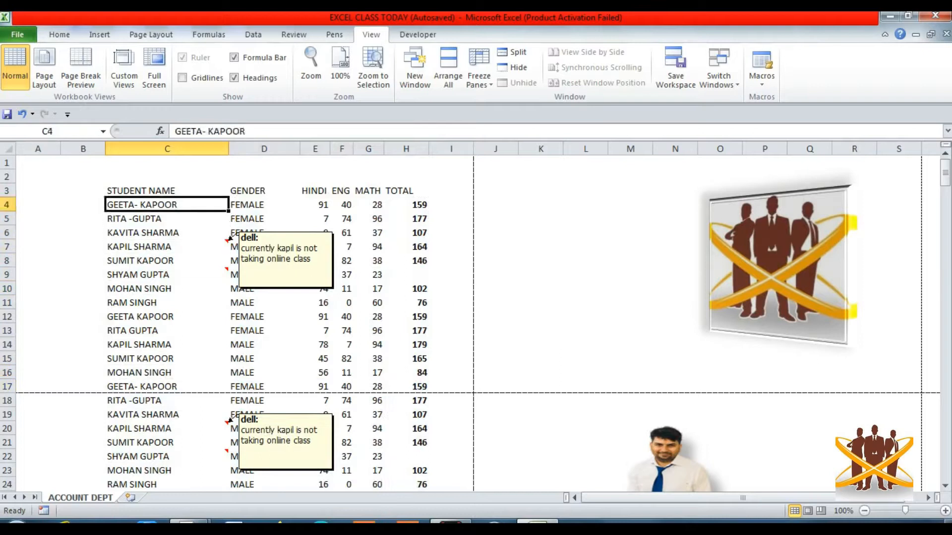
key(Down)
key(Down)
key(Down)
key(Down)
key(Down)
key(Down)
key(Down)
key(Down)
key(Down)
key(Down)
key(Down)
key(Down)
key(Down)
key(Down)
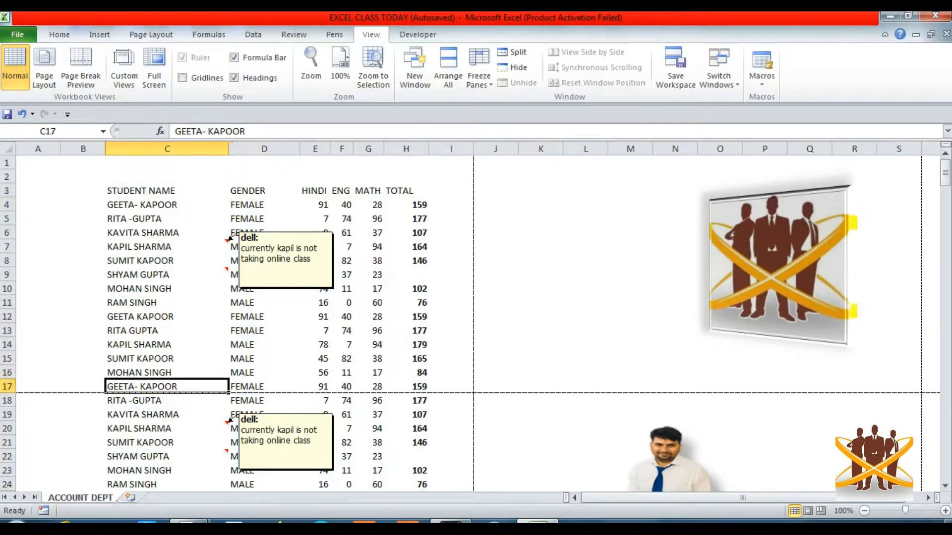
key(Down)
key(Down)
key(Down)
key(Down)
key(Down)
key(Down)
key(Down)
key(Down)
key(Down)
key(Down)
key(Down)
key(Down)
key(Down)
key(Down)
key(Down)
key(Down)
key(Down)
key(Down)
key(Down)
key(Down)
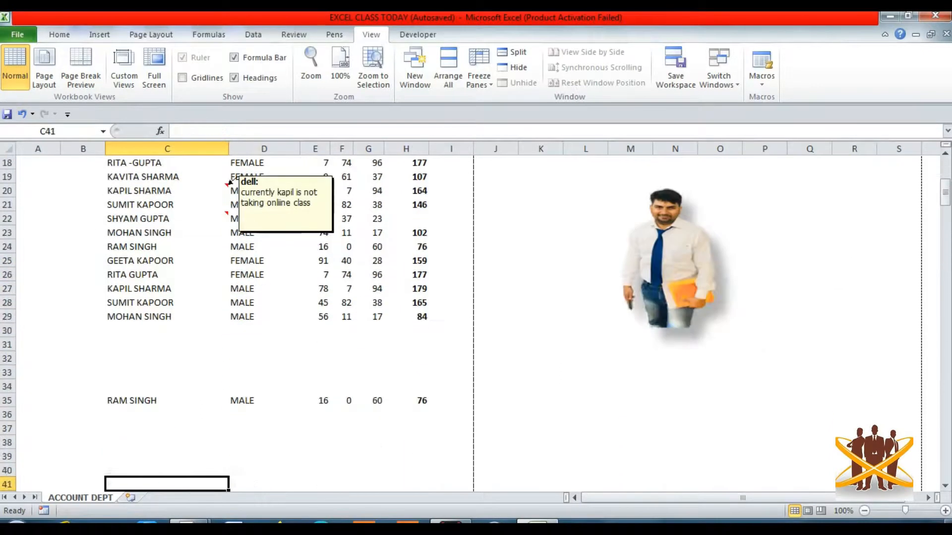
key(Up)
key(Up)
key(Up)
key(Up)
key(Up)
key(Up)
key(Up)
key(Up)
key(Up)
key(Up)
key(Up)
key(Up)
key(Up)
key(Up)
key(Up)
key(Up)
key(Up)
key(Up)
key(Up)
key(Up)
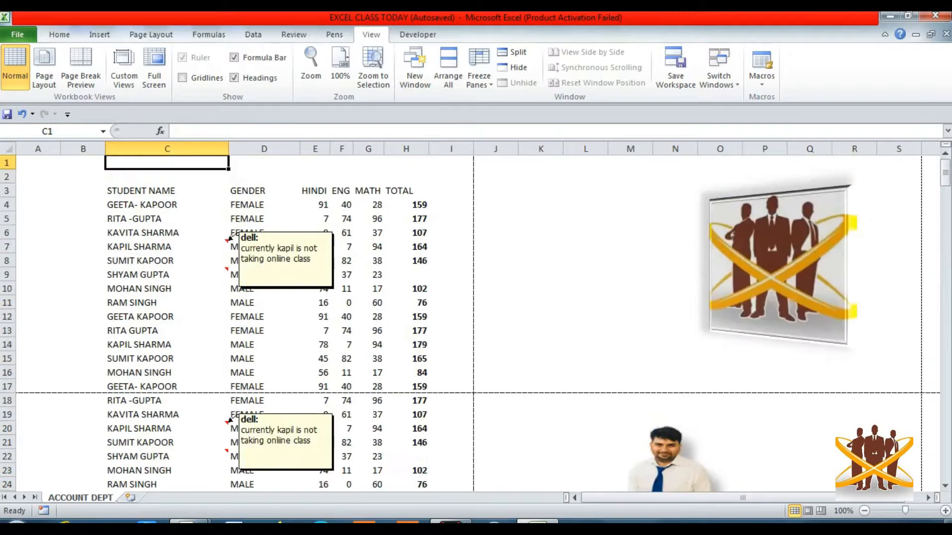
In Page Break Preview, move the horizontal page break down to between rows 30 and 31 and check the first page in the print preview
click(80, 70)
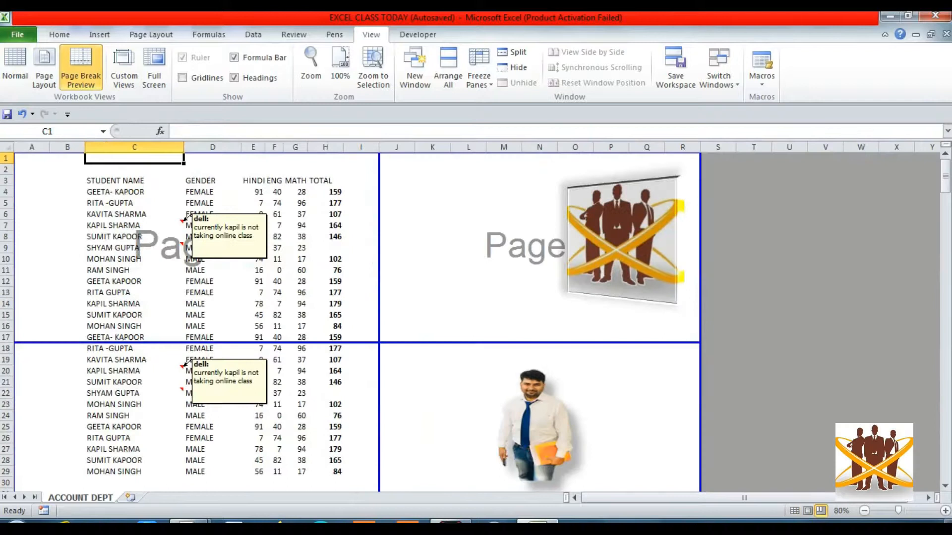
scroll(357, 322, down, 2)
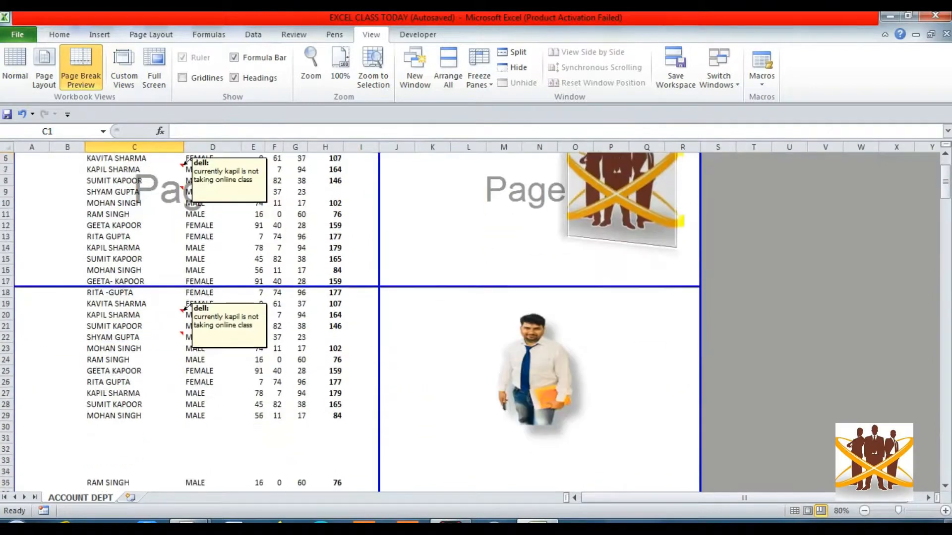
drag(307, 275, 308, 421)
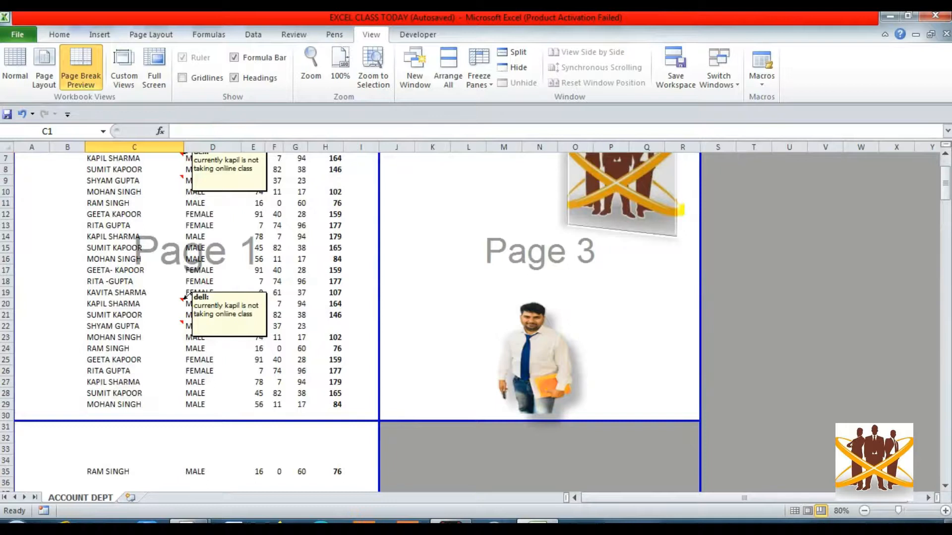
key(ctrl+p)
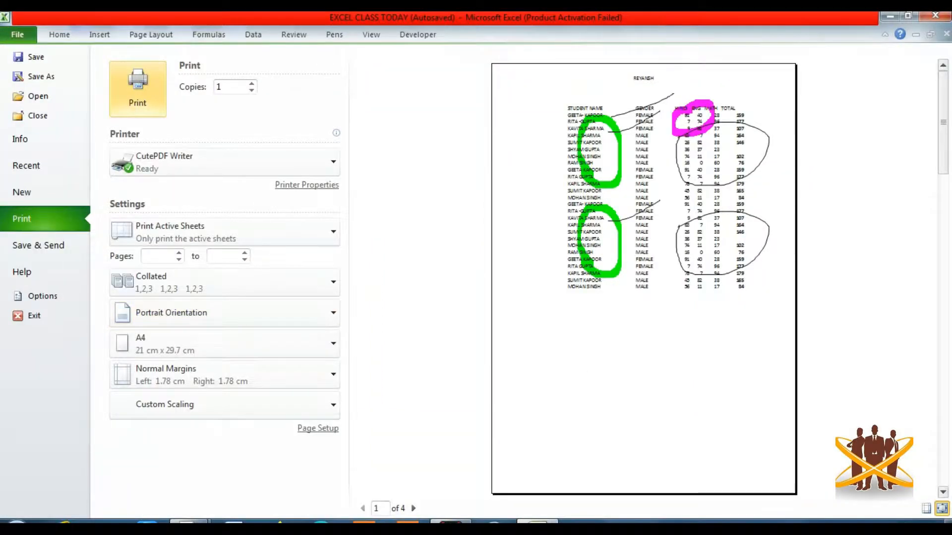
key(Escape)
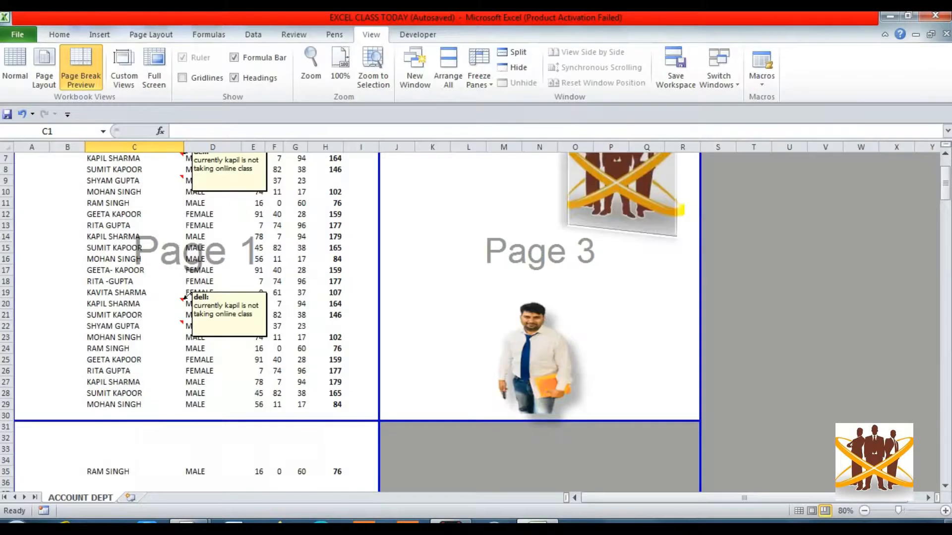
click(134, 237)
key(Up)
key(Up)
key(Up)
key(Up)
key(Up)
key(Up)
key(Up)
key(Up)
key(Up)
key(Up)
key(Up)
key(Up)
key(Up)
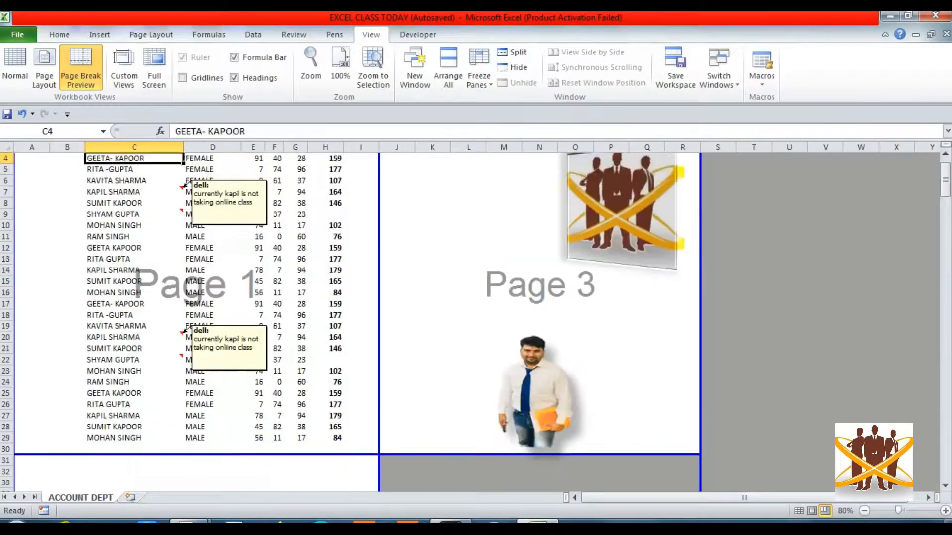
key(Down)
key(Down)
key(shift+Right)
key(shift+Right)
key(shift+Right)
key(shift+Right)
key(shift+Right)
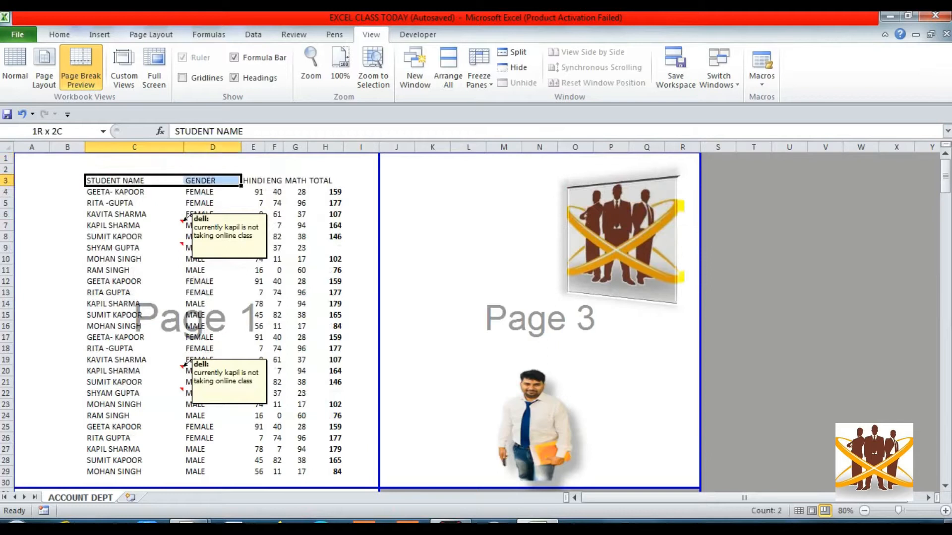
key(shift+Down)
key(shift+Down)
key(shift+Down)
key(shift+Down)
key(shift+Down)
key(shift+Down)
key(shift+Down)
key(shift+Down)
key(shift+Down)
key(shift+Down)
key(shift+Down)
key(shift+Down)
key(shift+Down)
key(shift+Down)
key(shift+Down)
key(shift+Down)
key(shift+Down)
key(shift+Down)
key(shift+Down)
key(shift+Down)
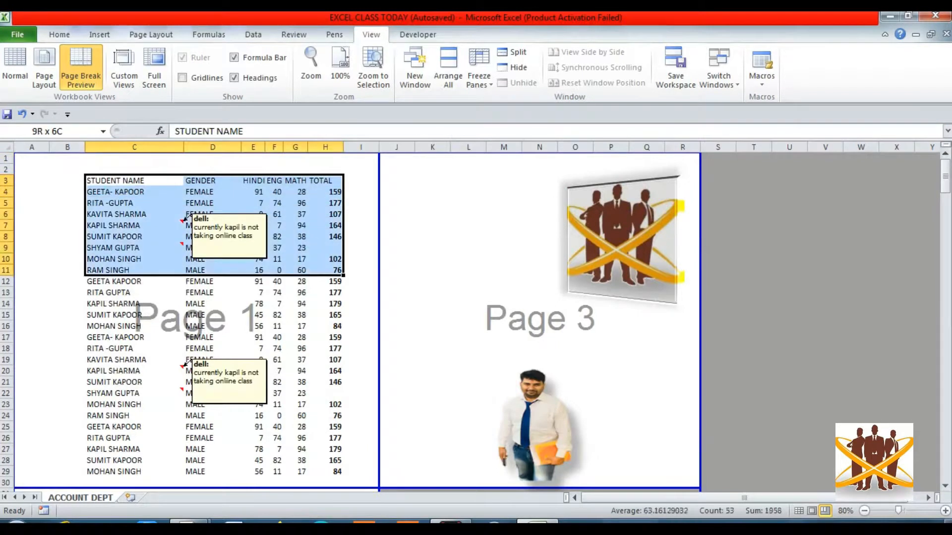
key(Down)
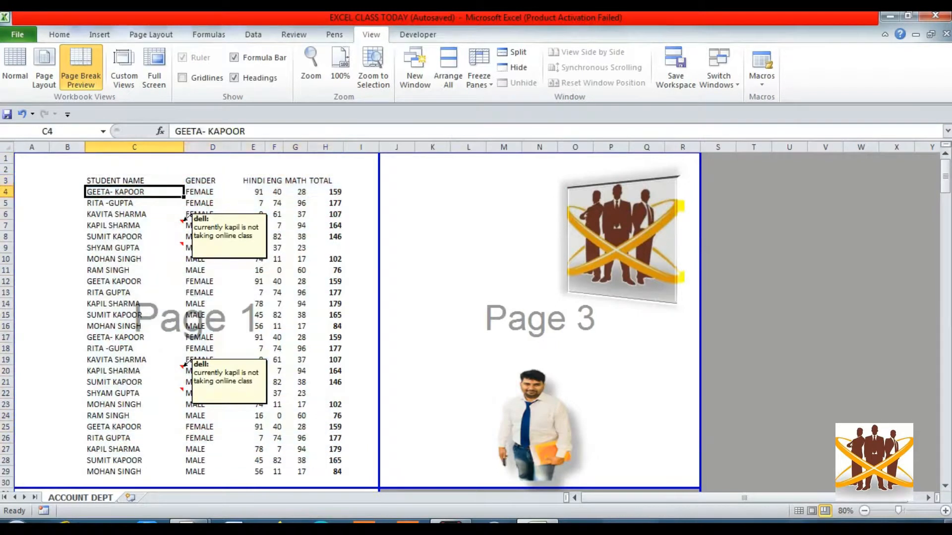
Select the student marks table C3:H29 and preview it with the print setting changed to Print Selection
key(Up)
key(shift+Right)
key(shift+Right)
key(shift+Right)
key(shift+Right)
key(shift+Right)
key(shift+Down)
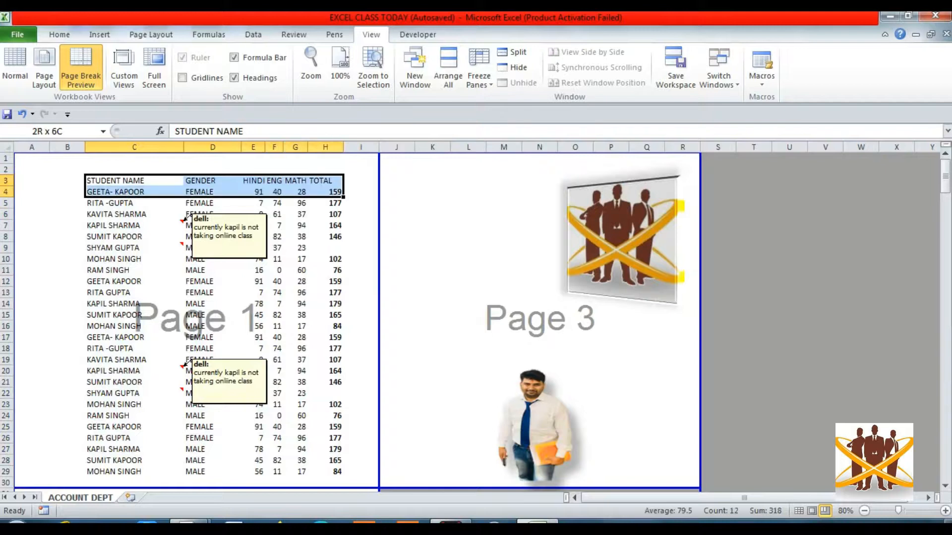
key(shift+Down)
key(shift+Down)
key(shift+Down)
key(shift+Down)
key(shift+Down)
key(shift+Down)
key(shift+Down)
key(shift+Down)
key(shift+Down)
key(shift+Down)
key(shift+Down)
key(shift+Down)
key(shift+Down)
key(shift+Down)
key(shift+Down)
key(shift+Down)
key(shift+Down)
key(shift+Down)
key(shift+Down)
key(shift+Down)
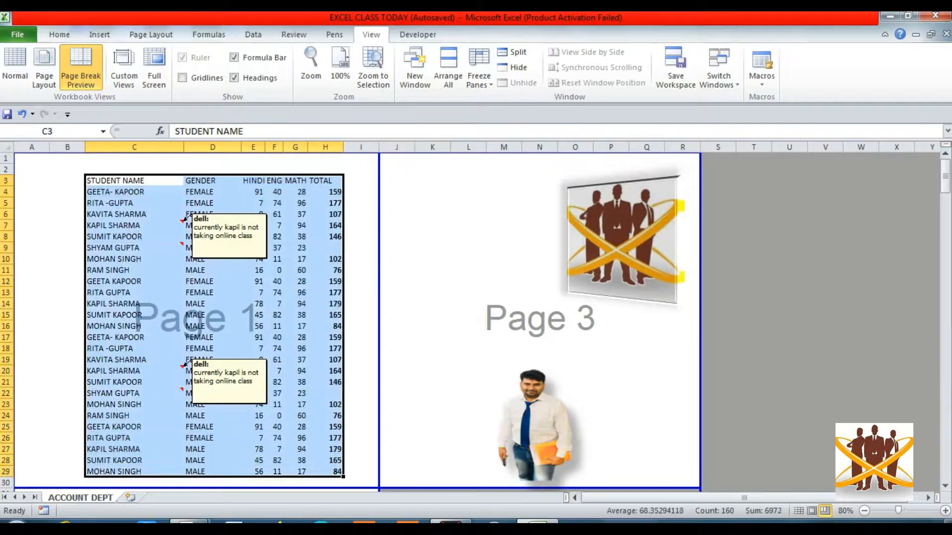
key(ctrl+p)
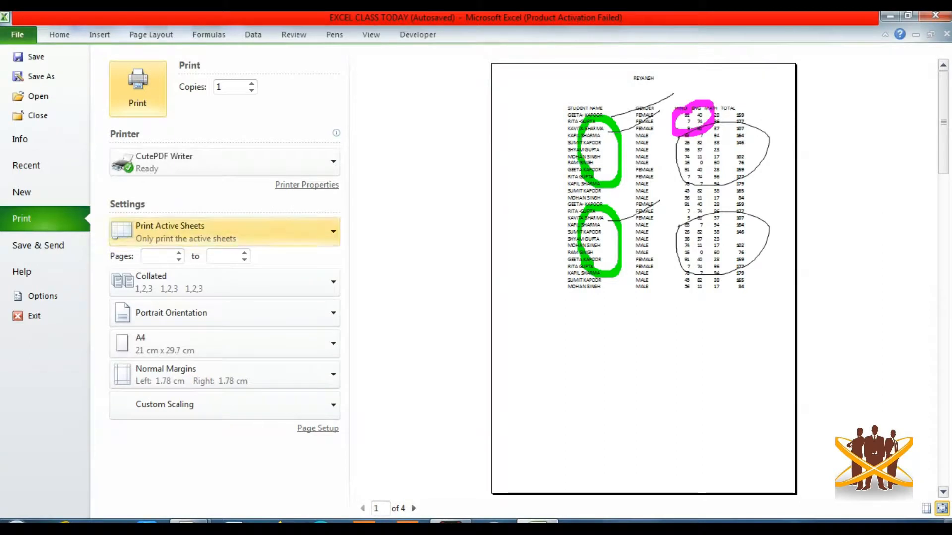
click(223, 231)
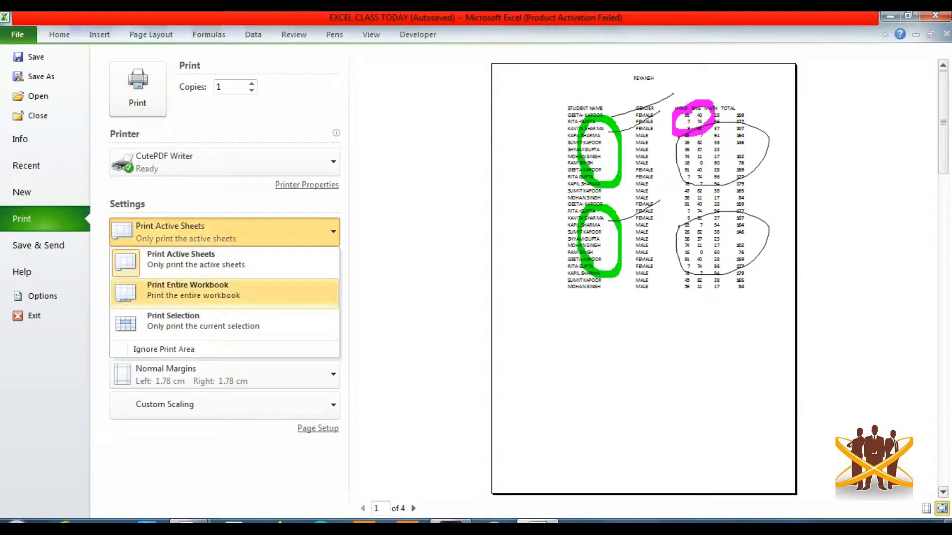
click(203, 321)
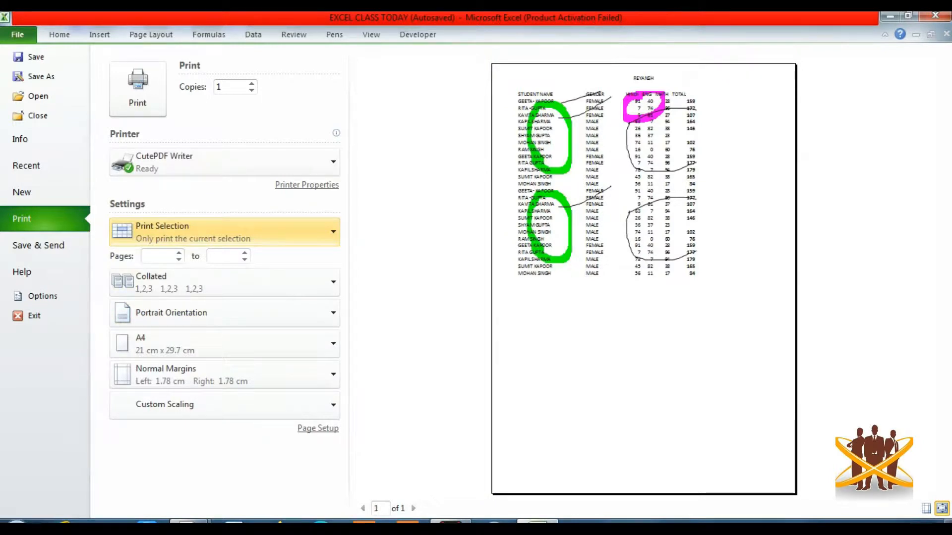
key(Escape)
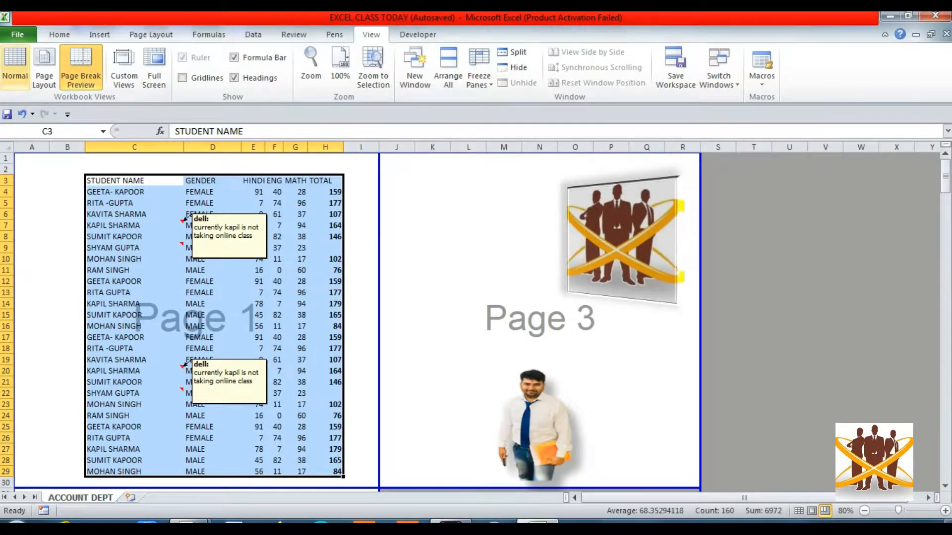
Switch the sheet to Normal view and clear the table selection by selecting cell I9
click(15, 65)
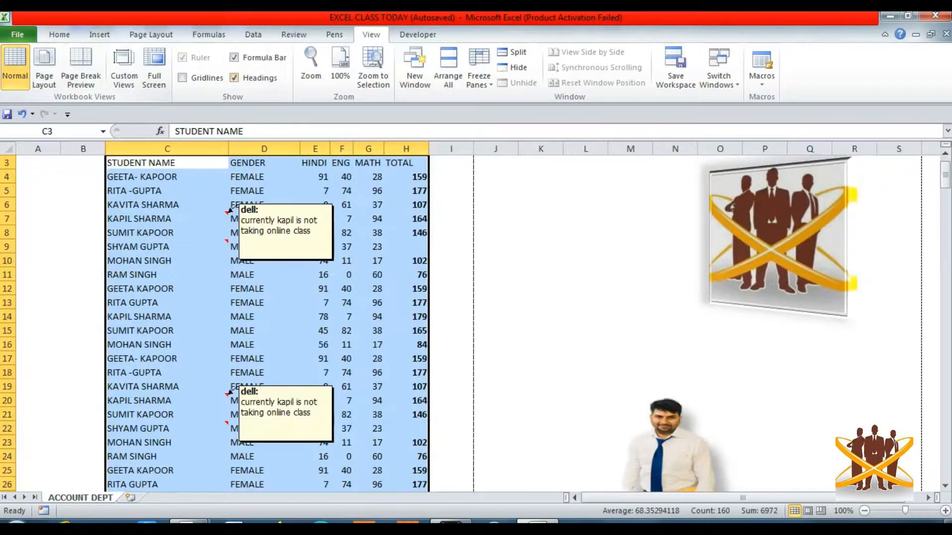
click(451, 247)
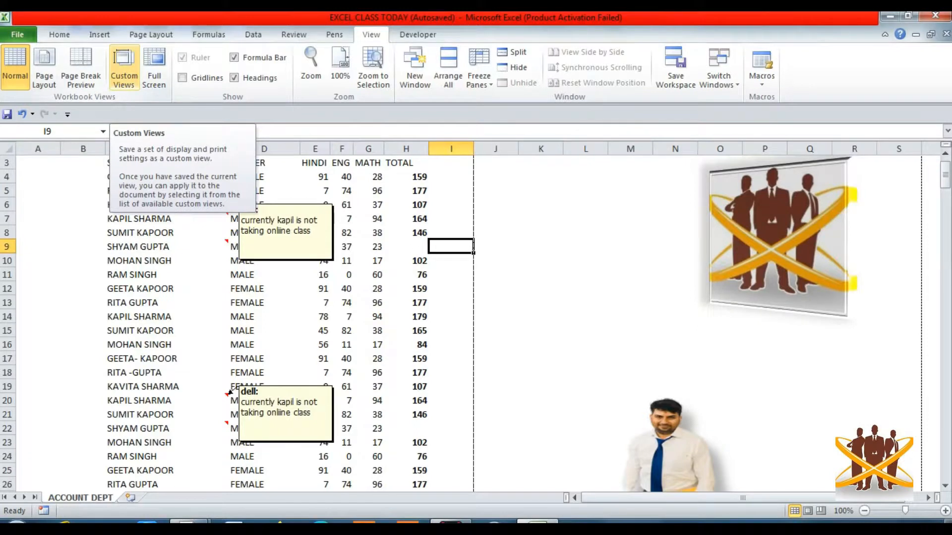
key(Down)
key(Down)
key(Up)
key(Up)
key(Up)
key(Up)
key(Up)
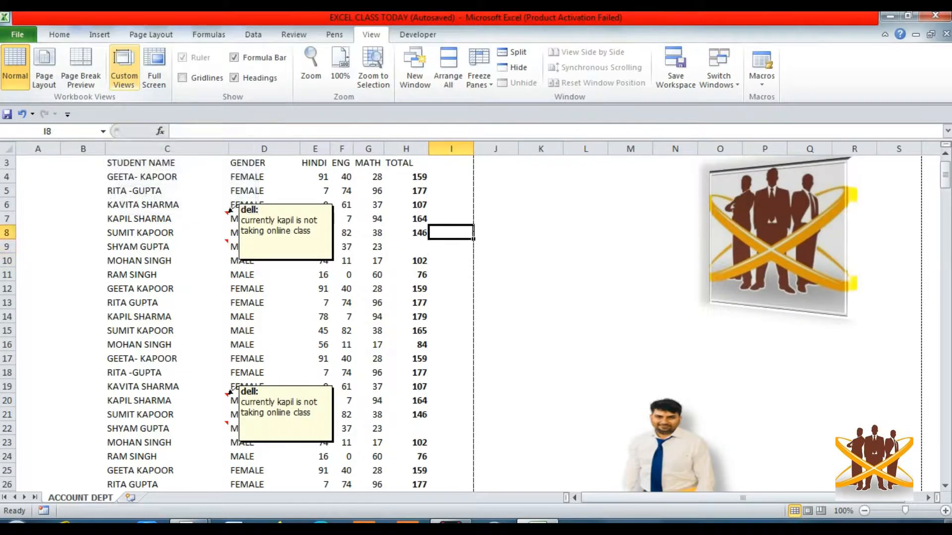
key(Up)
key(Up)
key(Left)
key(Home)
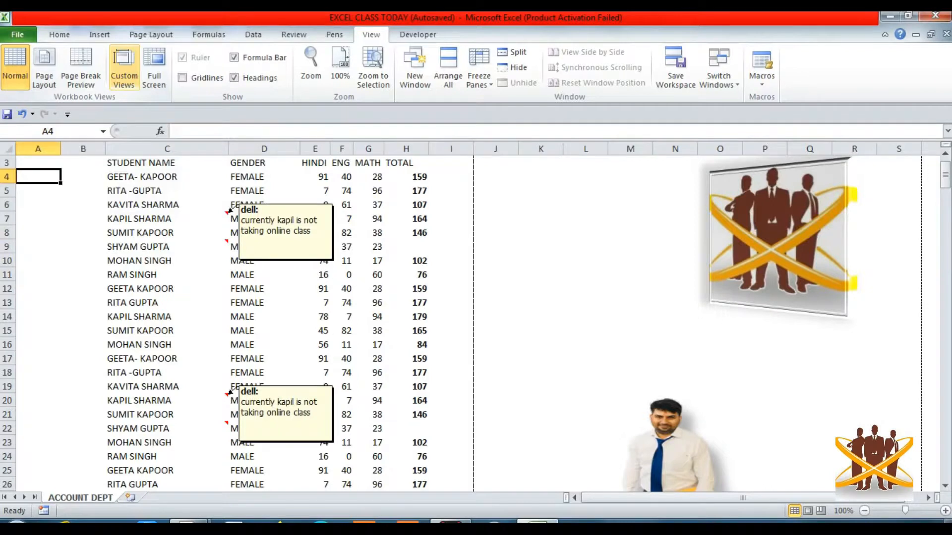
key(Right)
key(Right)
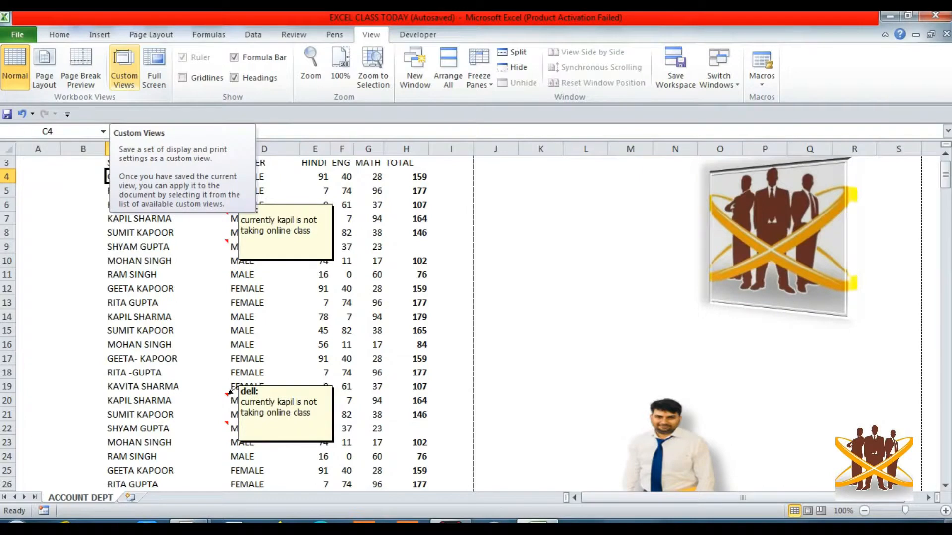
drag(166, 218, 264, 261)
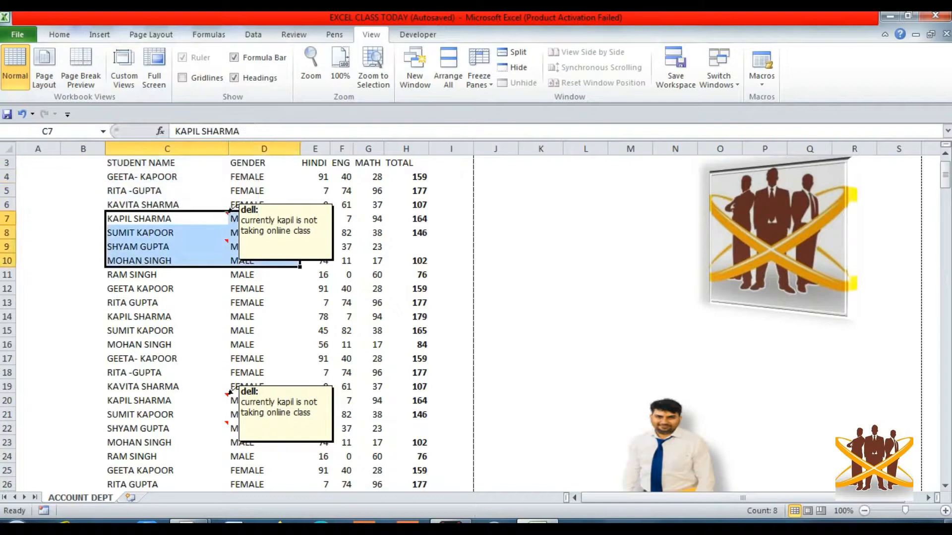
Select the student marks table C3:H29 and apply All Borders to it
click(167, 163)
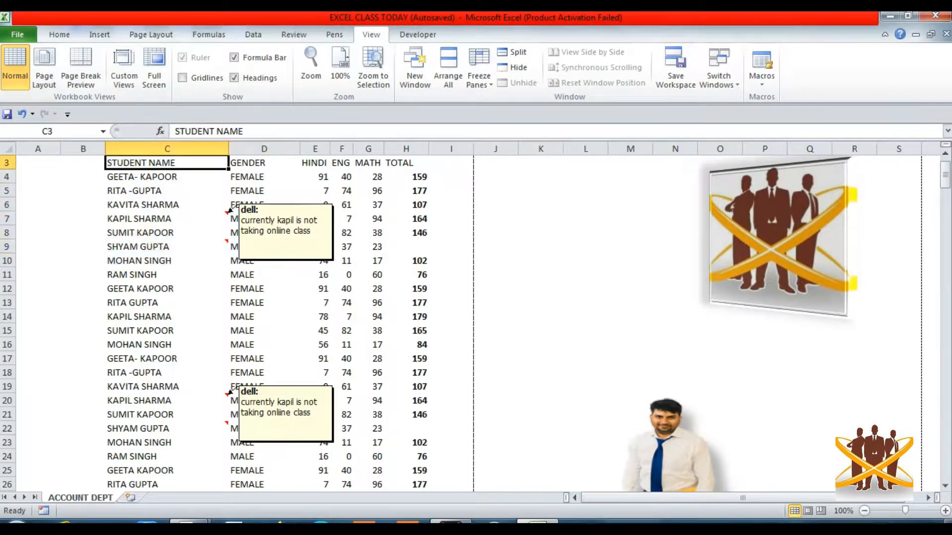
key(shift+Right)
key(shift+Right)
key(shift+Right)
key(shift+Right)
key(shift+Right)
key(shift+Down)
drag(407, 177, 426, 459)
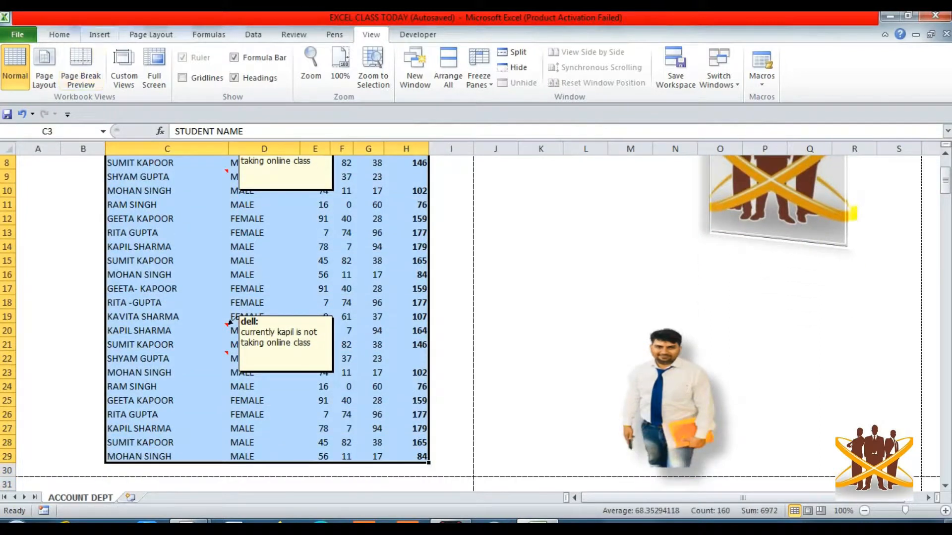
click(60, 35)
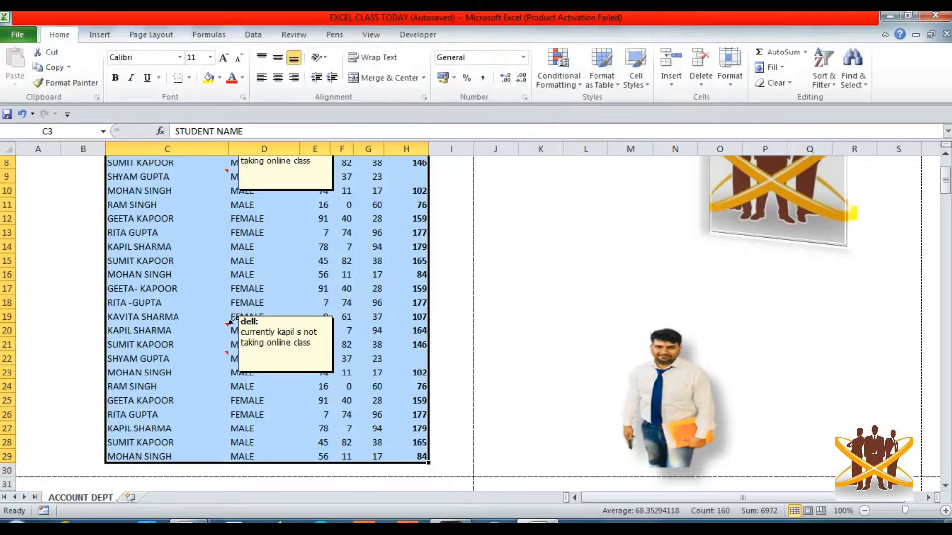
click(189, 78)
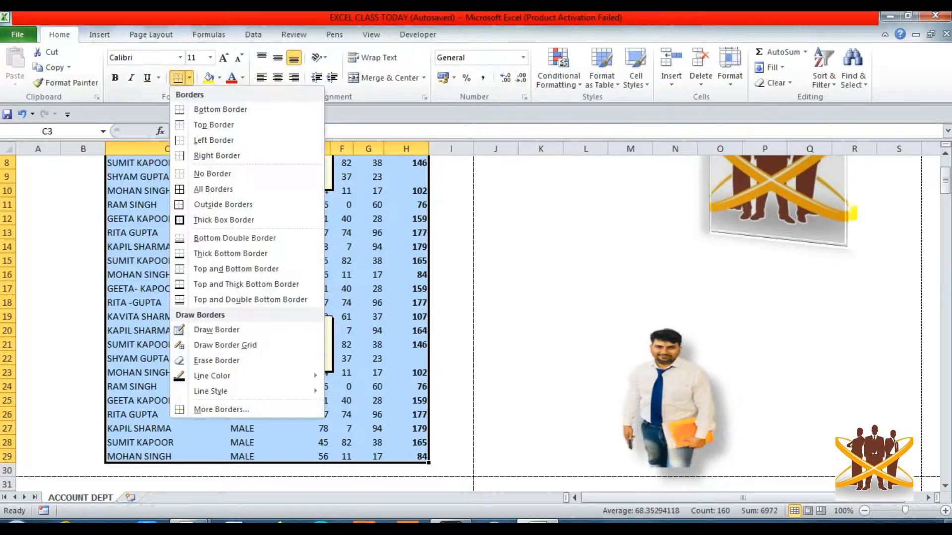
click(213, 189)
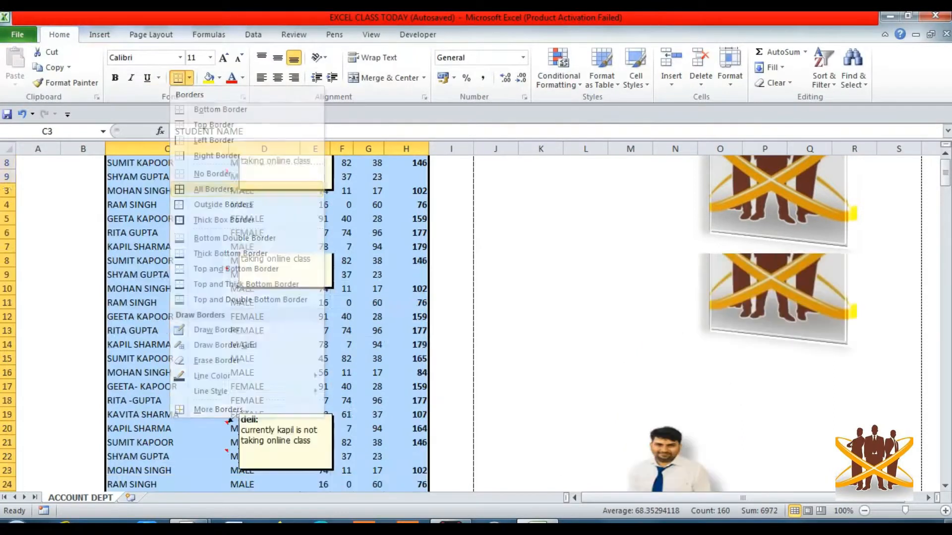
Narrow columns B, C and D and widen the HINDI, ENG and MATH columns
drag(229, 148, 194, 149)
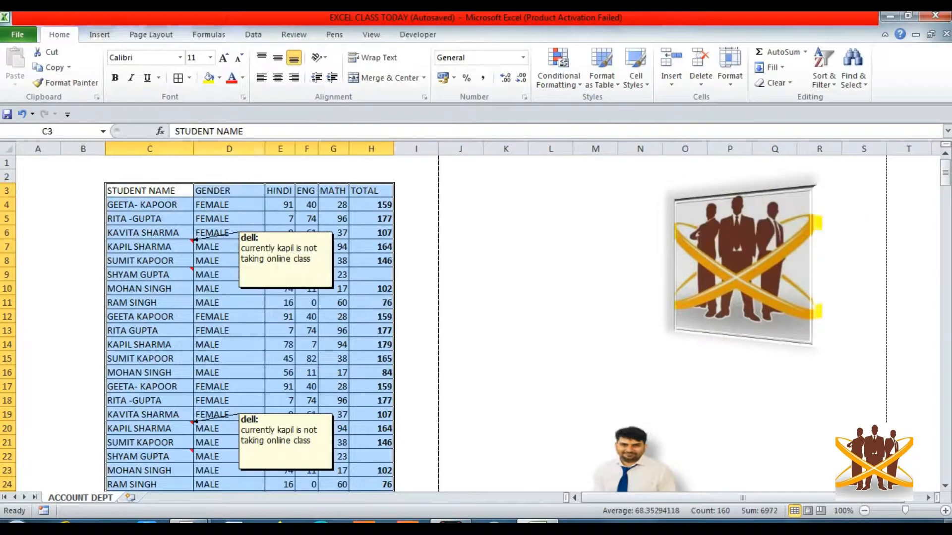
drag(265, 149, 387, 148)
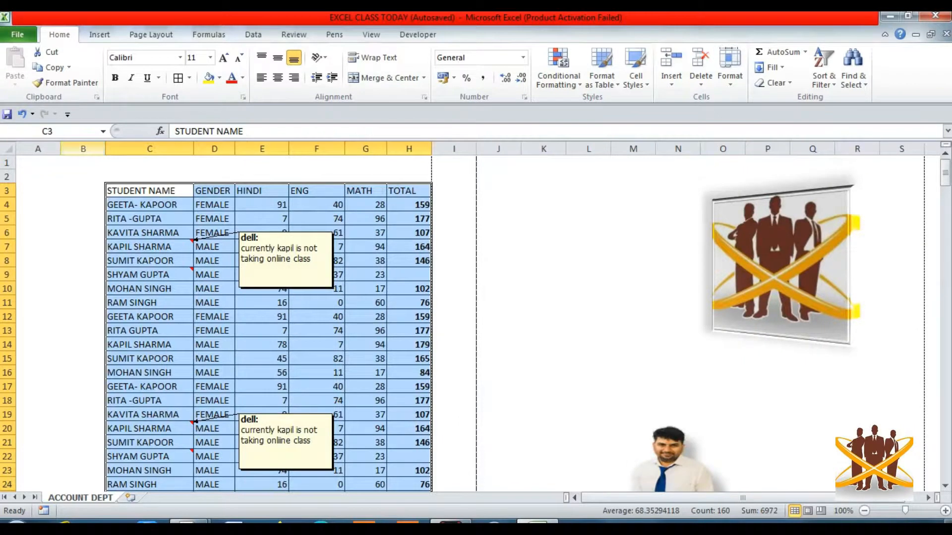
drag(105, 148, 75, 149)
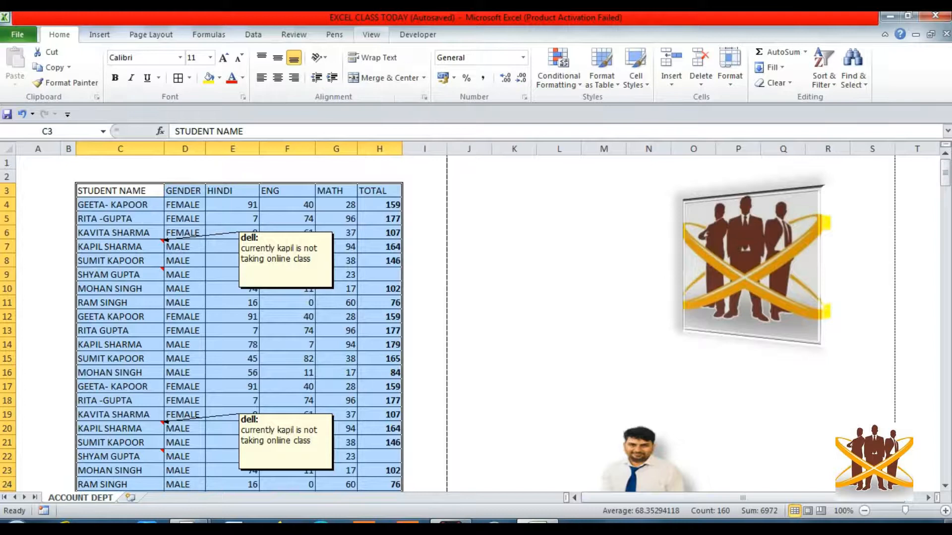
Add a custom view named REYANSH 1 that includes the print settings and the hidden rows, columns and filter settings
click(371, 34)
click(124, 68)
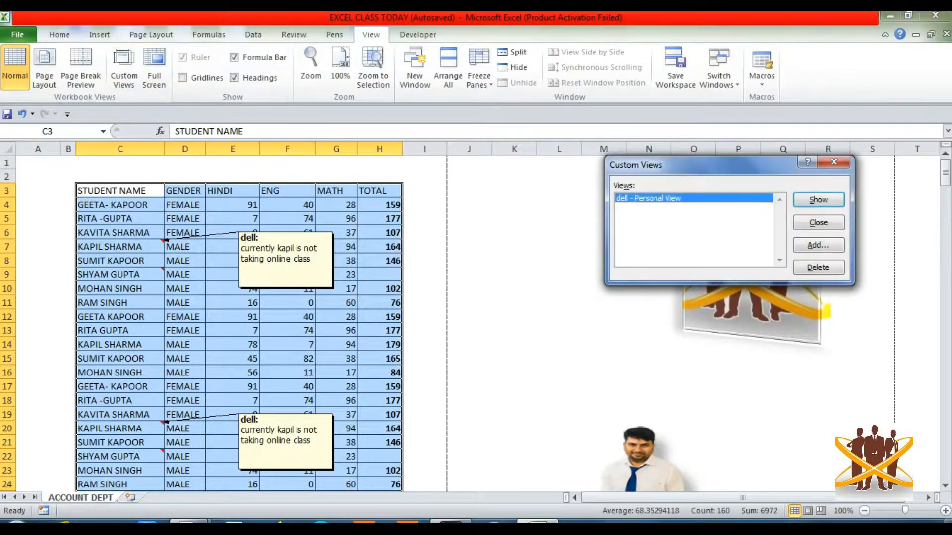
click(818, 246)
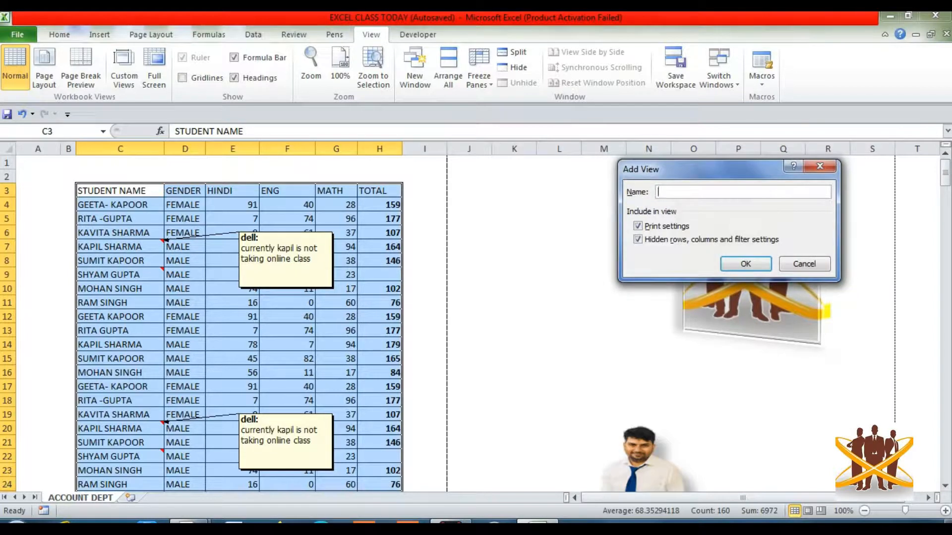
text(REYANSH 1)
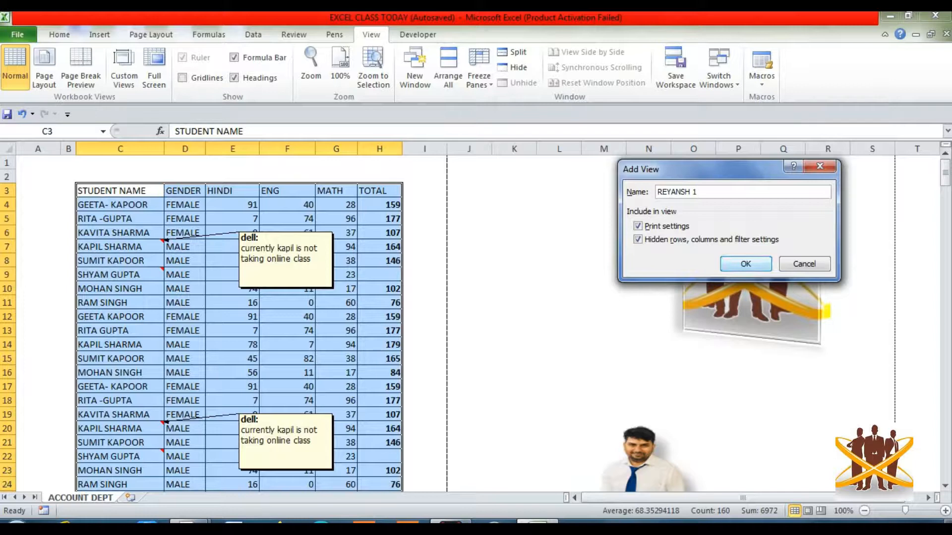
key(Return)
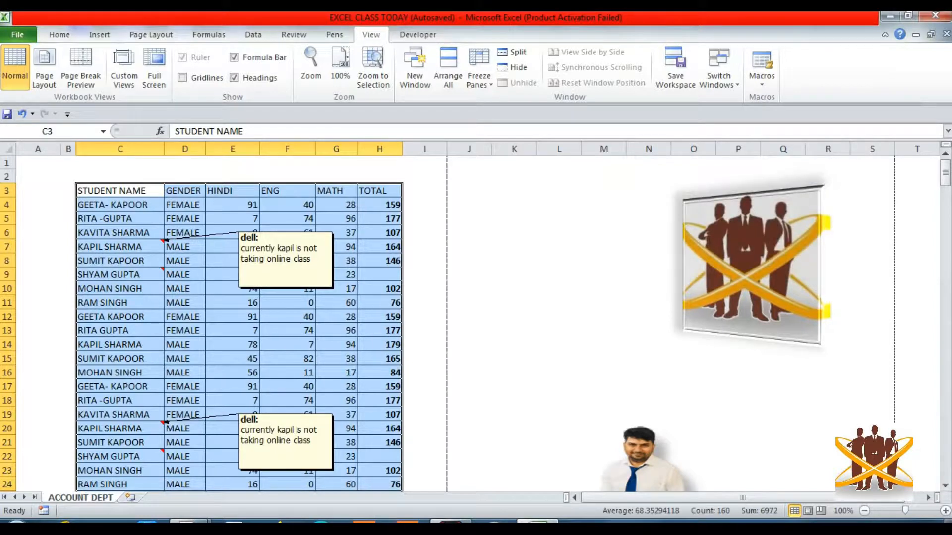
click(514, 260)
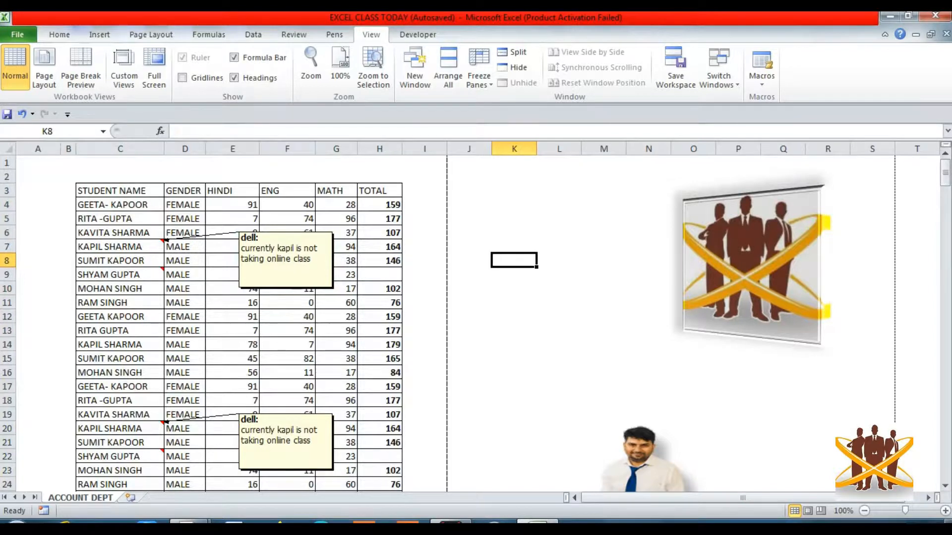
Insert a new worksheet after ACCOUNT DEPT and select its cell C3
click(131, 498)
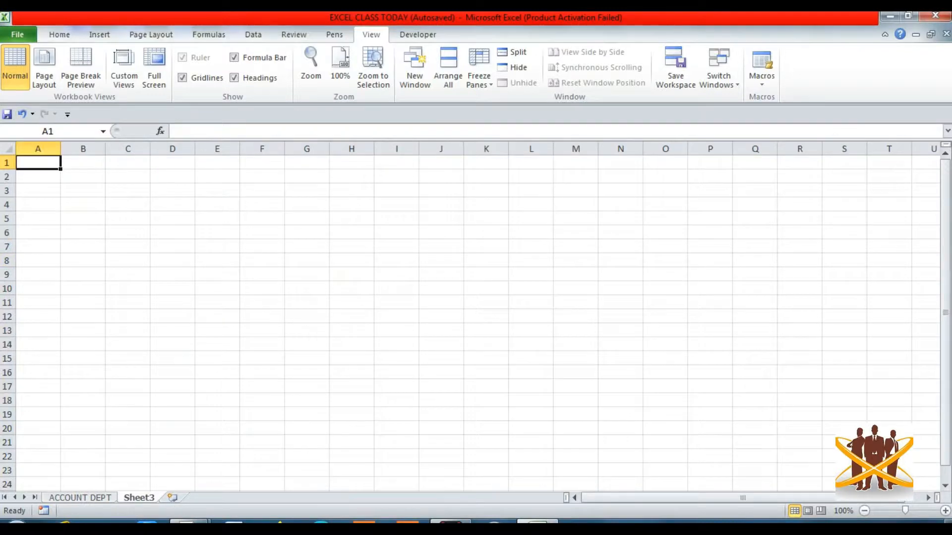
click(128, 191)
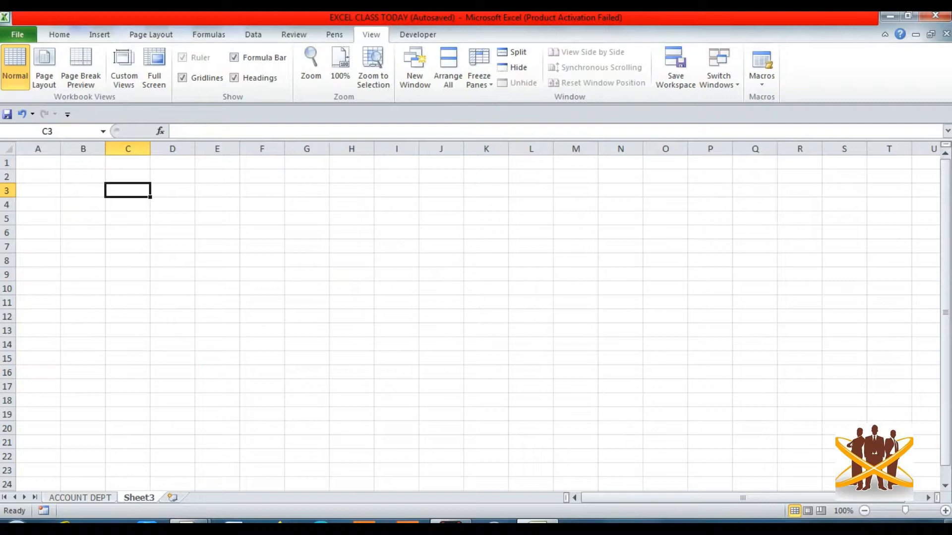
Copy the student marks table C3:H29 from the ACCOUNT DEPT sheet
key(ctrl+Page_Up)
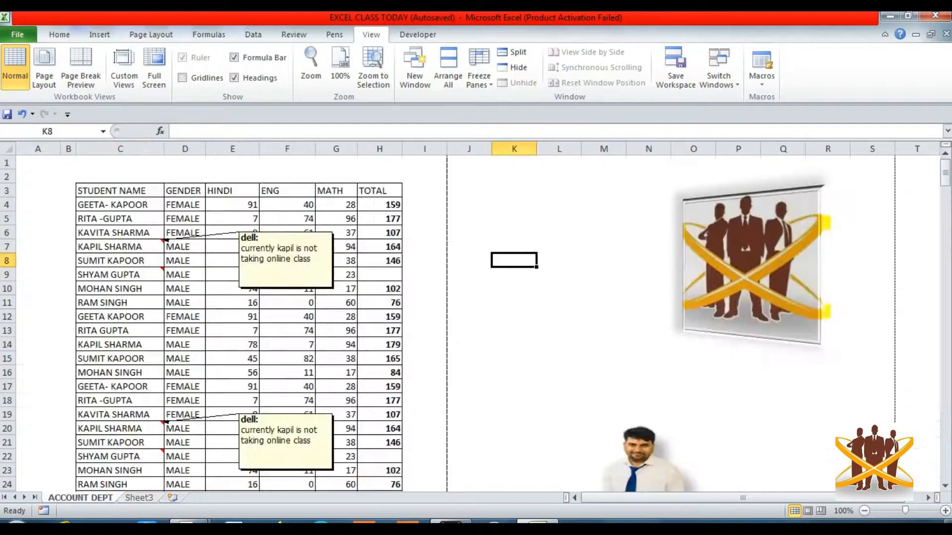
key(Up)
key(Up)
key(Up)
key(Up)
key(Left)
key(Left)
key(Left)
key(Left)
key(Left)
key(Left)
key(Left)
key(Left)
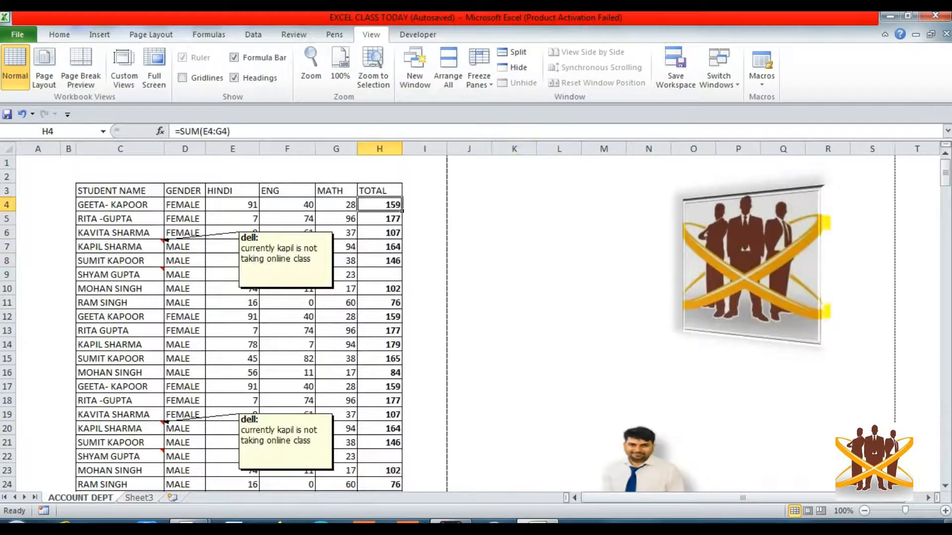
key(Up)
key(shift+Right)
key(shift+Right)
key(shift+Right)
key(shift+Right)
key(shift+Right)
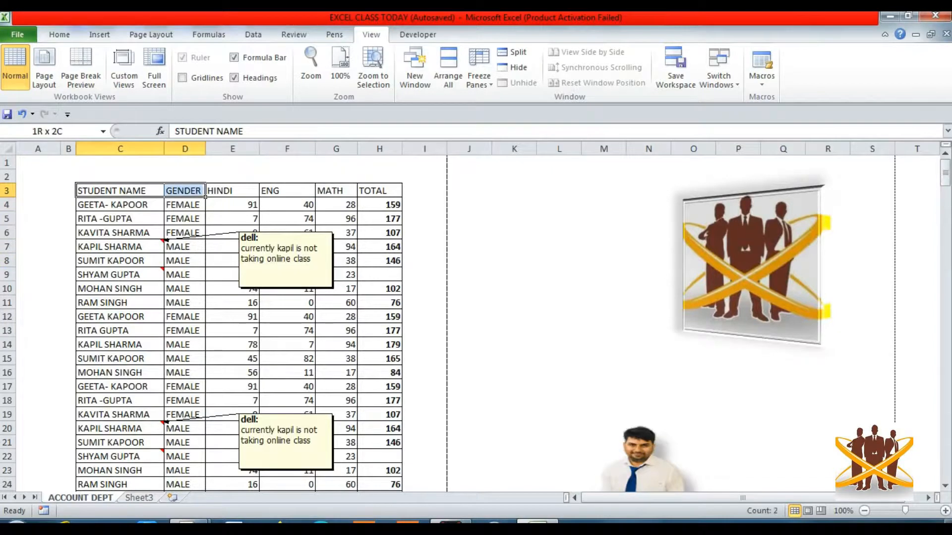
key(shift+Down)
key(shift+Down)
key(shift+Down)
key(shift+Down)
key(shift+Down)
key(shift+Down)
key(shift+Down)
key(shift+Down)
key(shift+Down)
key(shift+Down)
key(shift+Down)
key(shift+Down)
key(shift+Down)
key(shift+Down)
key(shift+Down)
key(shift+Down)
key(shift+Down)
key(shift+Down)
key(shift+Down)
key(shift+Down)
key(shift+Down)
key(shift+Down)
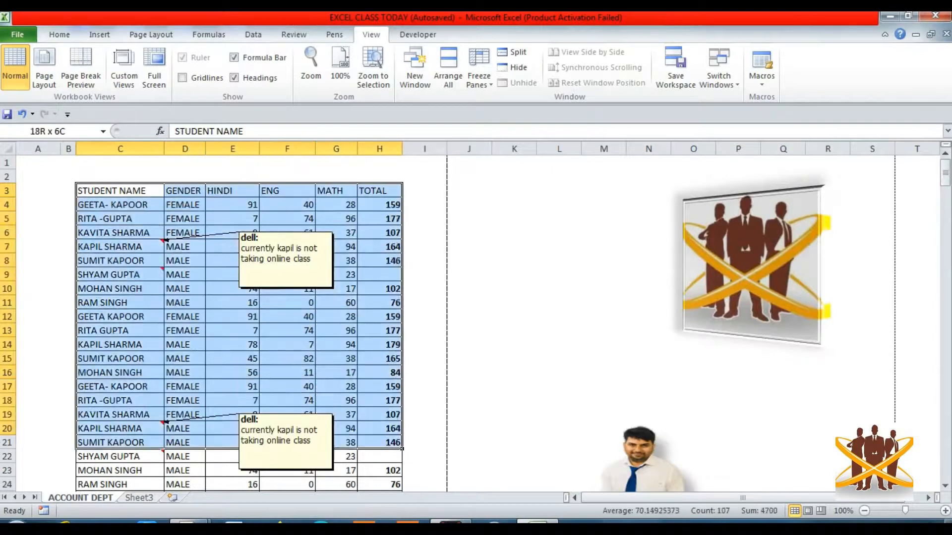
key(ctrl+c)
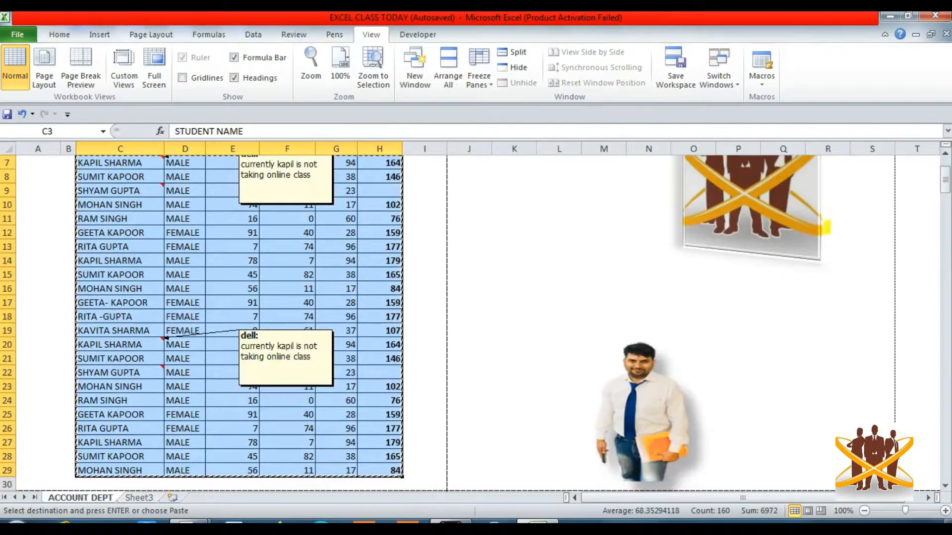
Try pasting the copied marks table at cell C3 of Sheet3, undo the paste and clear the copy selection
key(ctrl+Page_Down)
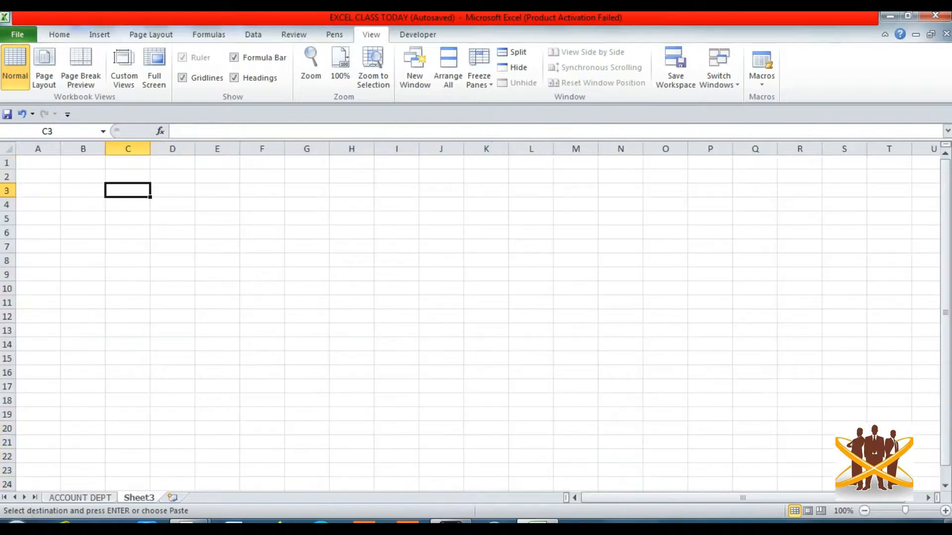
key(ctrl+v)
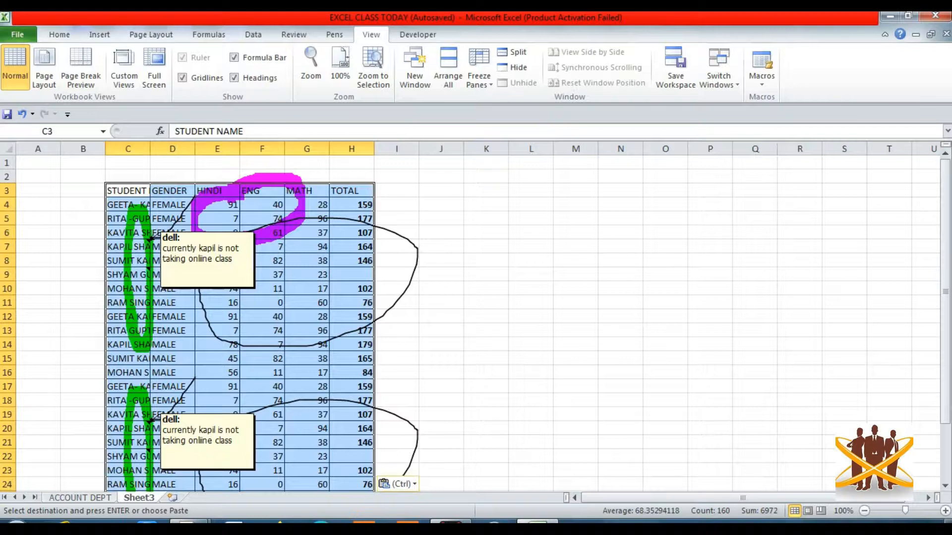
key(ctrl+z)
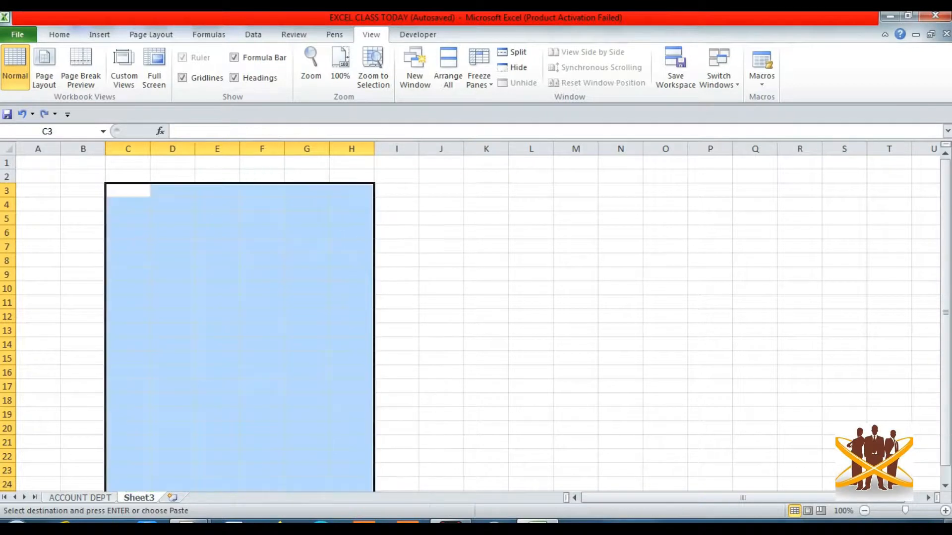
click(128, 191)
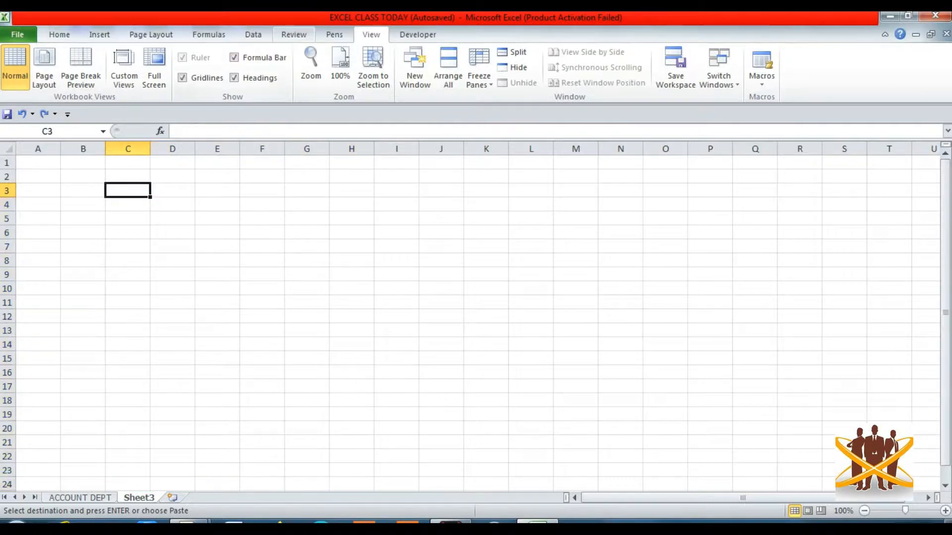
key(Escape)
Show the custom view REYANSH 1 from Sheet3
click(123, 69)
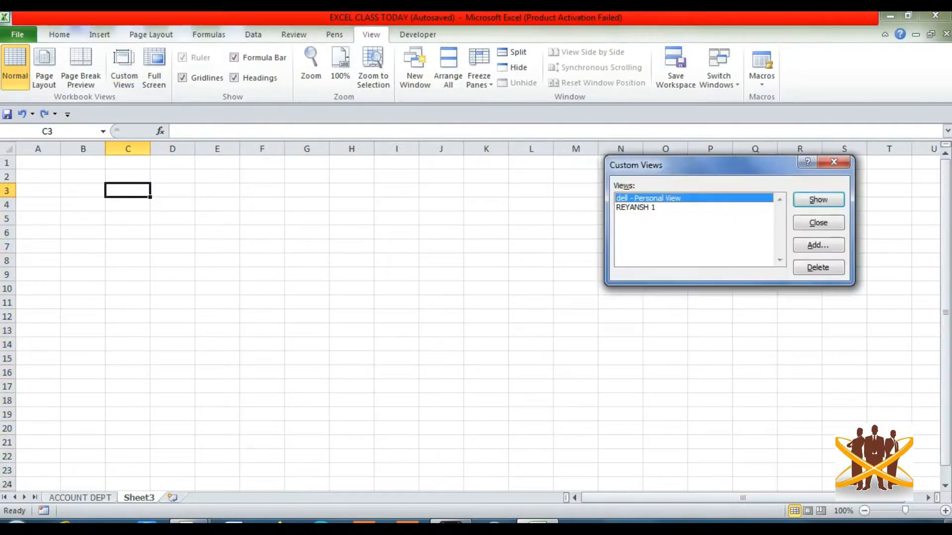
click(636, 207)
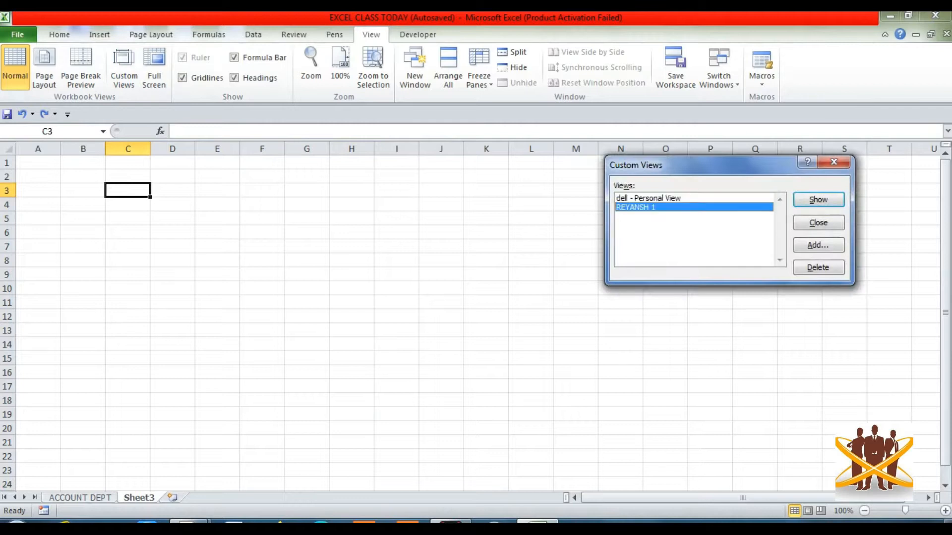
click(818, 199)
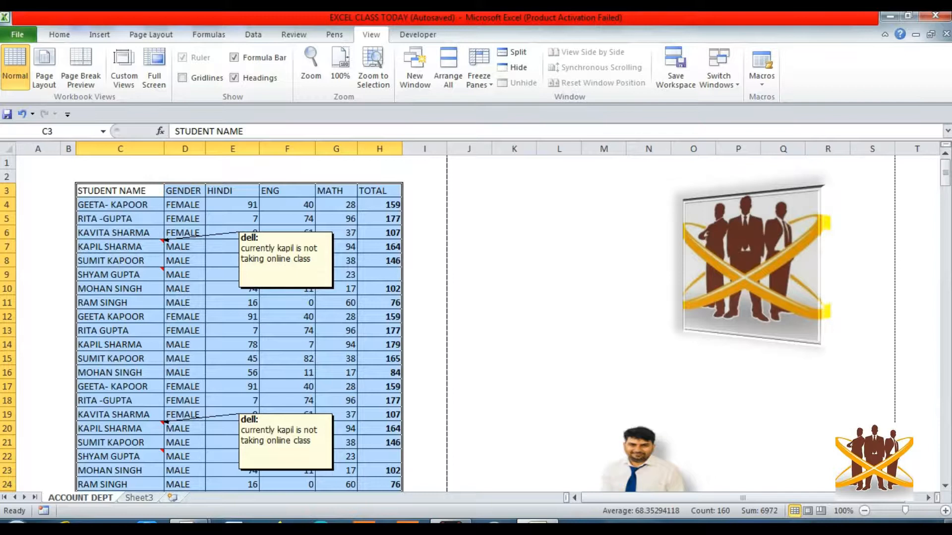
Insert another new worksheet, select its cell B3 and show the custom view REYANSH 1 from there
key(shift+F11)
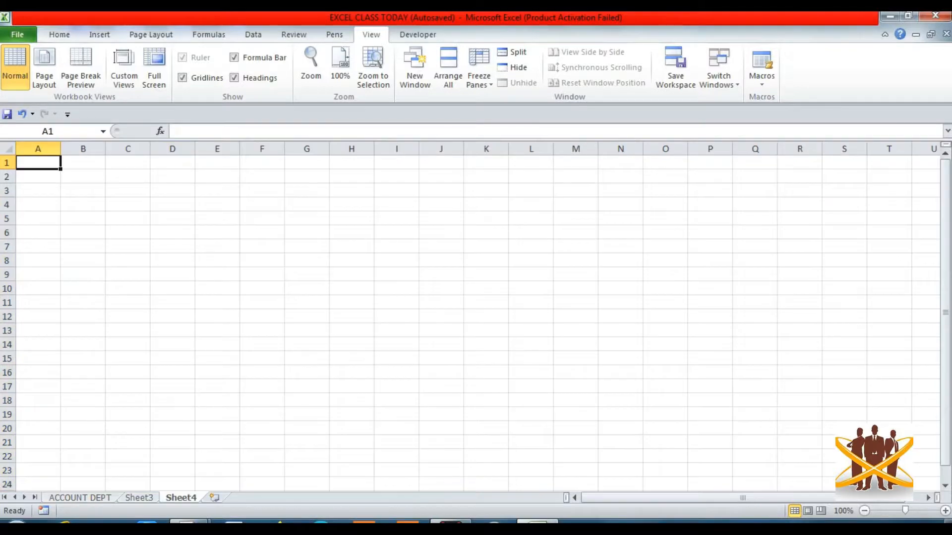
click(83, 191)
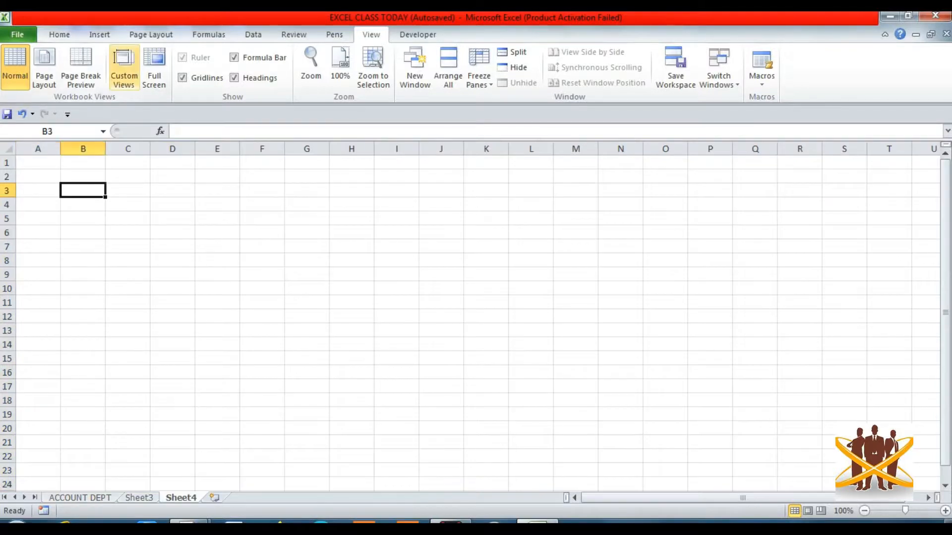
click(124, 67)
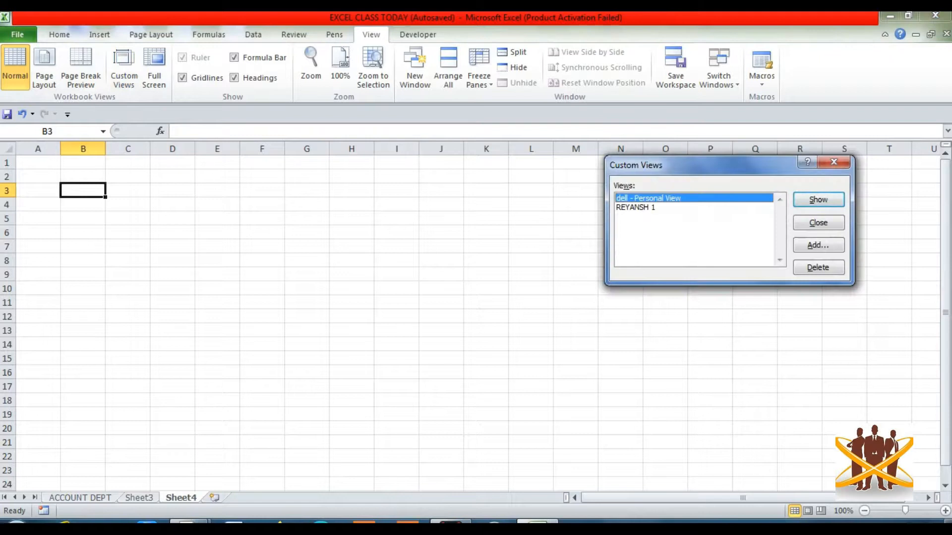
click(636, 208)
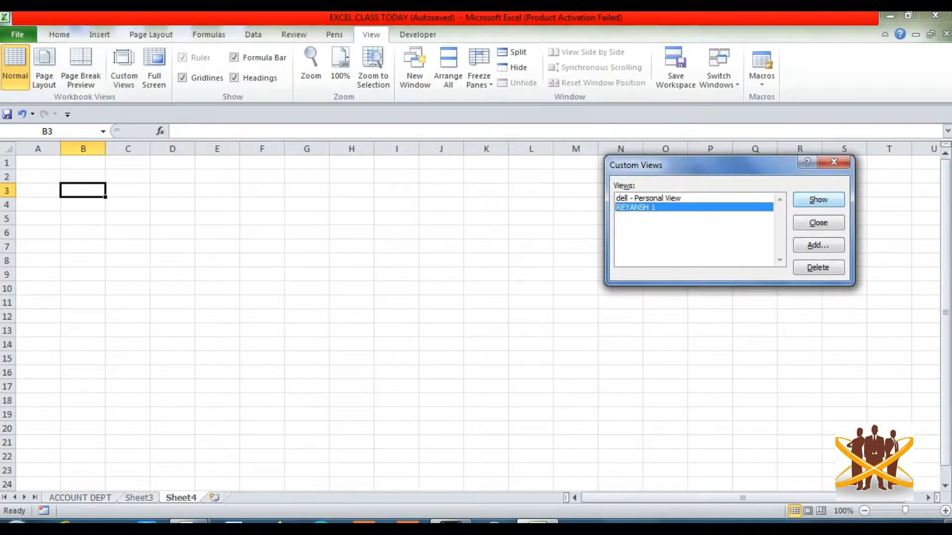
click(818, 199)
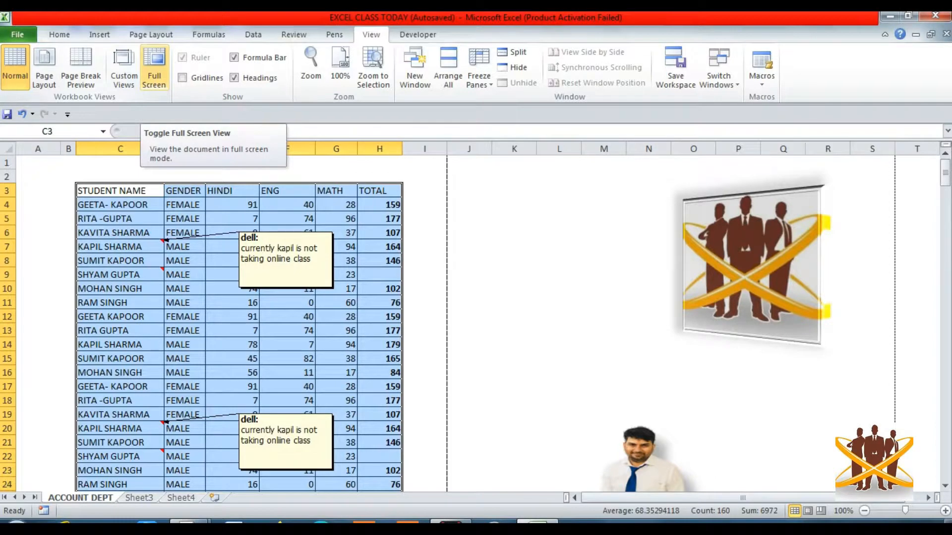
View the ACCOUNT DEPT sheet in full screen mode twice, returning to the regular window each time
click(153, 67)
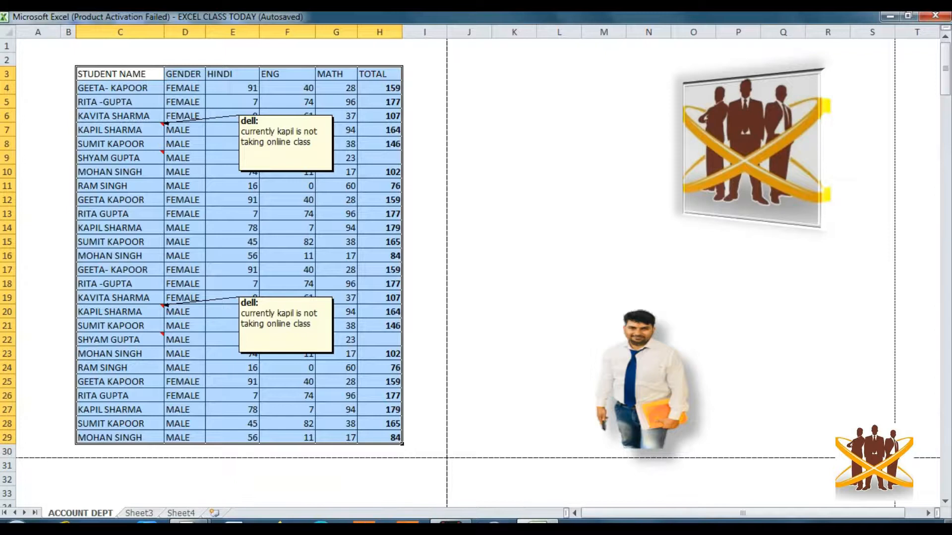
key(Escape)
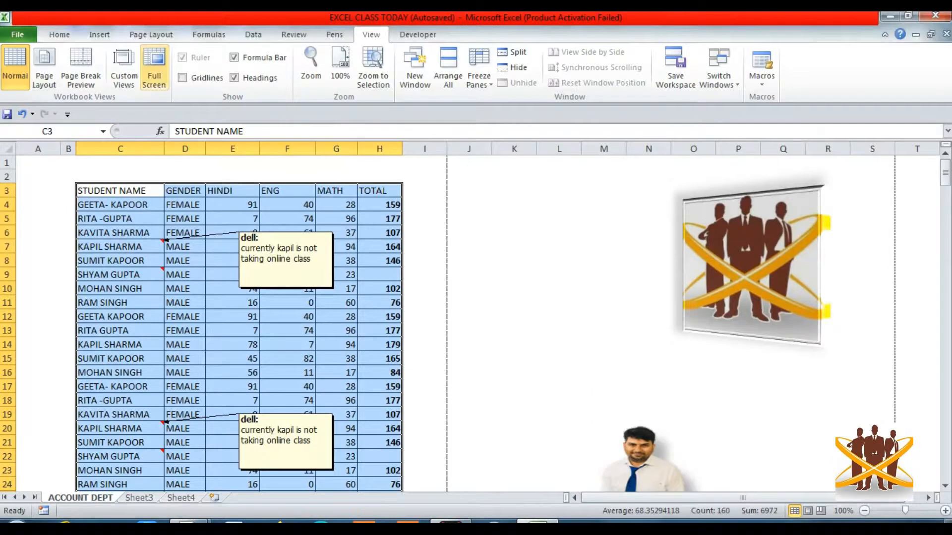
click(153, 70)
key(Escape)
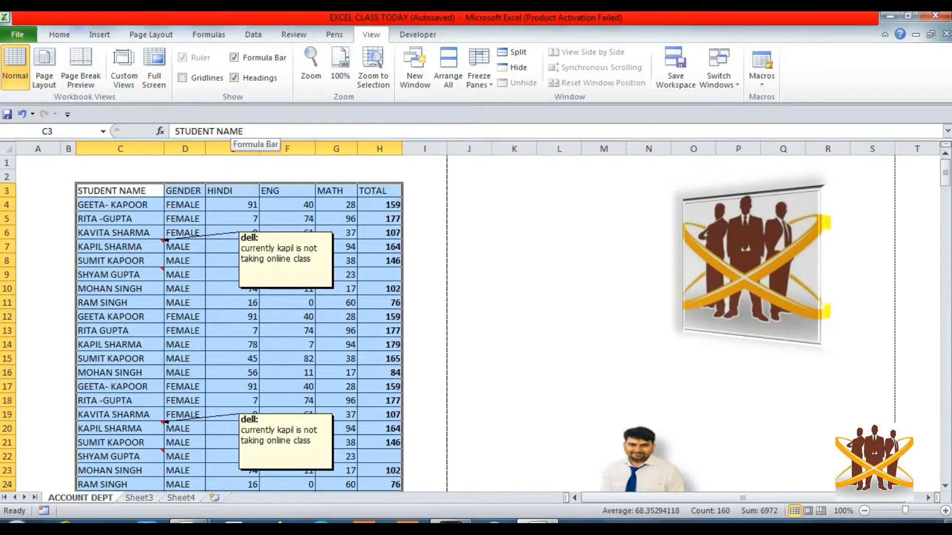
Hide and restore the formula bar and headings, and turn the gridlines on and off again
click(234, 58)
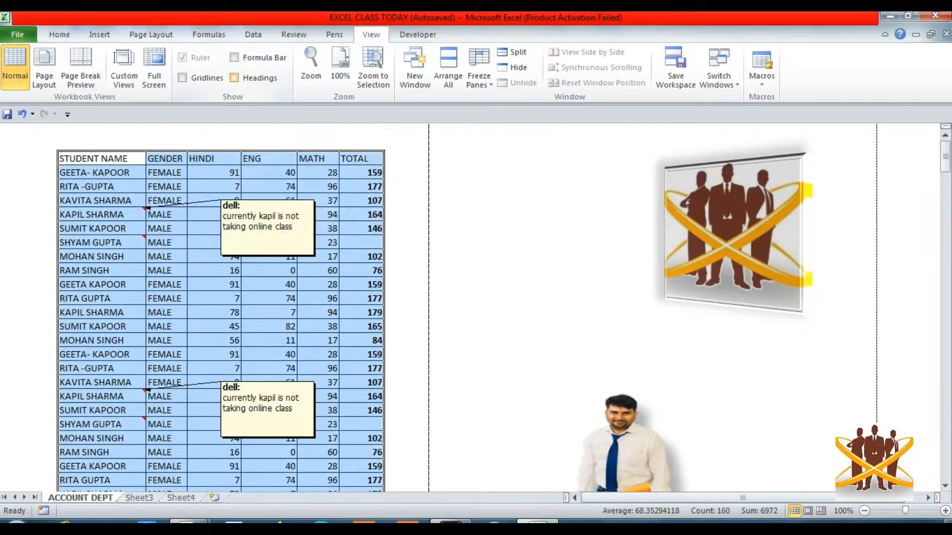
click(234, 57)
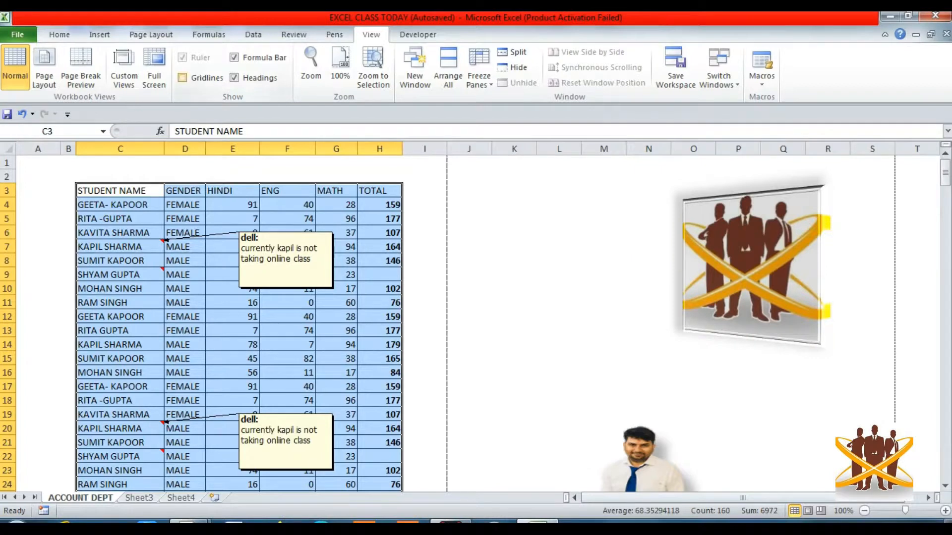
click(182, 77)
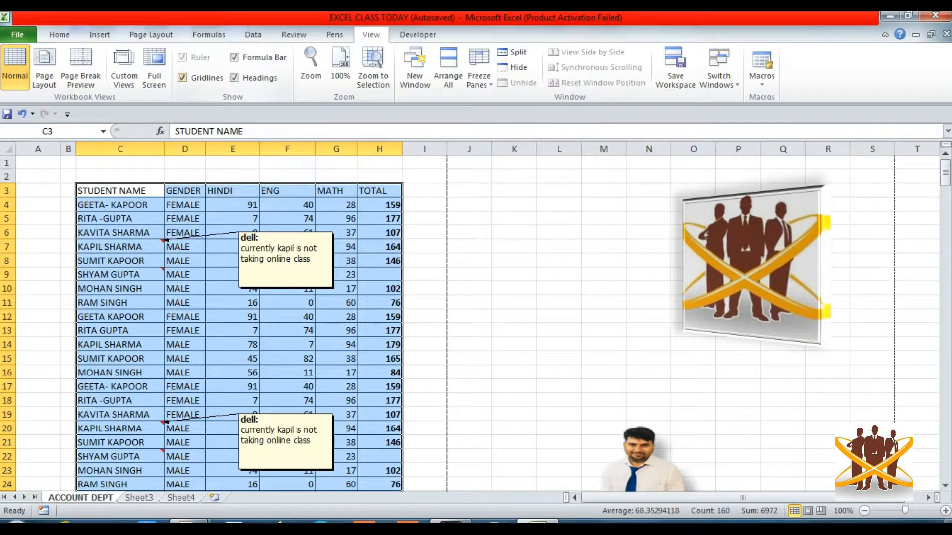
click(183, 78)
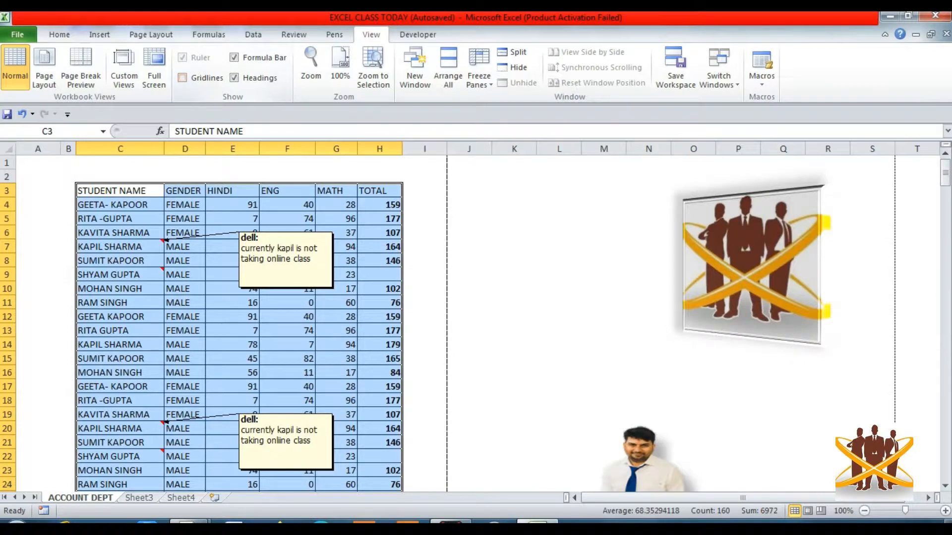
Select cell C4, magnify the worksheet to 200% and reset the zoom to 100%
click(514, 204)
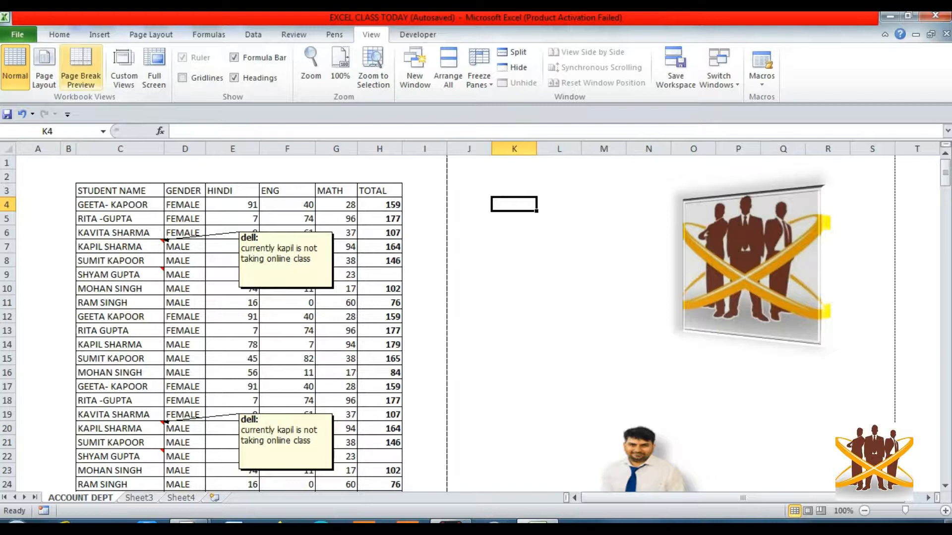
click(120, 205)
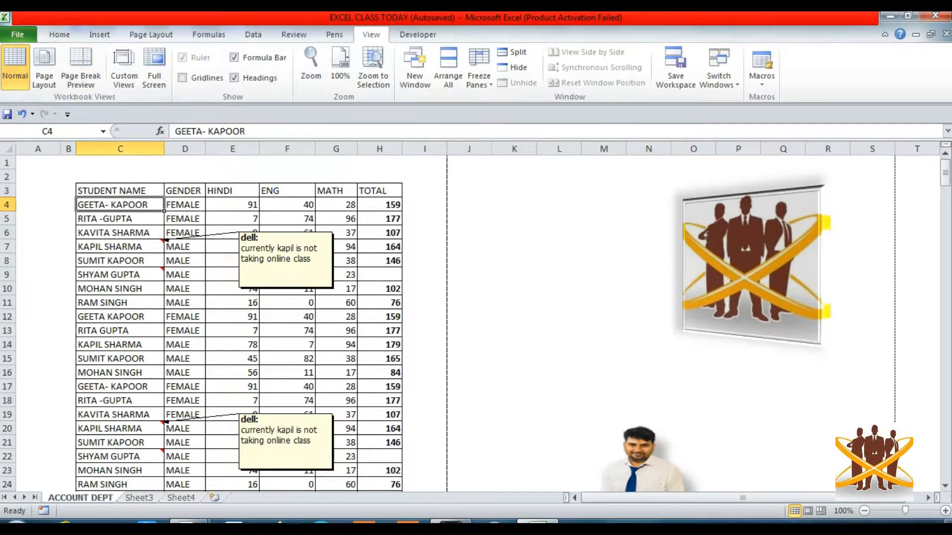
click(311, 68)
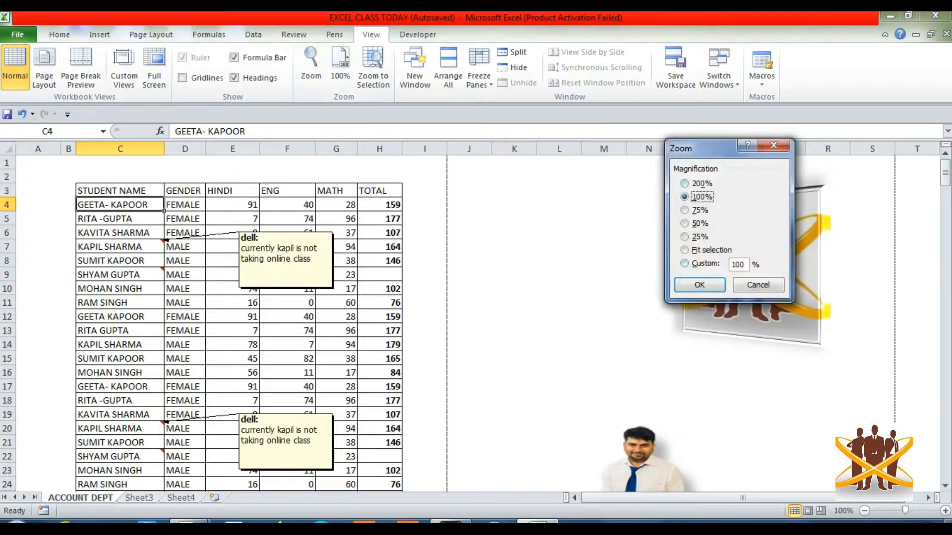
click(685, 184)
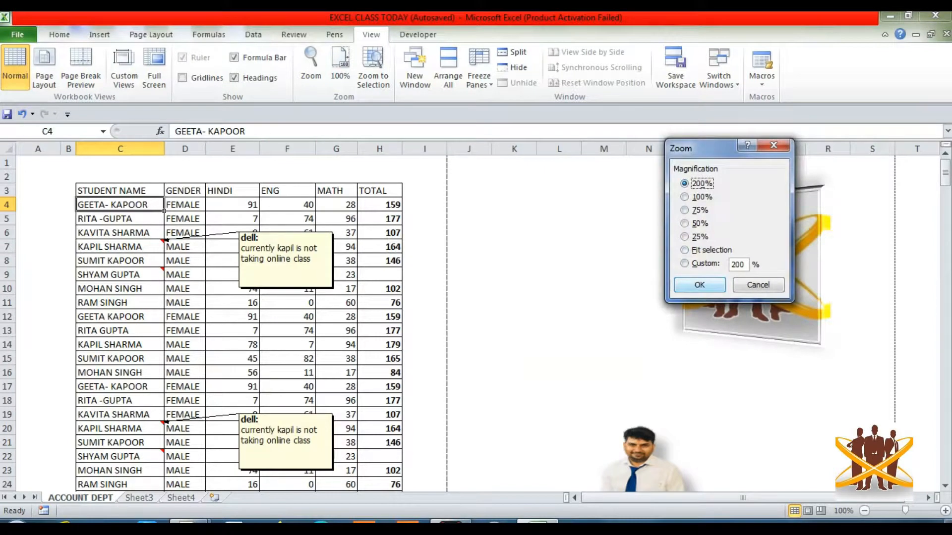
click(699, 285)
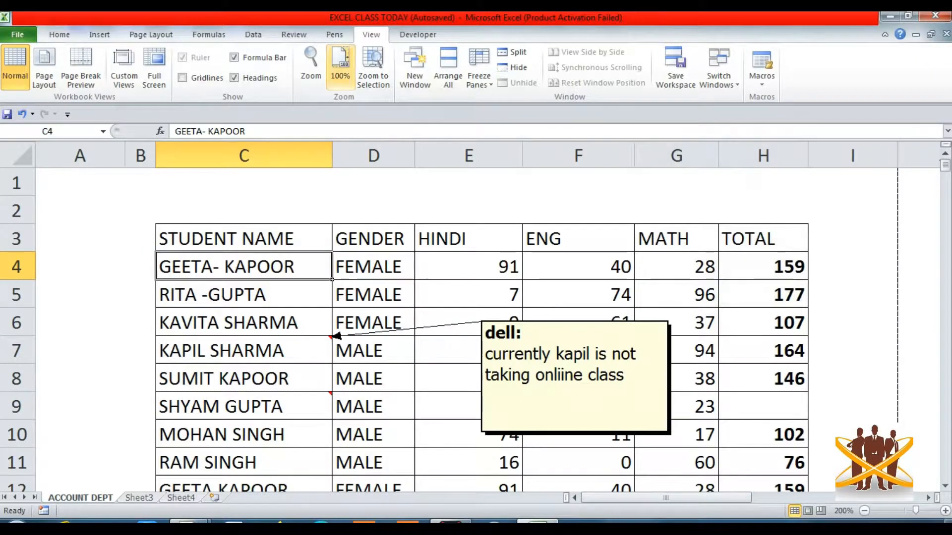
click(340, 67)
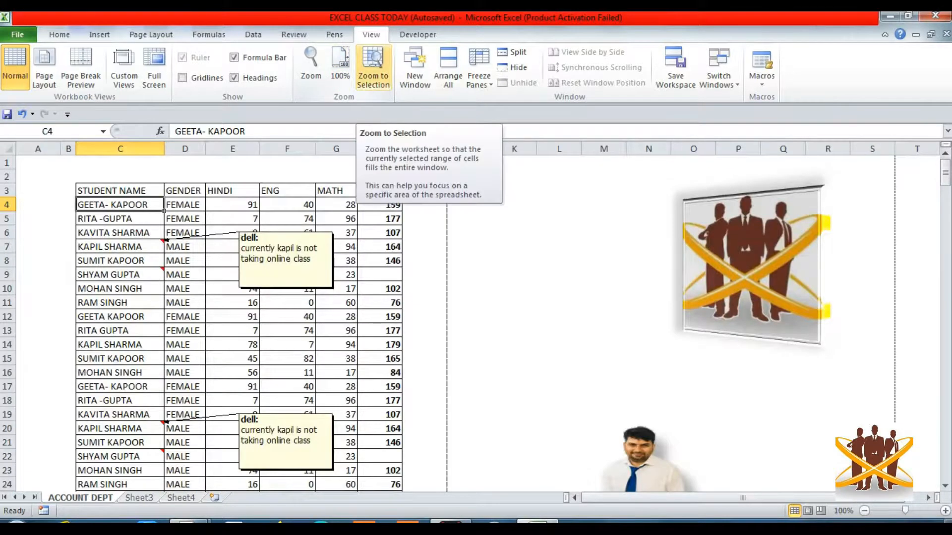
Zoom the worksheet to the selected cell C4 and return to 100%
click(373, 67)
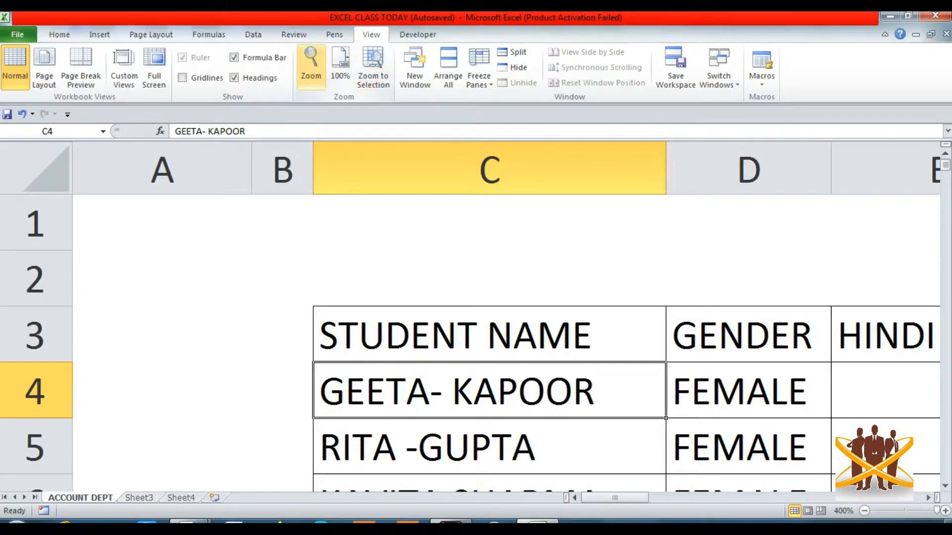
click(340, 67)
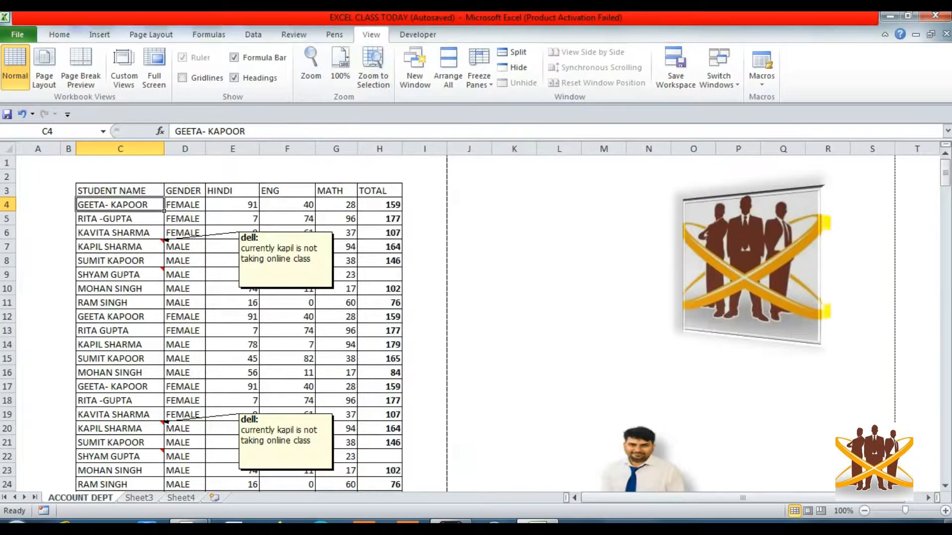
Select F3:F4 in the ENG column and zoom the worksheet to that selection
click(287, 191)
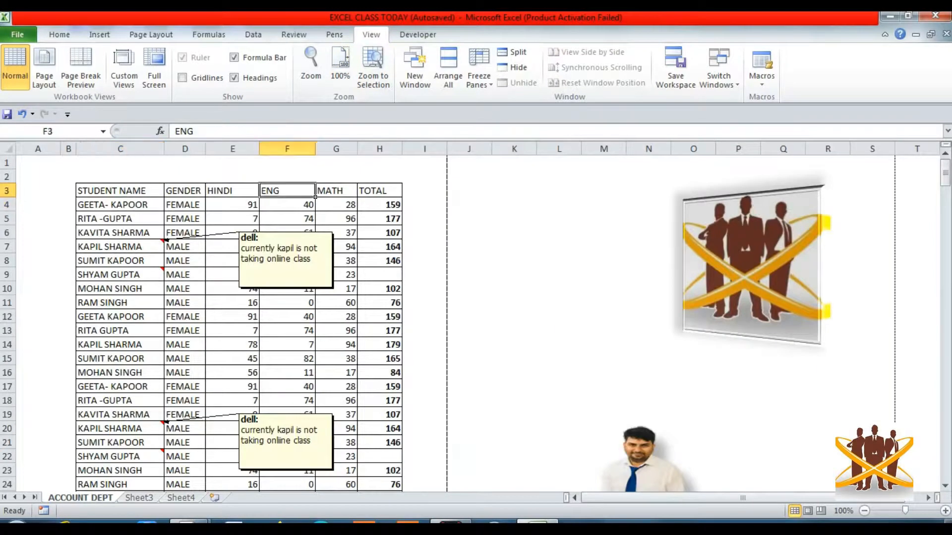
drag(287, 191, 287, 204)
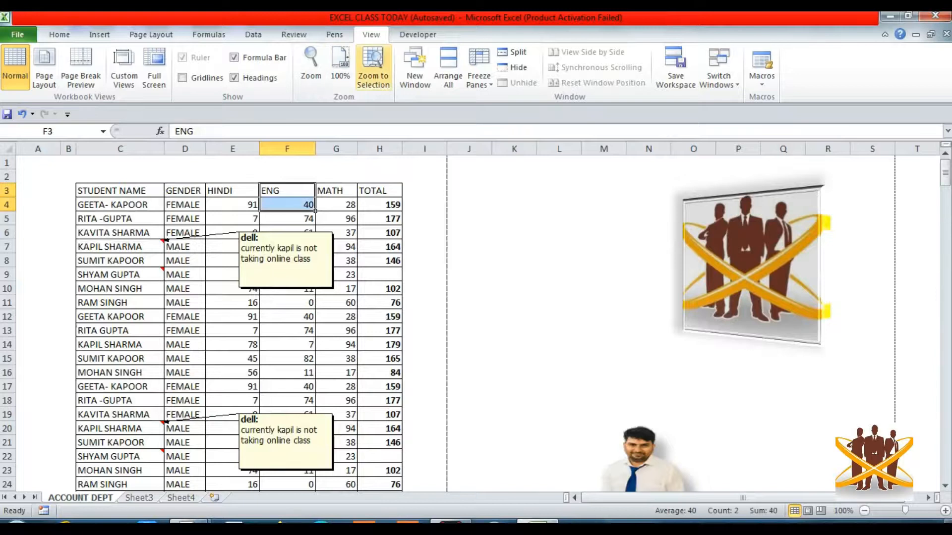
click(372, 67)
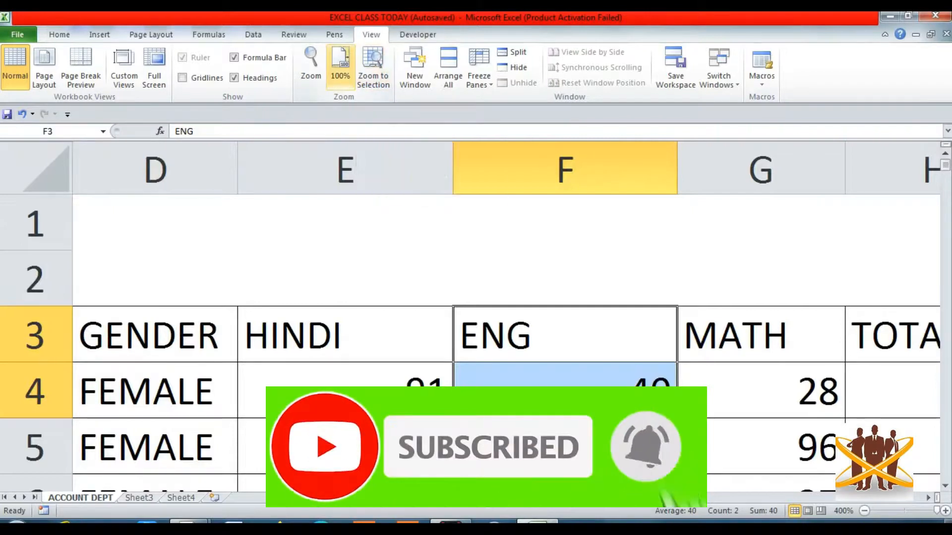
Reset the worksheet zoom to 100% and open a second window of the workbook
click(340, 67)
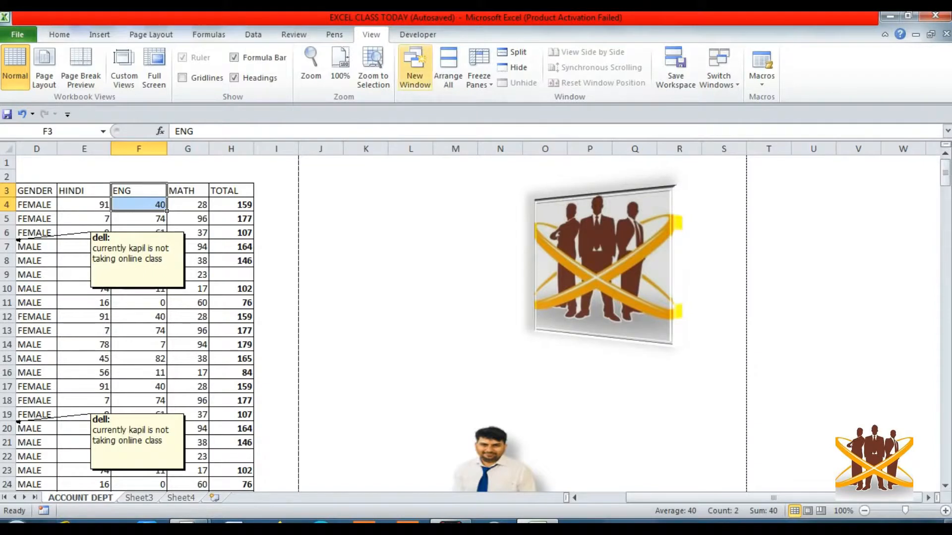
click(415, 67)
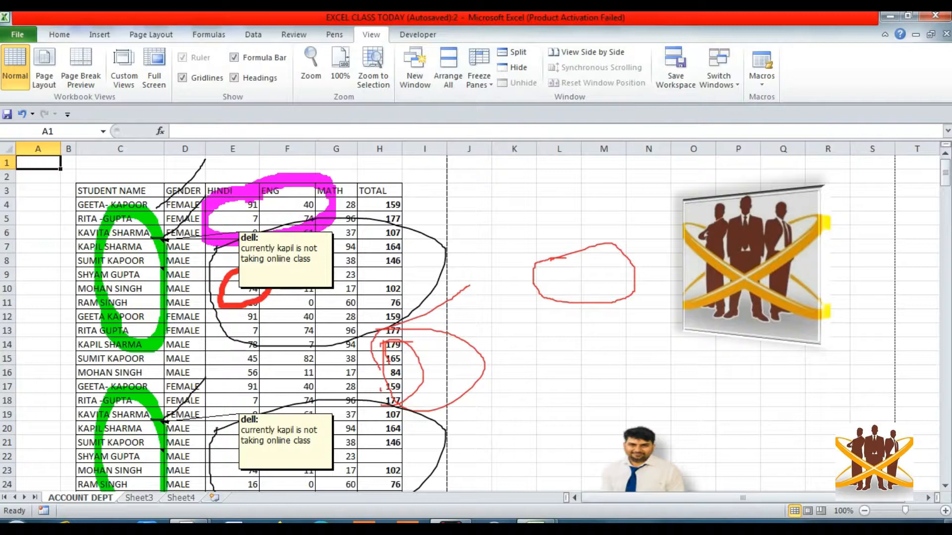
Try to hide the ink annotations on the ACCOUNT DEPT sheet in the second window
click(334, 34)
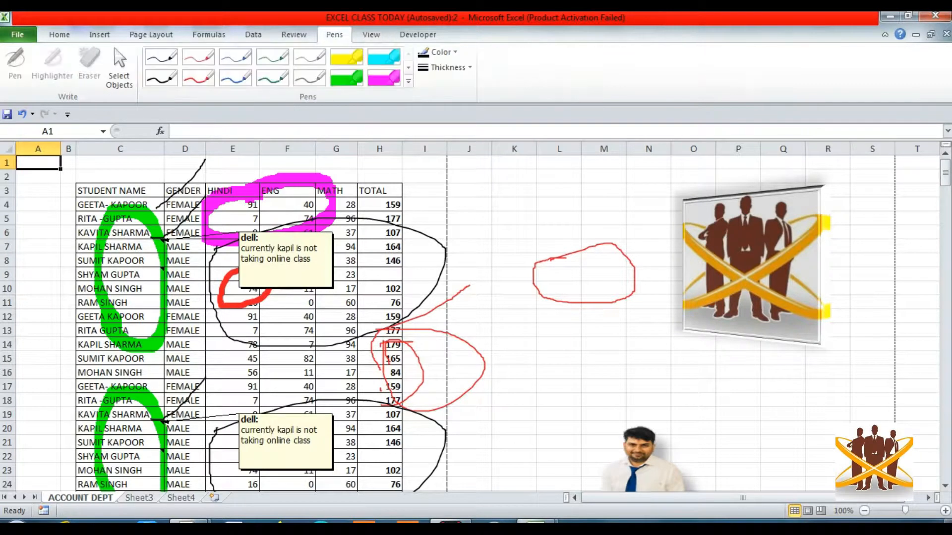
click(294, 34)
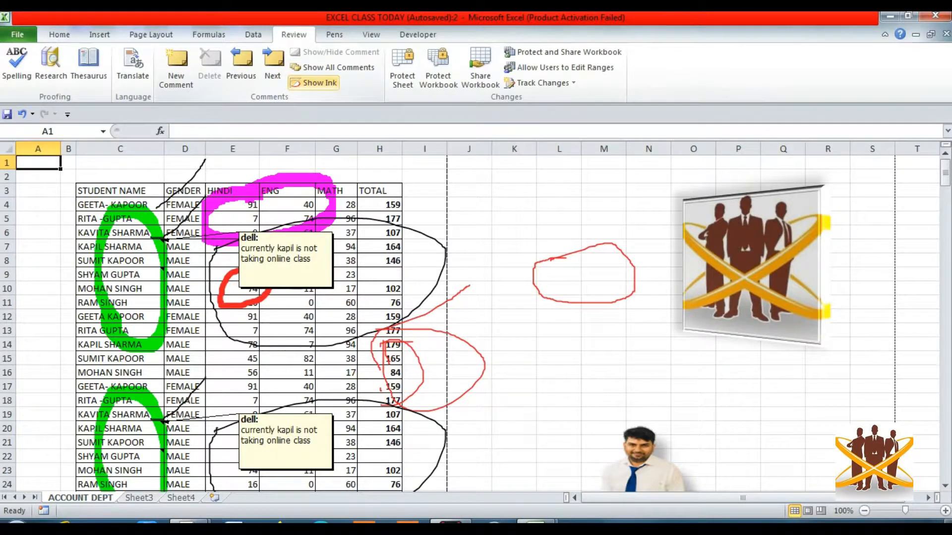
click(424, 177)
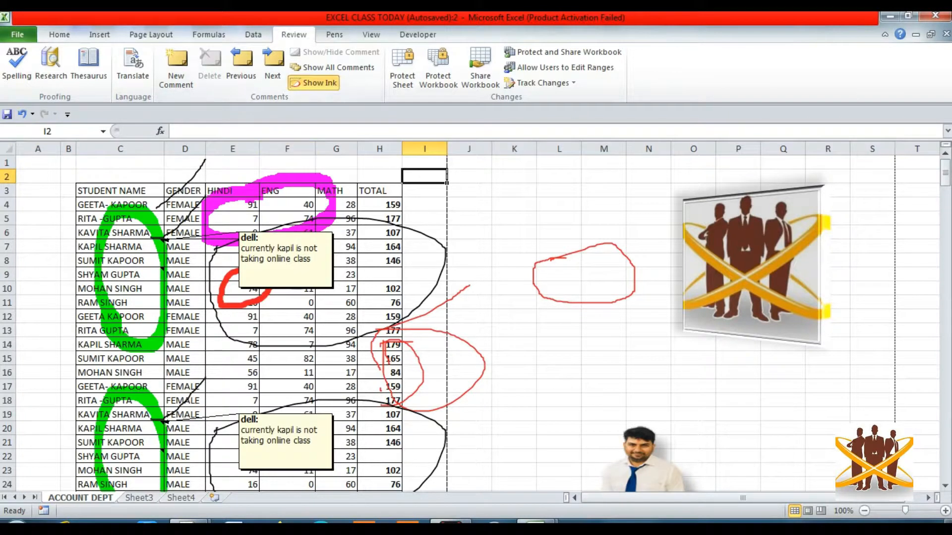
click(203, 208)
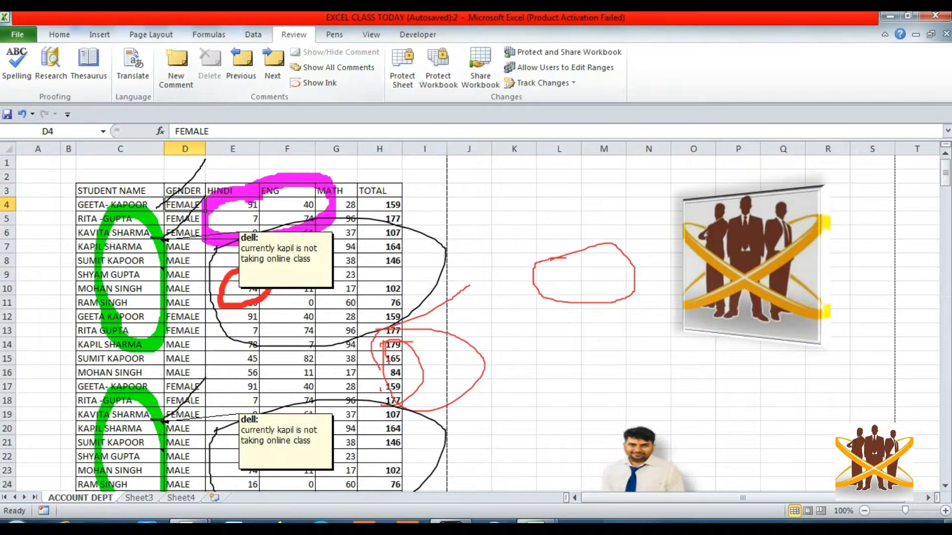
click(514, 177)
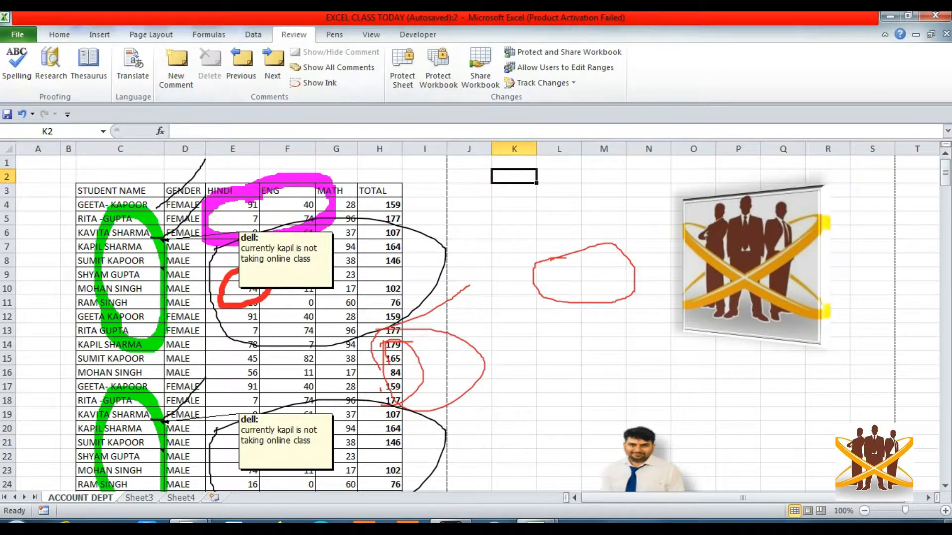
Check Sheet3, return to ACCOUNT DEPT and open a third window of the workbook
click(371, 34)
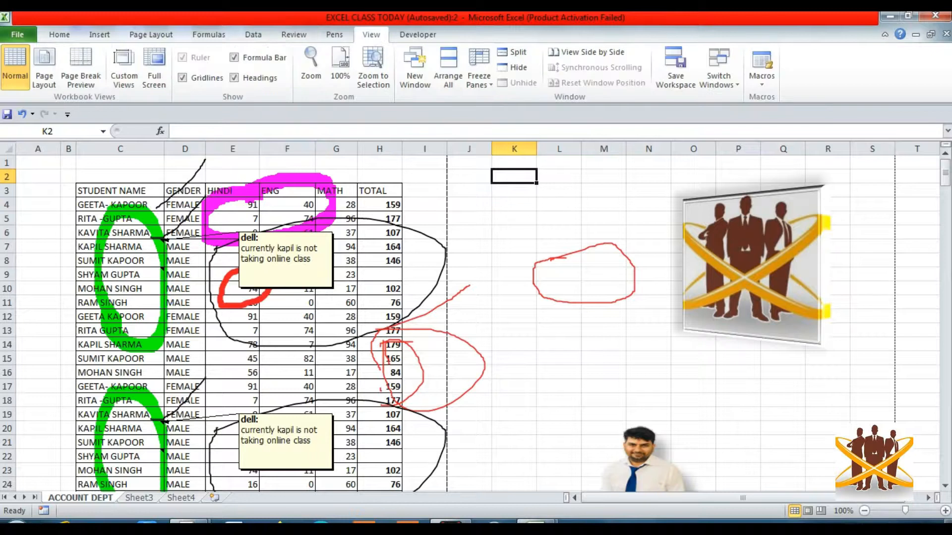
click(138, 498)
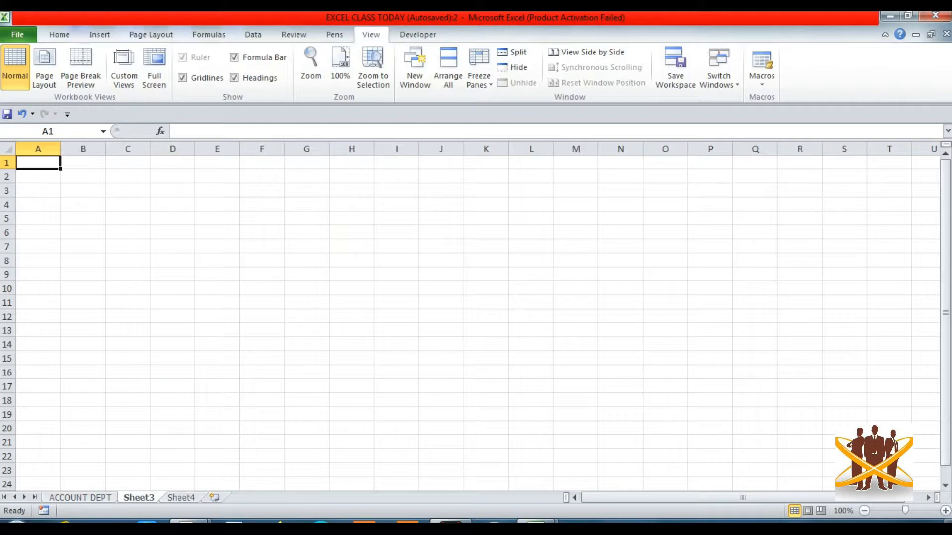
key(ctrl+Page_Up)
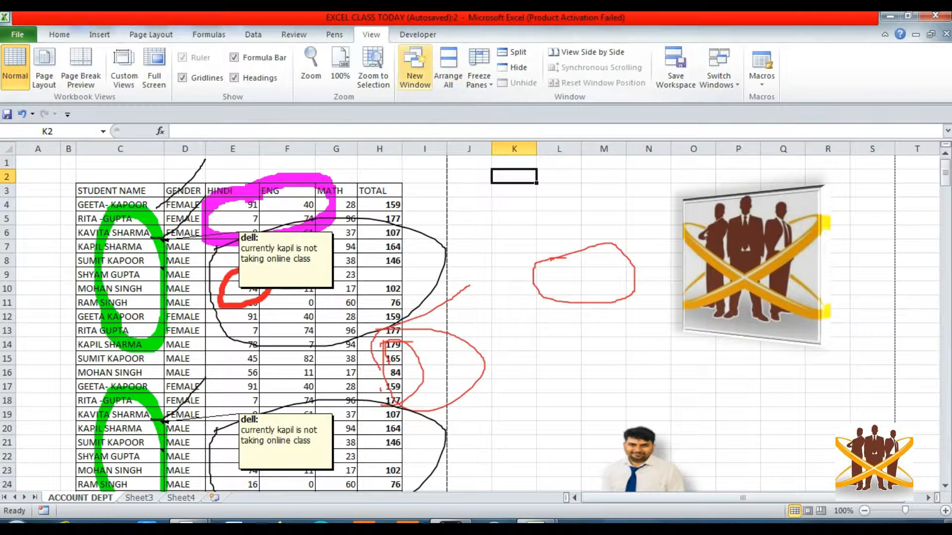
key(ctrl+Home)
click(415, 69)
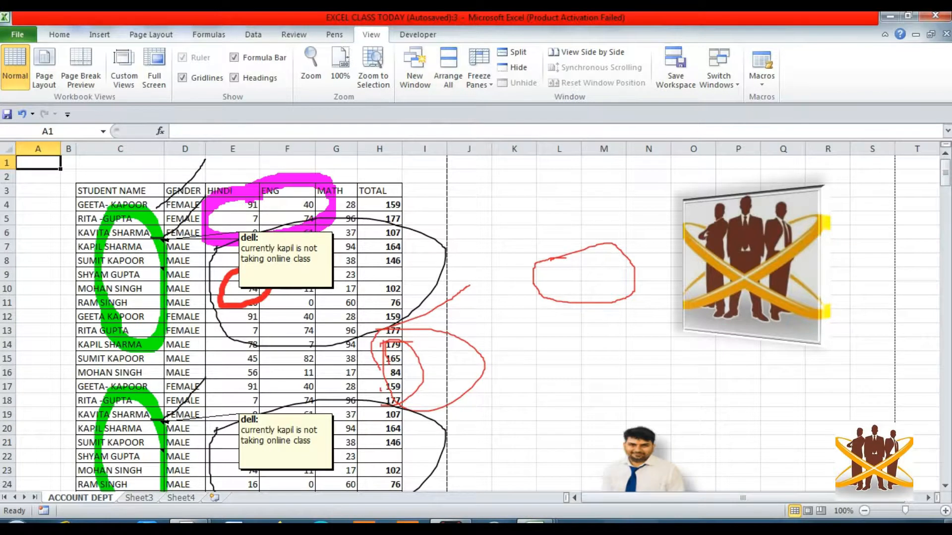
Arrange all open workbook windows in the Tiled layout
mouse_move(534, 528)
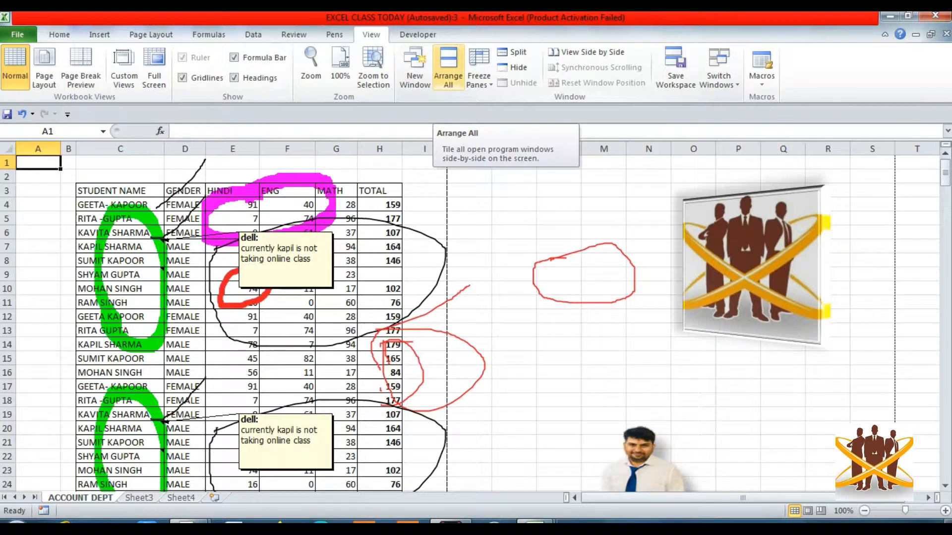
click(448, 67)
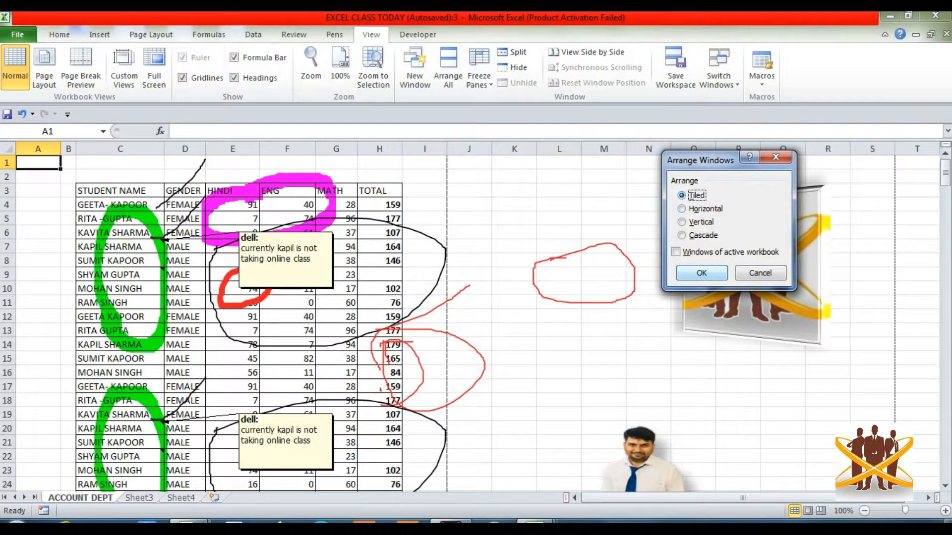
click(702, 273)
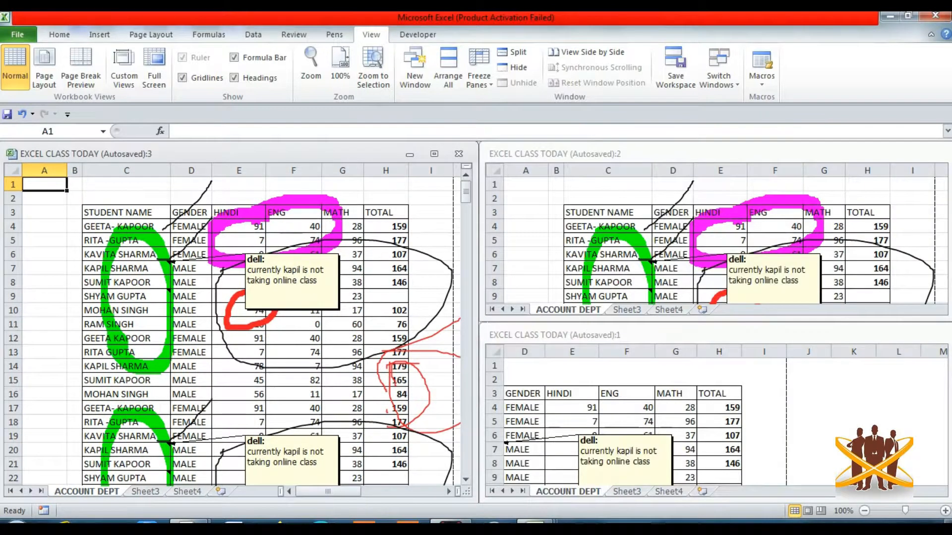
Set the MATH mark in cell G11 to 454 in the third workbook window
click(342, 324)
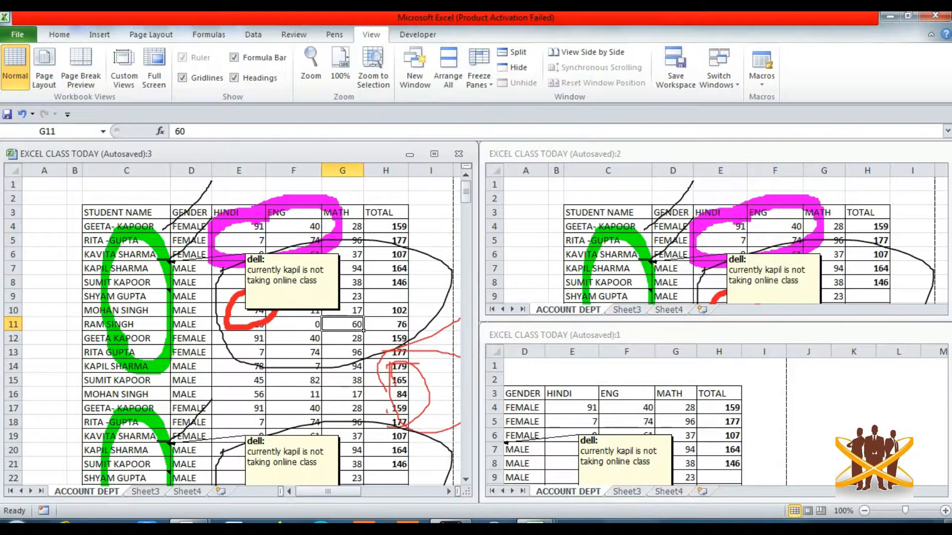
text(454)
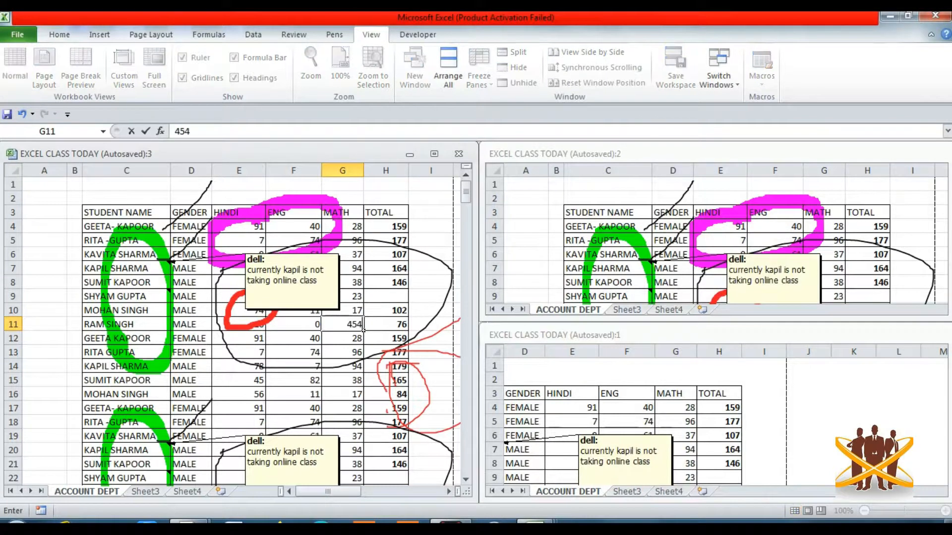
key(Return)
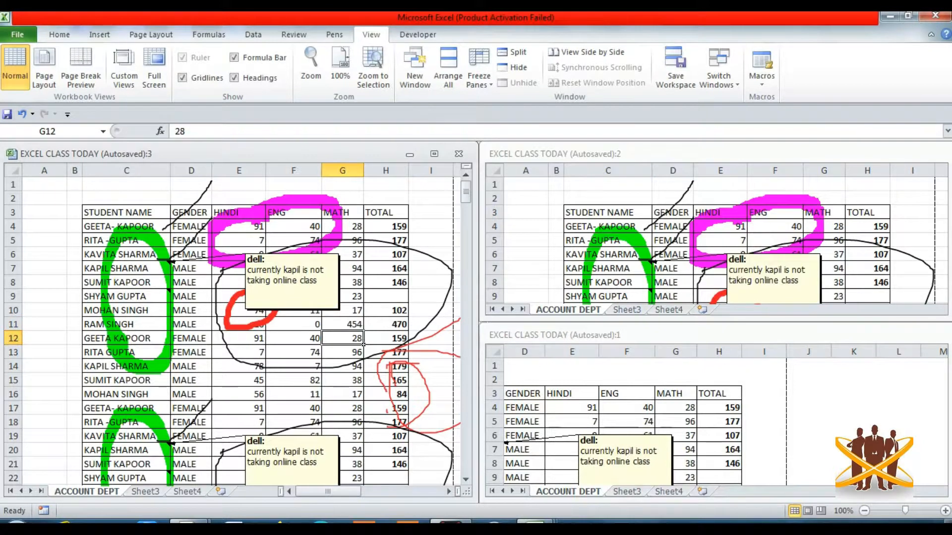
Go to cell G11 in the second window to check the MATH mark changed in the third window
click(716, 238)
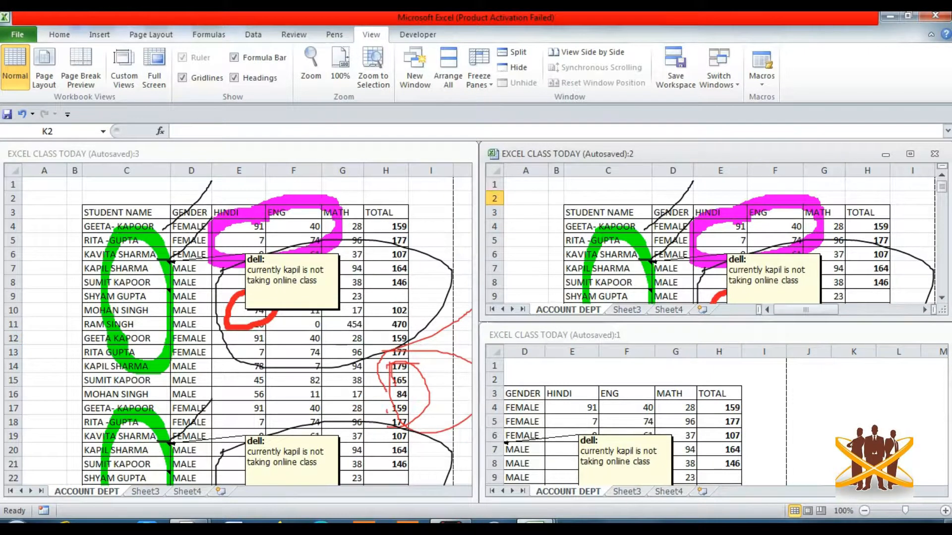
click(608, 282)
key(Down)
key(Down)
key(Down)
key(Down)
key(Down)
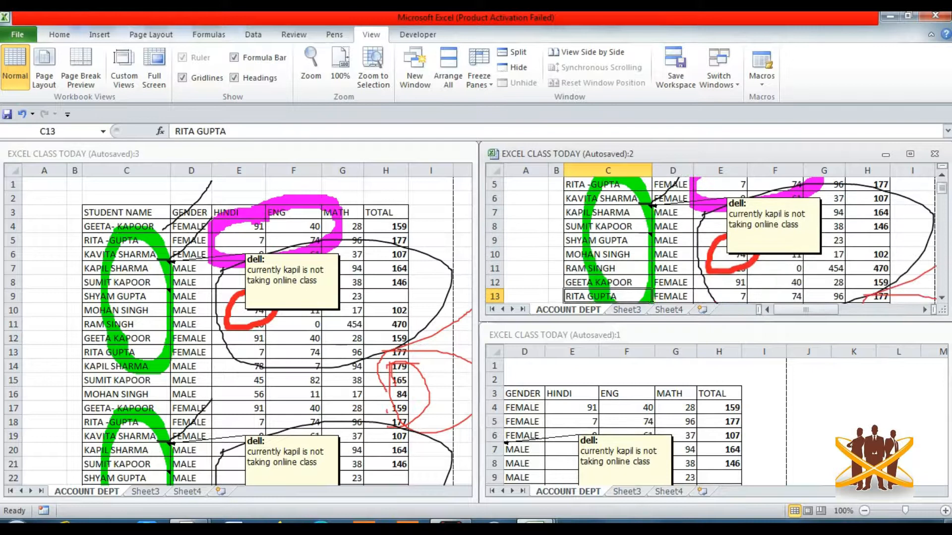
key(Up)
key(Up)
key(Right)
key(Right)
key(Right)
key(Right)
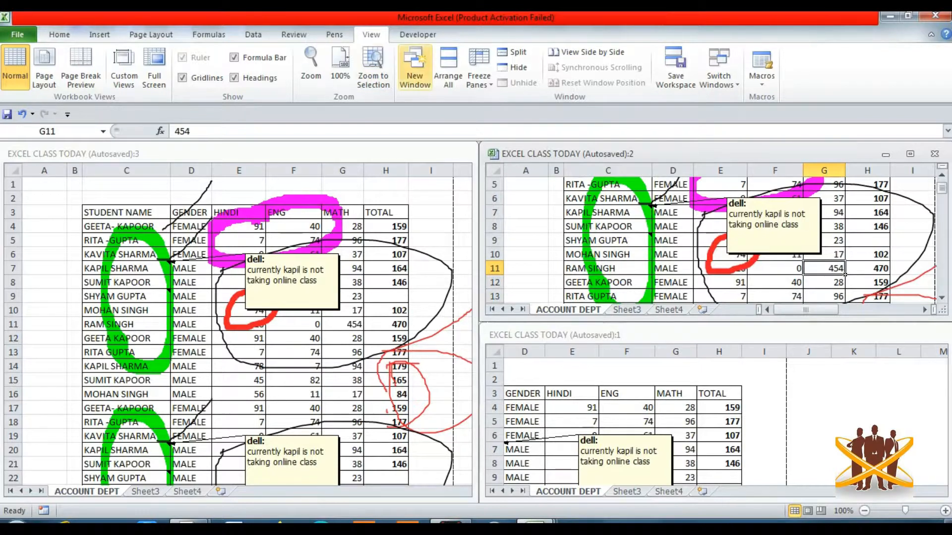
Arrange all open workbook windows in the Horizontal layout
click(448, 67)
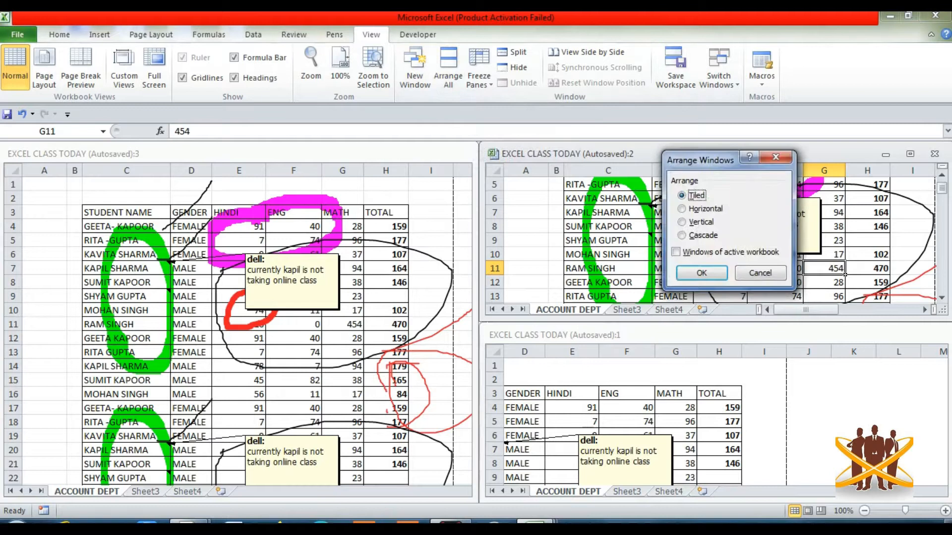
click(700, 209)
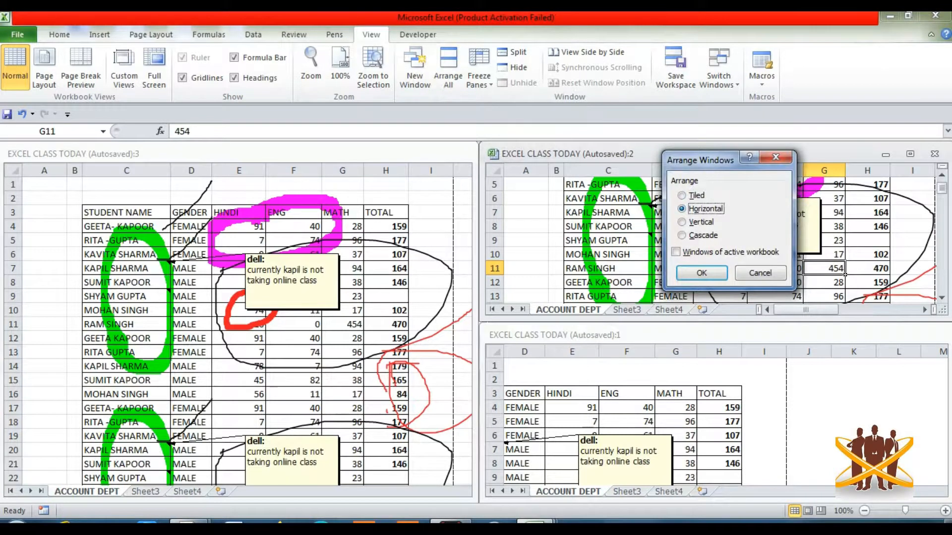
click(701, 272)
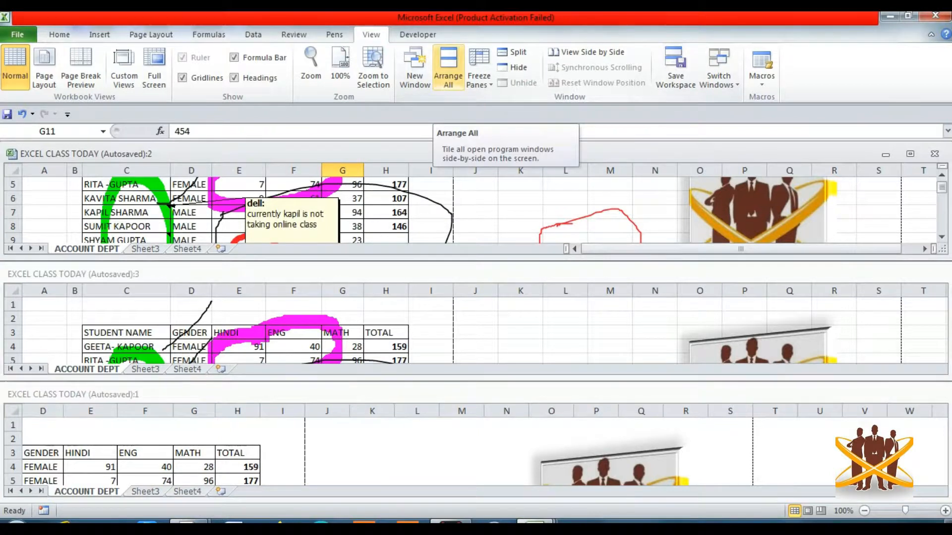
Arrange all open workbook windows in the Cascade layout
click(448, 67)
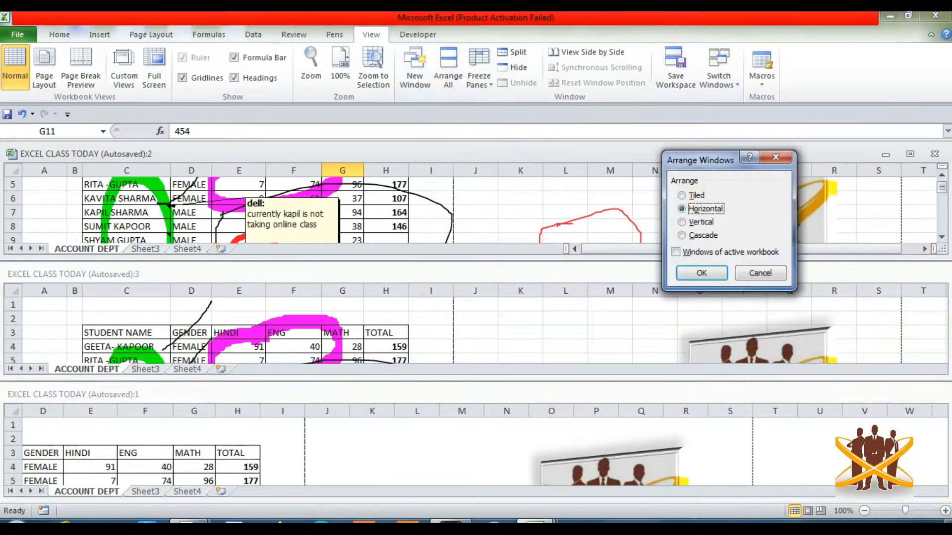
click(702, 235)
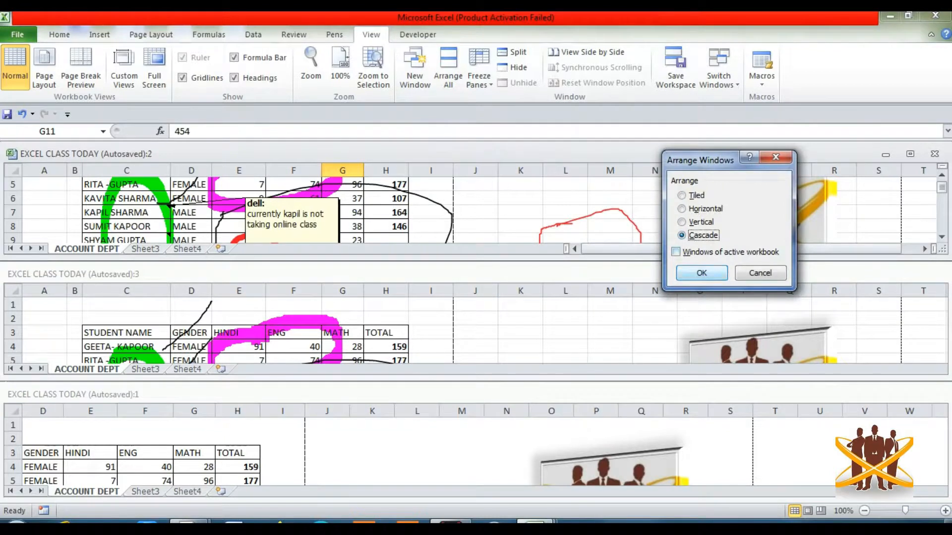
click(701, 273)
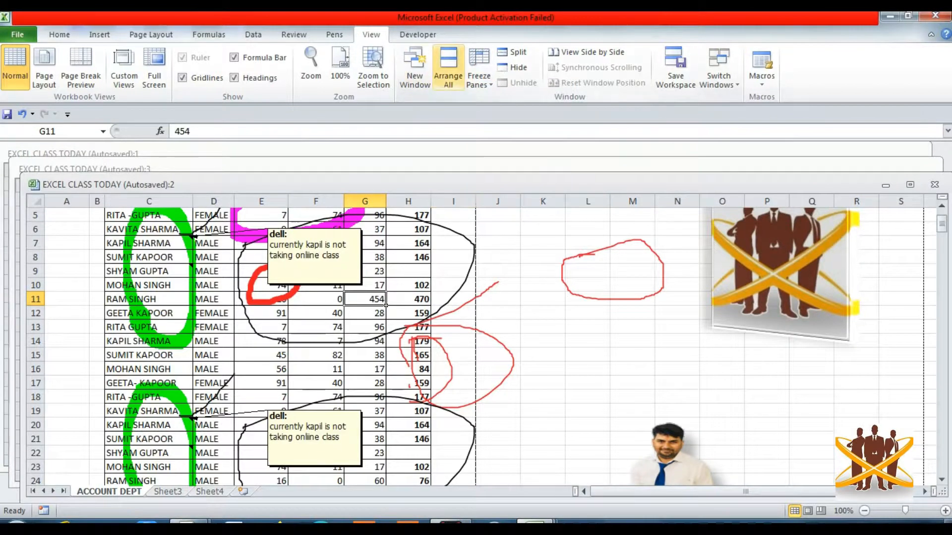
Reapply the Cascade layout with the arrangement limited to windows of the active workbook
click(448, 67)
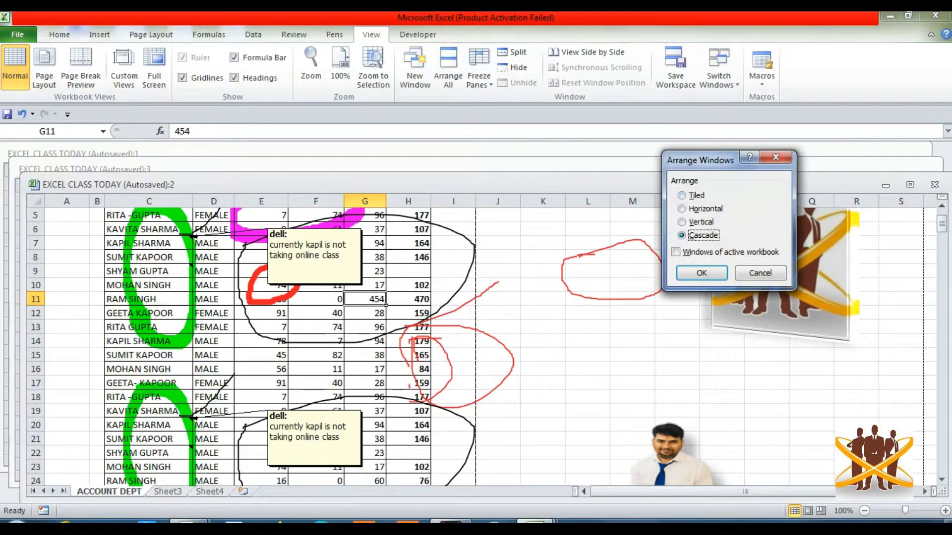
click(676, 253)
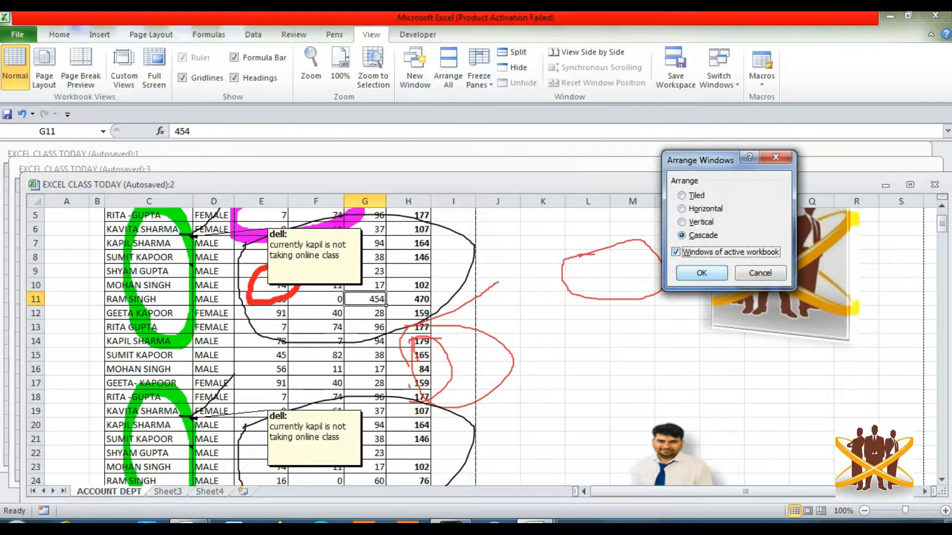
click(702, 273)
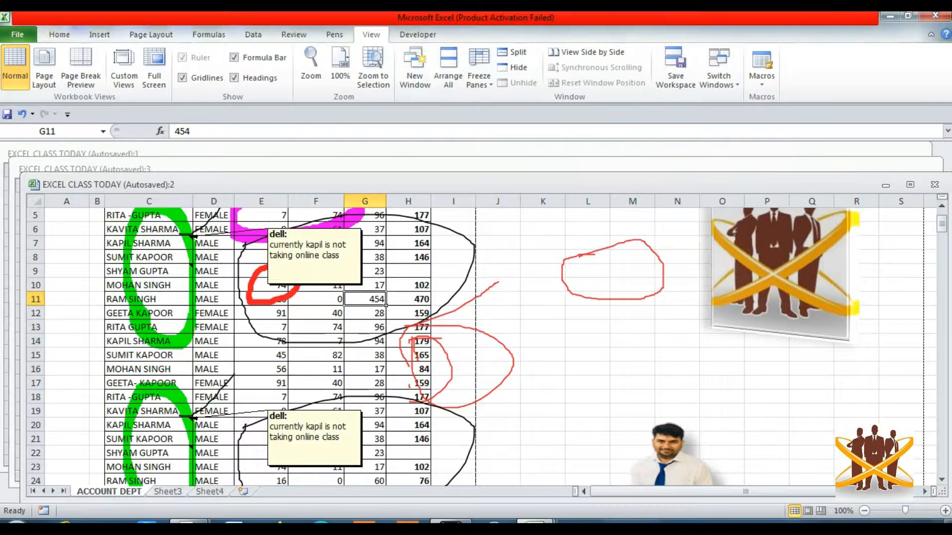
Maximize the second window and view the windows offered for side-by-side comparison, without starting one
click(911, 184)
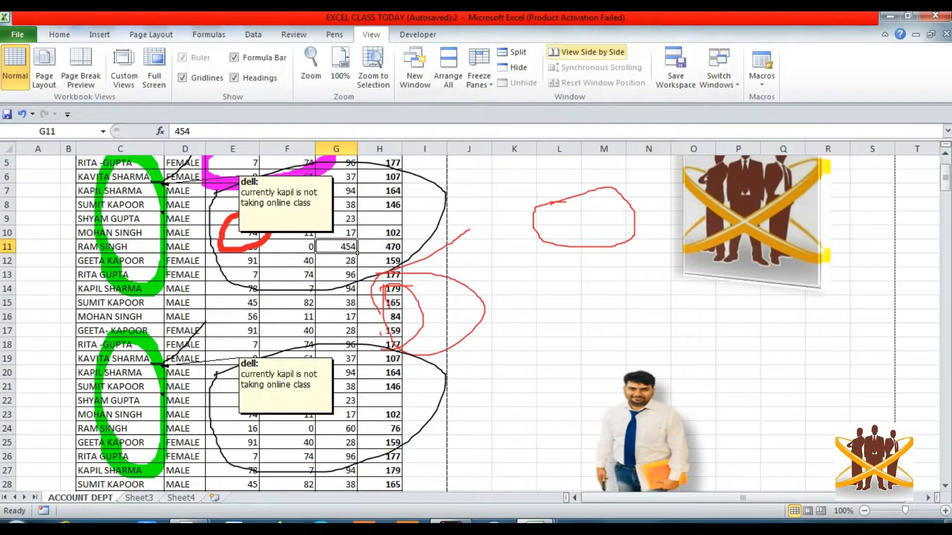
click(586, 51)
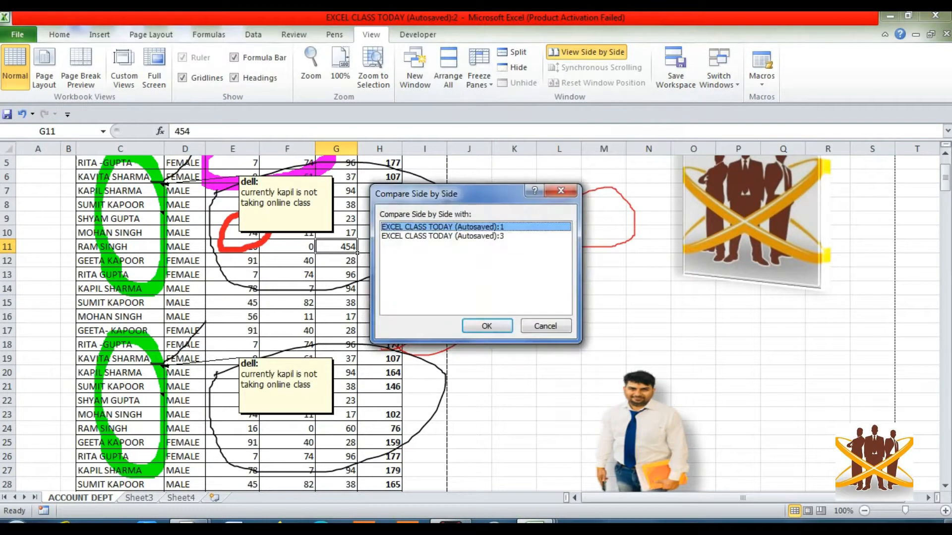
key(Escape)
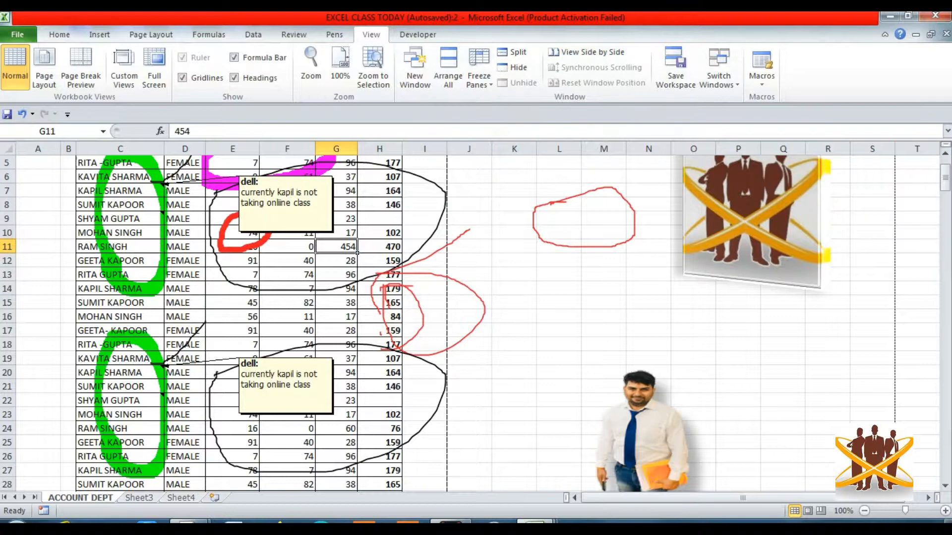
Close the extra workbook windows and maximize the original one
click(930, 34)
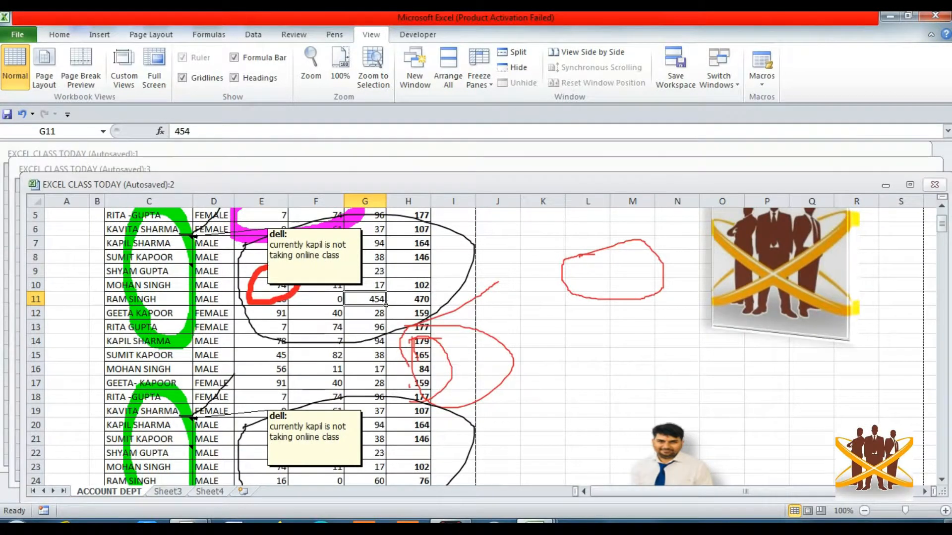
click(934, 185)
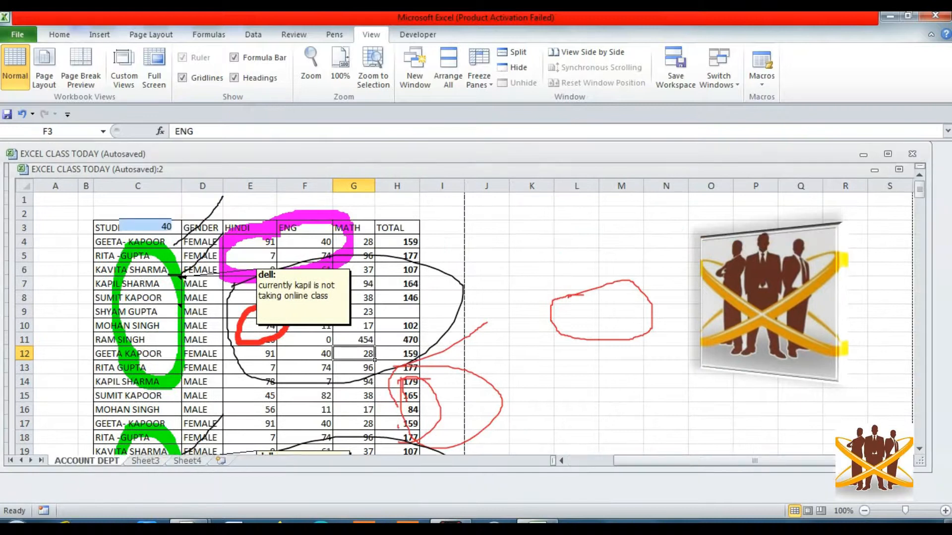
click(888, 154)
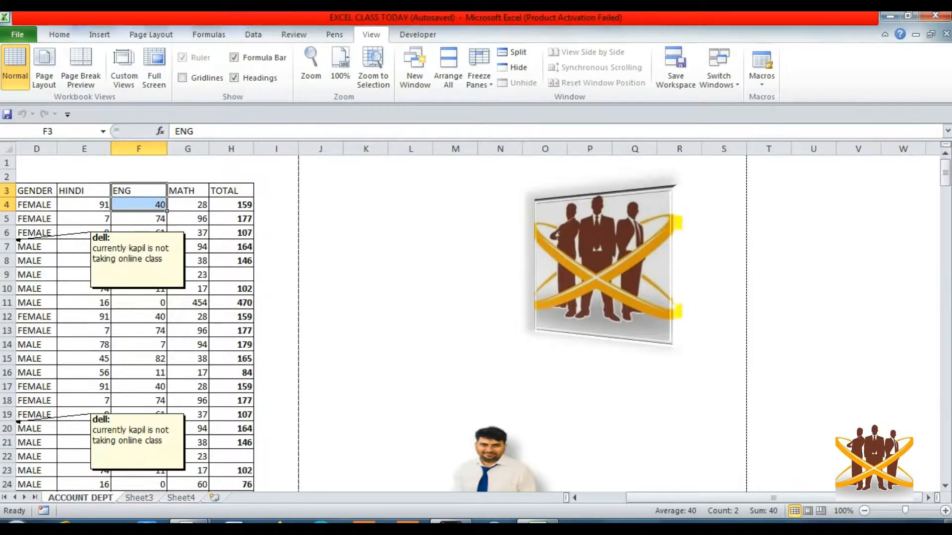
Examine how the heading row behaves while moving down the student name column to below the last record of the marks table
mouse_move(537, 523)
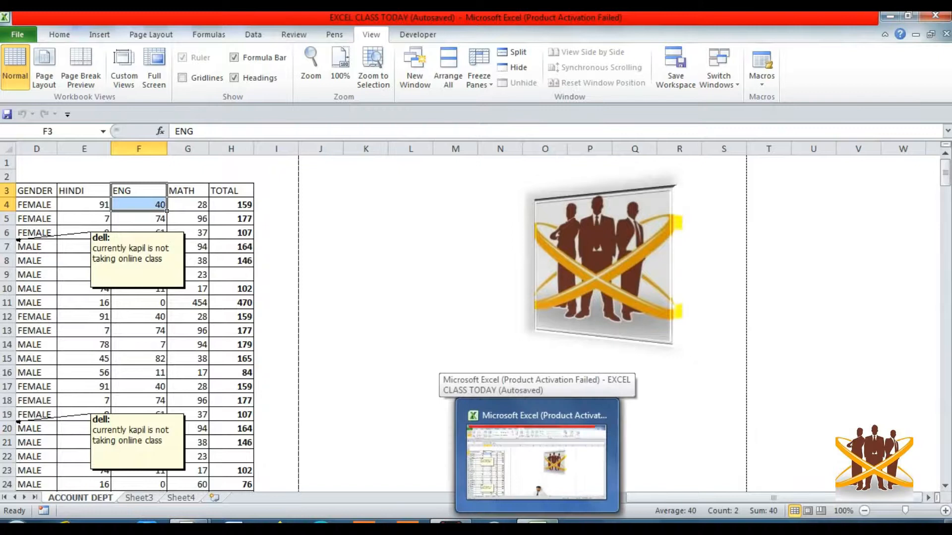
click(455, 316)
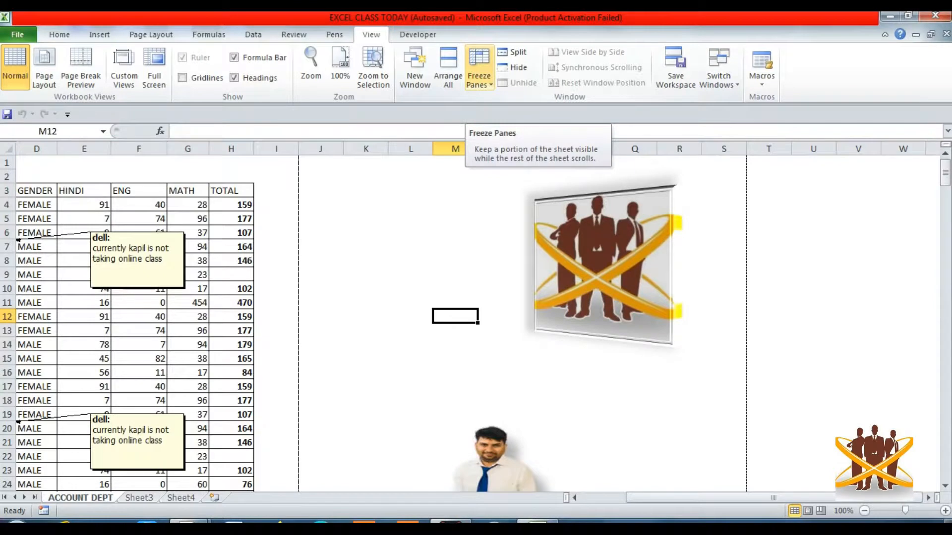
click(188, 219)
key(Left)
key(Left)
key(Left)
key(Left)
key(Left)
key(Left)
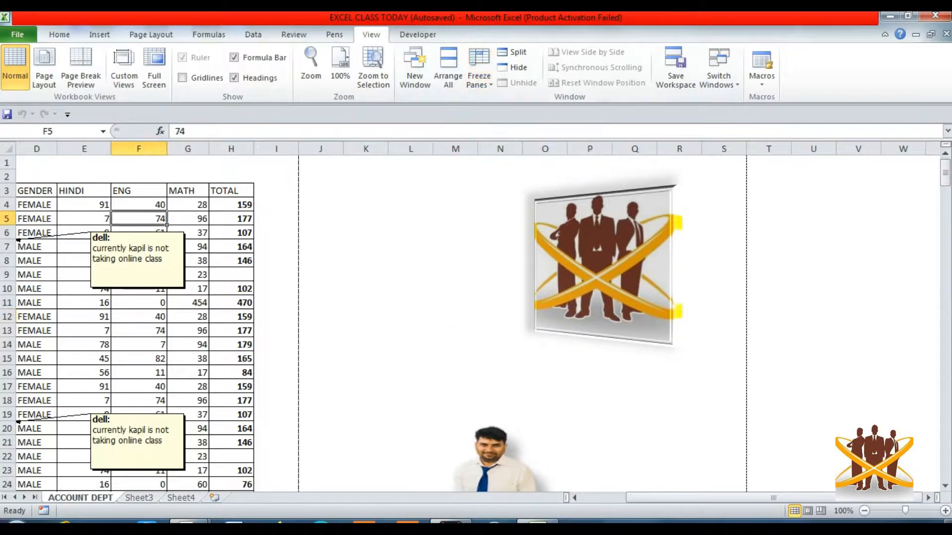
key(Right)
key(Right)
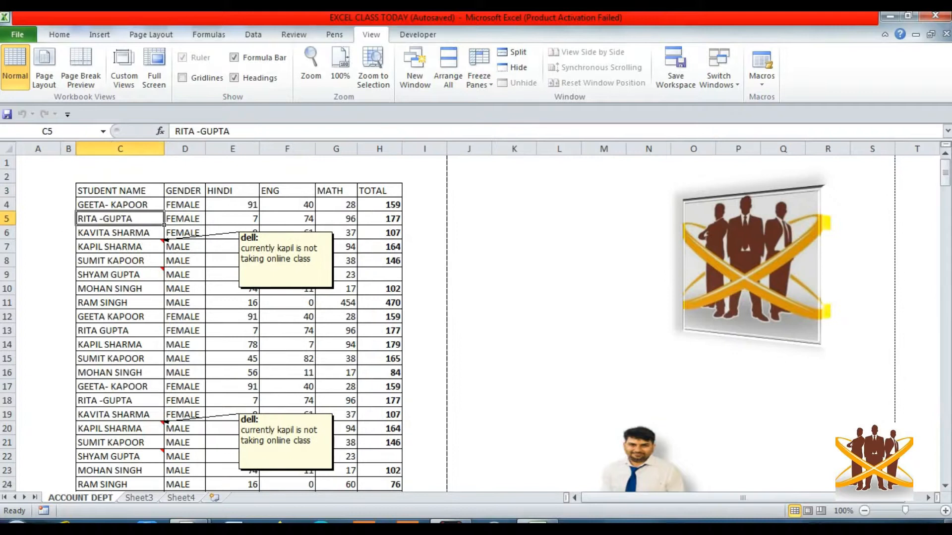
key(Down)
key(Down)
key(Down)
key(Down)
key(Down)
key(Down)
key(Down)
key(Down)
key(Down)
key(Down)
key(Down)
key(Down)
key(Down)
key(Down)
key(Down)
key(Down)
key(Down)
key(Down)
key(Down)
key(Down)
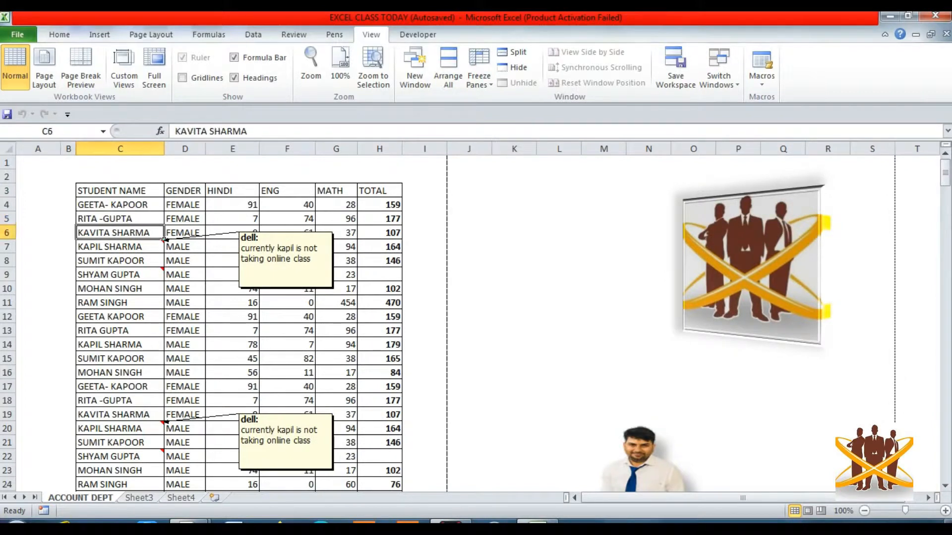
key(Down)
key(Down)
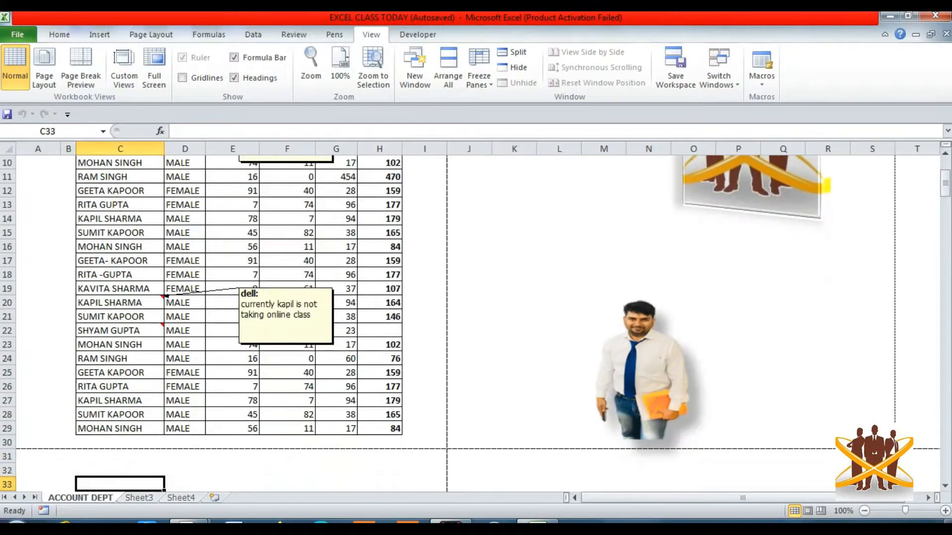
Look through the middle student records and follow row 21 from the student name across to its third mark column, F
key(Up)
key(Up)
key(Up)
key(Up)
key(Up)
key(Up)
key(Up)
key(Up)
key(Up)
key(Up)
key(Up)
key(Up)
key(Up)
key(Up)
key(Up)
key(Up)
key(Up)
key(Up)
key(Up)
key(Right)
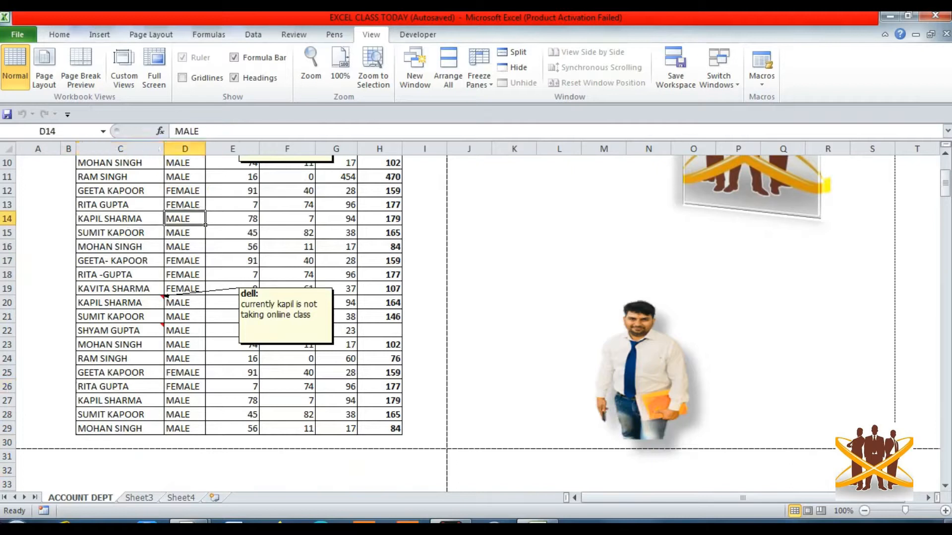
key(Left)
key(Down)
key(Down)
key(Down)
key(Down)
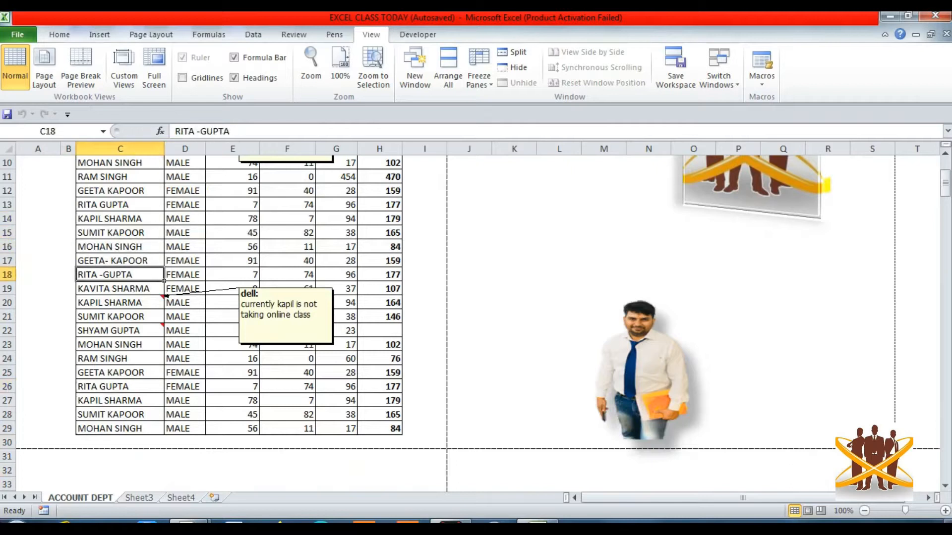
key(Down)
key(Down)
key(Down)
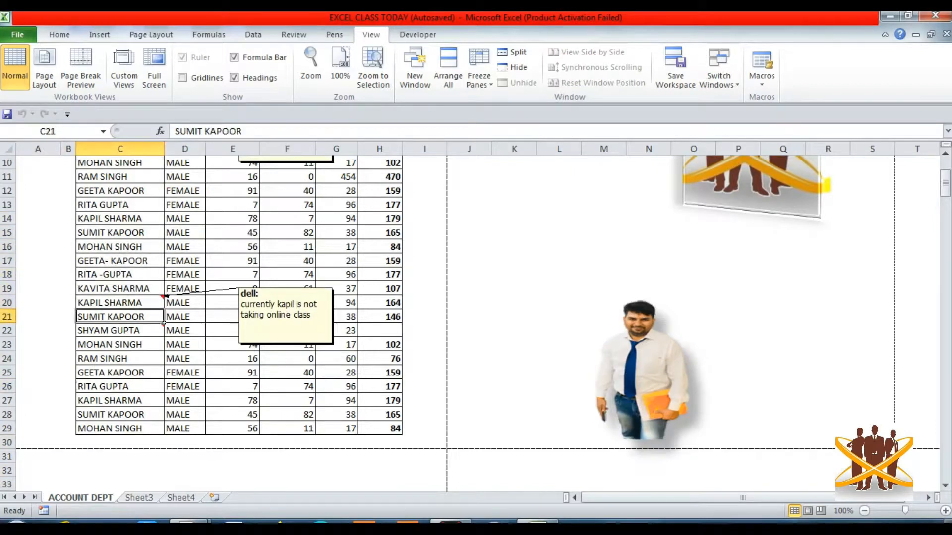
key(Right)
key(Right)
key(Right)
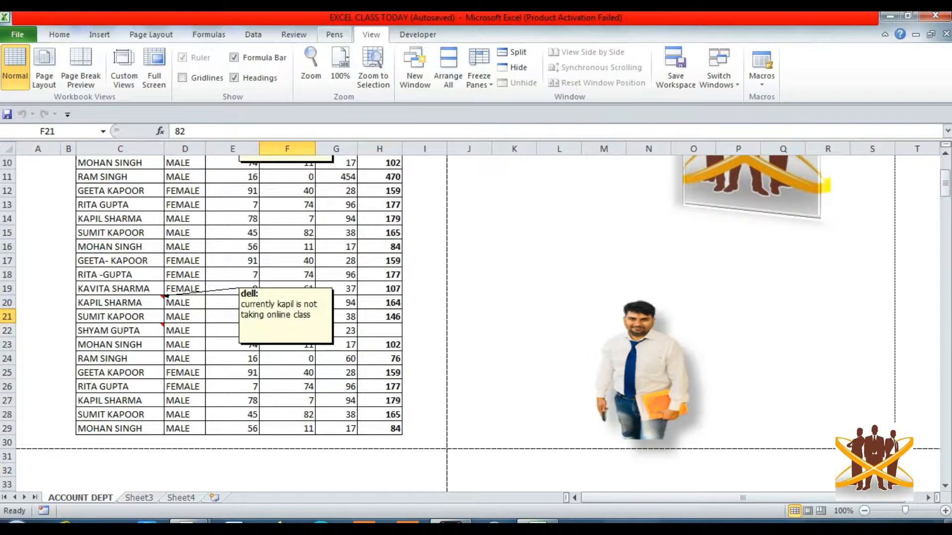
Hide all the comments displayed on the sheet
click(294, 35)
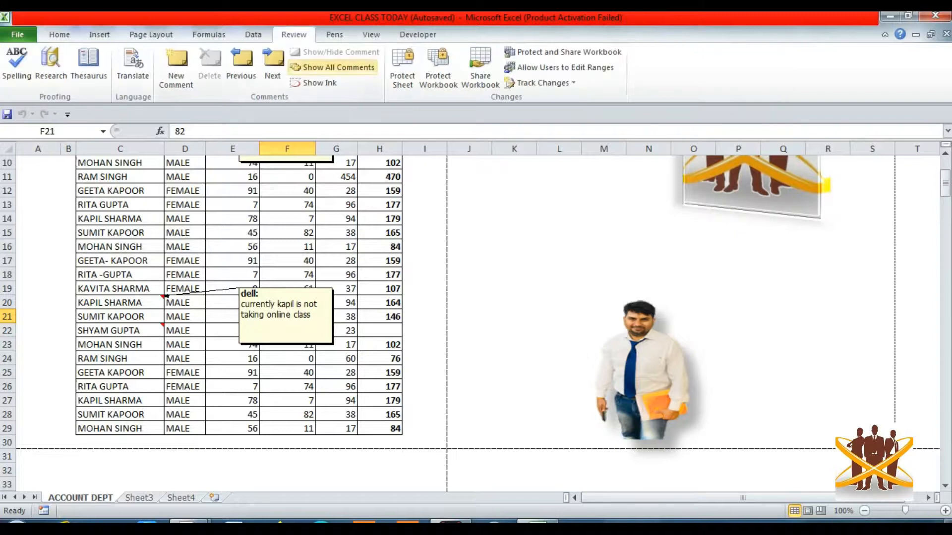
click(333, 67)
click(333, 67)
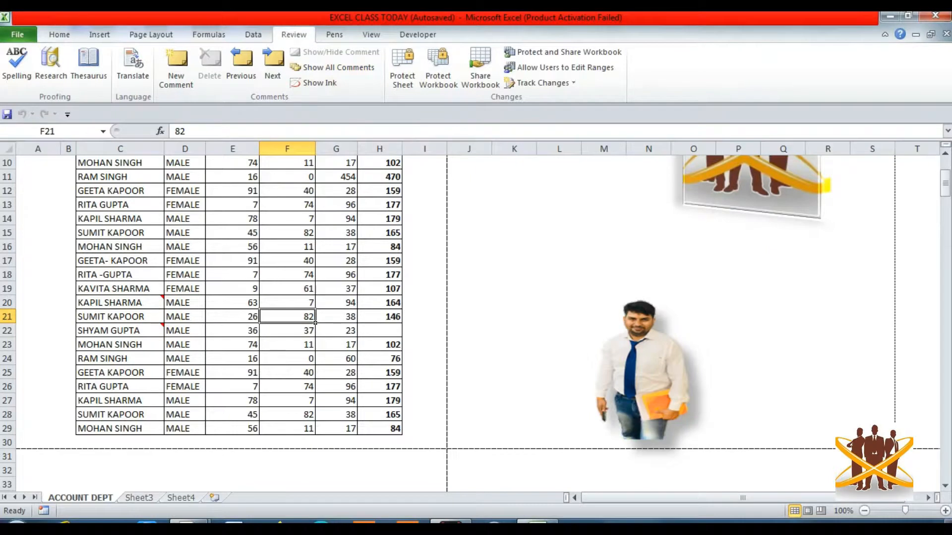
Examine row 23 of the marks table, going from the student name across the subject marks to the total and back
click(120, 345)
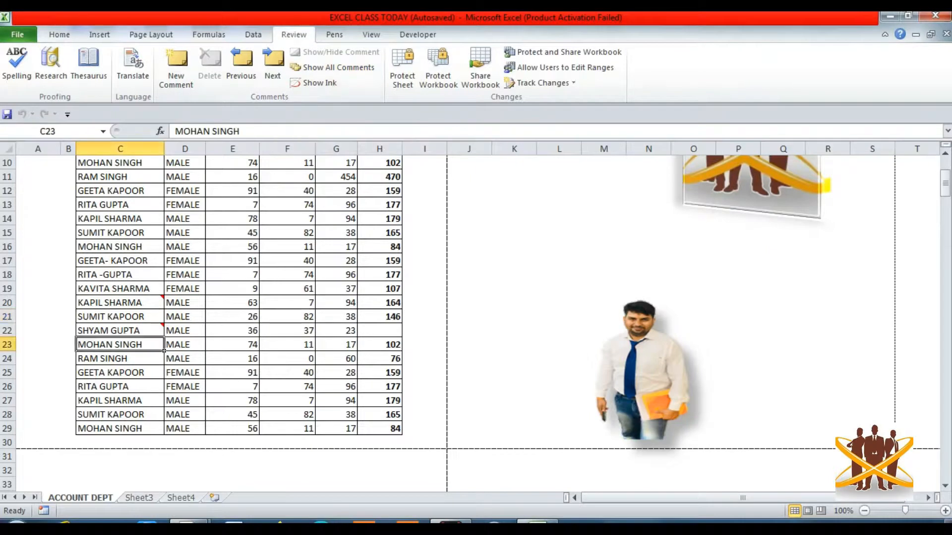
key(Right)
key(Right)
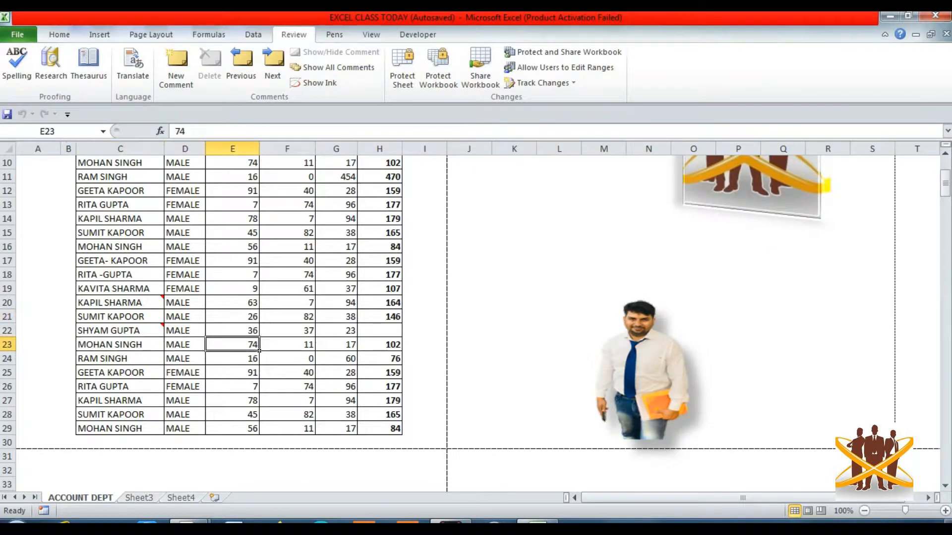
key(Right)
key(Right)
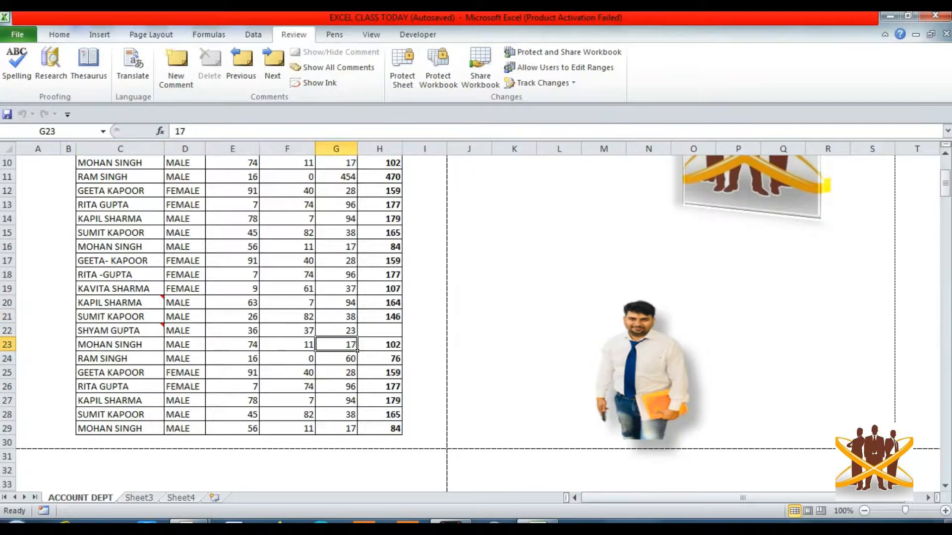
key(Right)
key(Left)
key(Left)
key(Right)
key(Left)
key(Left)
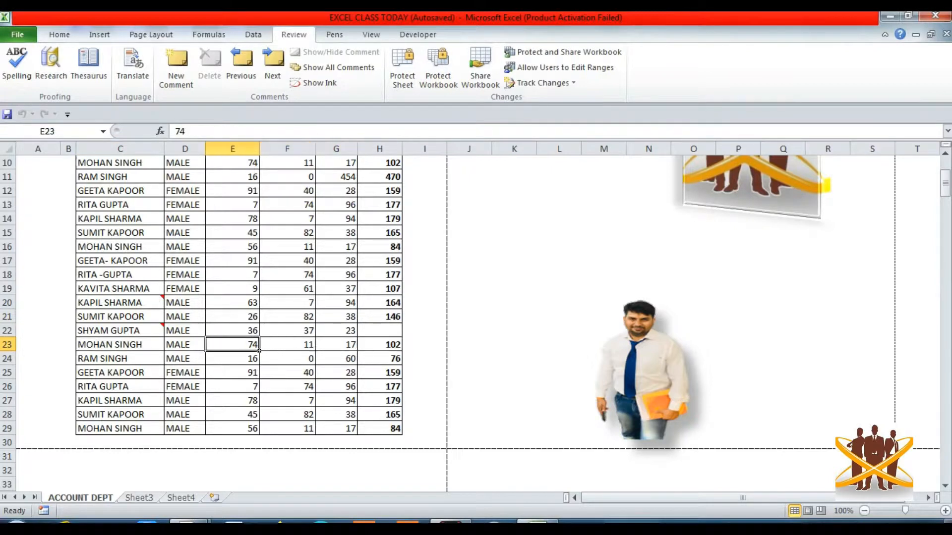
key(Right)
key(Right)
key(Right)
key(Left)
key(Left)
key(Left)
Return to the table headings and review the HINDI column downwards and back up to its first mark in E4
key(Up)
key(Up)
key(Up)
key(Up)
key(Up)
key(Up)
key(Up)
key(Up)
key(Up)
key(Up)
key(Up)
key(Up)
key(Up)
key(Up)
key(Up)
key(Up)
key(Up)
key(Up)
key(Up)
key(Up)
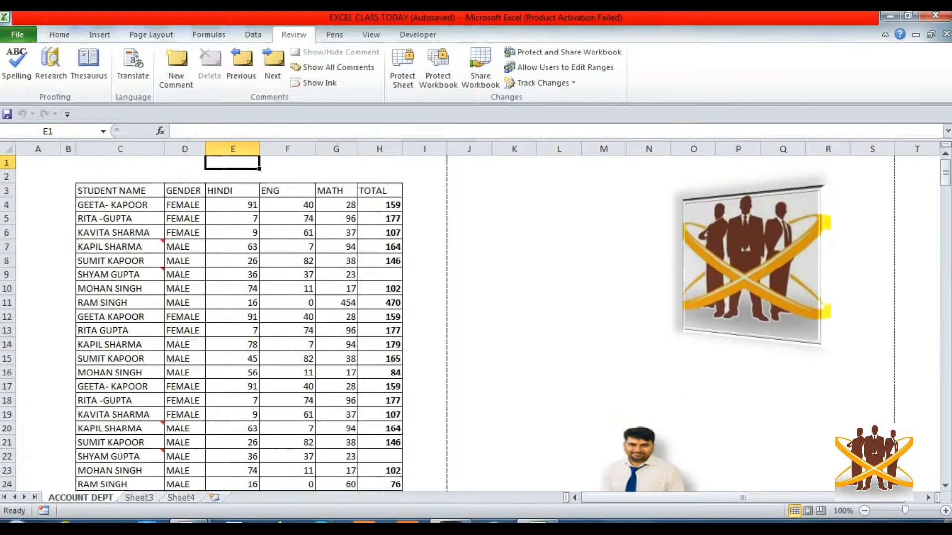
key(Down)
key(Down)
key(Down)
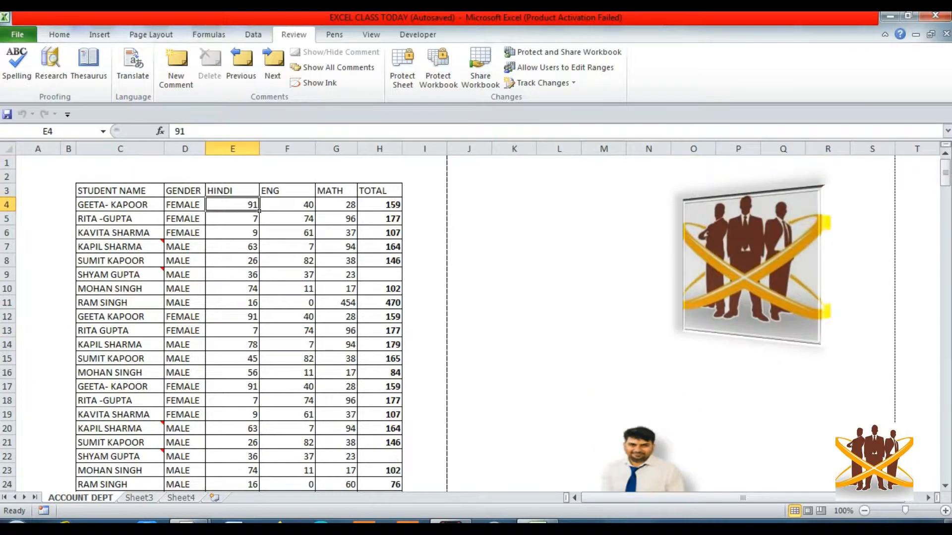
key(Down)
key(Down)
key(Down)
key(Down)
key(Down)
key(Down)
key(Down)
key(Down)
key(Down)
key(Down)
key(Down)
key(Down)
key(Down)
key(Down)
key(Down)
key(Down)
key(Down)
key(Down)
key(Down)
key(Down)
key(Up)
key(Up)
key(Up)
key(Up)
key(Up)
key(Up)
key(Up)
key(Up)
key(Up)
key(Up)
key(Up)
key(Up)
key(Up)
key(Up)
key(Up)
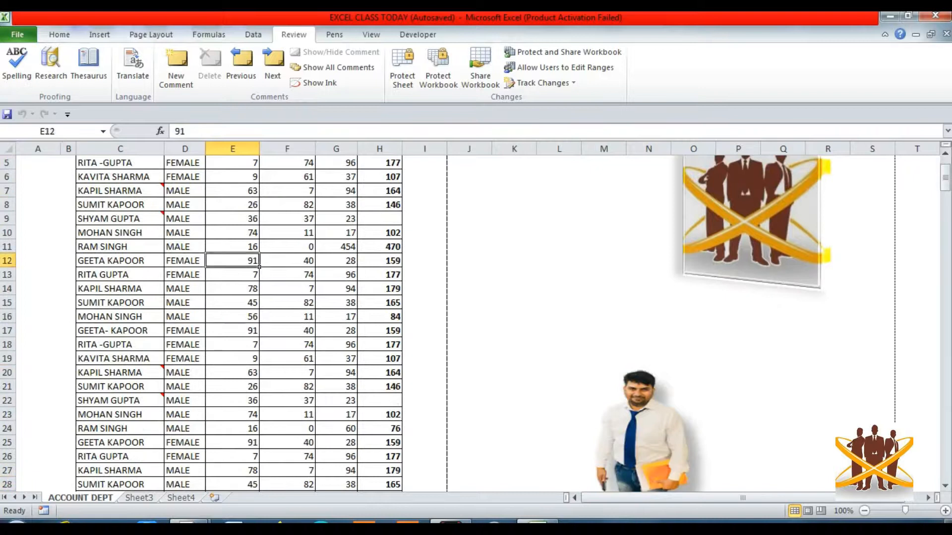
key(Up)
key(Up)
key(Up)
key(Up)
key(Up)
key(Up)
key(Up)
key(Up)
key(Up)
key(Up)
key(Up)
key(Down)
key(Down)
key(Down)
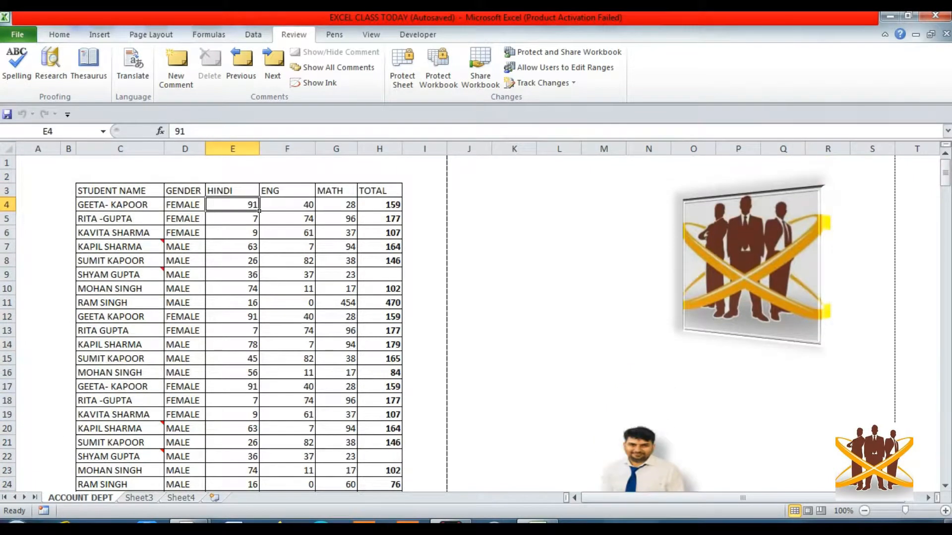
Select row 4 and freeze the sheet's top row with the Freeze Top Row option
click(371, 34)
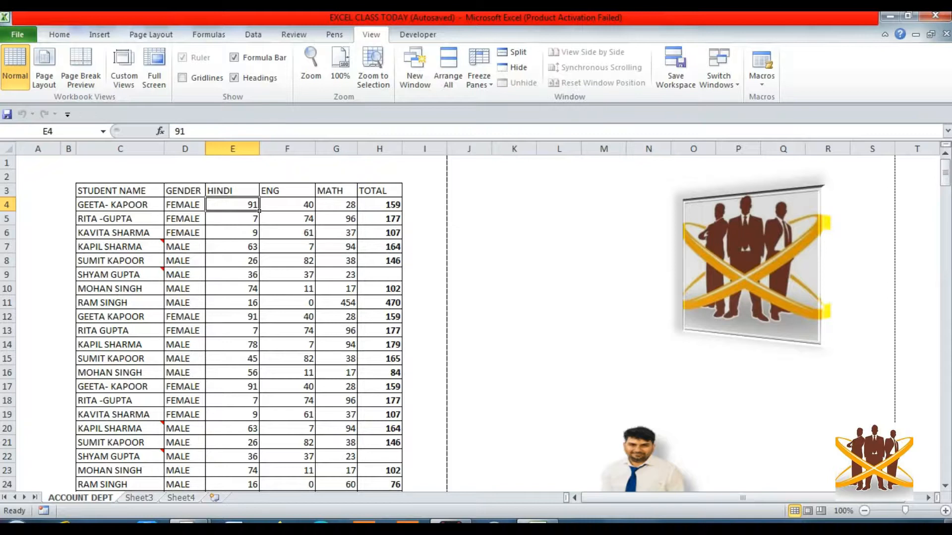
click(7, 204)
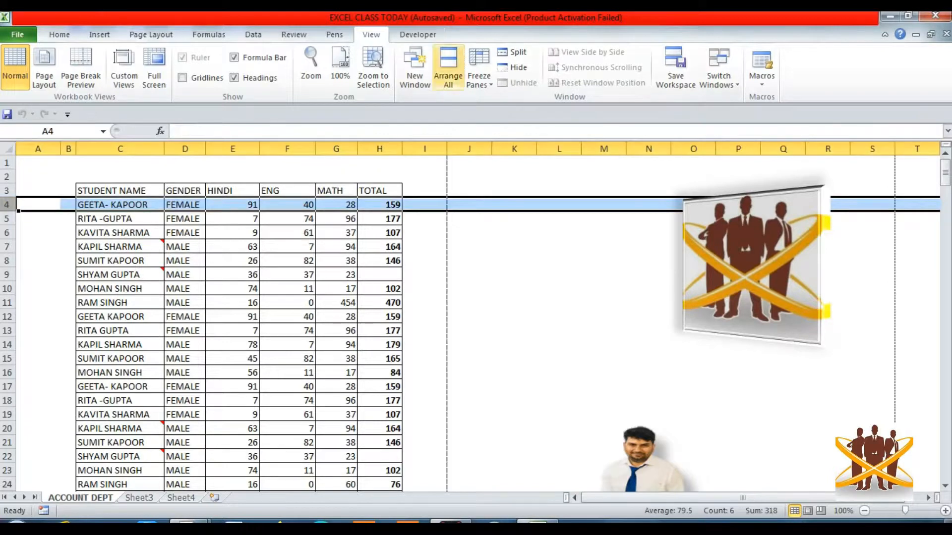
click(479, 69)
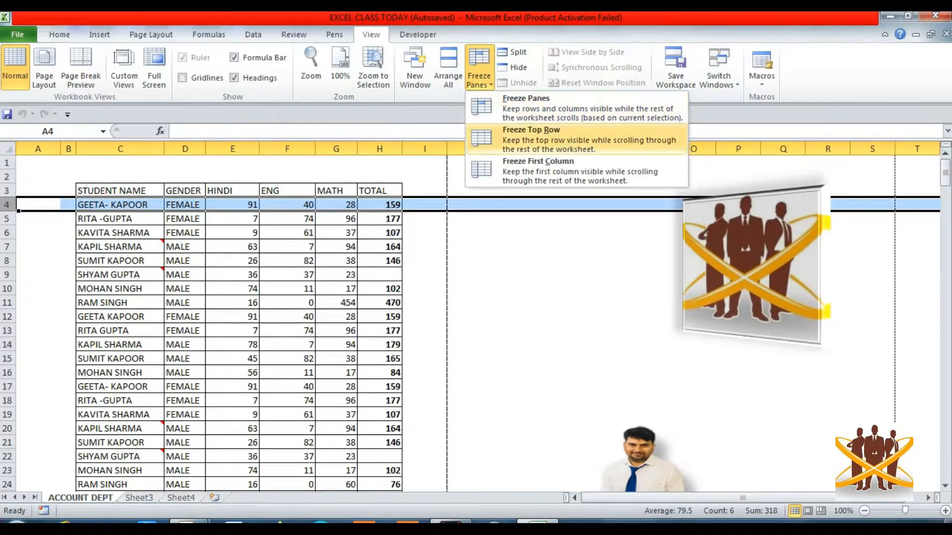
click(531, 139)
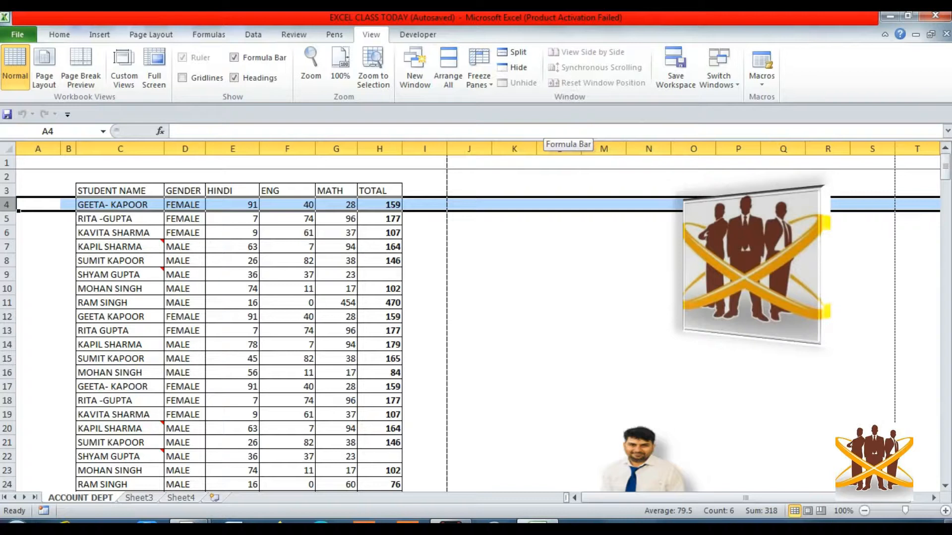
Apply the Freeze Top Row option again and unfreeze the sheet's panes
click(479, 69)
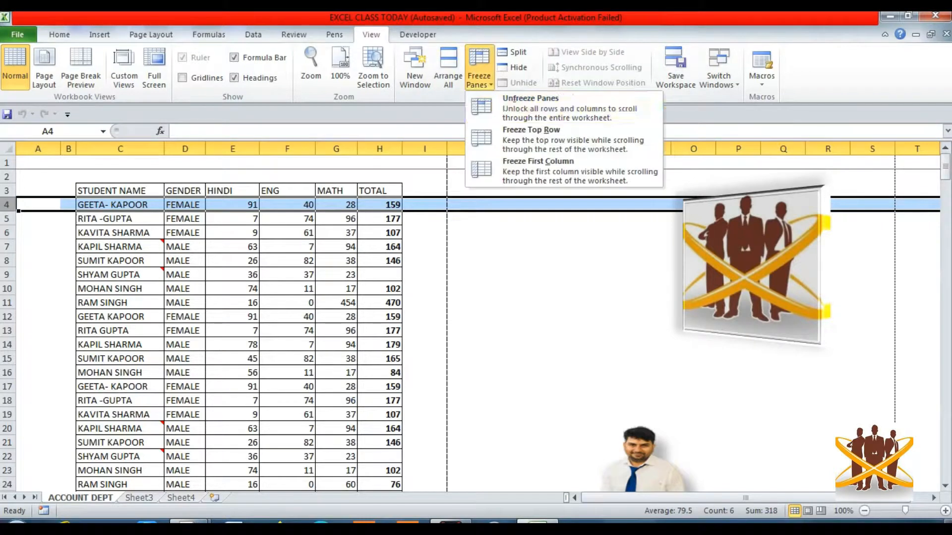
click(532, 138)
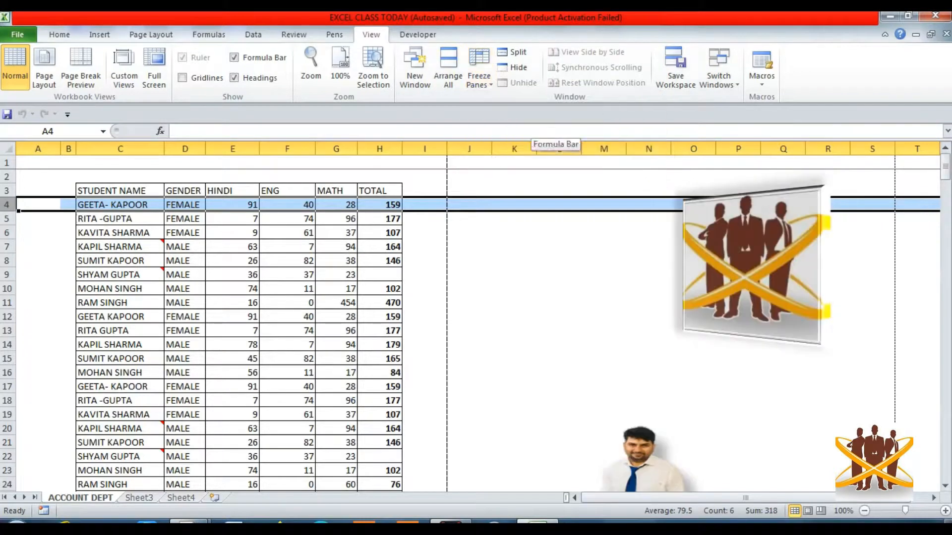
click(479, 70)
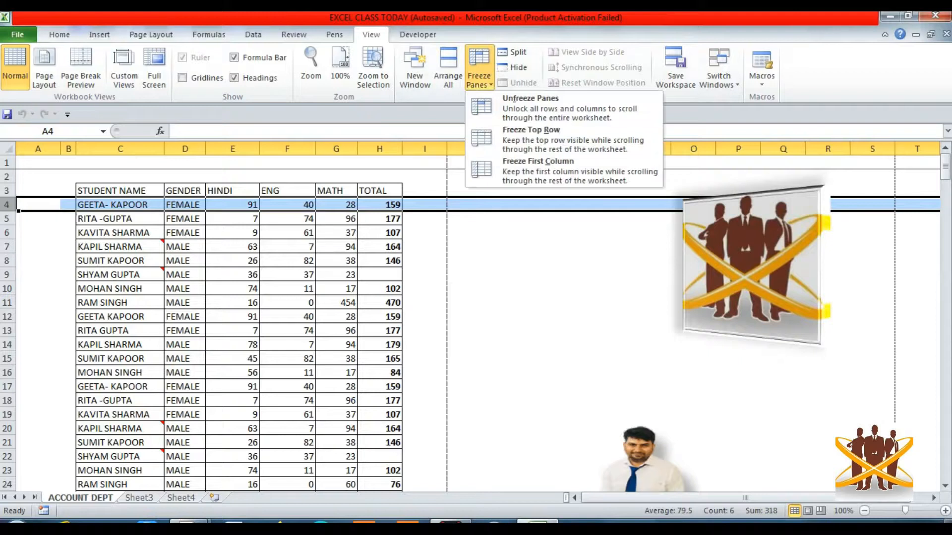
click(545, 106)
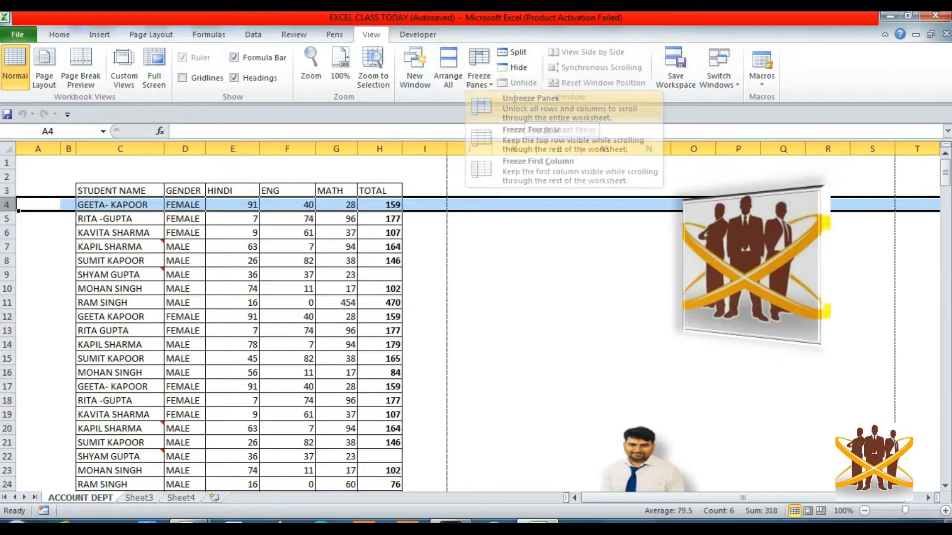
Freeze the sheet's first column with Freeze First Column and unfreeze the panes again
click(479, 69)
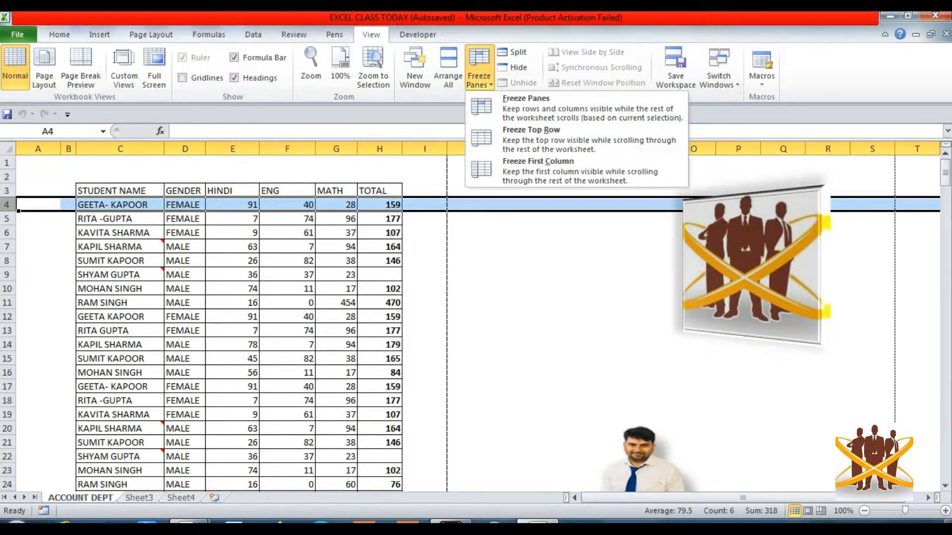
click(545, 171)
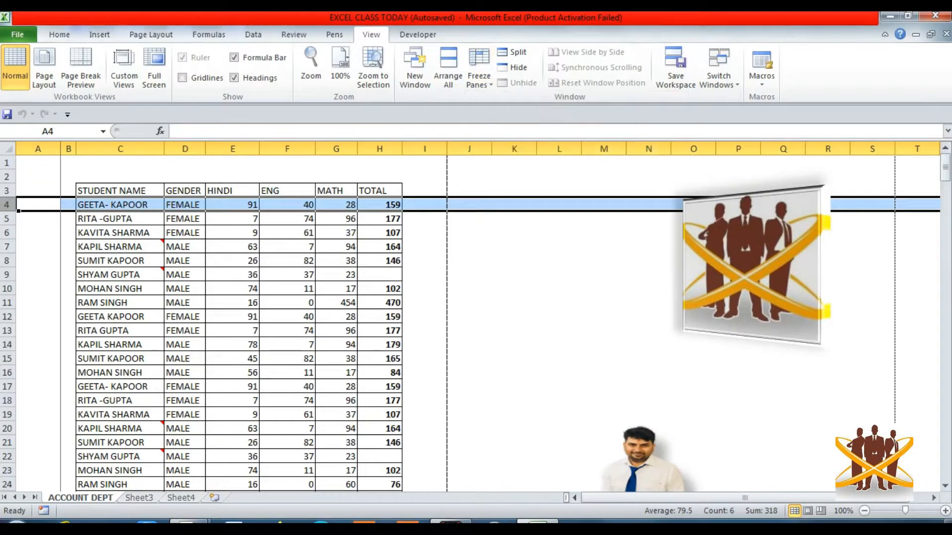
click(479, 70)
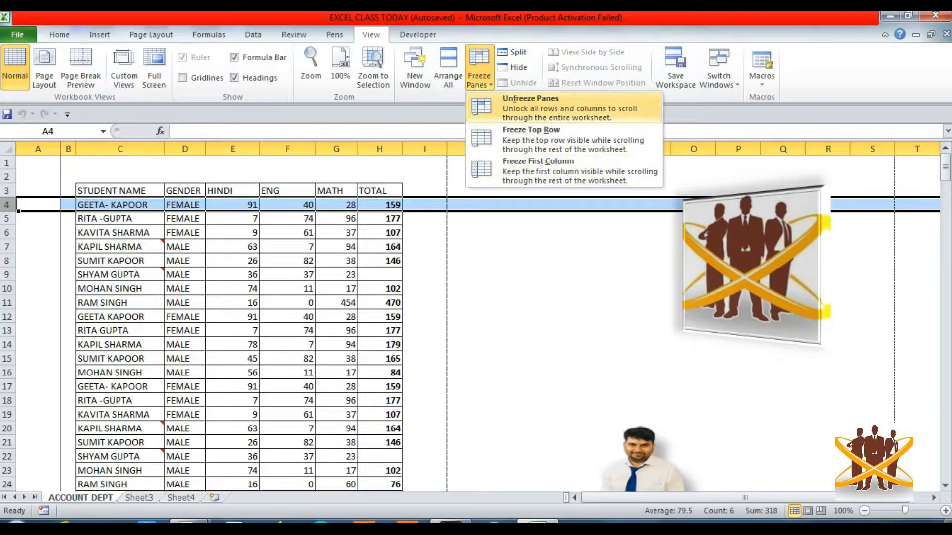
click(531, 108)
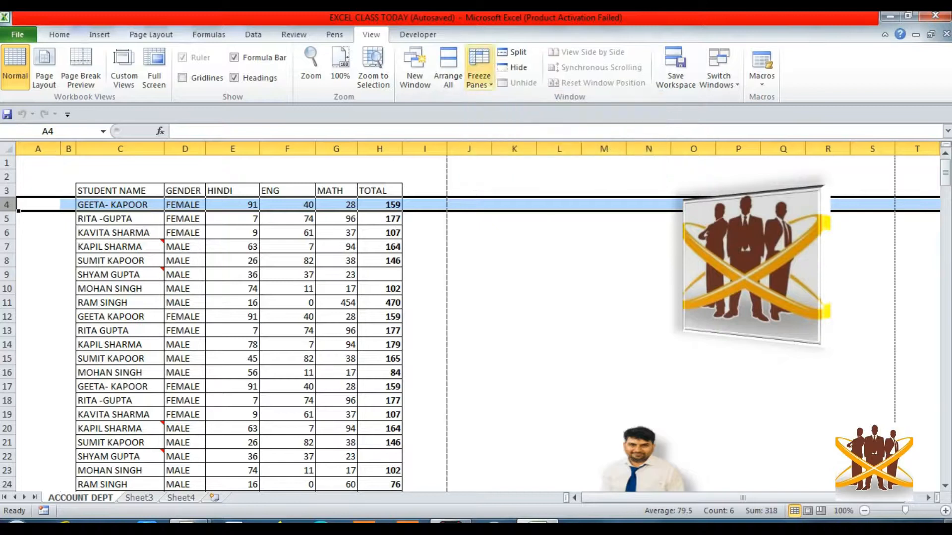
Freeze the rows above the selected row 4 with the Freeze Panes option
click(478, 70)
click(525, 107)
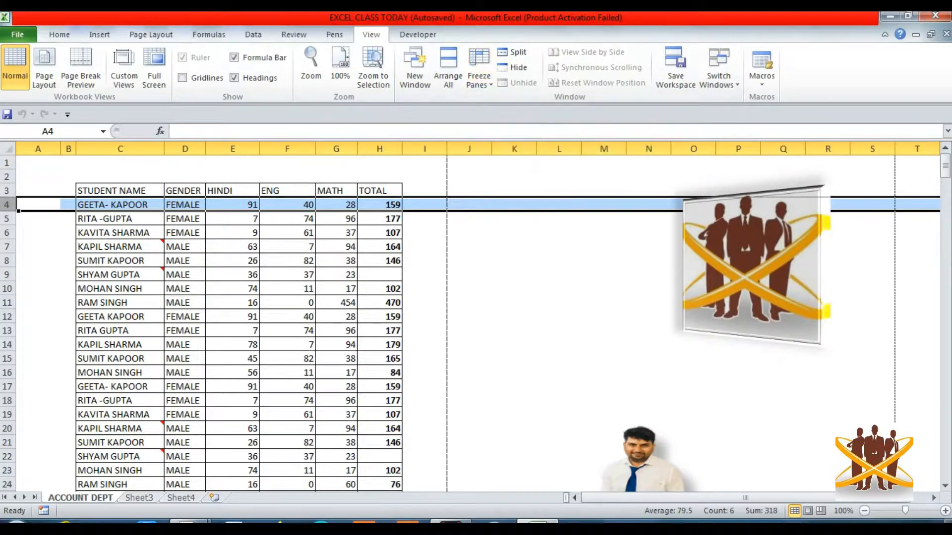
Examine the frozen headings while moving from E7 down the HINDI column to the second table, and return to E1
click(256, 250)
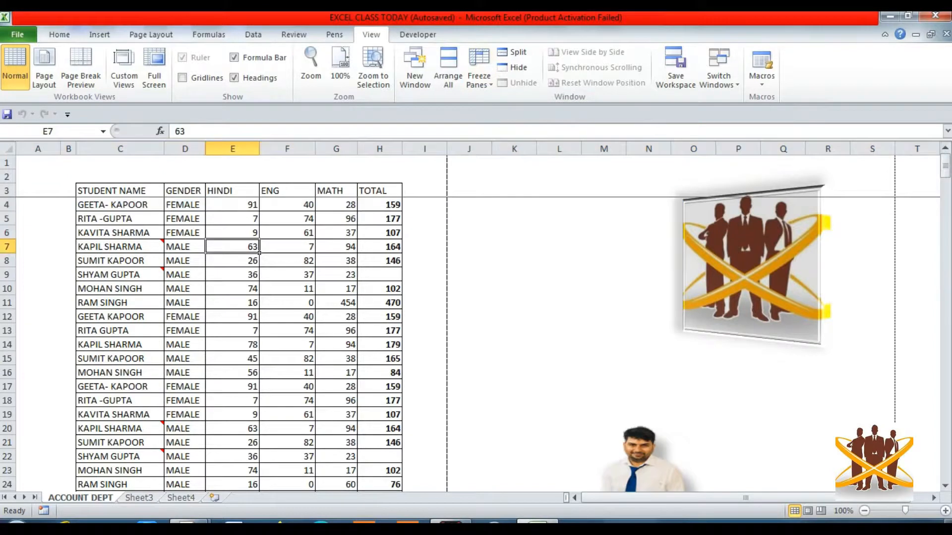
key(Down)
key(Down)
key(Down)
key(Down)
key(Down)
key(Down)
key(Down)
key(Down)
key(Down)
key(Down)
key(Down)
key(Down)
key(Down)
key(Down)
key(Down)
key(Down)
key(Down)
key(Down)
key(Down)
key(Down)
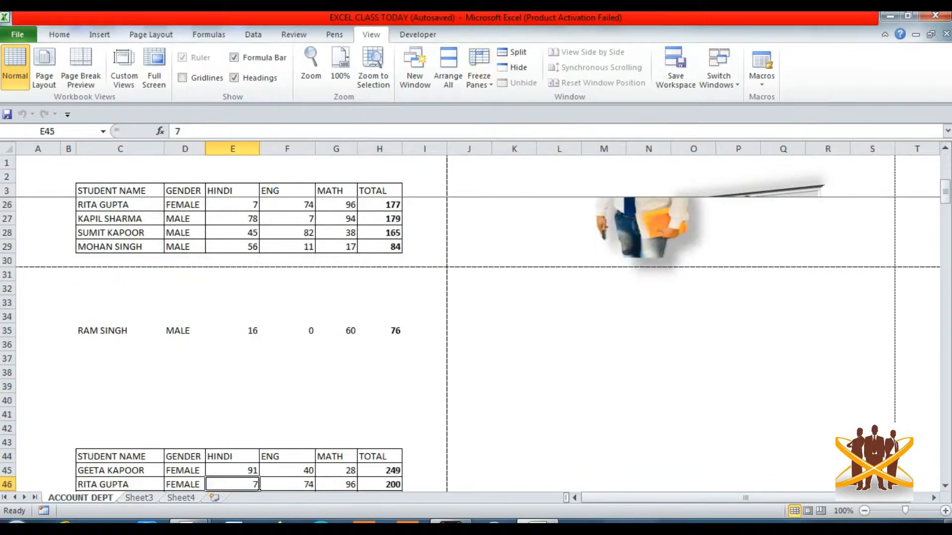
key(Up)
key(Up)
key(Up)
key(Up)
key(Up)
key(Up)
key(Up)
key(Up)
key(Up)
key(Up)
key(Up)
key(Up)
key(Up)
key(Up)
key(Up)
key(Up)
key(Up)
key(Up)
key(Up)
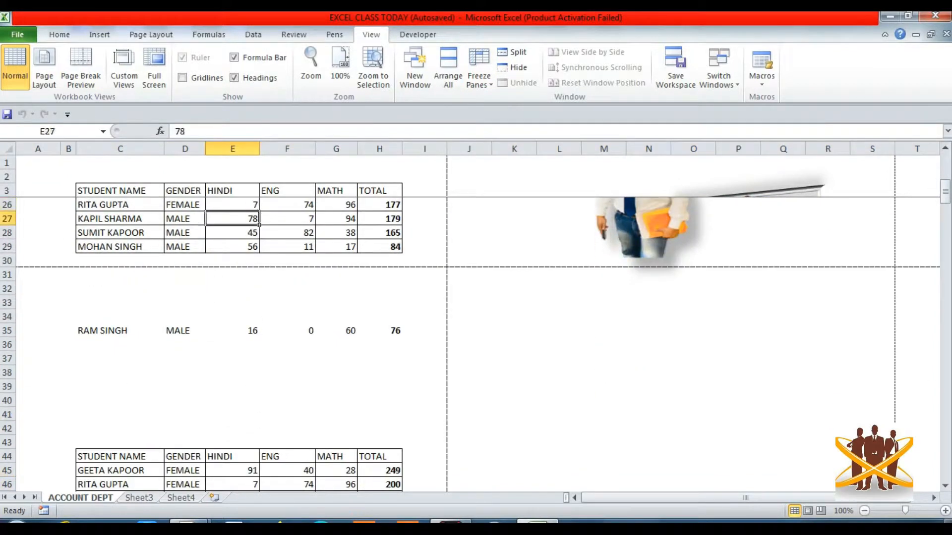
key(Down)
key(Down)
key(Down)
key(Down)
key(Up)
key(Up)
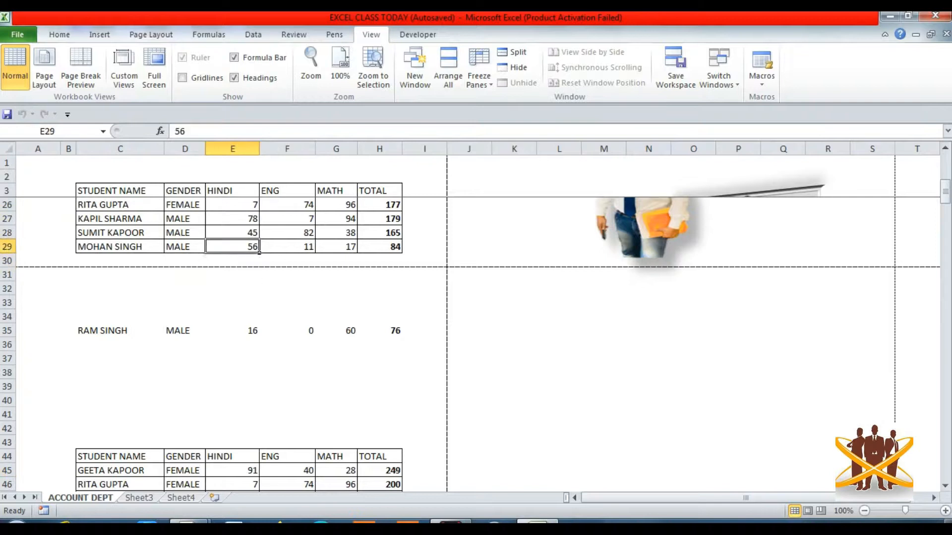
key(Up)
key(Up)
key(Up)
key(Up)
key(Up)
key(Up)
key(Up)
key(Up)
key(Up)
key(Up)
key(Up)
key(Up)
key(Up)
key(Up)
key(Up)
key(Up)
key(Up)
key(Up)
key(Up)
key(Up)
key(Up)
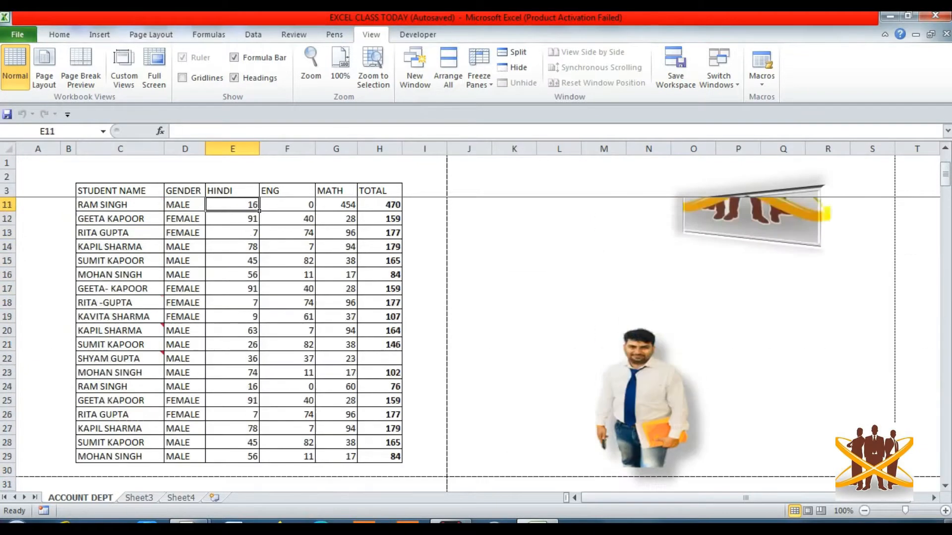
key(Down)
key(Down)
key(Down)
key(Down)
key(Down)
key(Down)
key(Down)
key(Down)
key(Down)
key(Down)
key(Down)
key(Down)
key(Down)
key(Down)
key(Down)
key(Down)
key(Down)
key(Down)
key(Down)
key(Down)
key(Down)
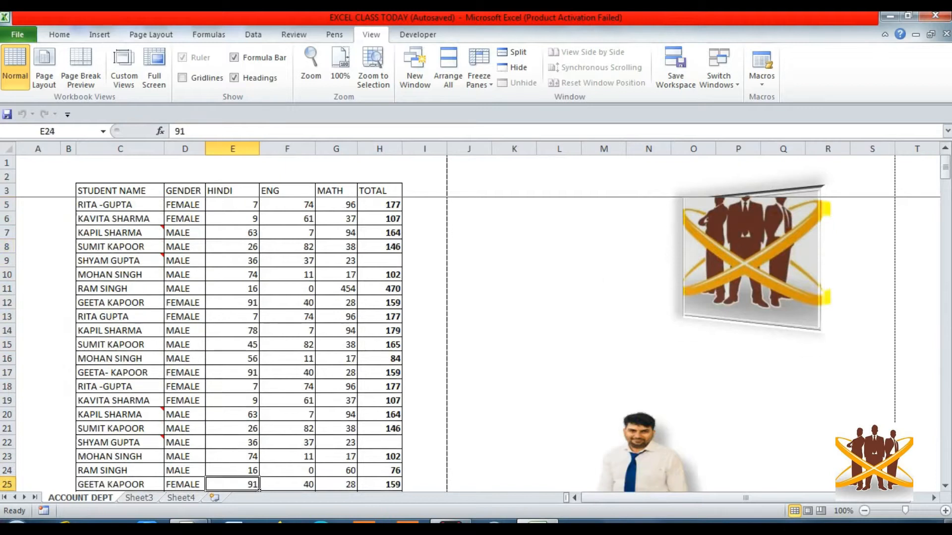
key(Up)
key(Up)
key(Up)
key(Up)
key(Up)
key(Up)
key(Up)
key(Up)
key(Up)
key(Up)
key(Up)
key(Up)
key(Up)
key(Up)
key(Up)
key(Up)
key(Up)
key(Up)
key(Up)
key(Up)
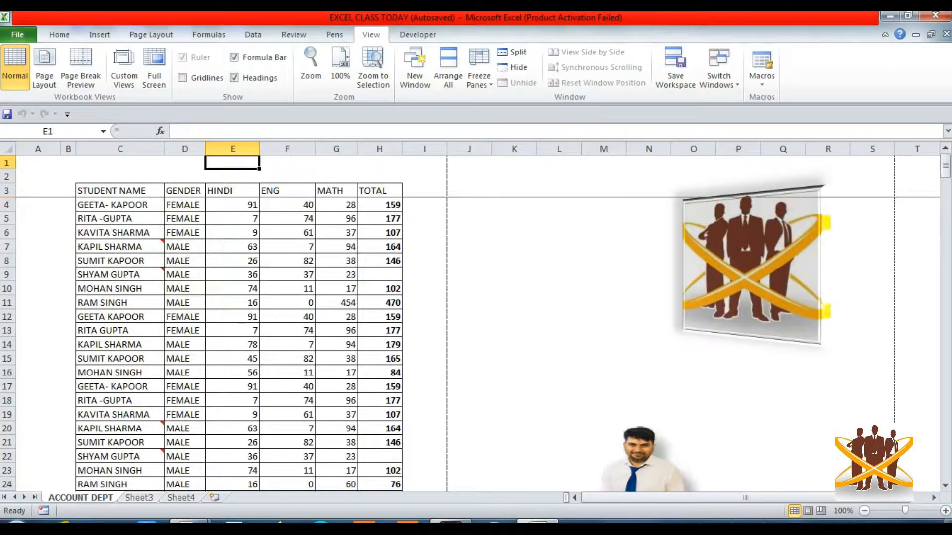
Unfreeze the current panes and freeze all rows above row 10 with the Freeze Panes option
click(7, 289)
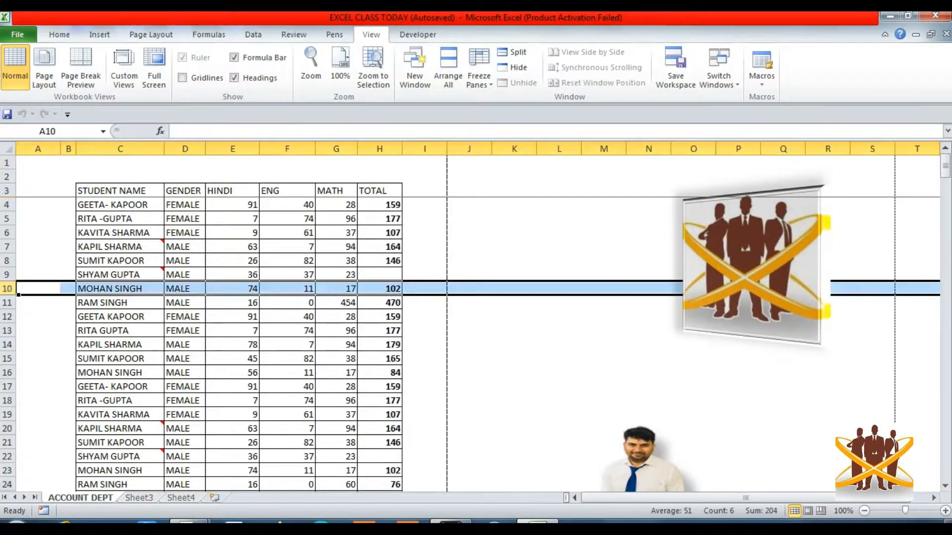
click(479, 79)
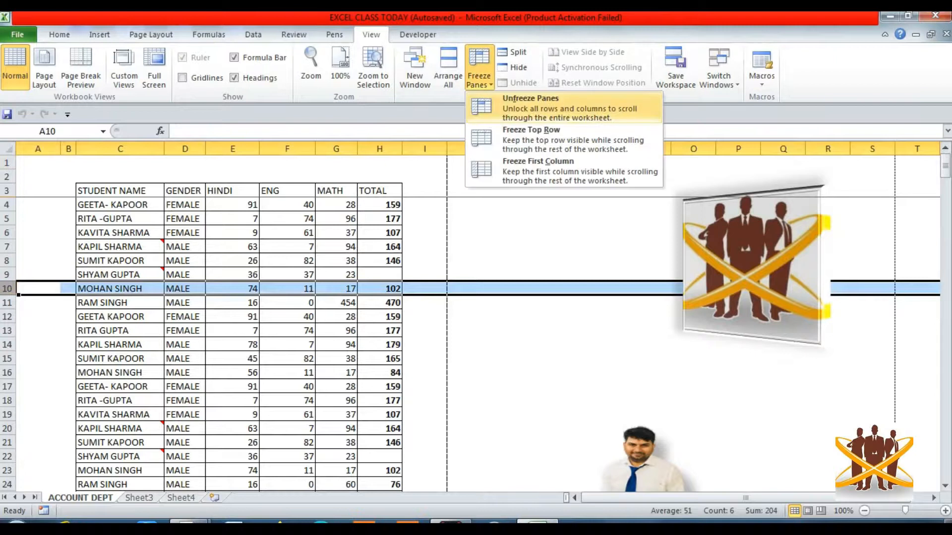
click(530, 107)
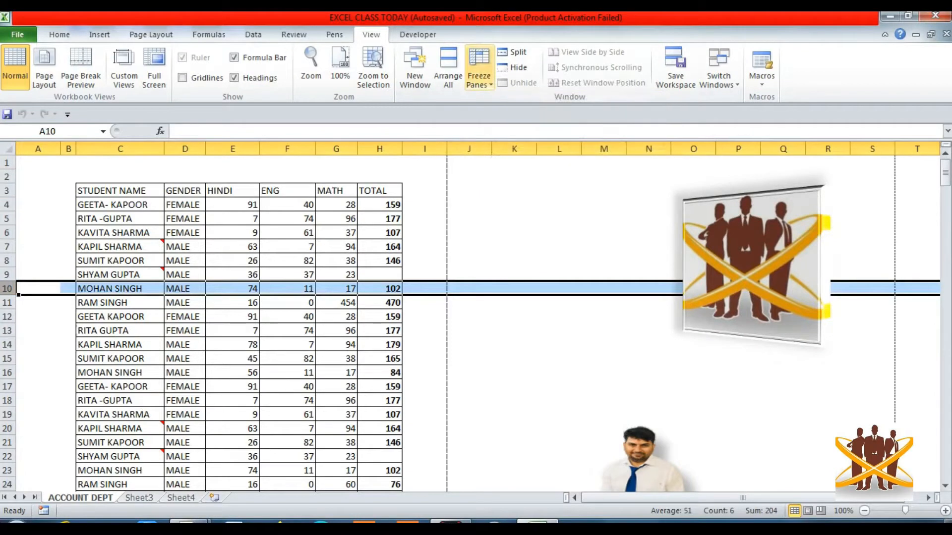
click(478, 80)
click(527, 107)
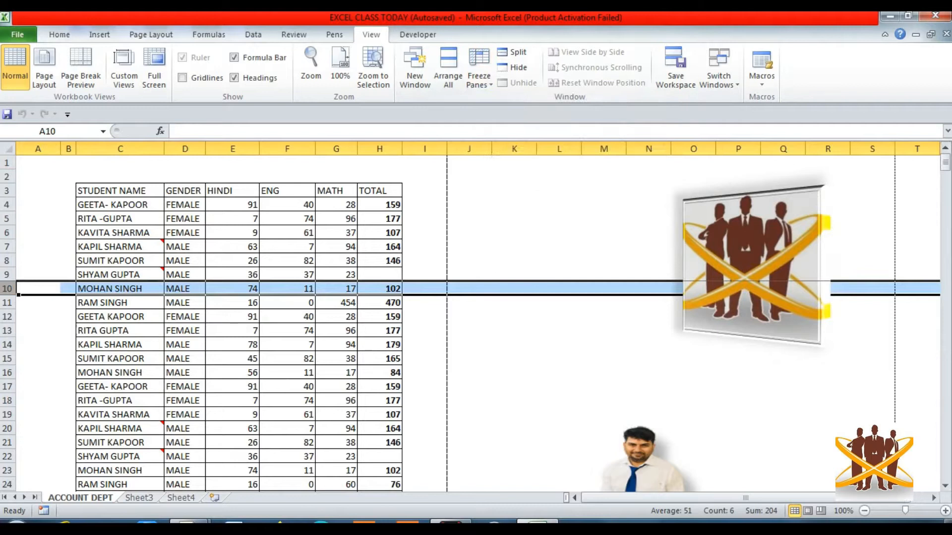
Examine the STUDENT NAME column from C15 down to C26 below the frozen rows 1 to 9
click(120, 358)
key(Down)
key(Down)
key(Down)
key(Down)
key(Down)
key(Down)
key(Down)
key(Down)
key(Down)
key(Down)
key(Down)
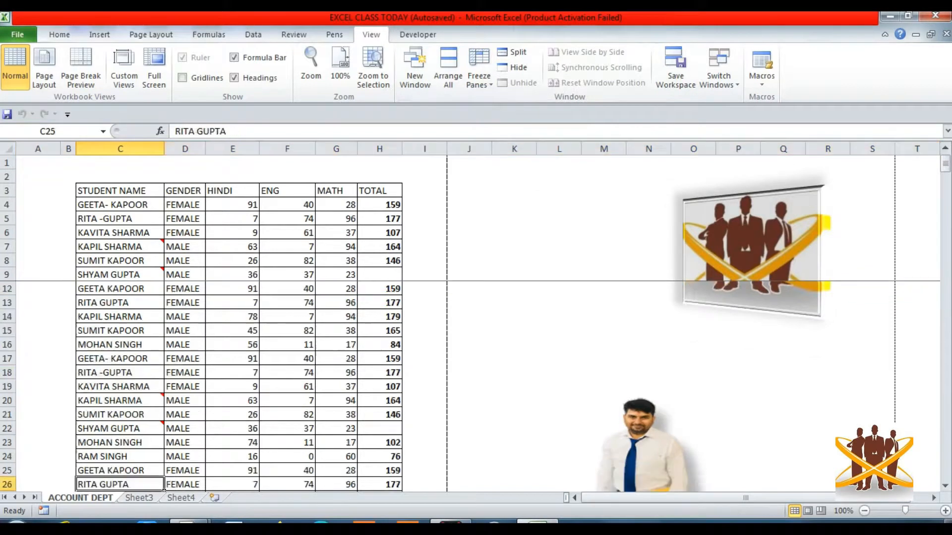
Examine the STUDENT NAME column below the frozen rows down to the end of the table and return up to C1
key(Down)
key(Down)
key(Down)
key(Down)
key(Down)
key(Down)
key(Down)
key(Down)
key(Down)
key(Down)
key(Down)
key(Down)
key(Down)
key(Down)
key(Down)
key(Down)
key(Down)
key(Down)
key(Down)
key(Up)
key(Up)
key(Up)
key(Up)
key(Up)
key(Up)
key(Up)
key(Up)
key(Up)
key(Up)
key(Up)
key(Up)
key(Up)
key(Up)
key(Up)
key(Up)
key(Up)
key(Up)
key(Up)
key(Up)
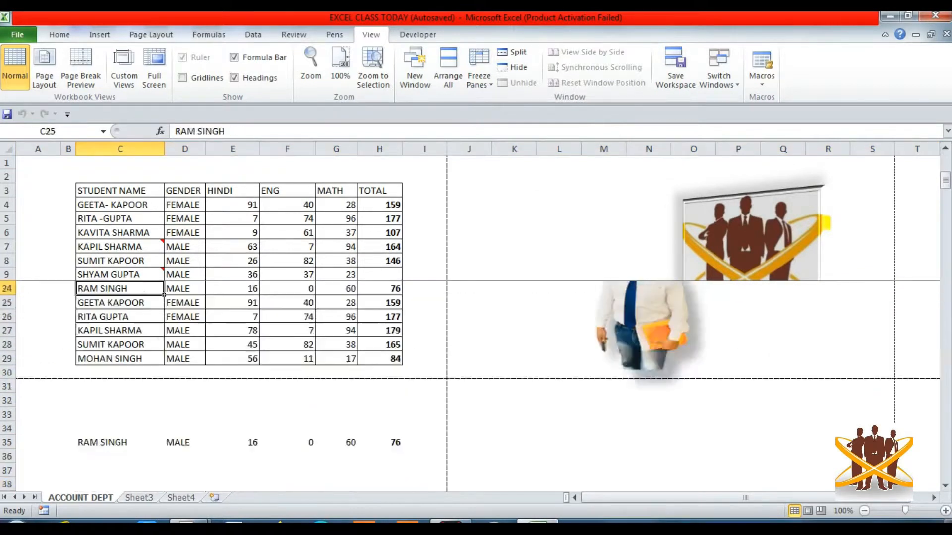
key(Up)
key(Up)
key(Up)
key(Up)
key(Up)
key(Up)
key(Up)
key(Up)
key(Up)
key(Up)
key(Up)
key(Up)
key(Up)
key(Up)
key(Up)
key(Up)
key(Up)
key(Up)
key(Up)
key(Up)
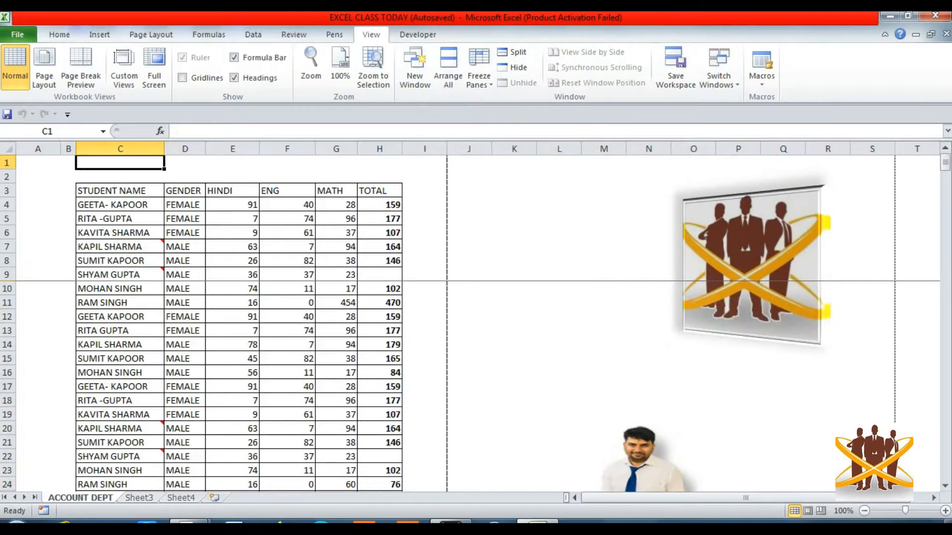
Unfreeze the panes frozen above row 10
click(479, 80)
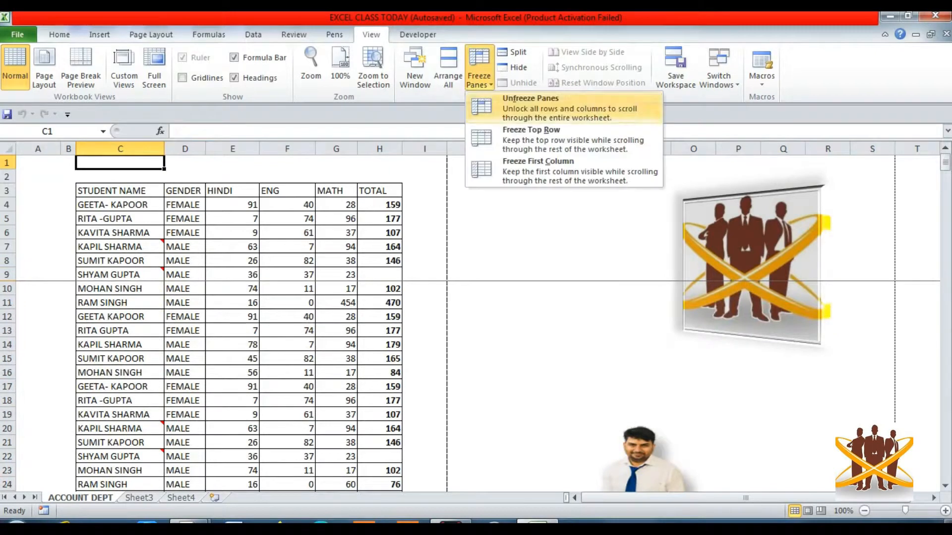
click(530, 109)
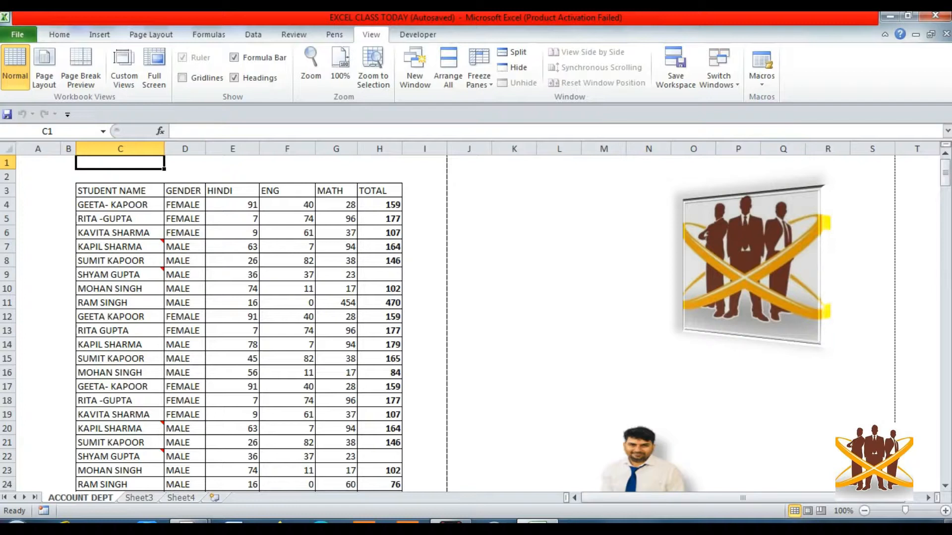
Copy the HINDI to TOTAL block E3:H10 and paste it beside the table starting at I3
click(286, 204)
click(233, 204)
drag(232, 191, 402, 295)
key(ctrl+c)
key(Right)
key(Right)
key(Right)
key(Right)
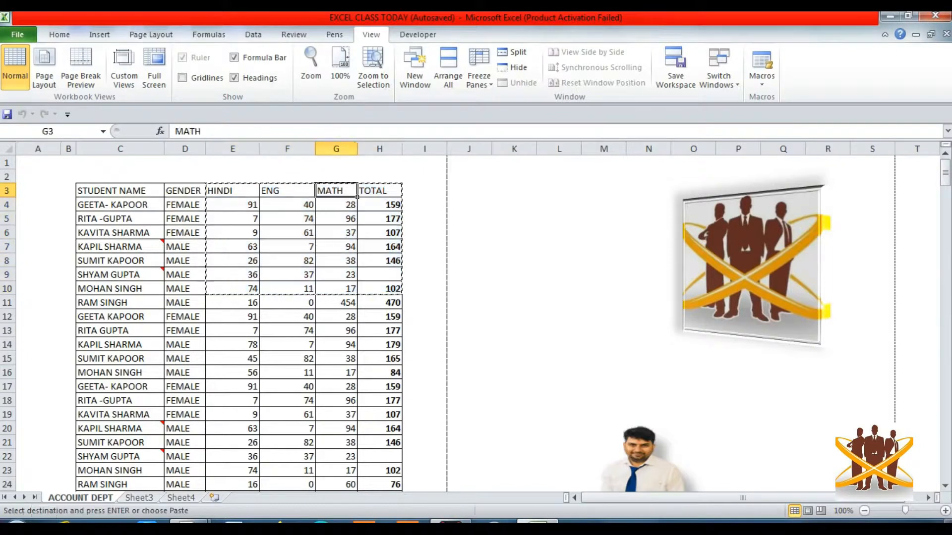
key(ctrl+v)
Paste the copied marks block once more, starting at M3
key(Right)
key(Right)
key(Right)
key(Right)
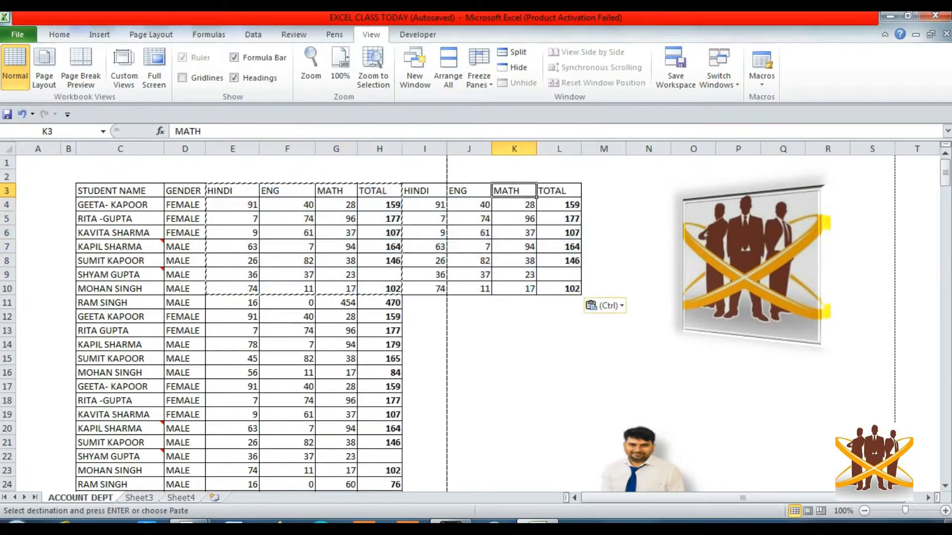
key(ctrl+v)
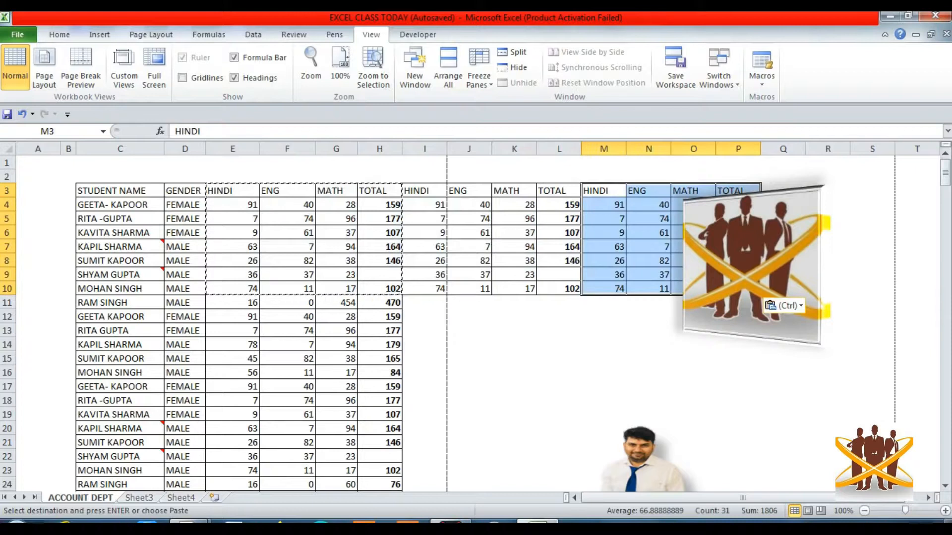
Examine the widened table by moving across the headings in row 3 and the first student's marks in row 4, ending at D4
key(Left)
key(Left)
key(Left)
key(Left)
key(Left)
key(Left)
key(Left)
key(Left)
key(Left)
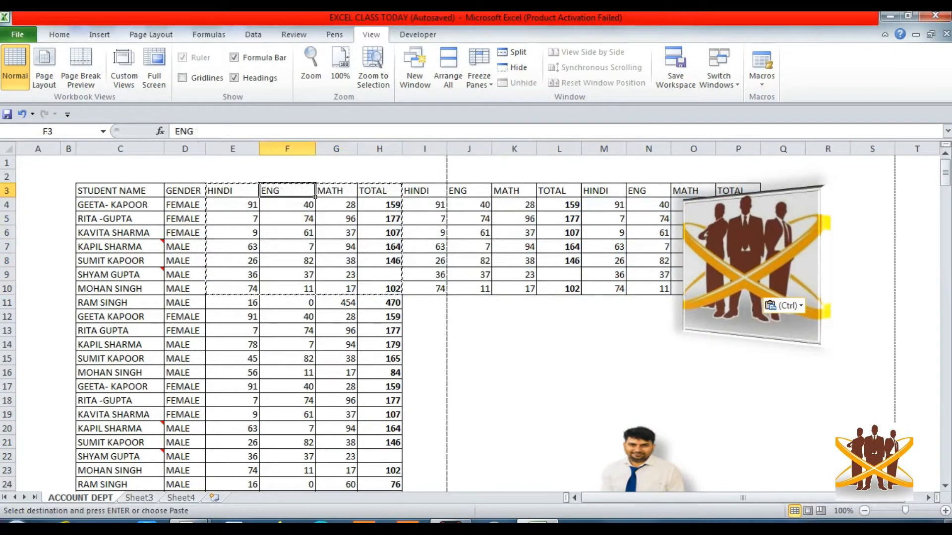
key(Right)
key(Right)
key(Right)
key(Right)
key(Right)
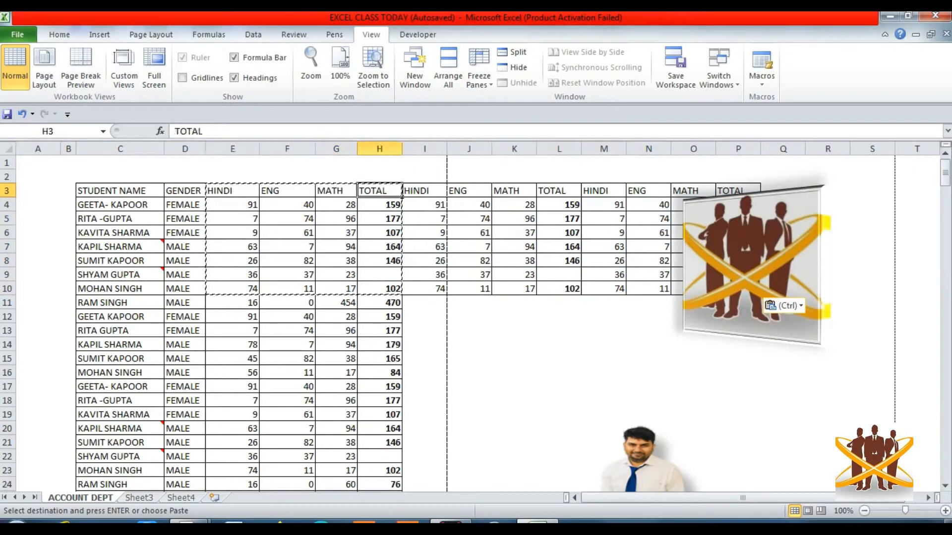
key(Down)
key(Right)
key(Right)
key(Right)
key(Right)
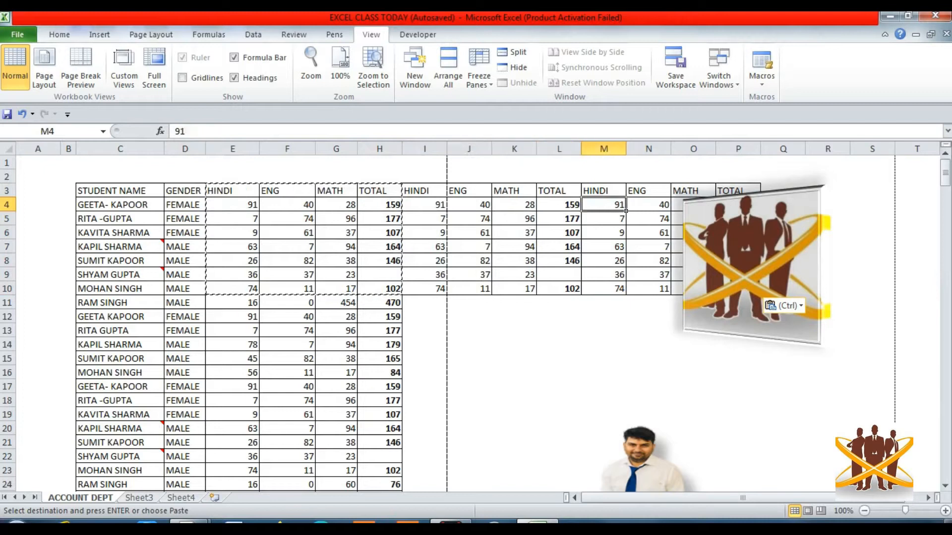
key(Left)
key(Left)
key(Left)
key(Left)
key(Left)
key(Left)
key(Left)
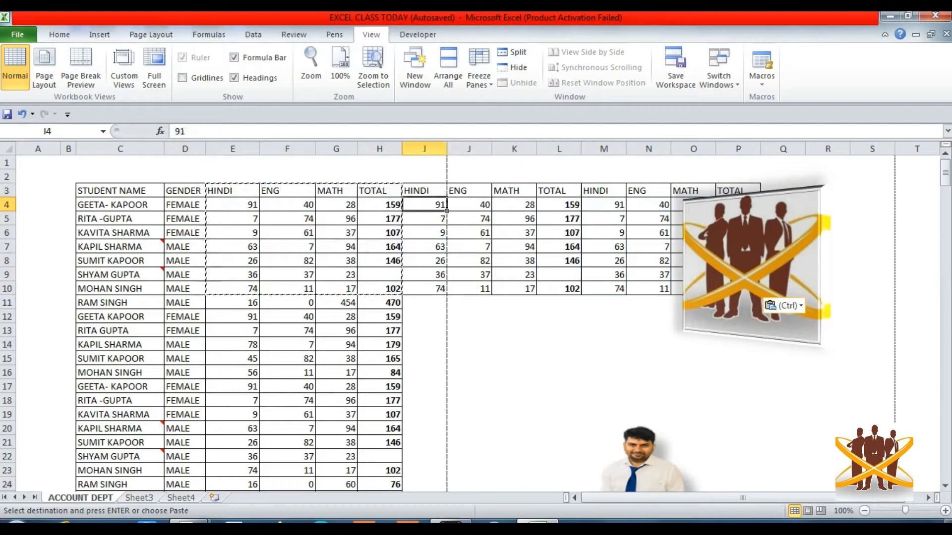
key(Left)
key(Left)
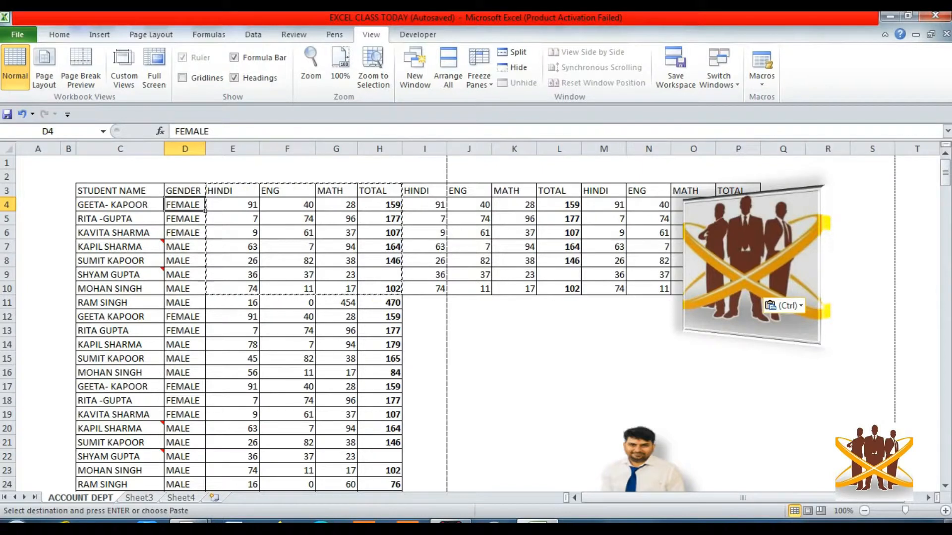
Examine how the student columns scroll away by moving along row 4 from D4 to AG4 and back to A4
key(Right)
key(Right)
key(Right)
key(Right)
key(Right)
key(Right)
key(Right)
key(Right)
key(Right)
key(Right)
key(Right)
key(Right)
key(Right)
key(Right)
key(Right)
key(Right)
key(Right)
key(Right)
key(Right)
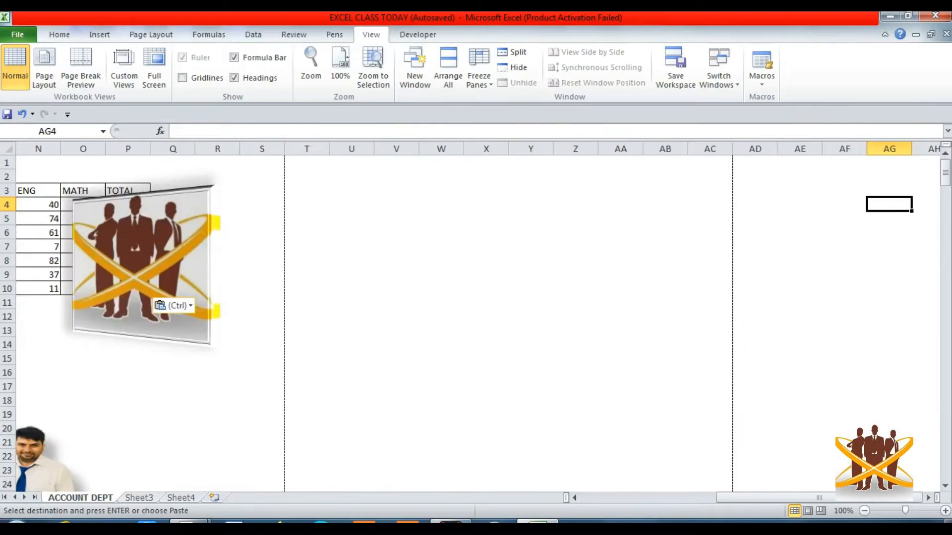
key(Left)
key(Left)
key(Left)
key(Left)
key(Left)
key(Left)
key(Left)
key(Left)
key(Left)
key(Left)
key(Left)
key(Left)
key(Left)
key(Left)
key(Left)
key(Left)
key(Left)
key(Left)
key(Left)
key(Left)
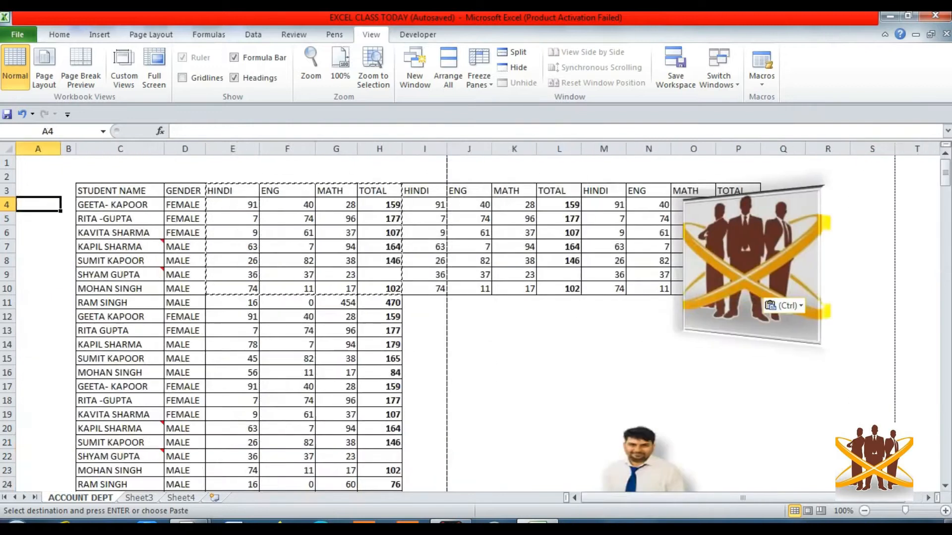
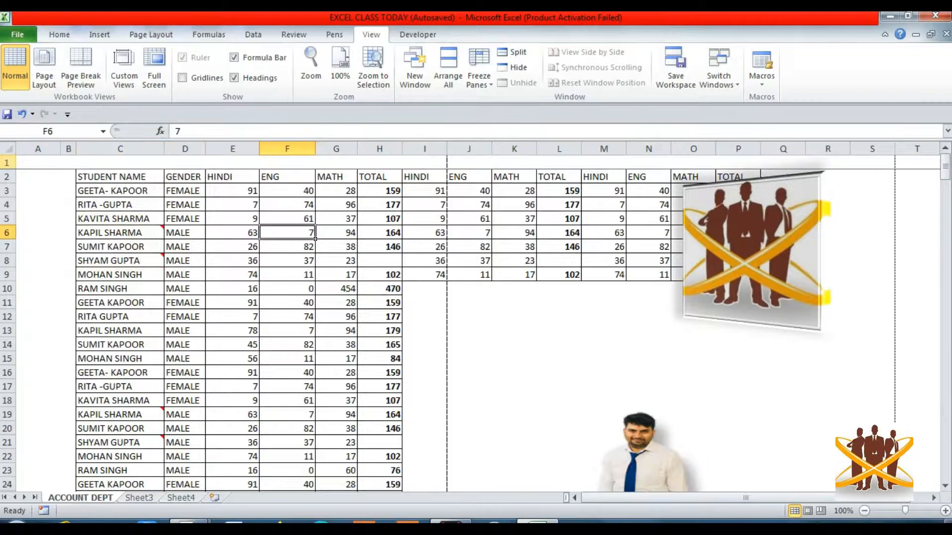
Delete the empty row 1 above the table headings and select G10
click(6, 163)
right_click(6, 163)
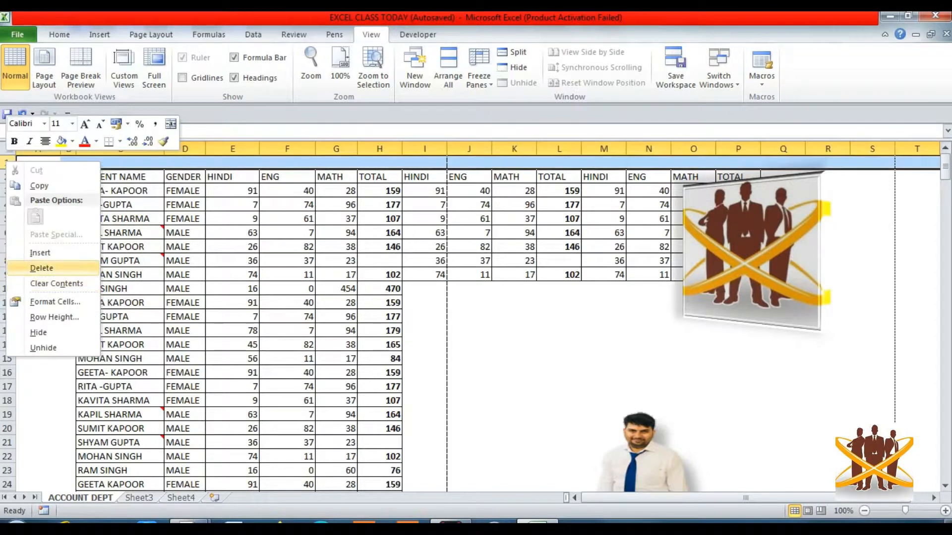
click(41, 268)
click(336, 288)
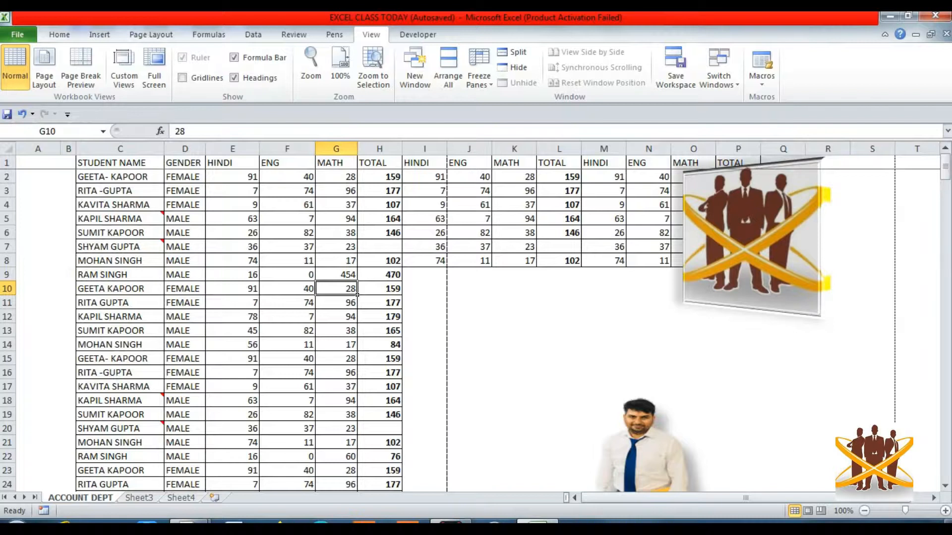
Examine how the heading row behaves while moving down through the records in the STUDENT NAME column, starting at C2
click(163, 181)
key(Down)
key(Down)
key(Down)
key(Down)
key(Down)
key(Down)
key(Down)
key(Down)
key(Down)
key(Down)
key(Down)
key(Down)
key(Down)
key(Down)
key(Down)
key(Down)
key(Down)
key(Down)
key(Down)
key(Down)
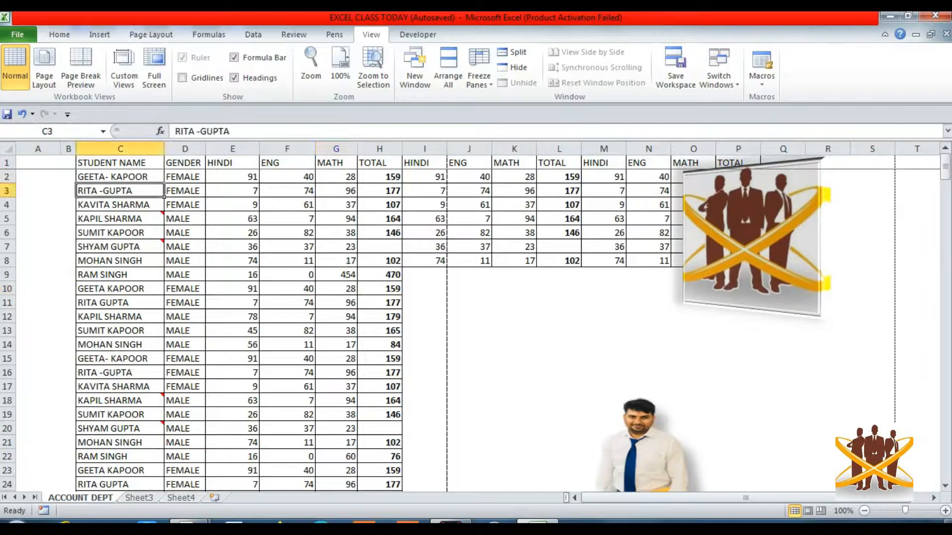
Examine whether the header row stays in view while moving down the student list to about row 47 and back to the first row
key(Down)
key(Down)
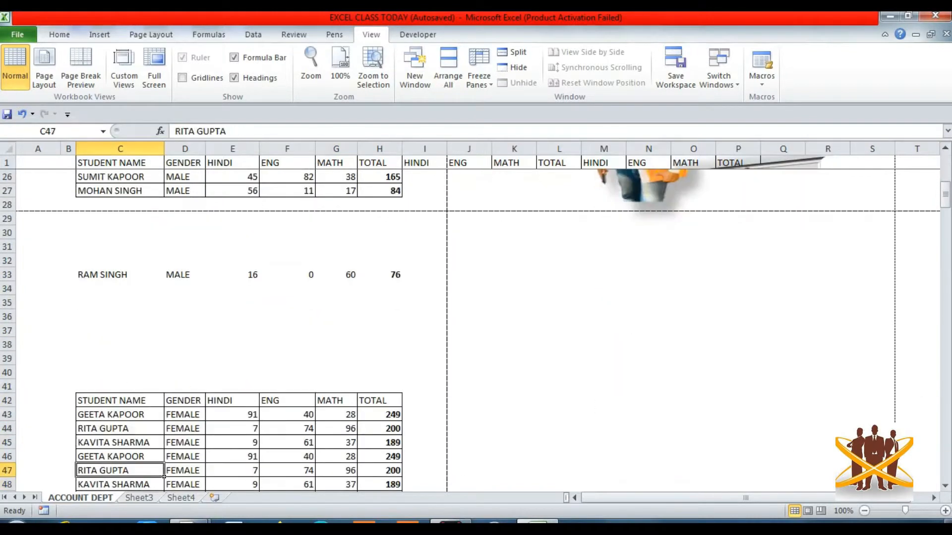
key(Up)
key(Up)
key(Up)
key(Up)
key(Up)
key(Up)
key(Up)
key(Up)
key(Up)
key(Up)
key(Up)
key(Up)
key(Up)
key(Up)
key(Up)
key(Up)
key(Up)
key(Up)
key(Up)
key(Up)
key(Up)
key(Up)
key(Up)
key(Up)
key(Up)
key(Up)
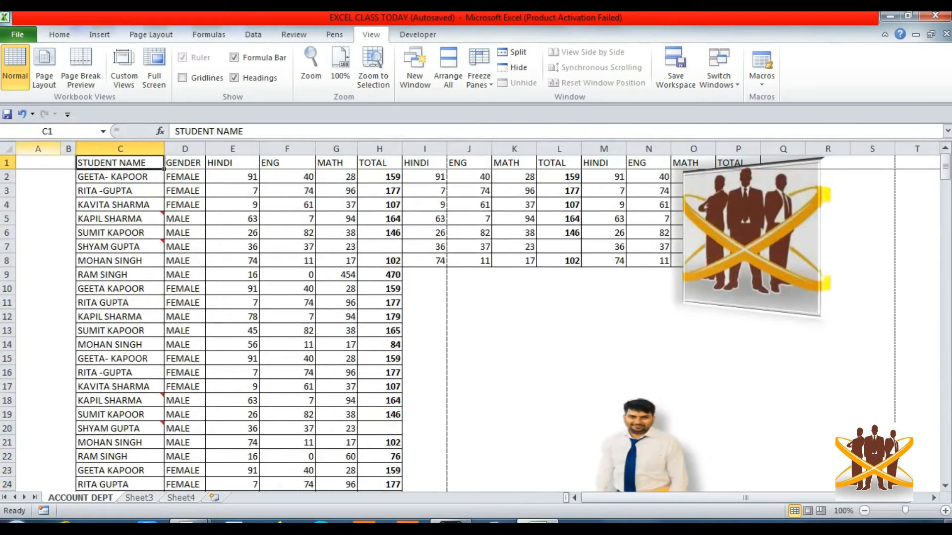
Delete the two empty columns A and B in front of the student names
drag(39, 150, 69, 153)
right_click(69, 153)
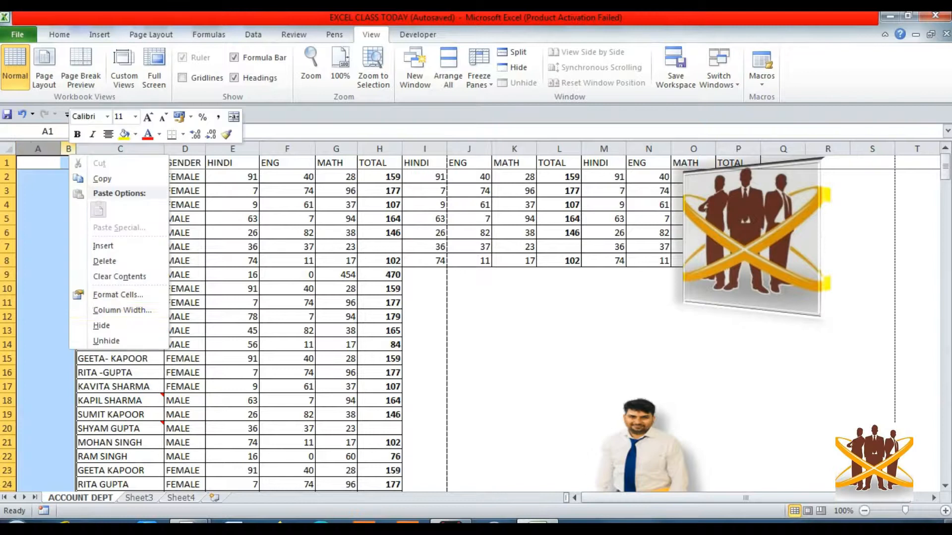
click(104, 261)
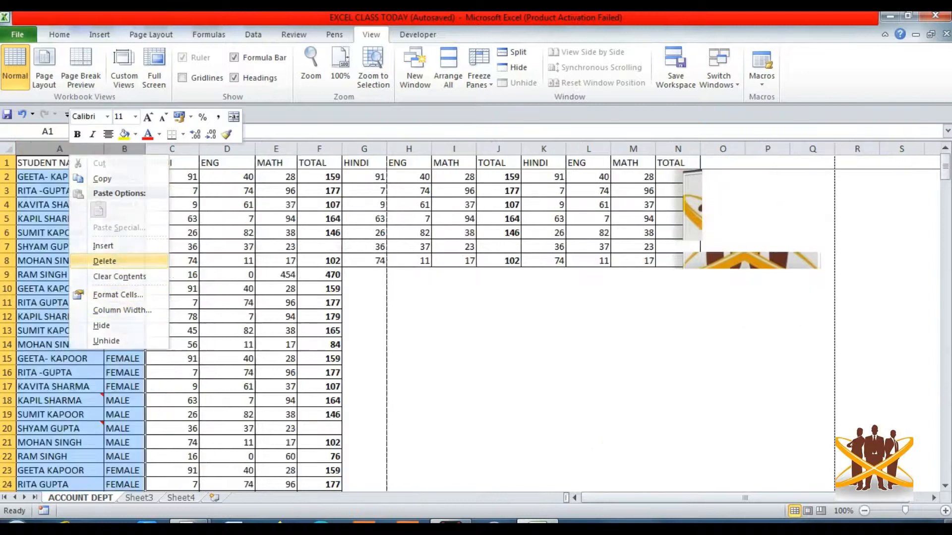
Freeze the first column of the worksheet so the student names stay fixed during horizontal scrolling
click(172, 233)
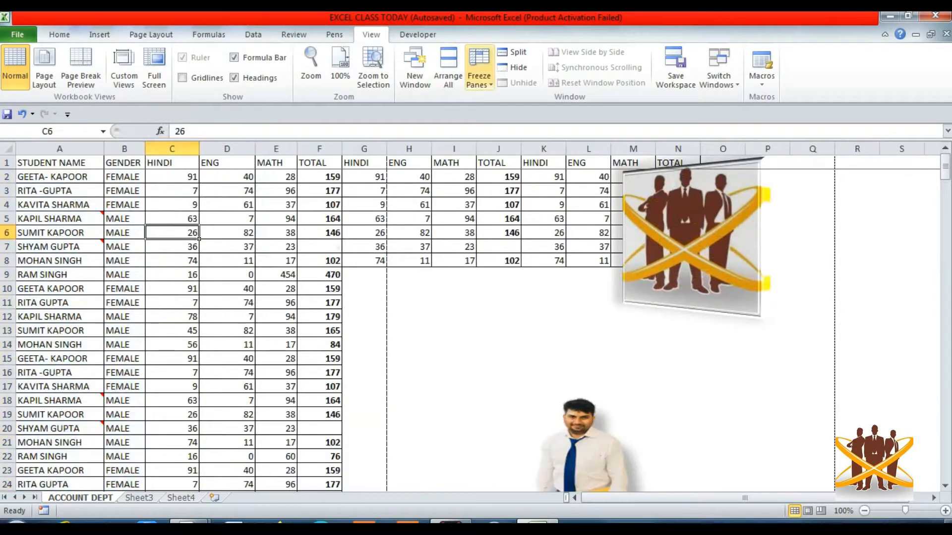
click(479, 79)
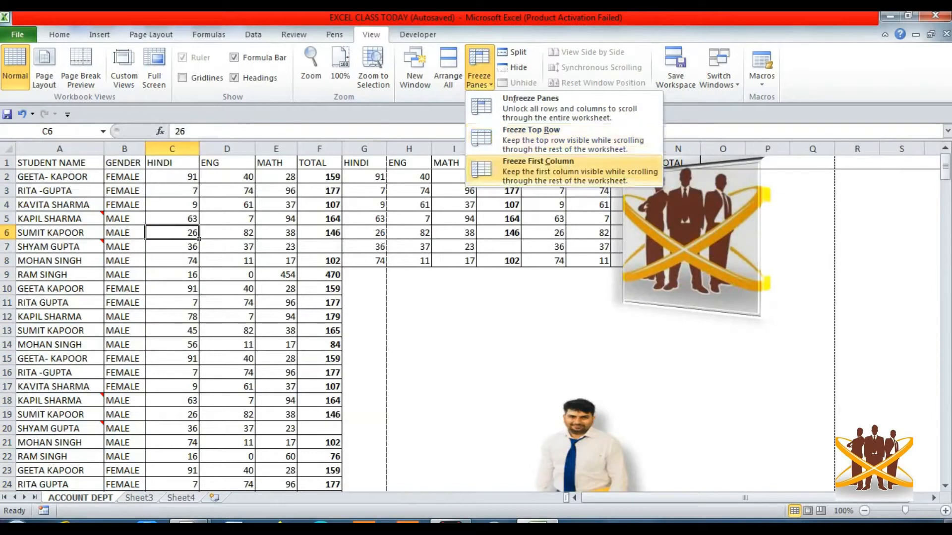
click(564, 171)
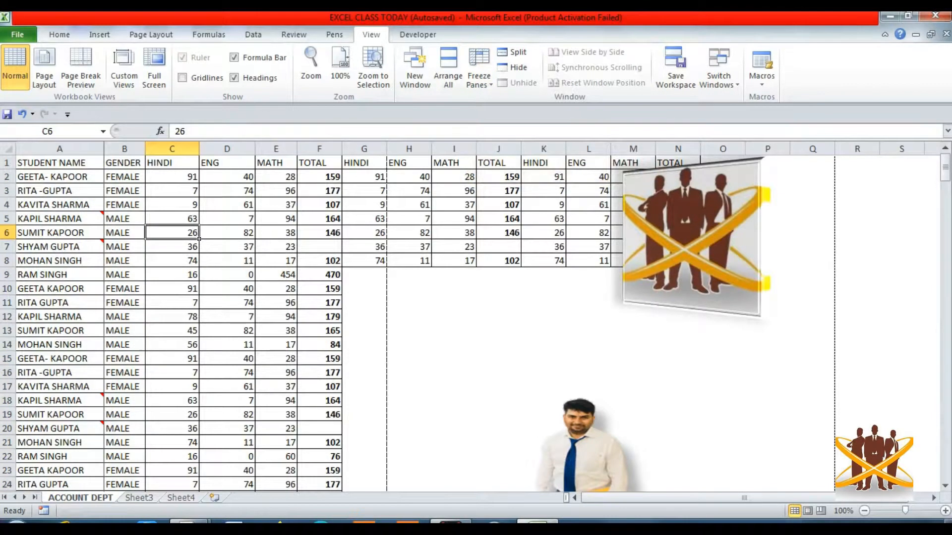
Examine how the frozen student name column behaves while moving along row 6 out to column AD and back to column B
key(Right)
key(Right)
key(Right)
key(Right)
key(Right)
key(Right)
key(Right)
key(Right)
key(Right)
key(Right)
key(Right)
key(Right)
key(Right)
key(Right)
key(Right)
key(Right)
key(Right)
key(Right)
key(Right)
key(Right)
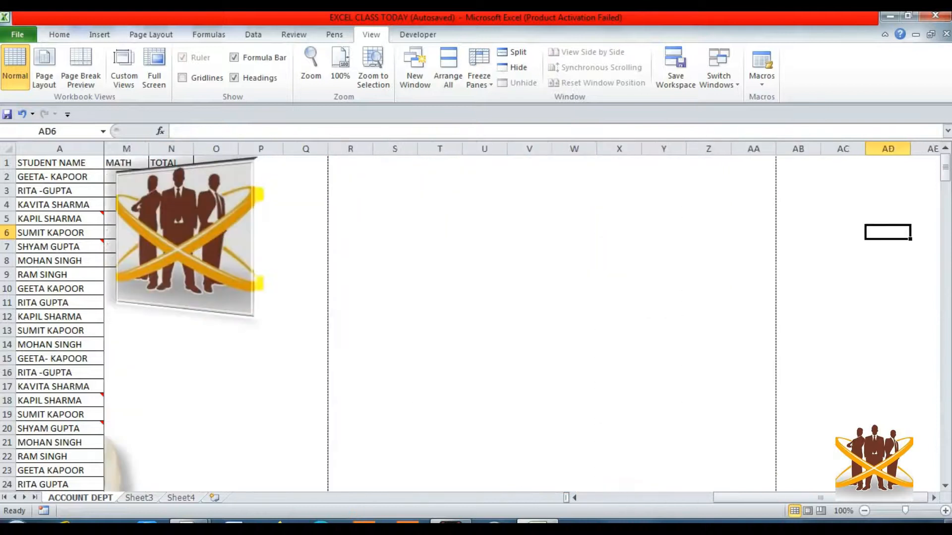
key(Left)
key(Left)
key(Left)
key(Left)
key(Left)
key(Left)
key(Left)
key(Left)
key(Left)
key(Left)
key(Left)
key(Left)
key(Left)
key(Left)
key(Left)
key(Left)
key(Left)
key(Left)
key(Left)
key(Left)
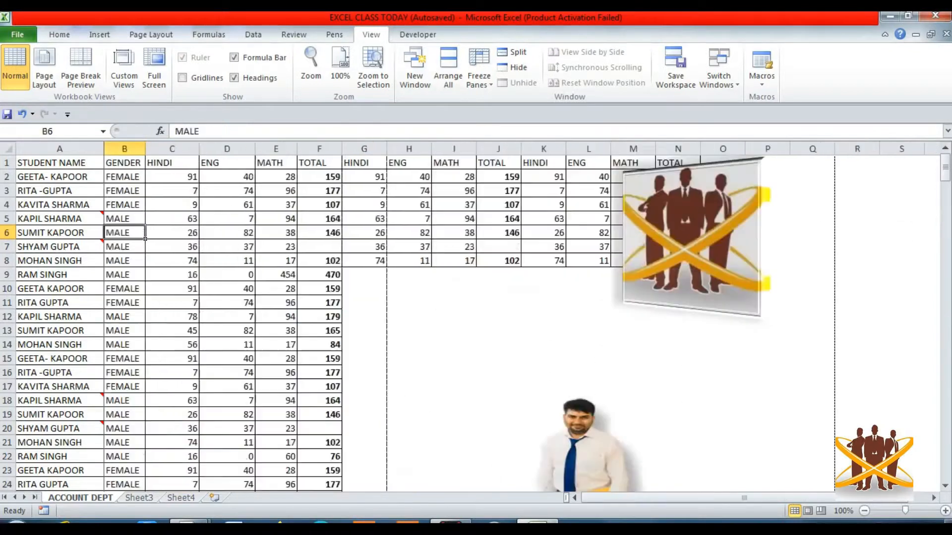
Examine the frozen student name column again while moving from cell A1 along the header row, far beyond the marks columns and back toward the data
key(Up)
key(Up)
key(Up)
key(Up)
key(Up)
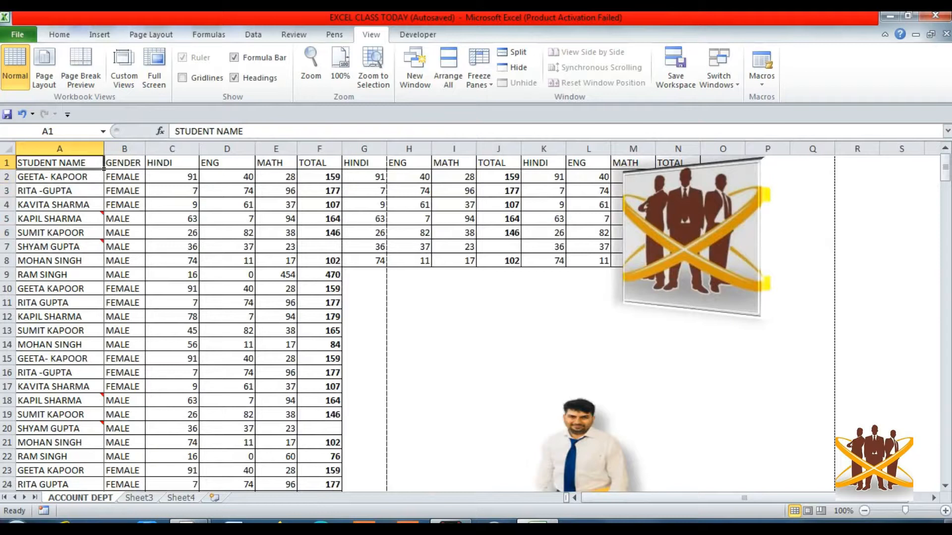
key(Down)
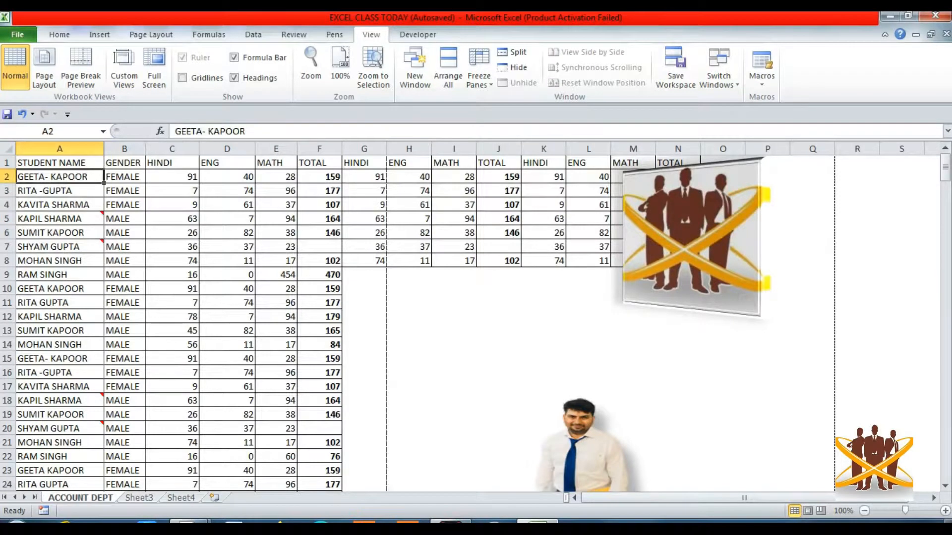
key(Up)
key(Down)
key(Up)
key(Down)
key(Up)
key(Right)
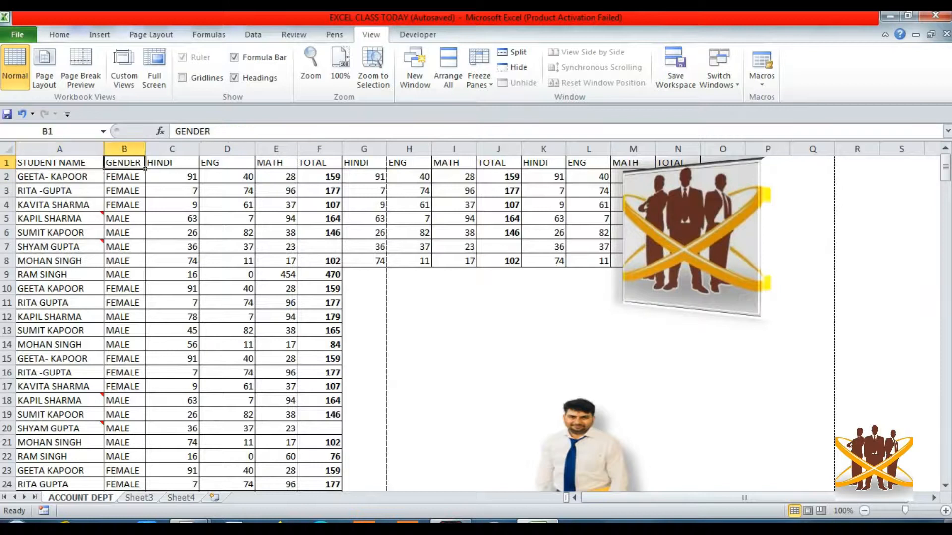
key(Right)
key(Right)
key(Right)
key(Right)
key(ctrl+Right)
key(Right)
key(Right)
key(Right)
key(Right)
key(Right)
key(Right)
key(Right)
key(Right)
key(Right)
key(Right)
key(Right)
key(Right)
key(Right)
key(Right)
key(Right)
key(Right)
key(Right)
key(Right)
key(Right)
key(Right)
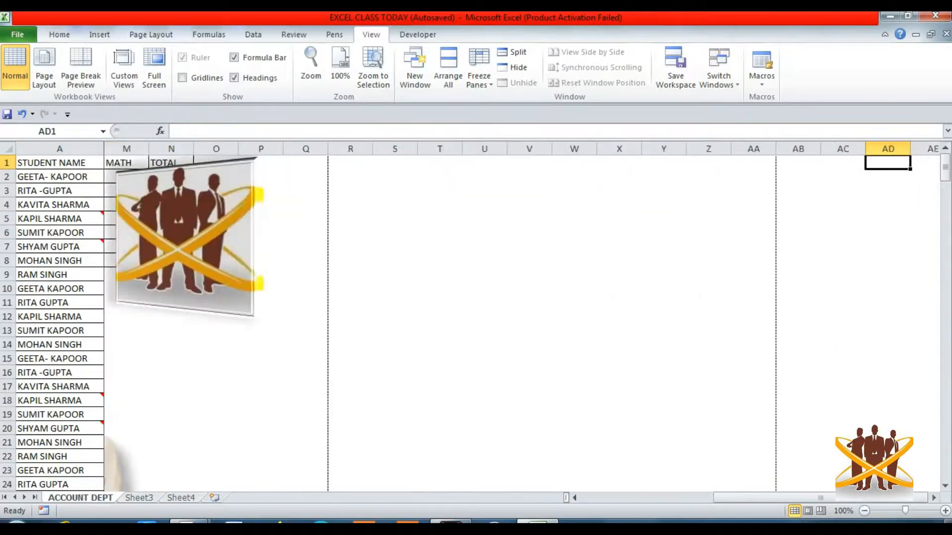
key(Left)
key(Left)
key(Left)
key(Left)
key(Left)
key(Left)
key(Left)
key(Left)
key(Left)
key(Left)
key(Left)
key(Left)
key(Left)
key(Left)
key(Left)
key(Left)
key(Left)
key(Left)
key(Left)
key(Left)
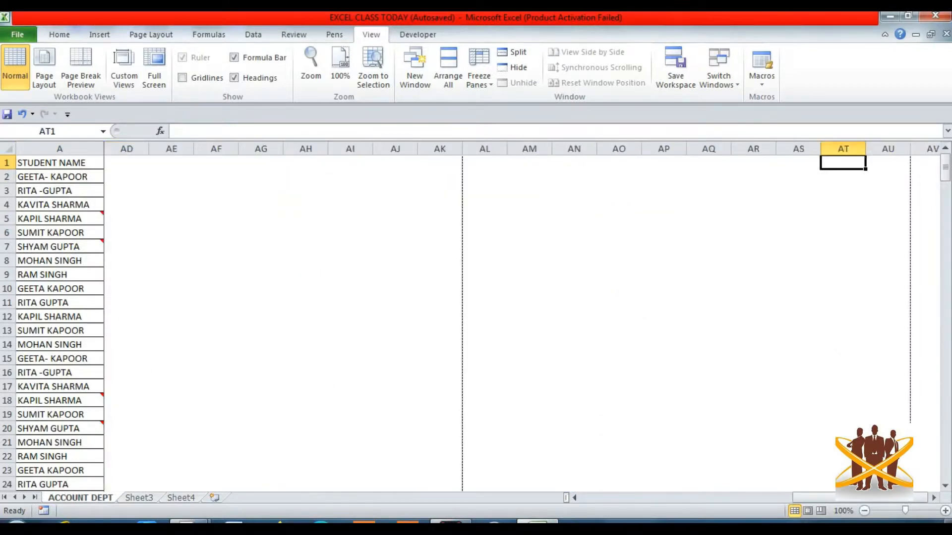
key(Left)
key(Left)
key(Left)
key(Left)
key(Left)
key(Left)
key(Left)
key(Left)
key(Left)
key(Left)
key(Left)
key(Left)
key(Left)
key(Left)
key(Left)
key(Left)
key(Left)
key(Left)
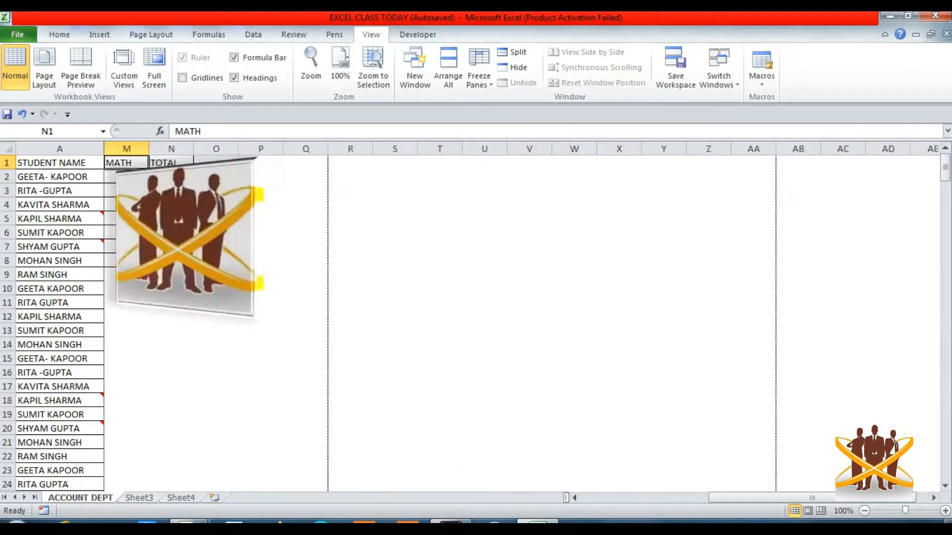
Examine how the header row behaves with only the first column frozen while moving down column C and back up to C1
key(Right)
key(Right)
key(Down)
key(Down)
key(Down)
key(Down)
key(Down)
key(Down)
key(Down)
key(Down)
key(Down)
key(Down)
key(Down)
key(Down)
key(Down)
key(Down)
key(Down)
key(Down)
key(Down)
key(Down)
key(Down)
key(Down)
key(Down)
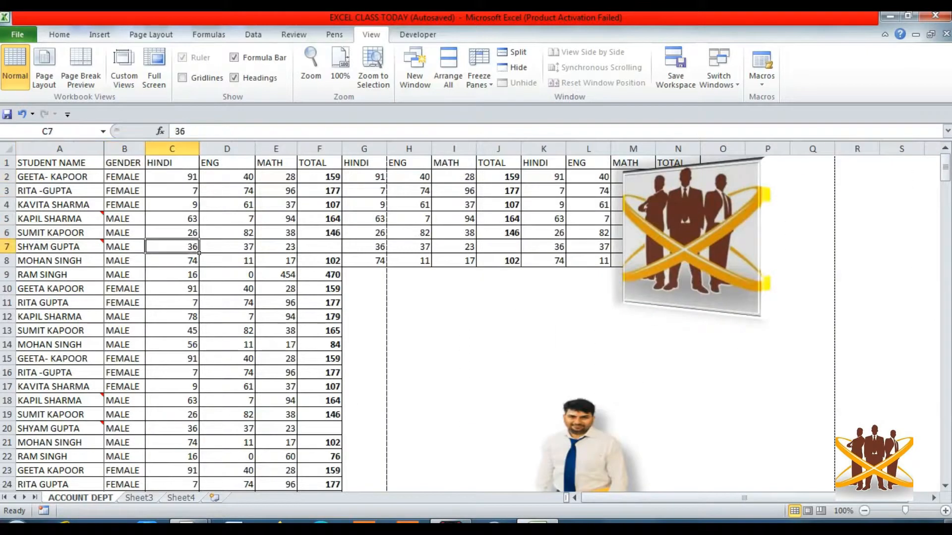
key(Up)
key(Up)
key(Up)
key(Up)
key(Up)
key(Up)
key(Up)
key(Up)
key(Up)
key(Up)
key(Up)
key(Up)
key(Up)
key(Up)
key(Up)
key(Up)
key(Up)
key(Up)
key(Up)
key(Up)
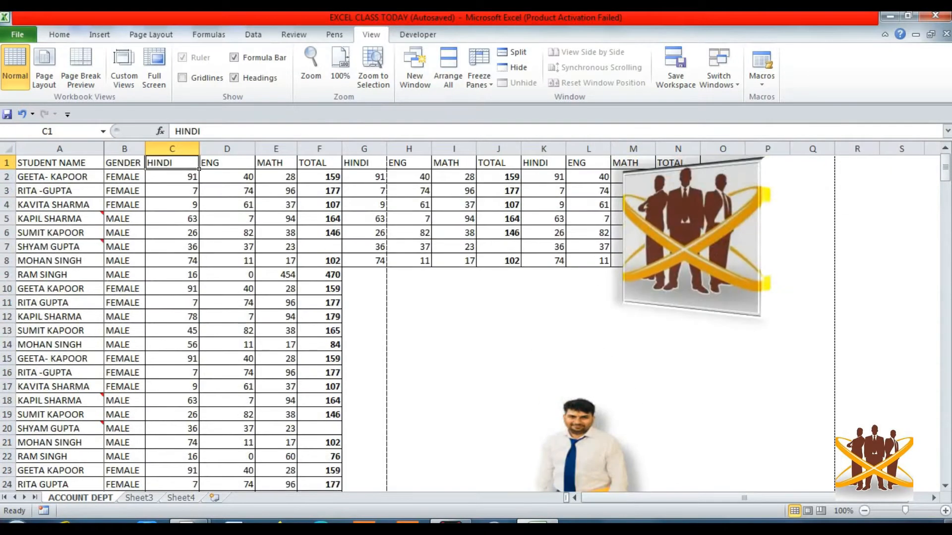
key(Down)
key(Up)
key(Down)
key(Down)
key(Left)
key(Left)
key(Up)
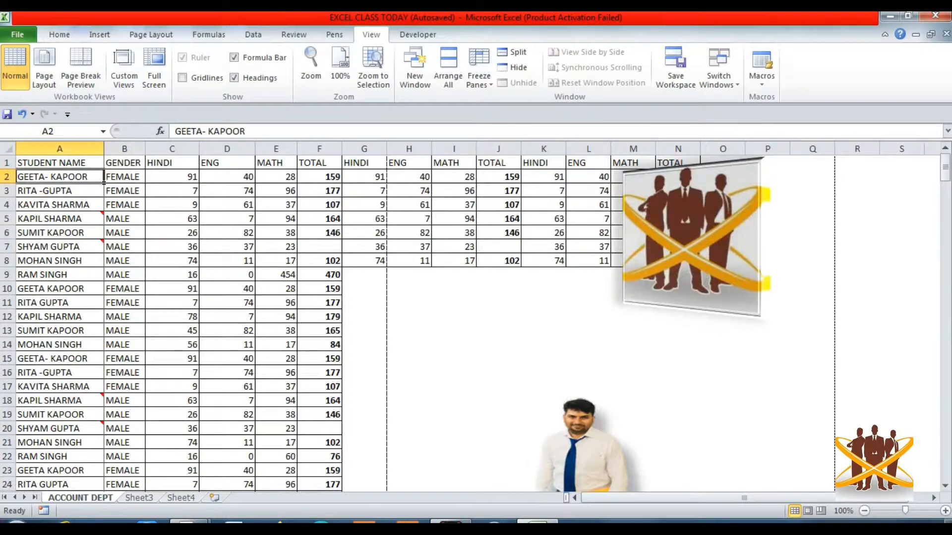
key(Right)
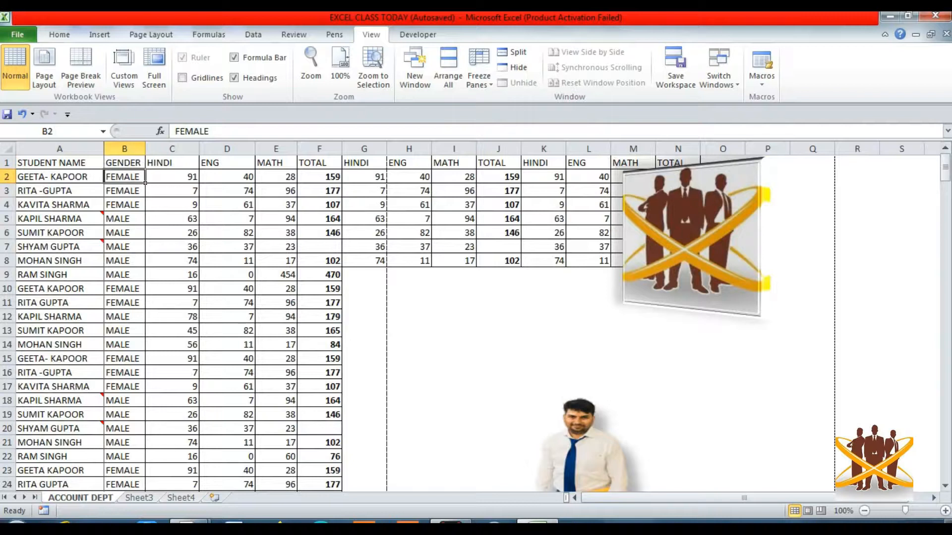
key(Left)
key(Right)
key(Up)
key(Down)
key(Left)
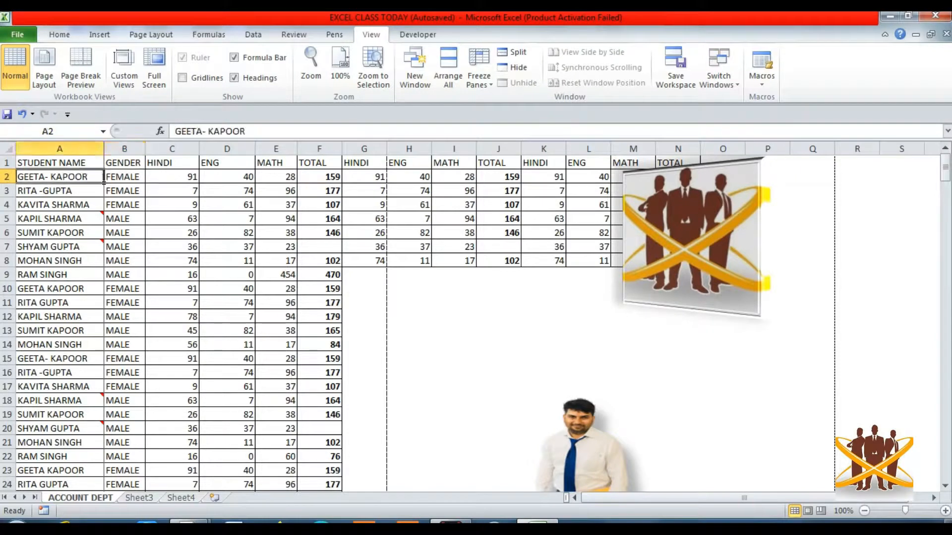
Replace the first-column freeze with panes frozen at cell B2, keeping both the header row and the student name column fixed
key(Right)
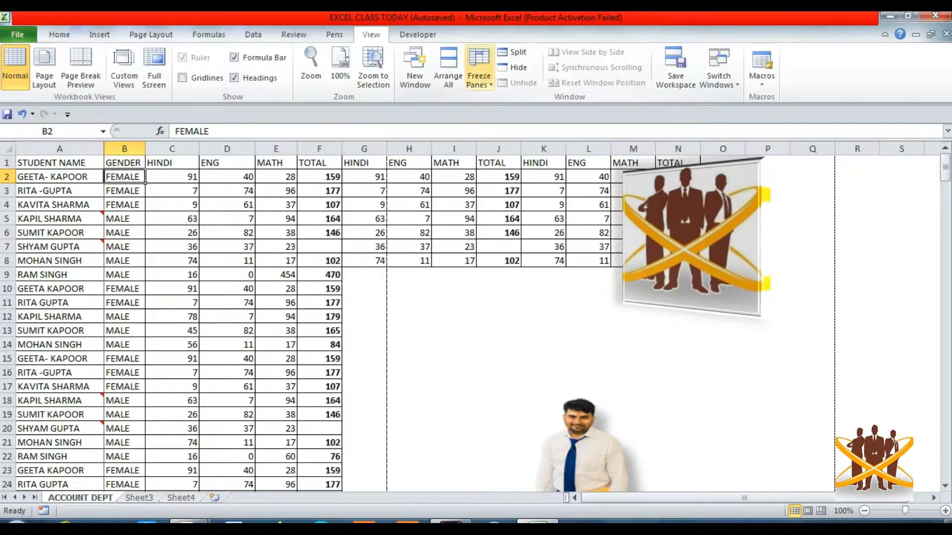
click(479, 79)
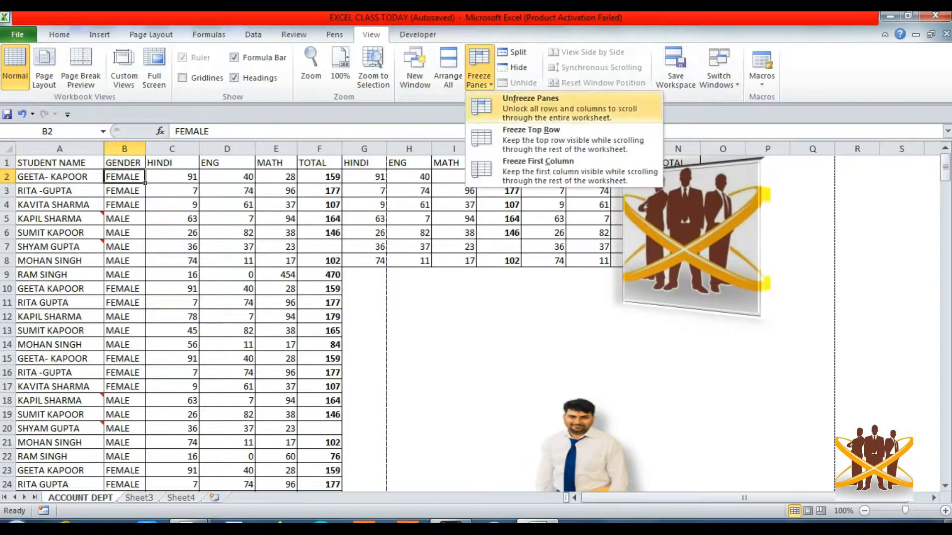
click(533, 108)
click(479, 79)
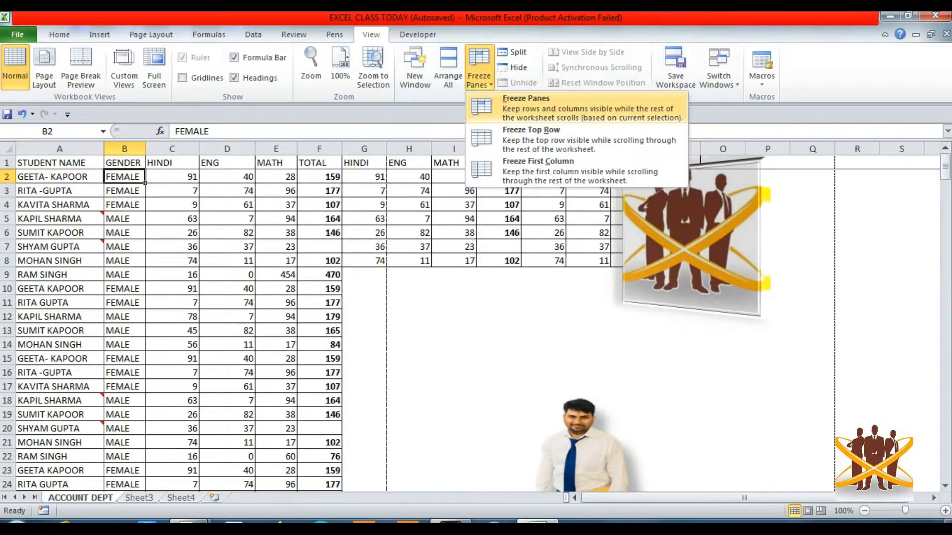
click(525, 107)
Examine how the panes frozen at B2 behave while moving along row 3 out to column AO and back to A3
key(Down)
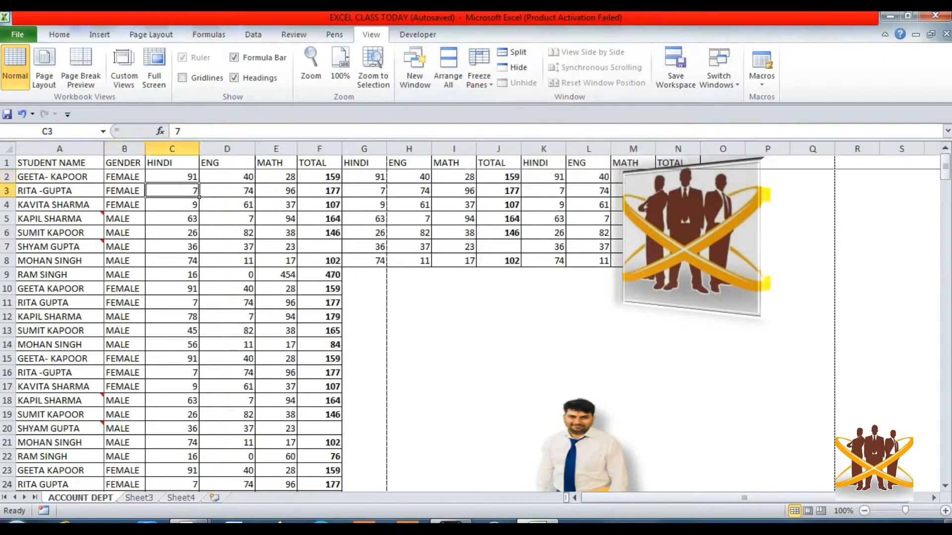
key(Right)
key(Right)
key(Right)
key(Right)
key(Right)
key(Right)
key(Right)
key(Right)
key(Right)
key(Right)
key(Right)
key(Right)
key(Right)
key(Right)
key(Right)
key(Right)
key(Right)
key(Right)
key(Right)
key(Right)
key(Right)
key(Right)
key(Right)
key(Right)
key(Right)
key(Right)
key(Right)
key(Right)
key(Right)
key(Right)
key(Right)
key(Right)
key(Right)
key(Right)
key(Right)
key(Right)
key(Right)
key(Right)
key(Right)
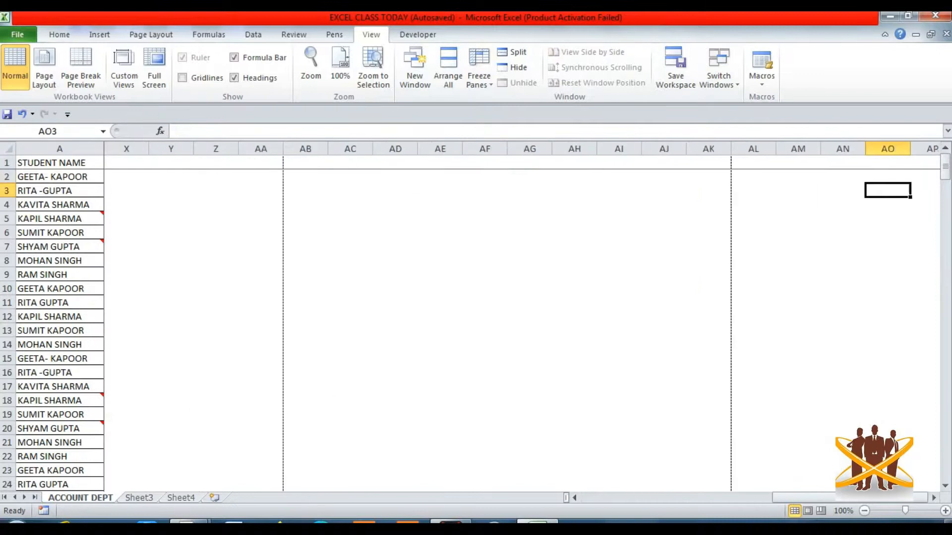
key(Left)
key(Left)
key(Left)
key(Left)
key(Left)
key(Left)
key(Left)
key(Left)
key(Left)
key(Left)
key(Left)
key(Left)
key(Left)
key(Left)
key(Left)
key(Left)
key(Left)
key(Left)
key(Left)
key(Left)
key(Left)
key(Left)
key(Left)
key(Left)
key(Left)
key(Left)
key(Left)
key(Left)
key(Left)
key(Left)
key(Left)
key(Left)
key(Left)
key(Left)
key(Left)
key(Left)
key(Left)
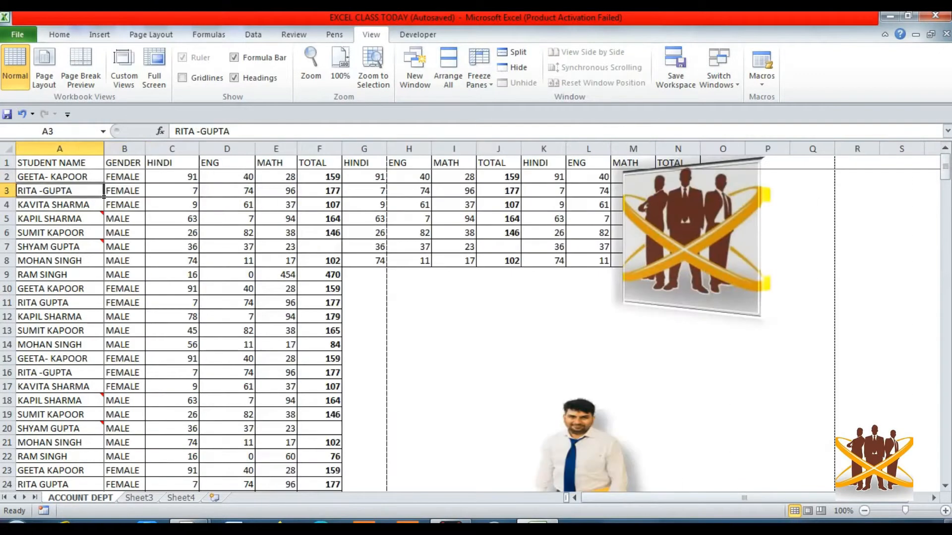
Examine how the header row behaves with panes frozen at B2 while moving down column C to row 25 and back to C1
key(Right)
key(Right)
key(Down)
key(Down)
key(Down)
key(Down)
key(Down)
key(Down)
key(Down)
key(Down)
key(Down)
key(Down)
key(Down)
key(Down)
key(Down)
key(Down)
key(Down)
key(Down)
key(Down)
key(Down)
key(Down)
key(Down)
key(Down)
key(Down)
key(Down)
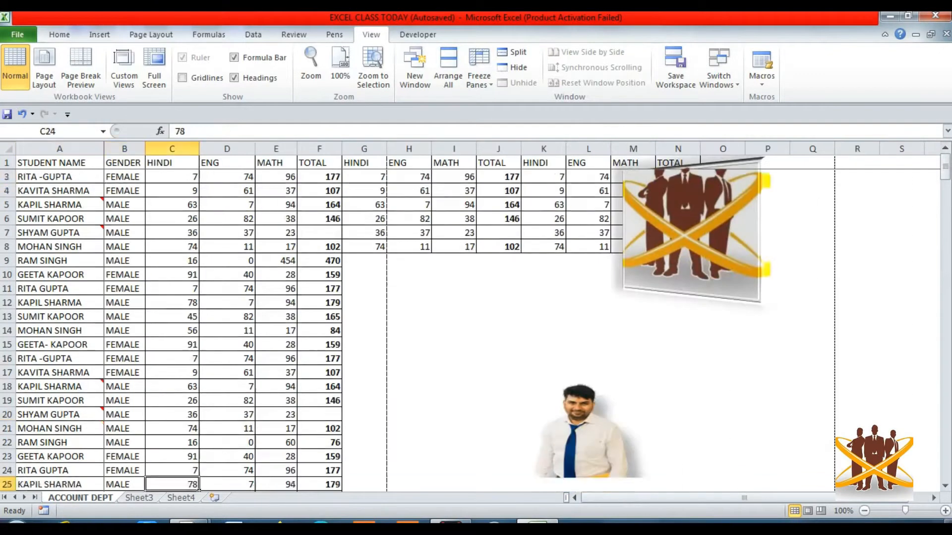
key(Up)
key(Up)
key(Up)
key(Up)
key(Up)
key(Up)
key(Up)
key(Up)
key(Up)
key(Up)
key(Up)
key(Up)
key(Up)
key(Up)
key(Up)
key(Up)
key(Up)
key(Up)
key(Up)
key(Up)
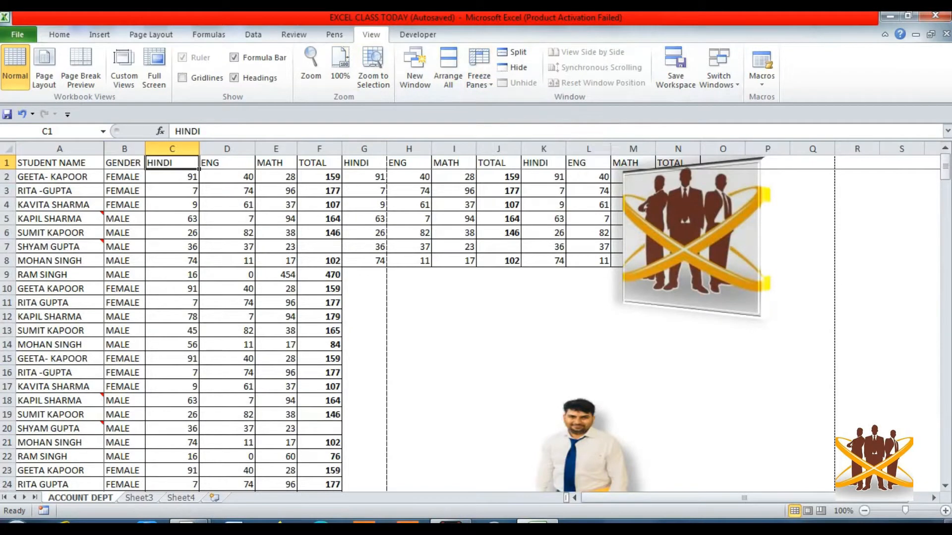
Split the window into four panes, placing the dividers after column D and below row 11
click(59, 163)
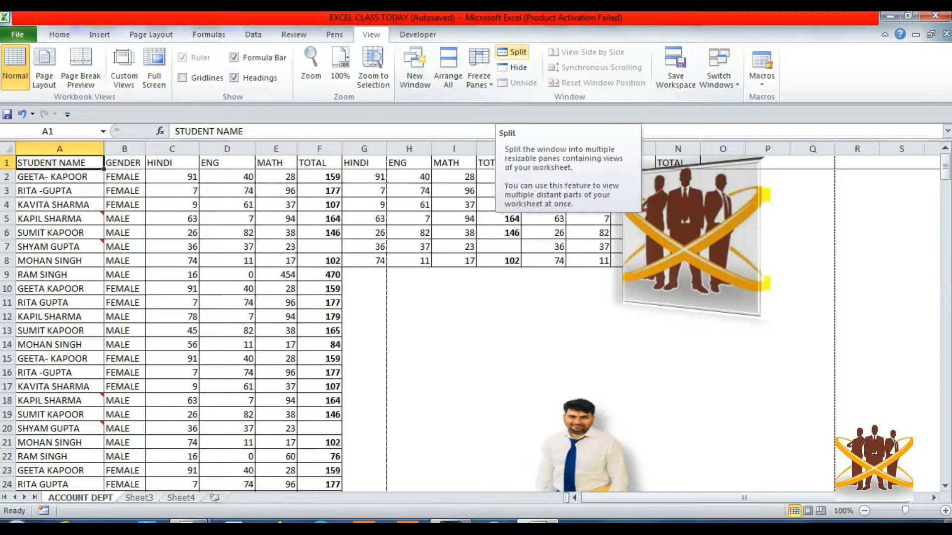
click(513, 52)
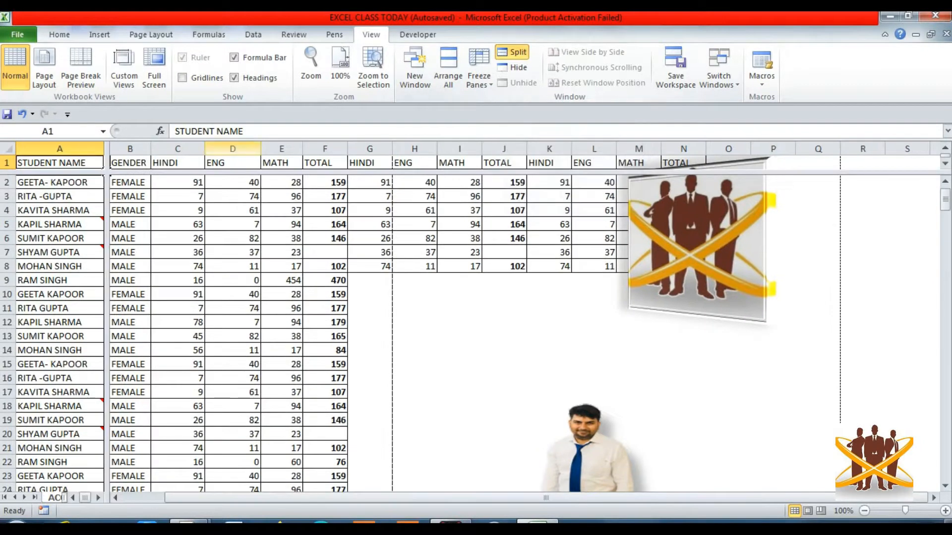
drag(107, 174, 257, 314)
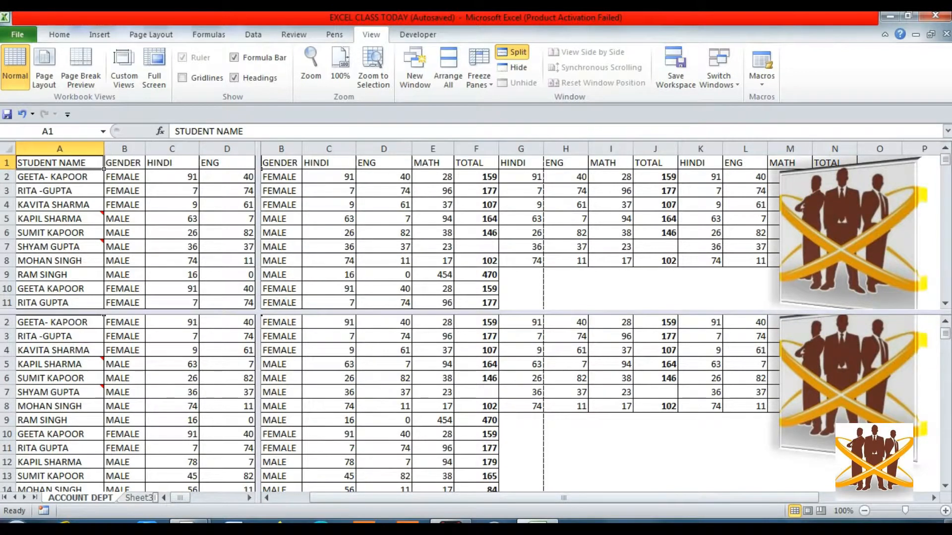
Examine how the selection and columns appear across the four split panes while moving along row 6 and up to row 2
click(328, 233)
click(281, 233)
key(Left)
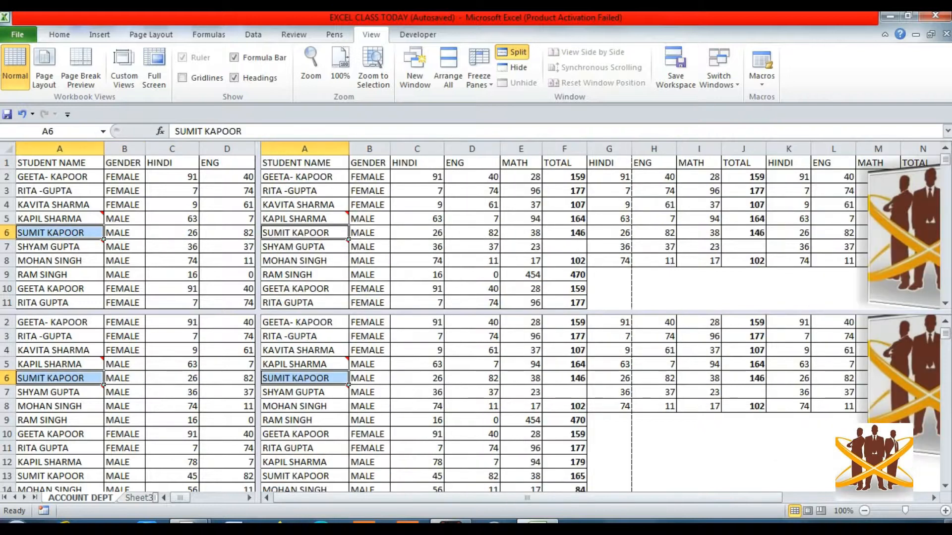
key(Right)
key(Right)
key(Right)
key(Right)
key(Right)
key(Right)
key(Right)
key(Right)
key(Left)
key(Left)
key(Left)
key(Left)
key(Left)
key(Left)
key(Left)
key(Left)
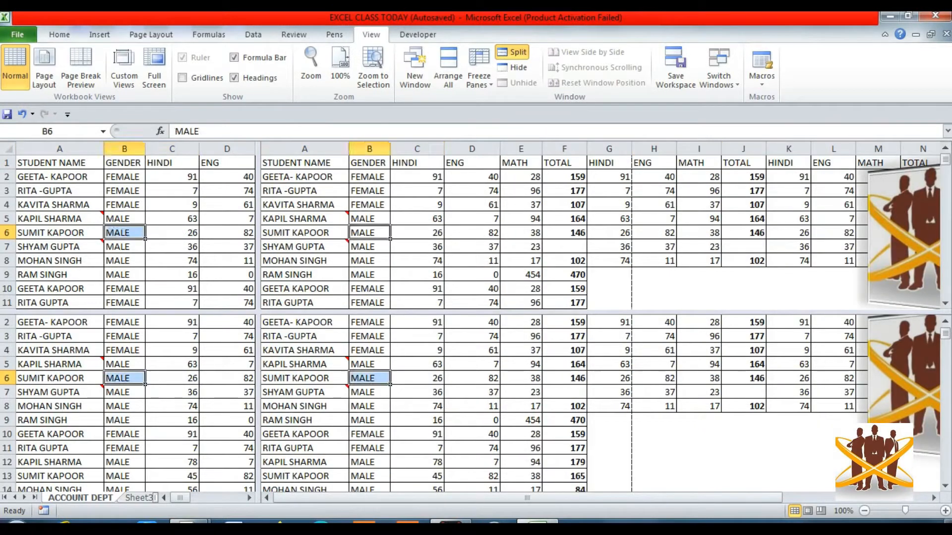
key(Up)
key(Up)
key(Up)
key(Up)
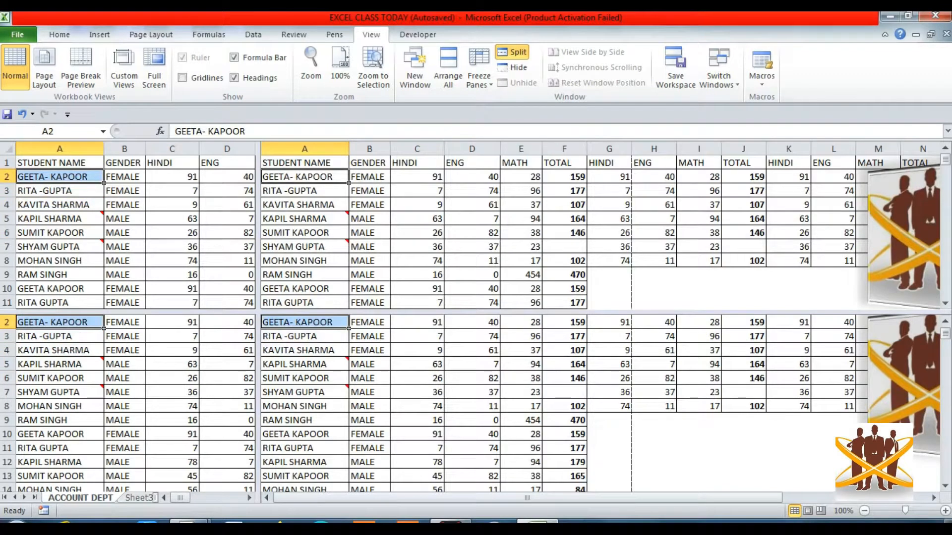
Hide the workbook window and unhide EXCEL CLASS TODAY (Autosaved)
click(513, 68)
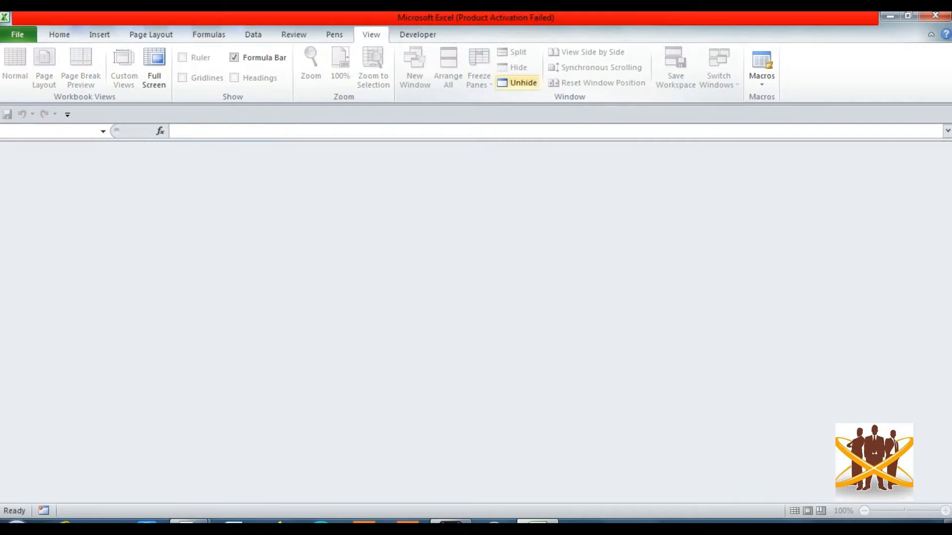
click(518, 83)
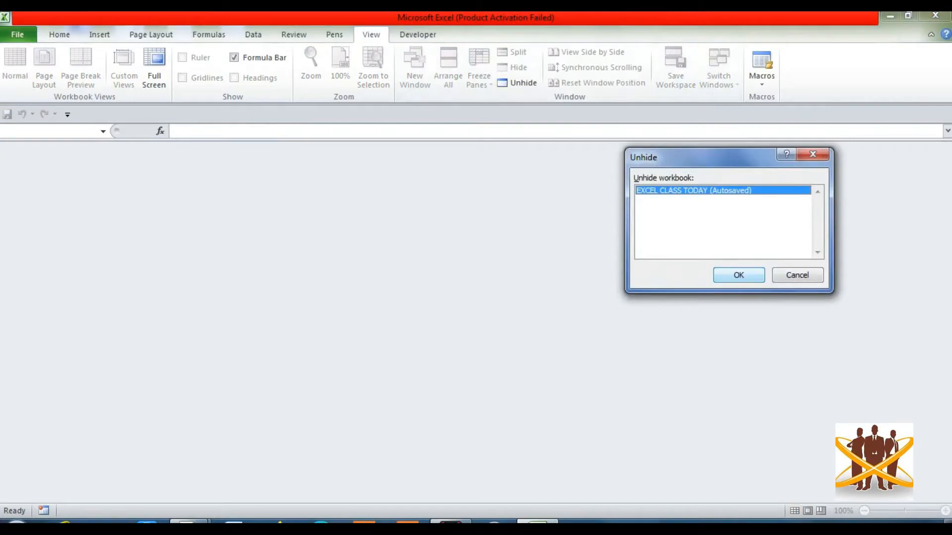
click(738, 275)
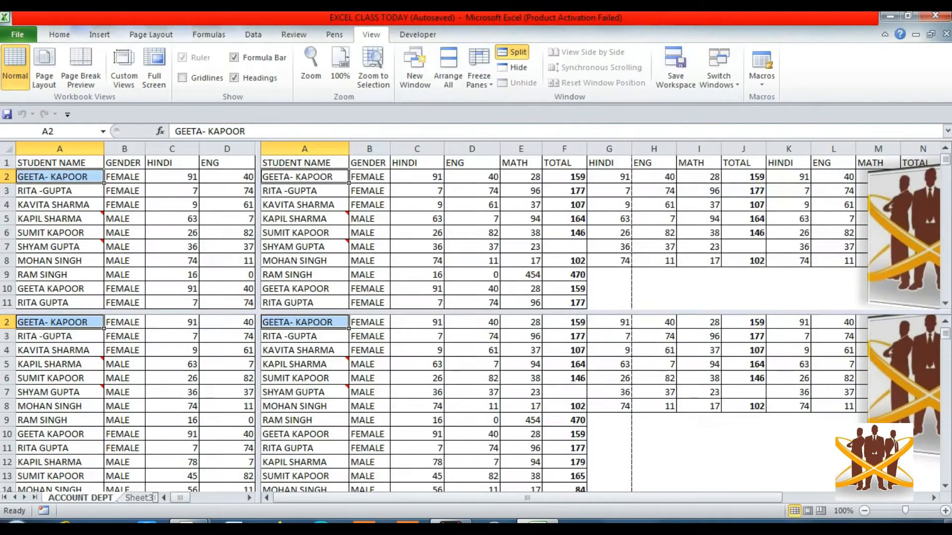
Replace the four-pane split with a horizontal split from cell A2, placing the divider below row 12
click(513, 52)
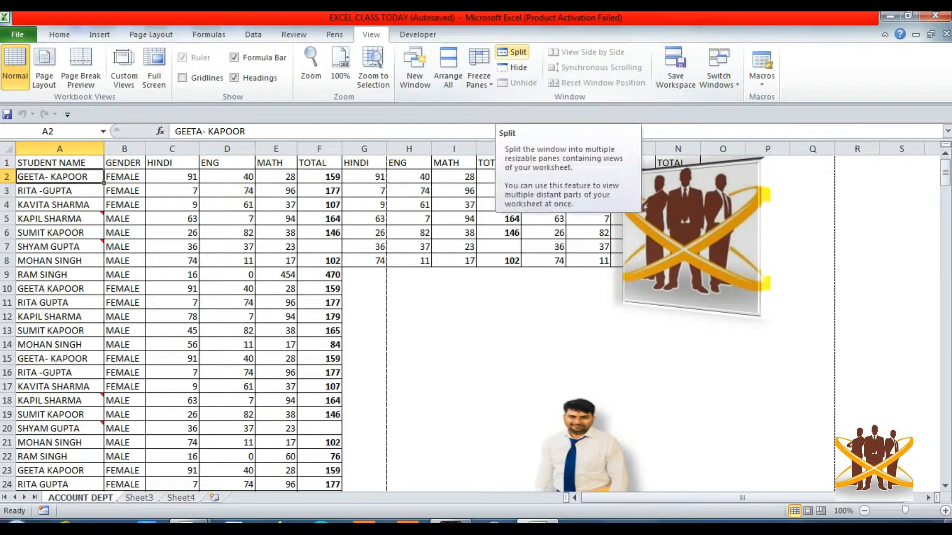
click(513, 52)
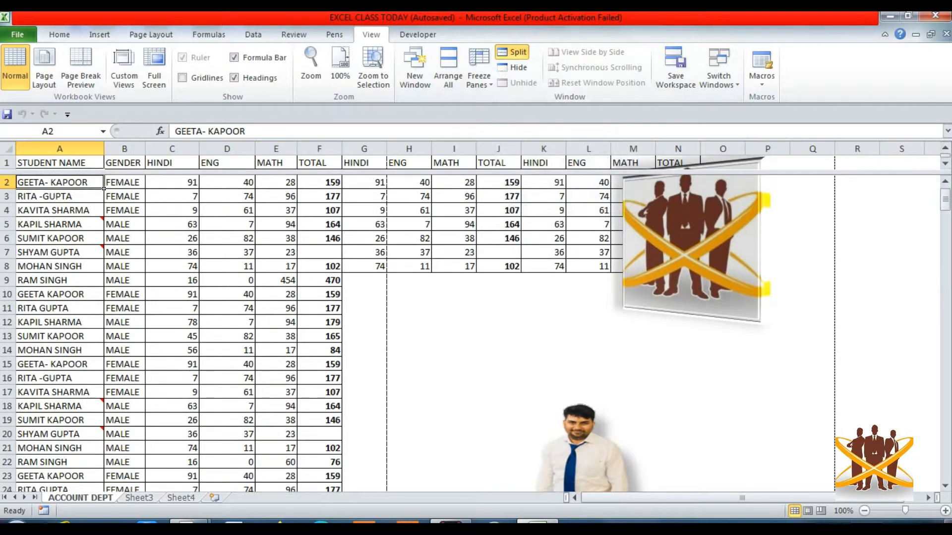
drag(476, 172, 476, 326)
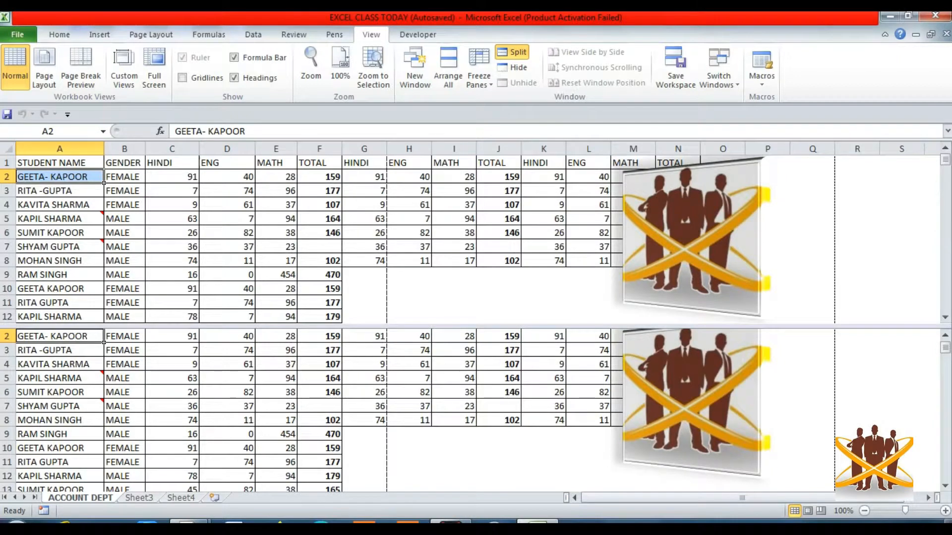
Examine how the upper and lower panes behave while moving down column A from A2 to A29
key(Down)
key(Down)
key(Down)
key(Down)
key(Down)
key(Down)
key(Down)
key(Down)
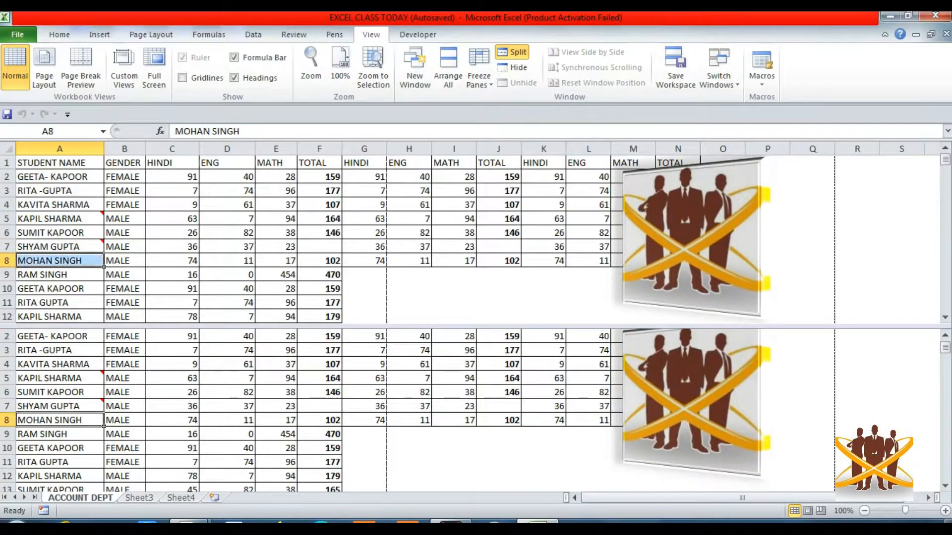
key(Down)
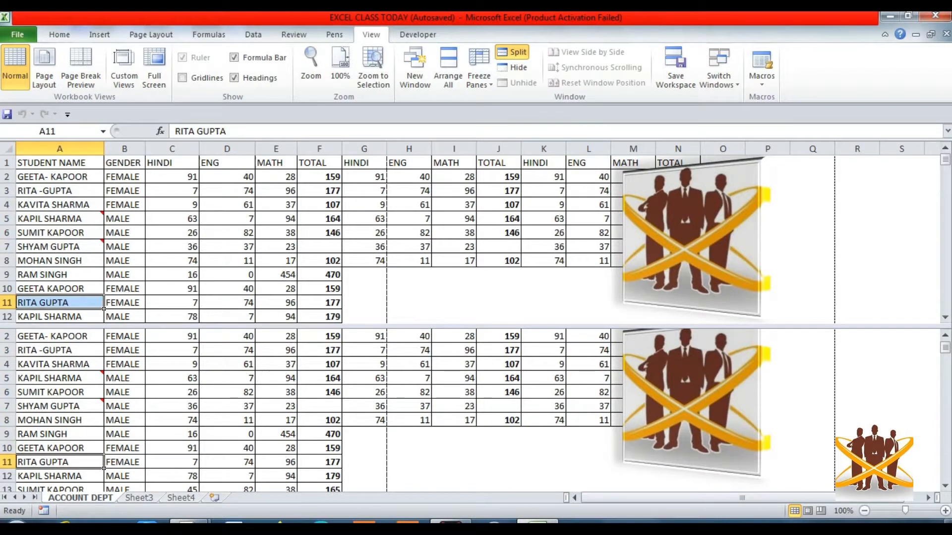
key(Down)
key(Down)
key(Down)
key(Down)
key(Down)
key(Down)
key(Down)
key(Down)
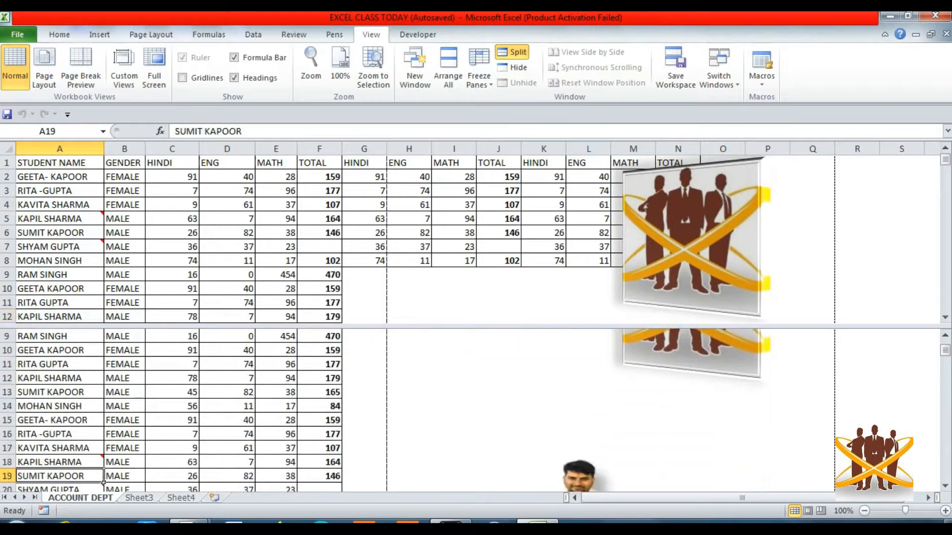
key(Down)
key(Down)
key(Down)
key(Down)
key(Down)
key(Down)
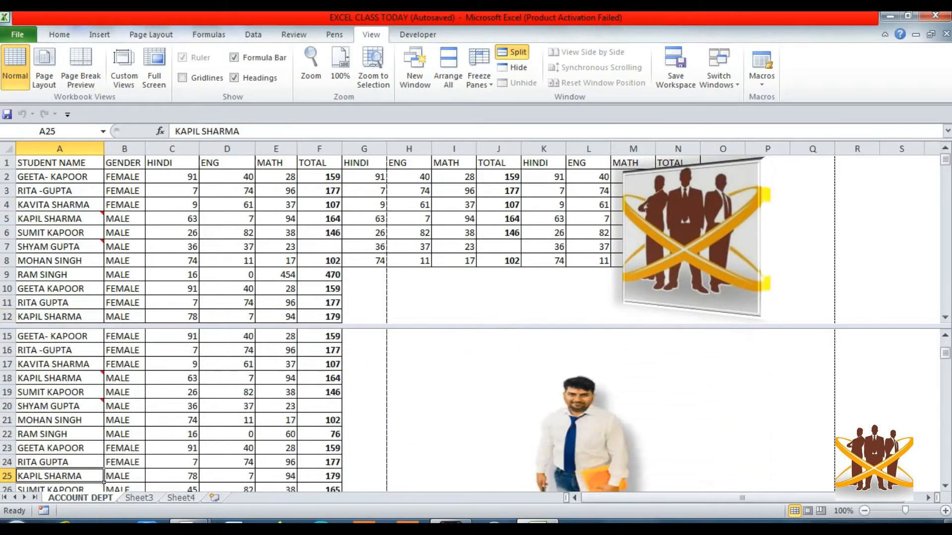
key(Down)
key(Down)
key(Down)
key(Down)
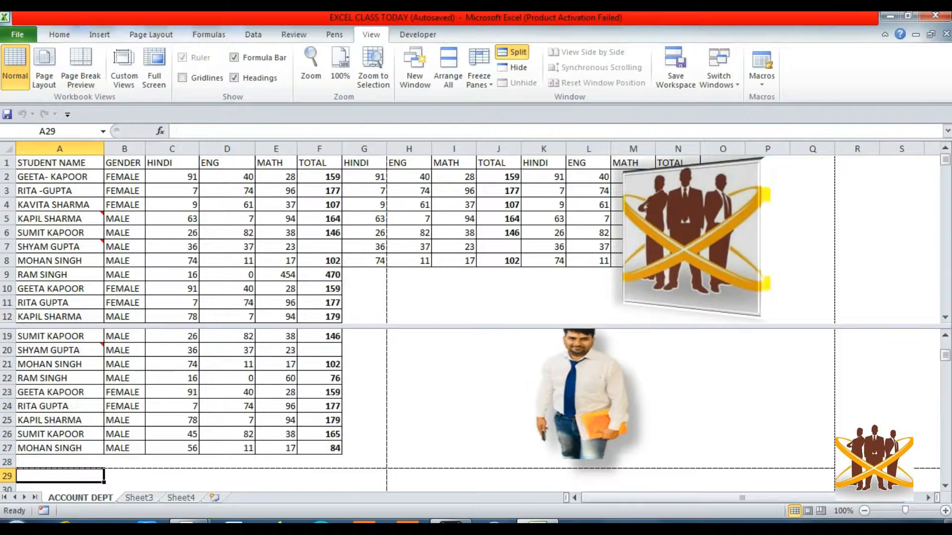
Examine how the two split panes behave while moving up column D from D21 to the ENG header in D1
mouse_move(105, 341)
click(251, 367)
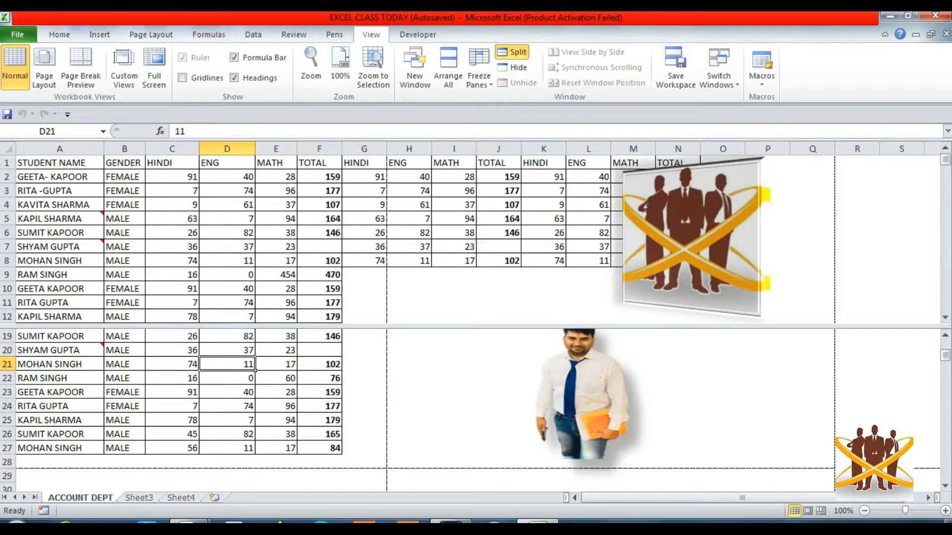
key(Up)
key(Up)
key(Up)
key(Up)
key(Up)
key(Up)
key(Up)
key(Up)
key(Up)
key(Up)
key(Up)
key(Up)
key(Up)
key(Up)
key(Up)
key(Up)
key(Up)
key(Up)
key(Up)
key(Up)
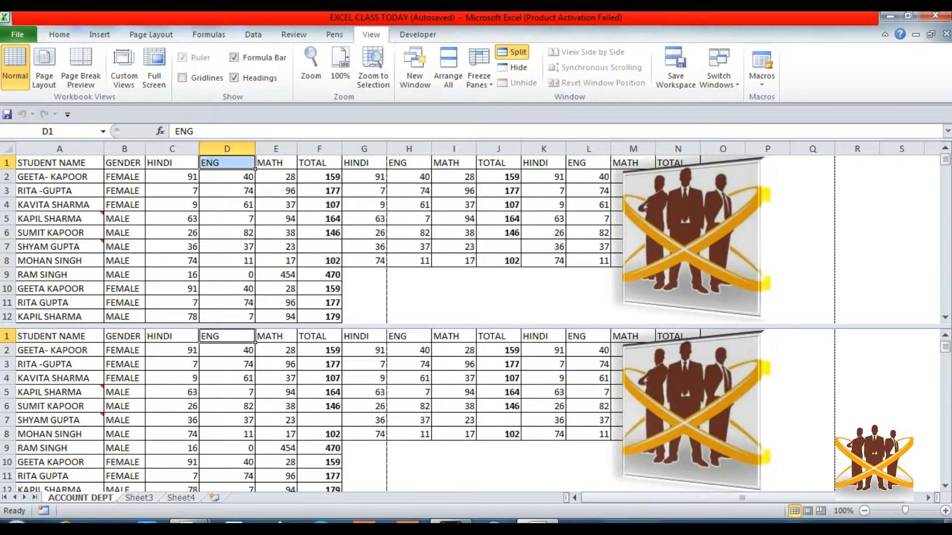
Remove the horizontal window split and select the empty cell J11
click(513, 52)
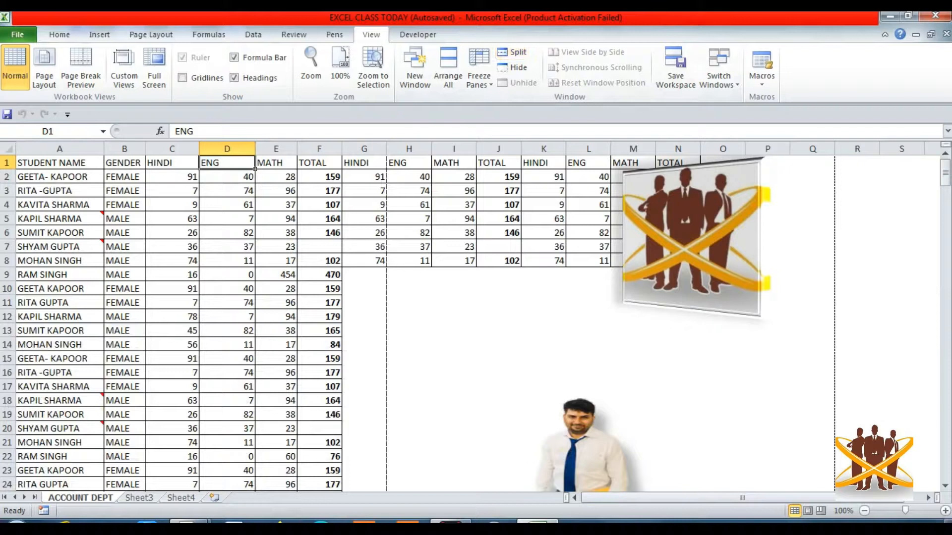
click(337, 347)
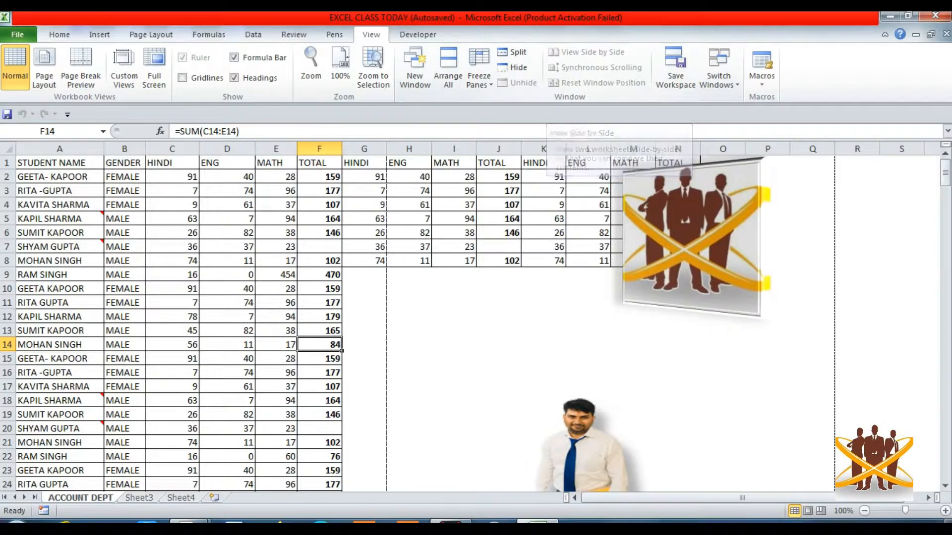
click(498, 302)
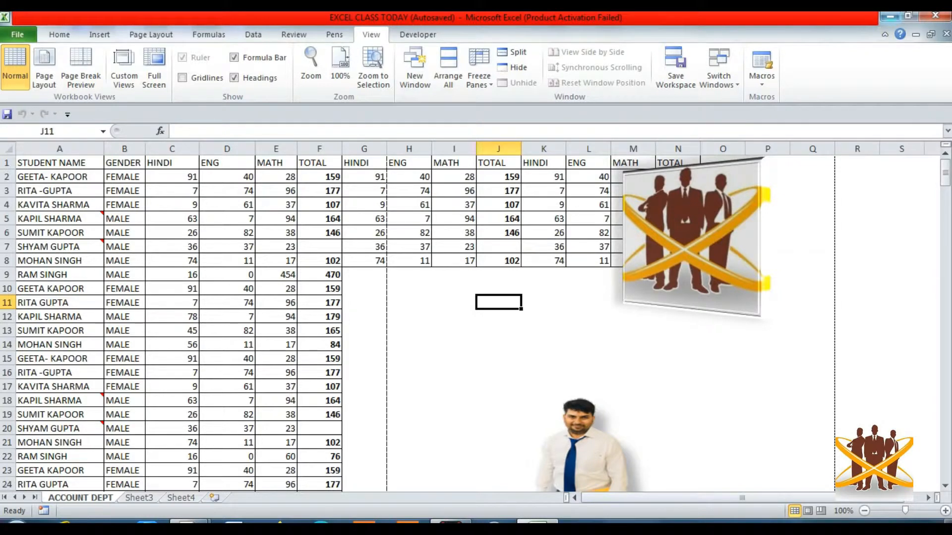
Open the EXCEL CLASS TODAY workbook from the desktop and hide the ink annotations on its EWAY BILL sheet
click(889, 17)
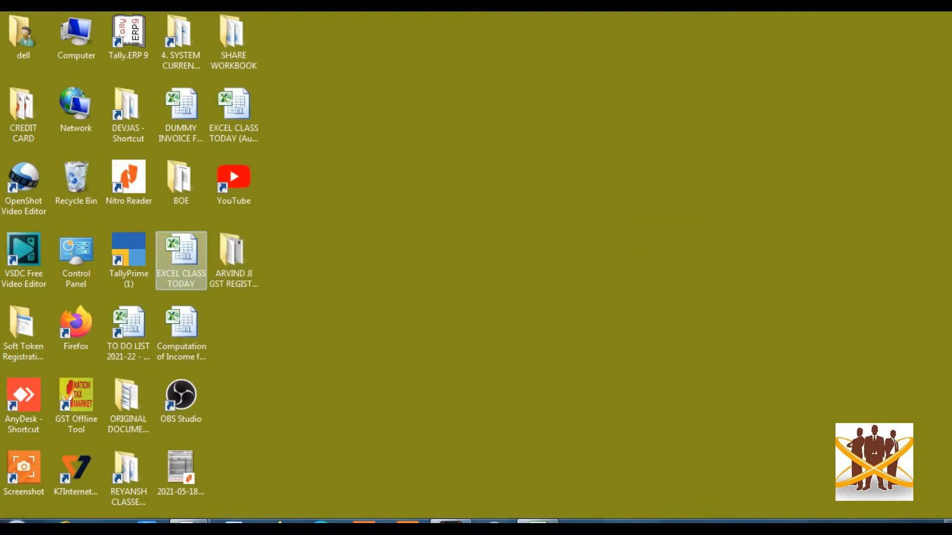
click(537, 522)
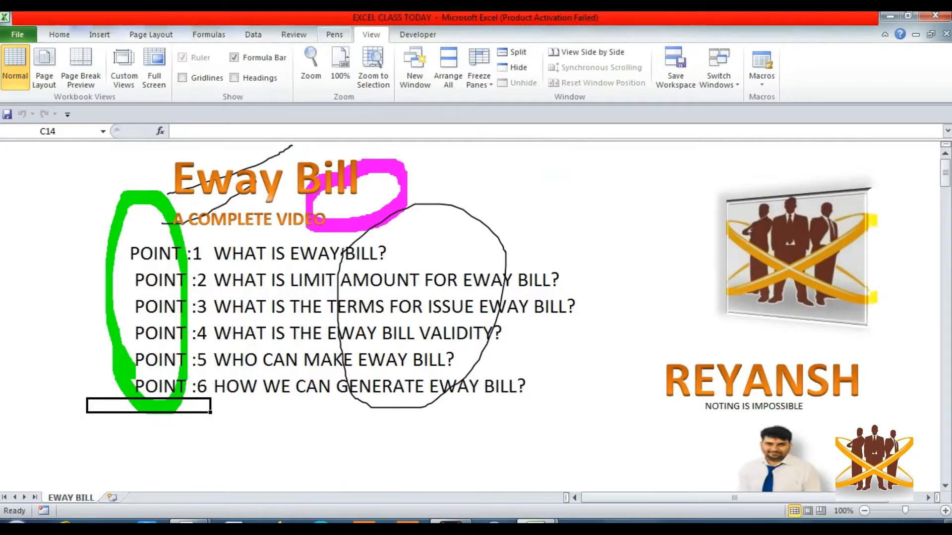
click(293, 34)
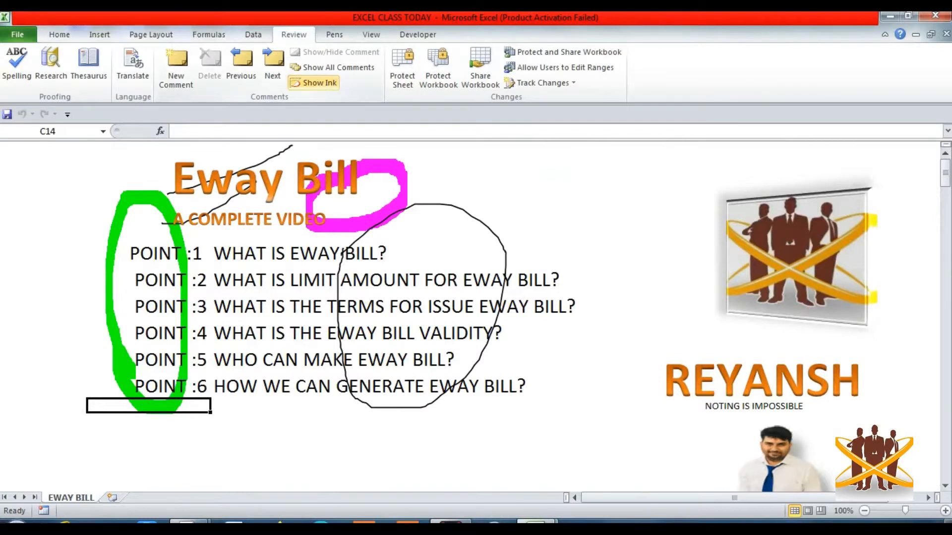
click(313, 83)
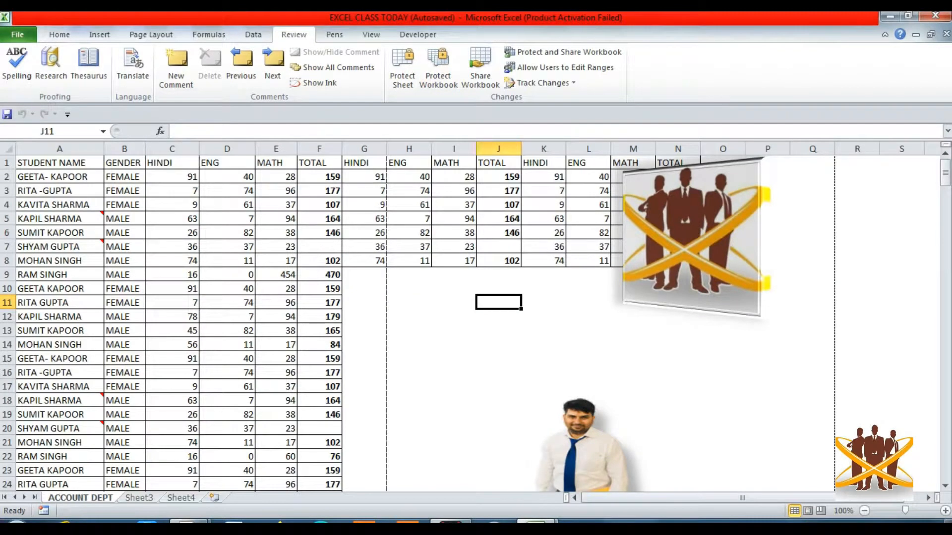
Return to the autosaved marks workbook and view it side by side with EXCEL CLASS TODAY
mouse_move(537, 526)
click(371, 34)
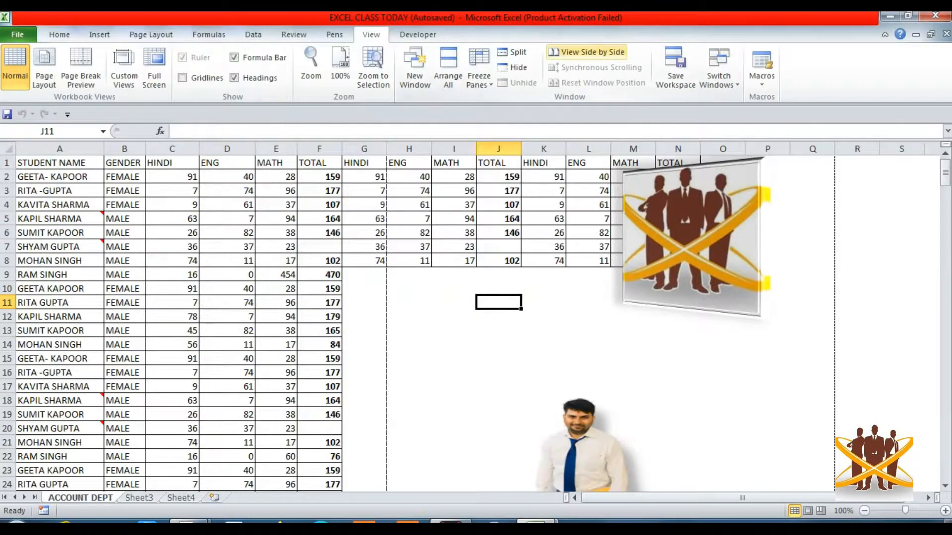
click(586, 52)
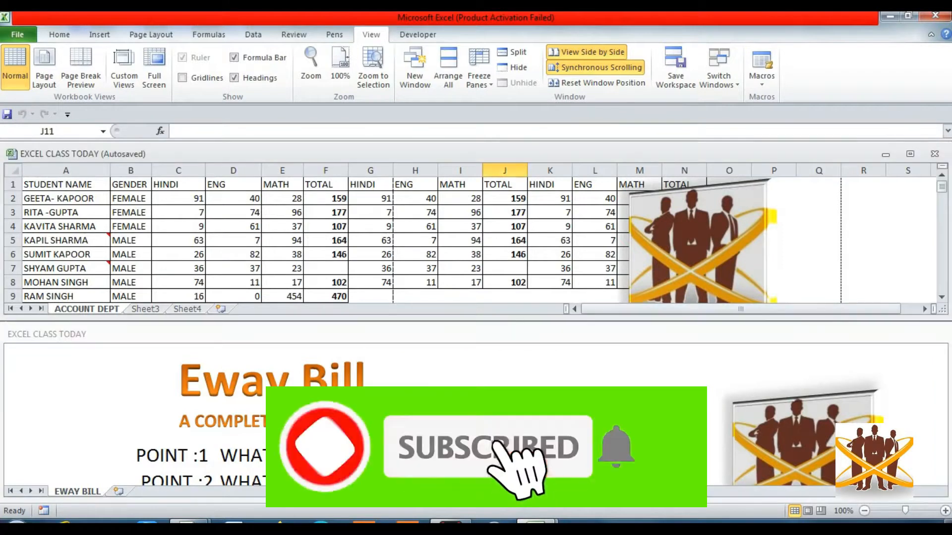
Examine synchronous scrolling of the two workbooks while moving down column E of the marks sheet and back to row 8
click(282, 241)
key(Down)
key(Down)
key(Down)
key(Down)
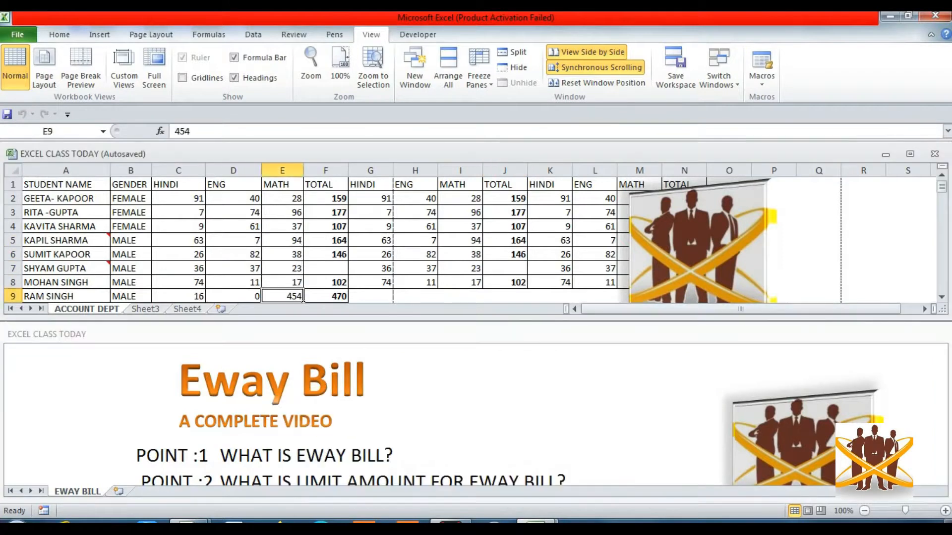
key(Down)
key(Down)
key(Up)
key(Up)
key(Up)
key(Right)
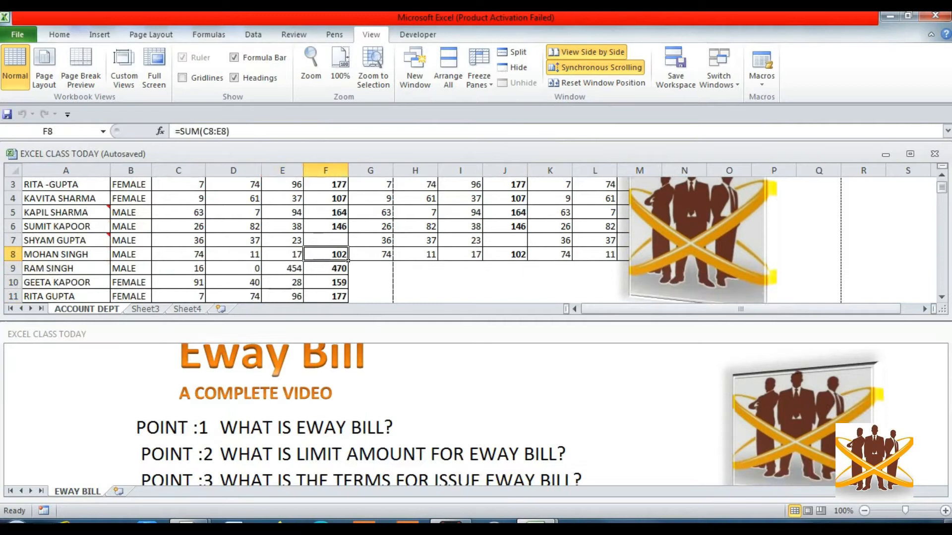
key(Right)
key(Right)
key(Down)
key(Left)
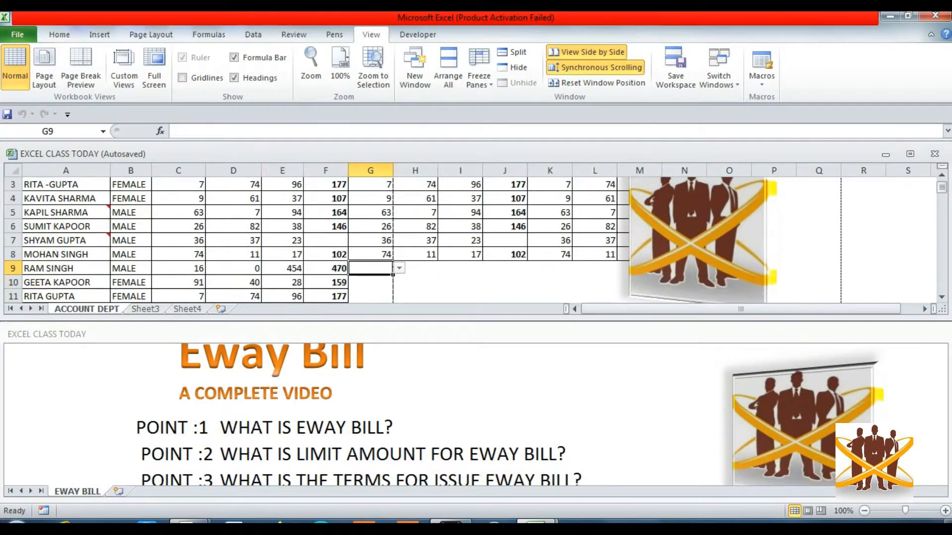
text(233)
key(Escape)
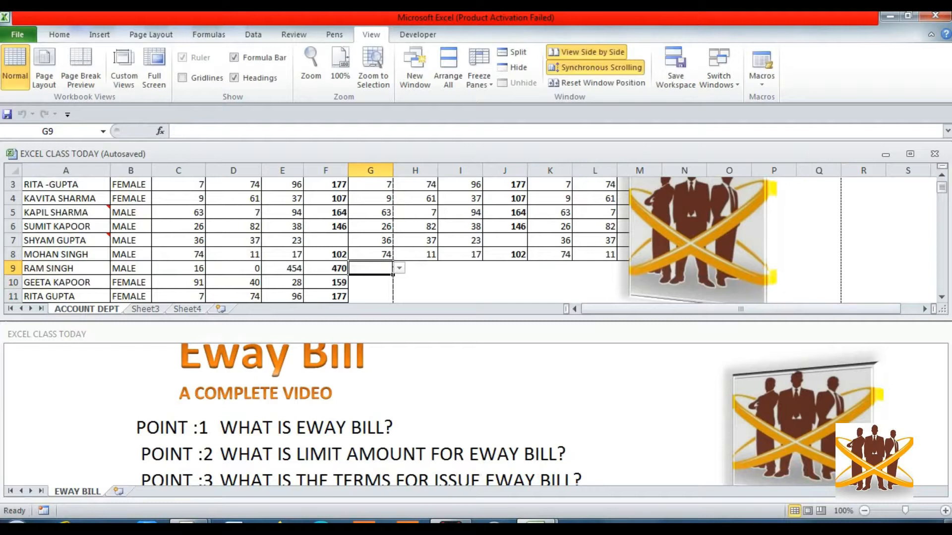
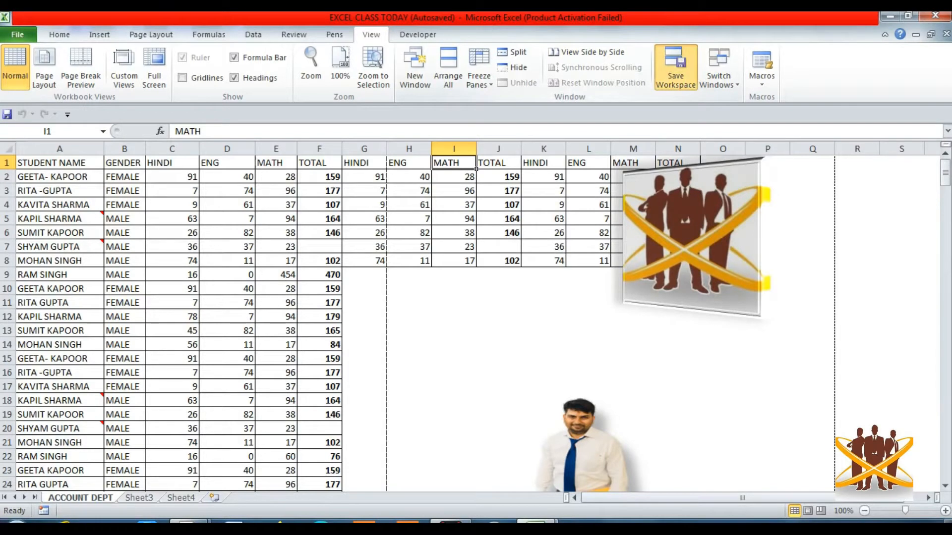
Save the open windows as a workspace named REYANSH WORKSPACE on the desktop, saving the changes to both workbooks
click(676, 70)
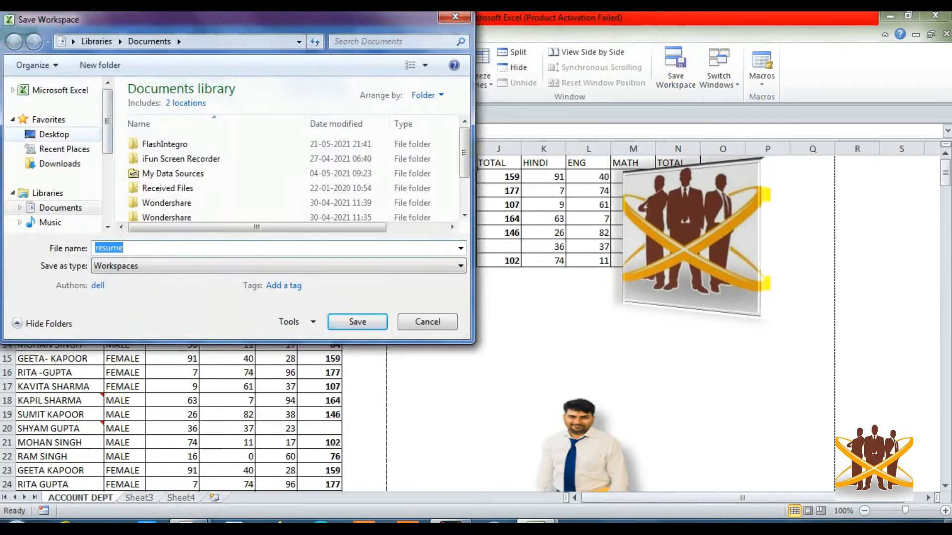
click(47, 134)
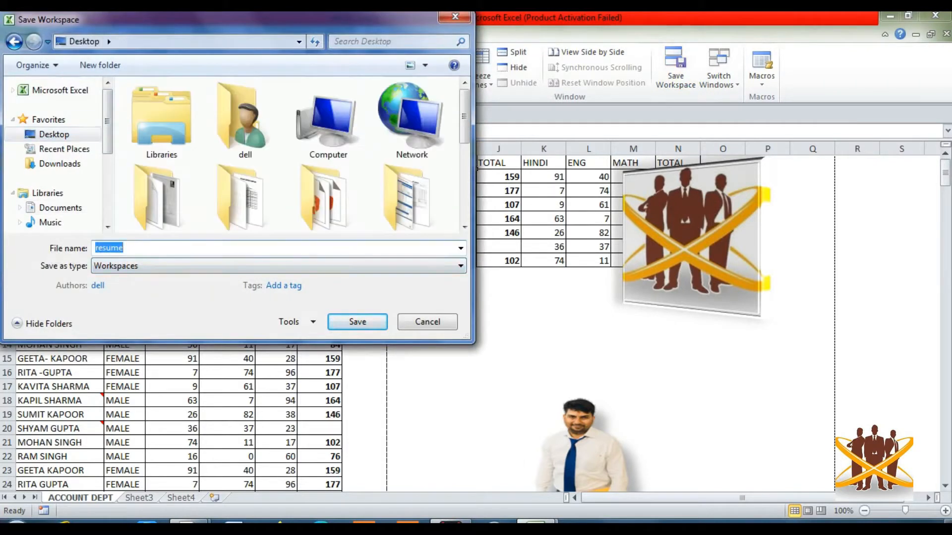
text(REYANSH )
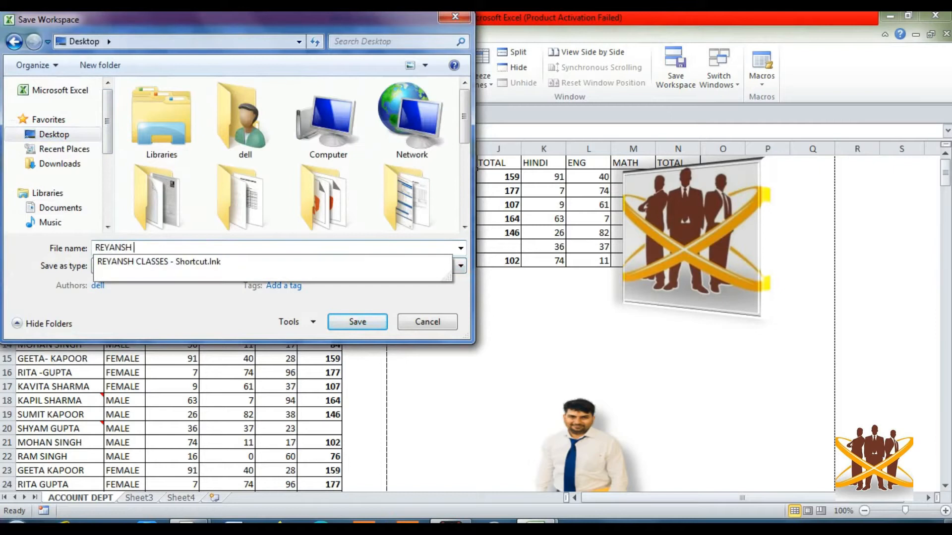
text(WORK)
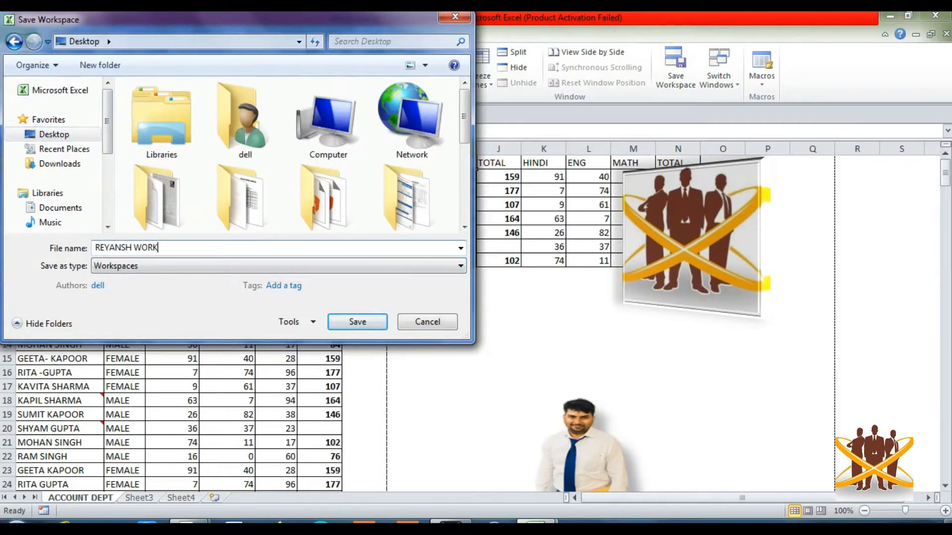
text(SPACE)
key(Return)
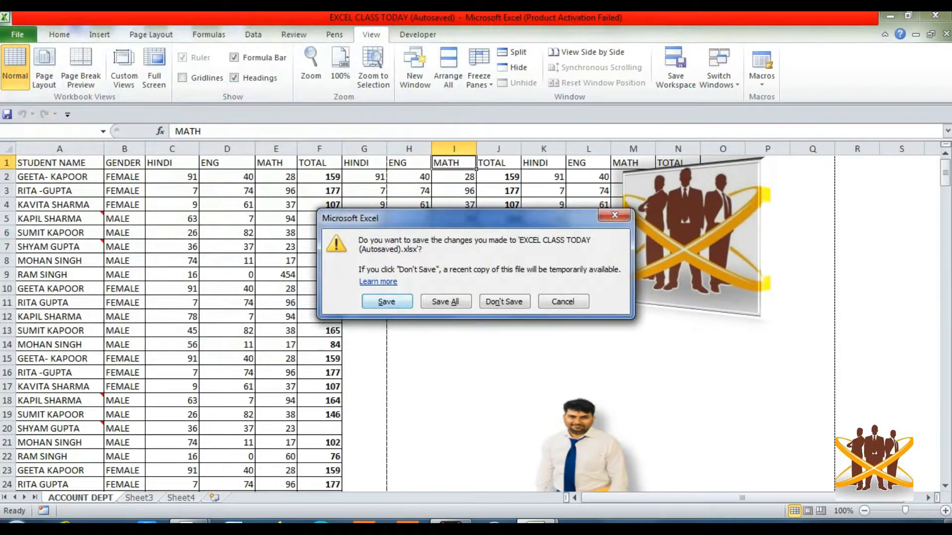
key(Return)
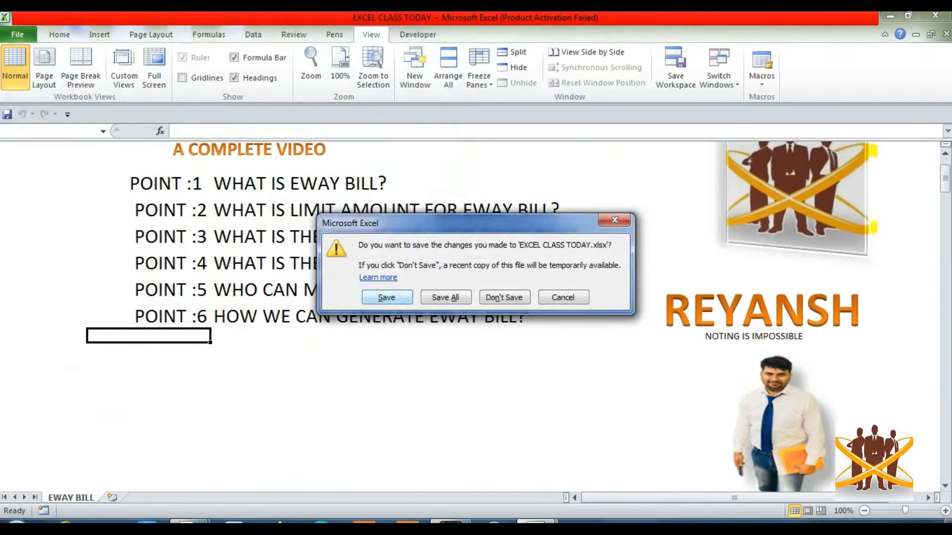
key(Return)
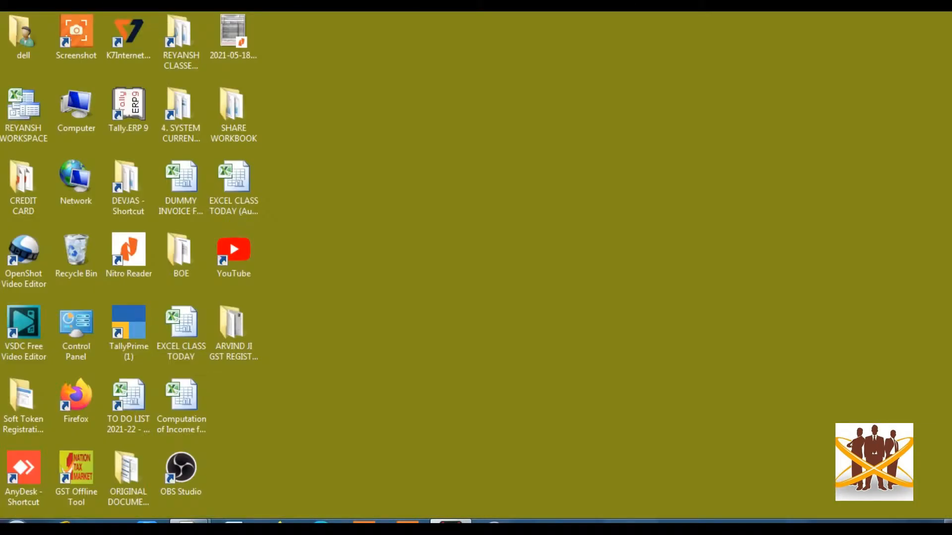
Turn off automatic arrangement of the desktop icons so that the REYANSH WORKSPACE icon can be placed freely
drag(23, 107, 484, 137)
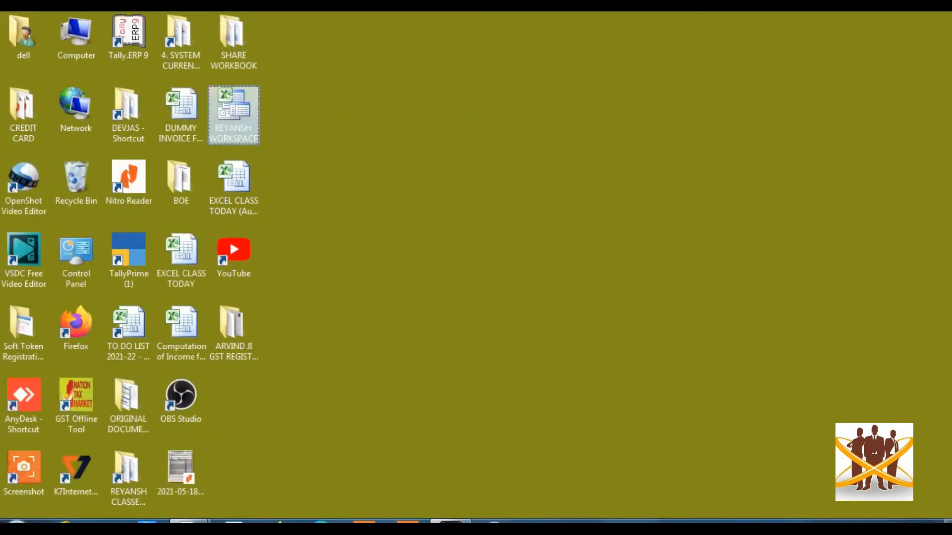
click(476, 149)
right_click(413, 89)
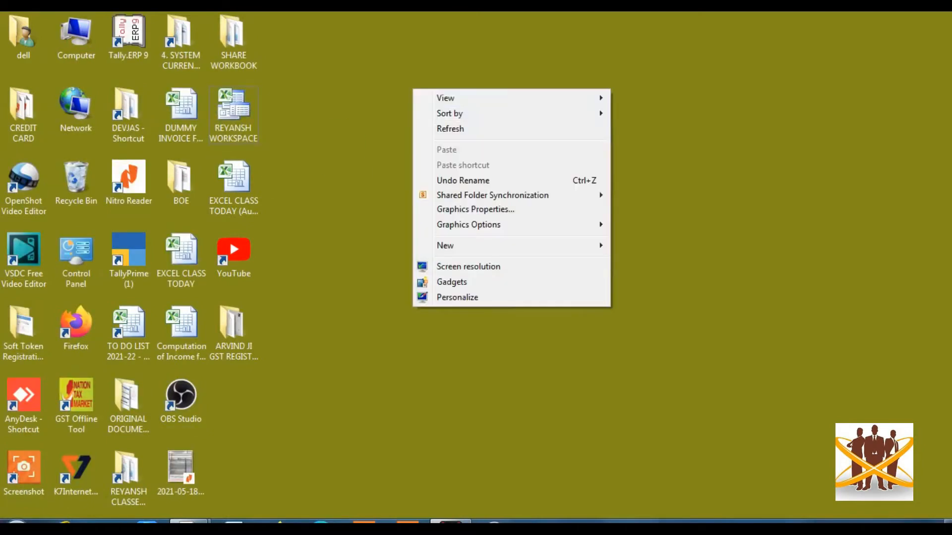
mouse_move(446, 98)
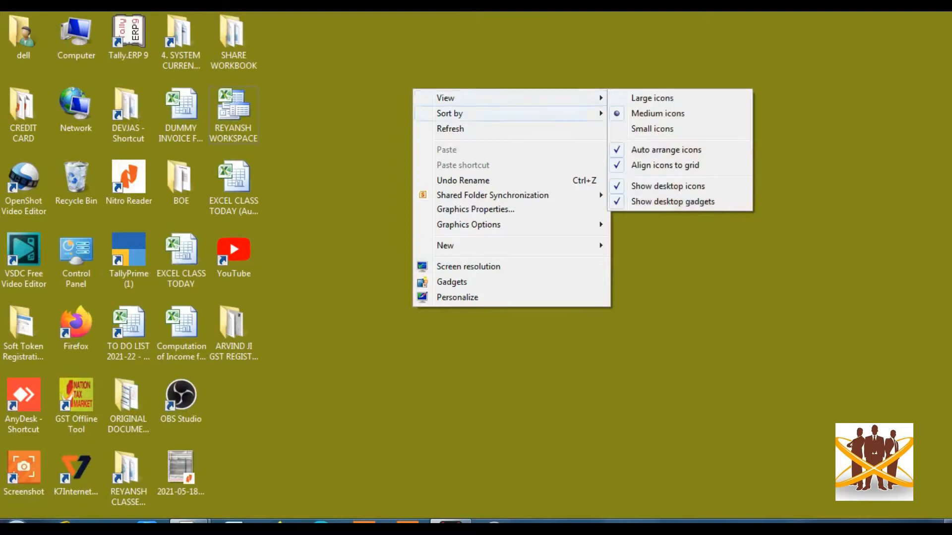
click(665, 149)
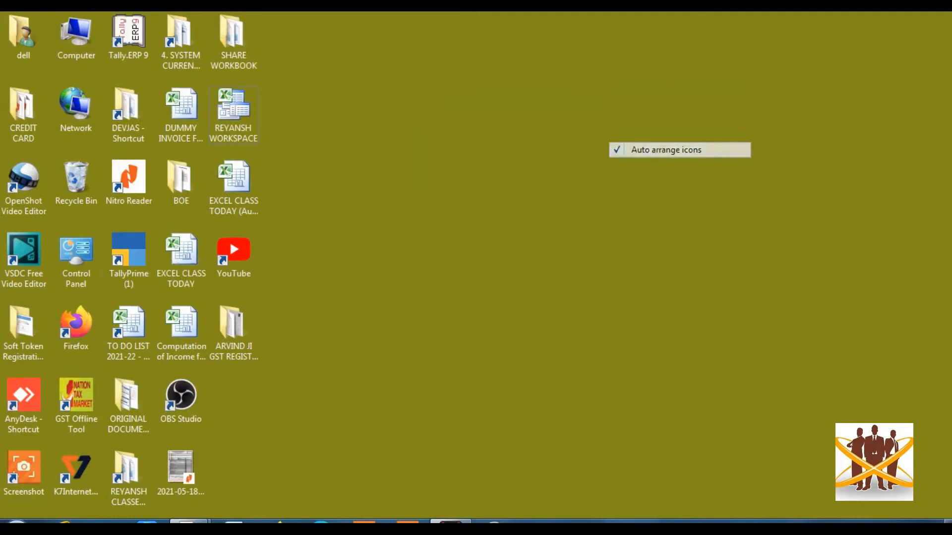
Move the REYANSH WORKSPACE icon to an empty area of the desktop, open it and dismiss the activation wizard
drag(233, 114, 653, 111)
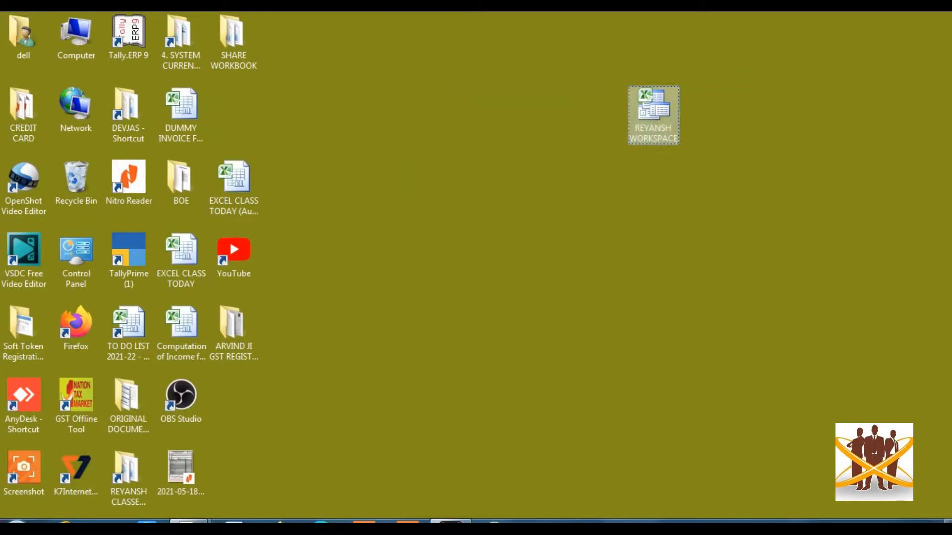
double_click(653, 111)
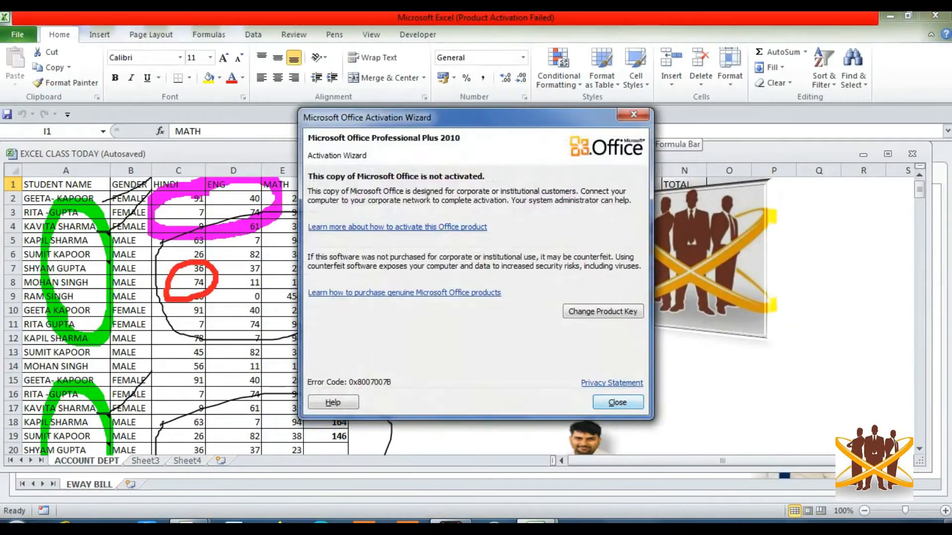
key(Return)
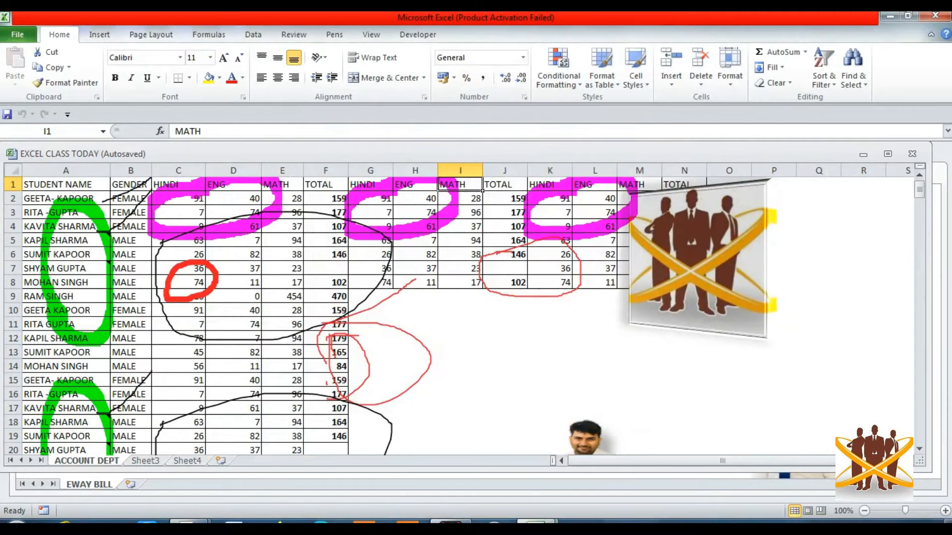
Switch back and forth between the EXCEL CLASS TODAY and autosaved marks workbook windows, ending on EXCEL CLASS TODAY
click(370, 34)
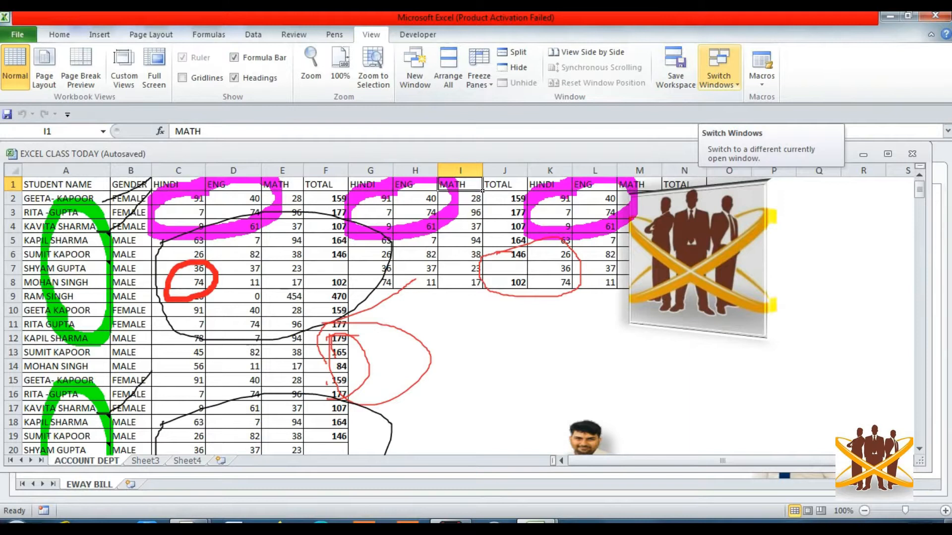
click(719, 70)
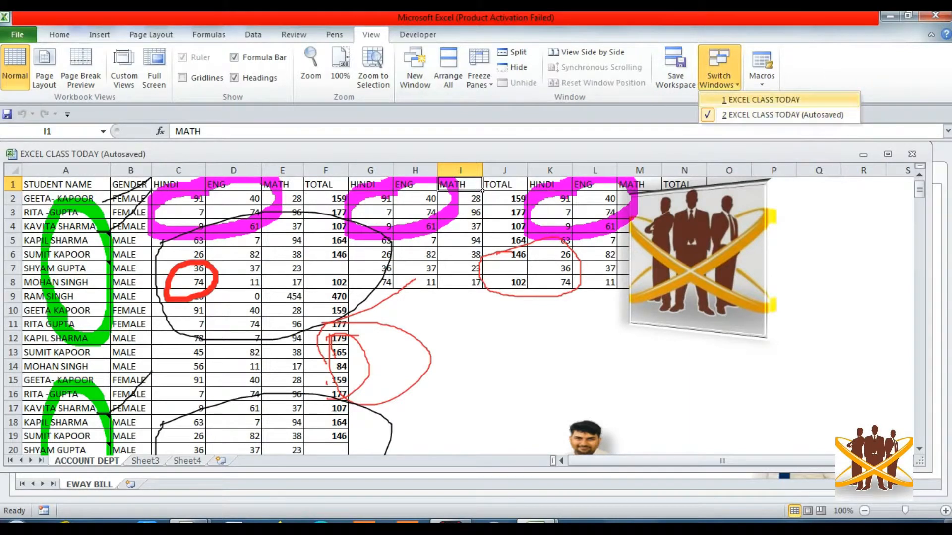
click(763, 99)
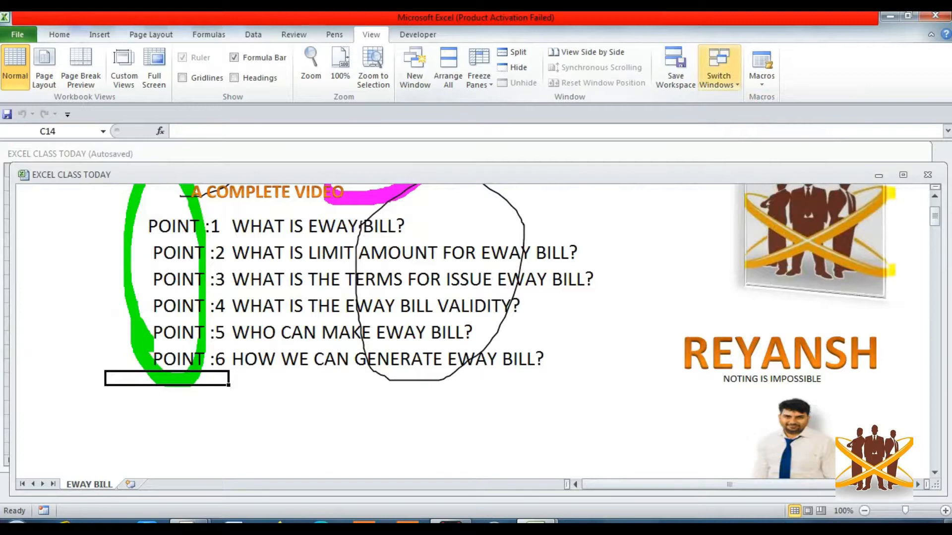
click(718, 74)
click(764, 113)
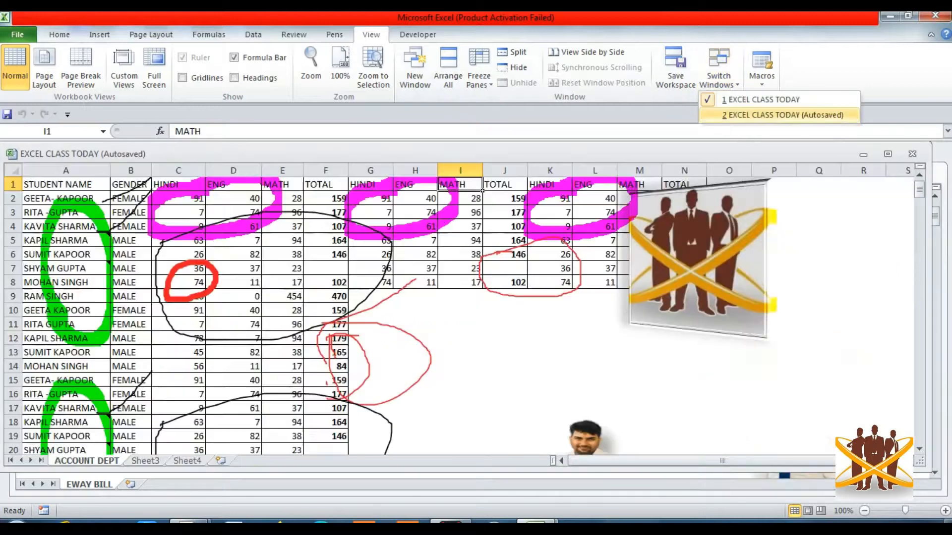
click(719, 75)
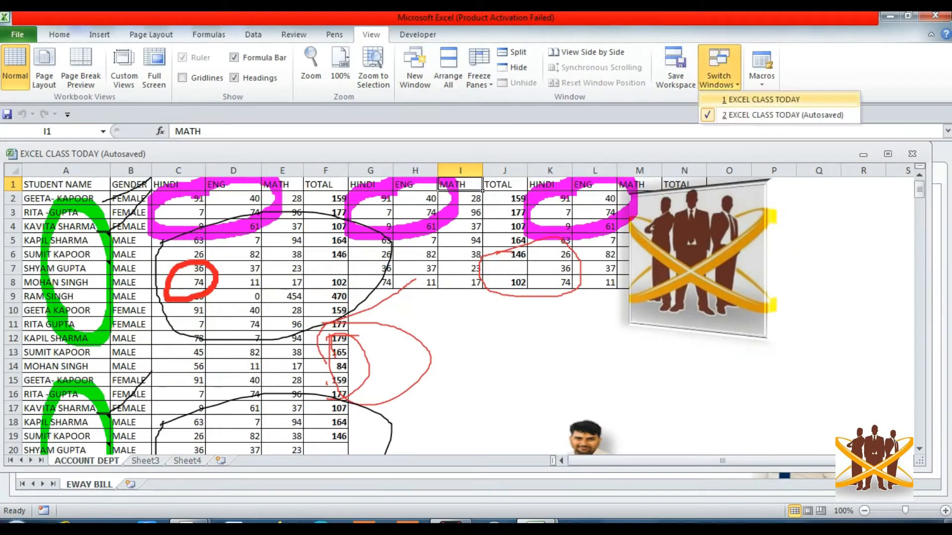
click(766, 99)
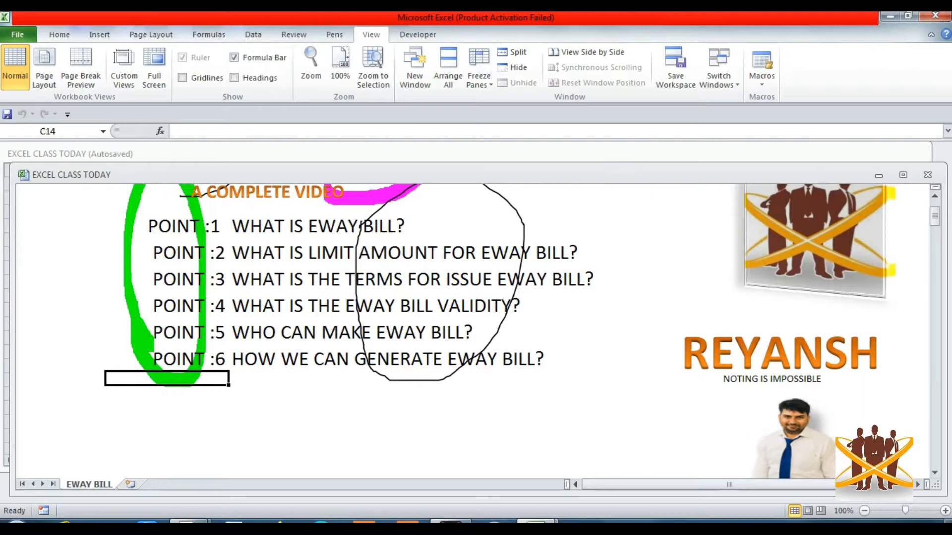
Insert a blank worksheet in the EXCEL CLASS TODAY workbook and return to the EWAY BILL sheet
click(131, 485)
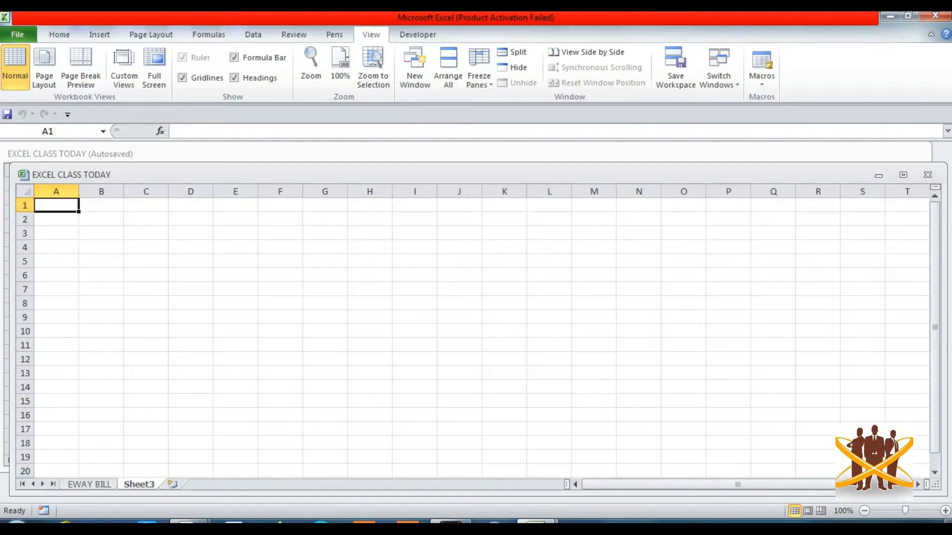
click(101, 233)
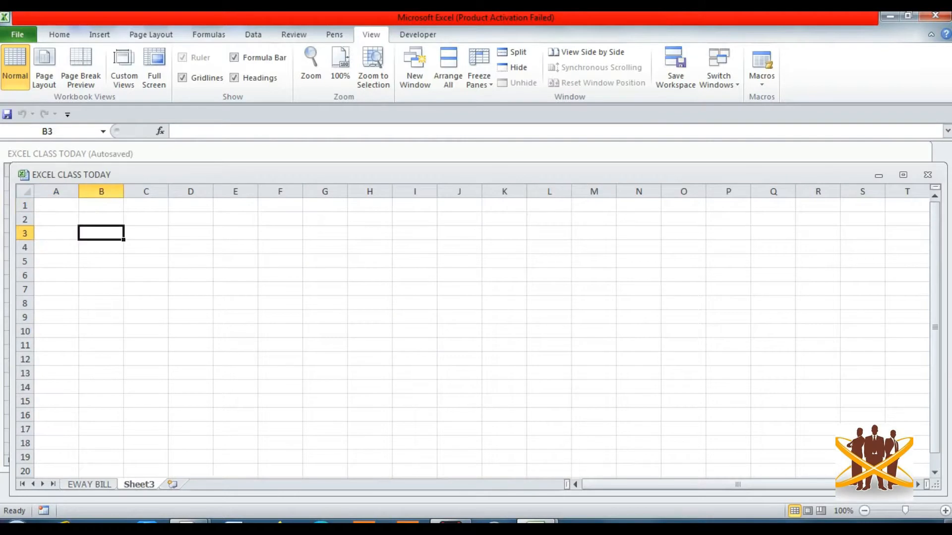
click(89, 485)
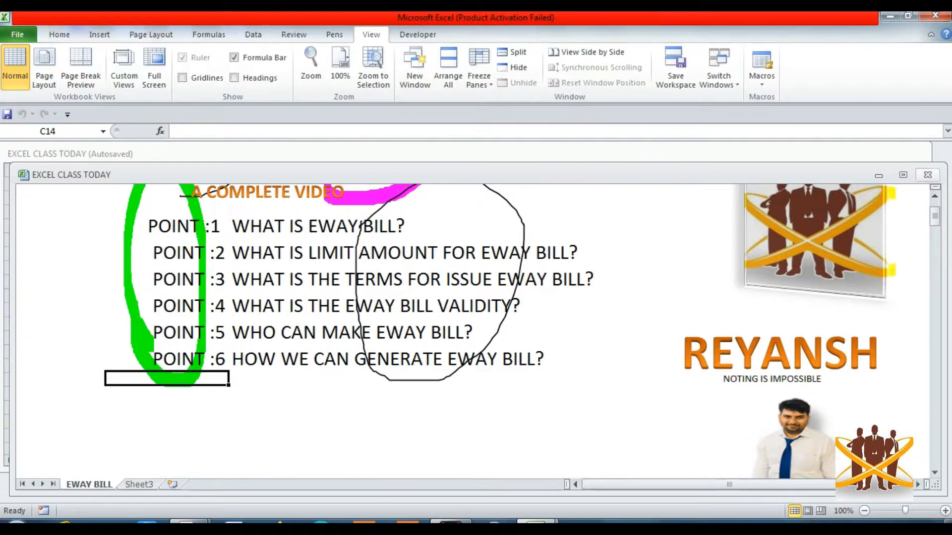
Close the EXCEL CLASS TODAY workbook without saving its changes
click(928, 175)
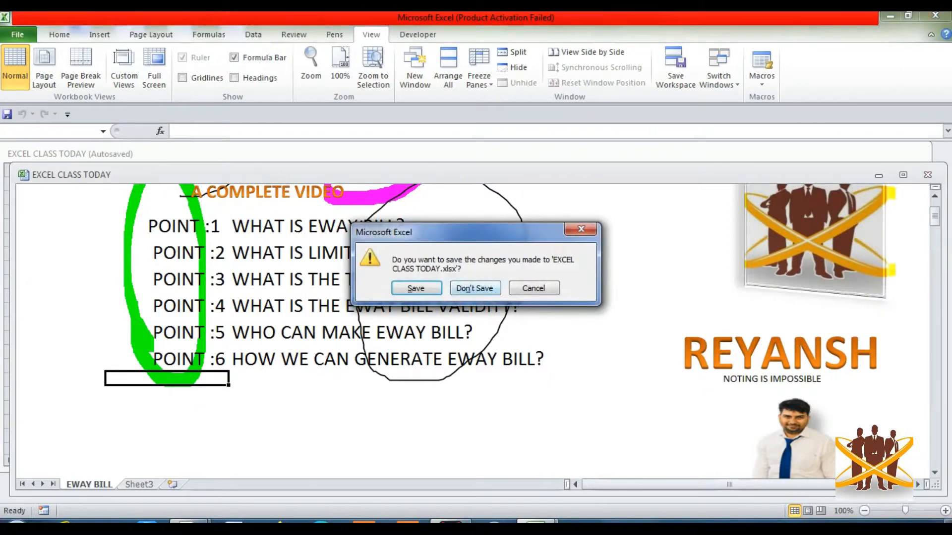
click(475, 288)
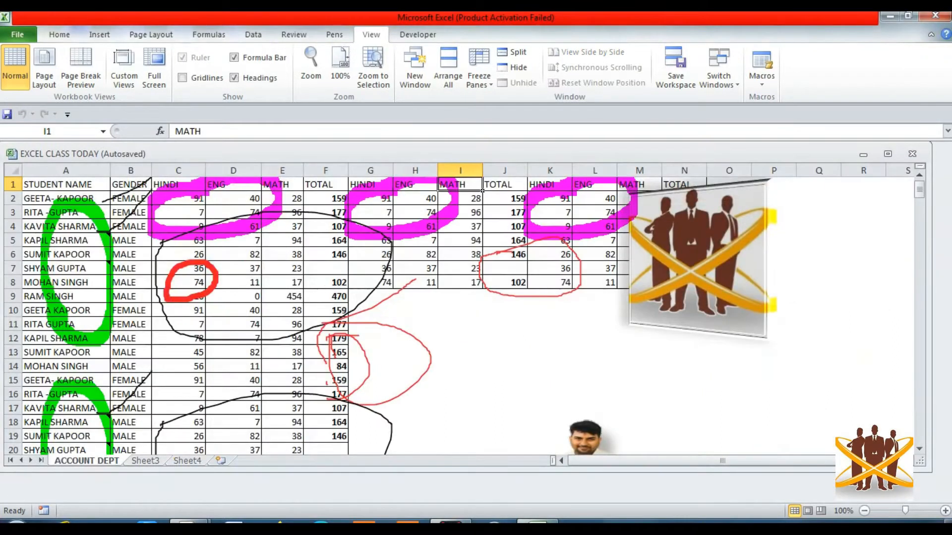
Hide the ink annotations on the ACCOUNT DEPT sheet and select cell D11
click(371, 294)
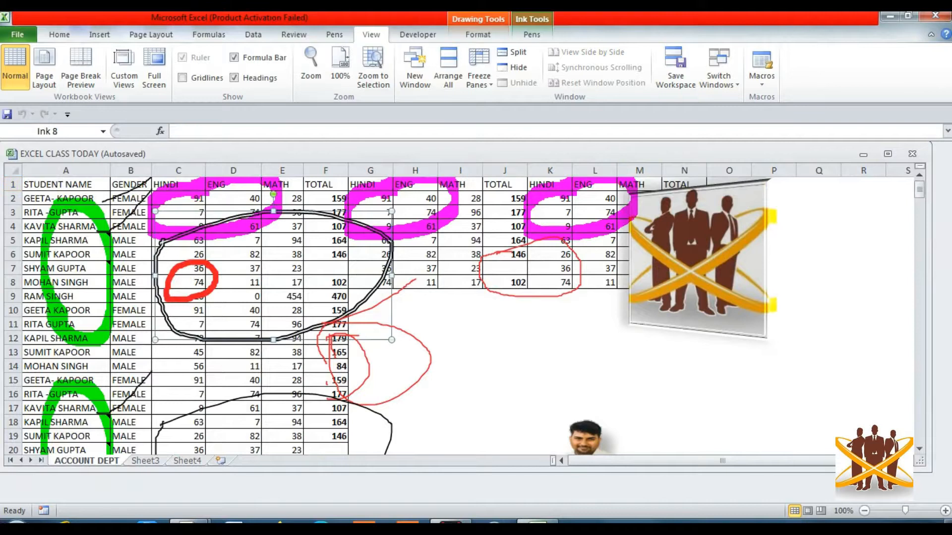
click(294, 34)
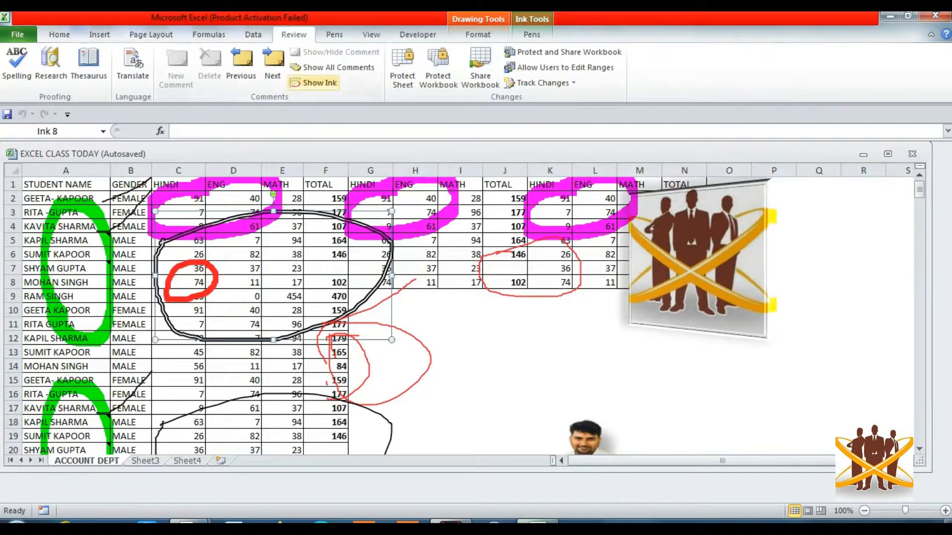
click(314, 83)
click(317, 83)
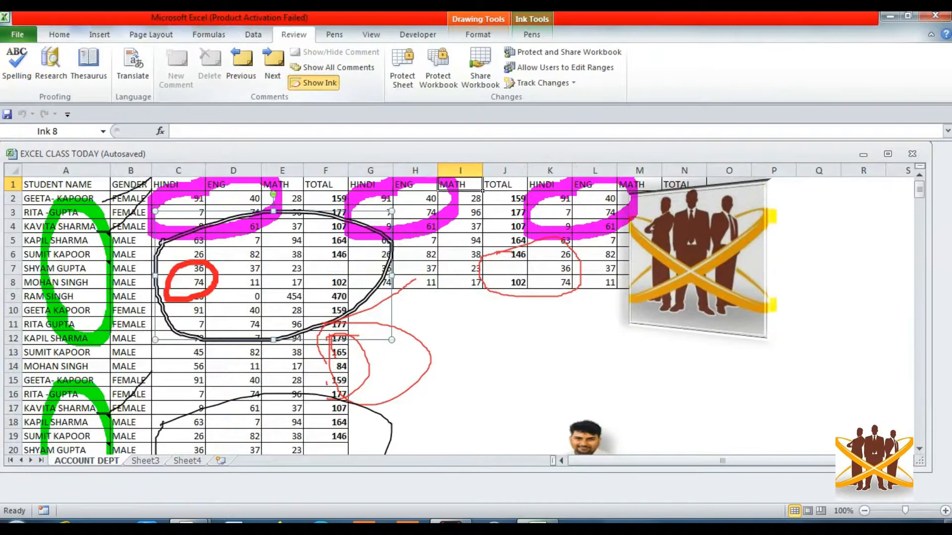
click(233, 324)
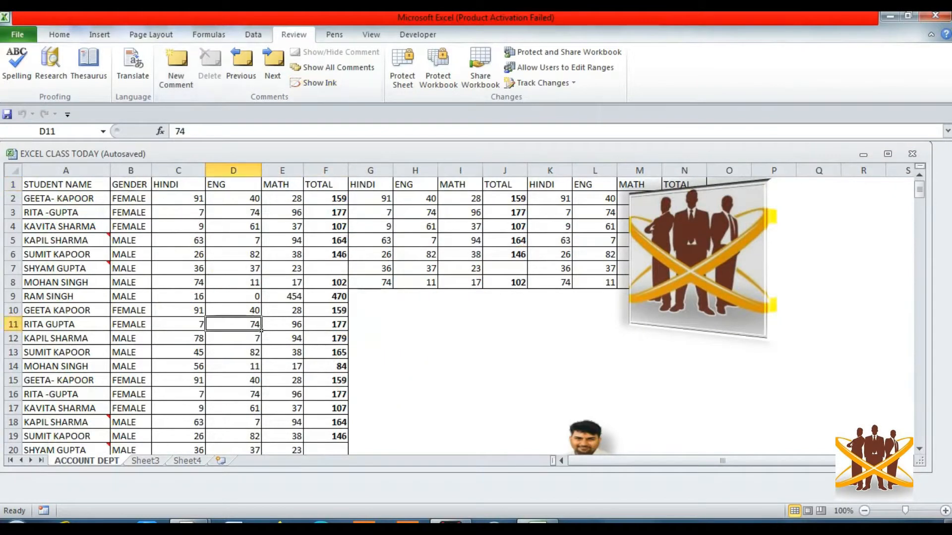
Copy the female students' marks table, headers included, from range A42:F54 of the ACCOUNT DEPT sheet
click(233, 338)
key(Down)
key(Down)
key(Down)
key(Down)
key(Down)
key(Down)
key(Down)
key(Down)
key(Down)
key(Down)
key(Down)
key(Down)
key(Down)
key(Down)
key(Down)
key(Down)
key(Down)
key(Down)
key(Down)
key(Down)
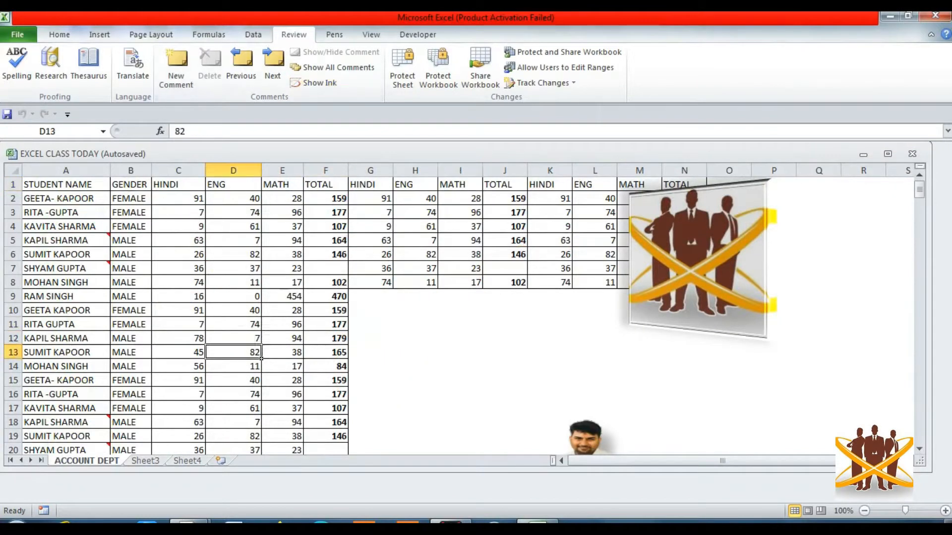
key(Down)
key(Down)
key(Down)
key(Down)
key(Down)
key(Down)
key(Down)
key(Down)
key(Down)
key(Down)
key(Down)
key(Down)
key(Down)
key(Down)
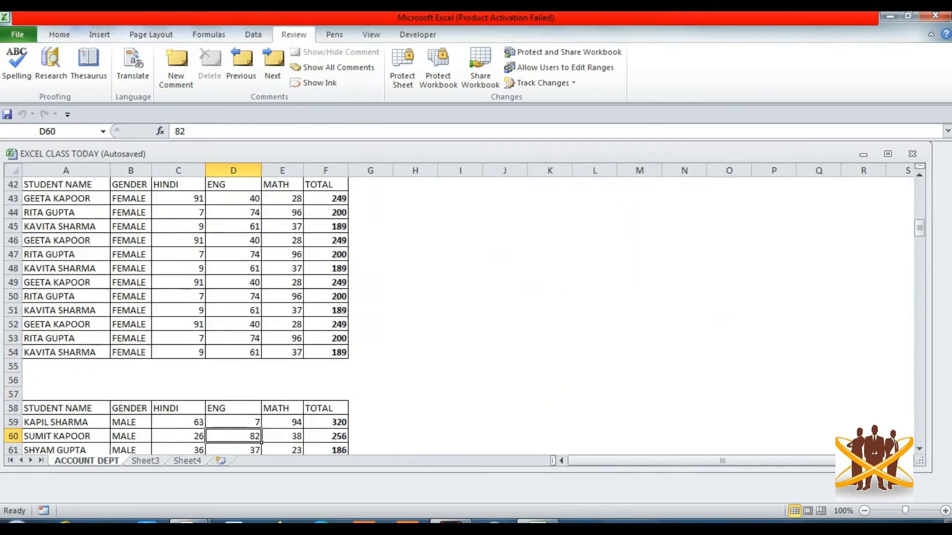
key(Up)
key(Up)
key(Up)
key(Up)
key(Up)
key(Up)
key(Up)
key(Up)
key(Up)
key(Up)
key(Up)
key(Up)
key(Up)
key(Up)
key(Up)
key(Up)
key(Up)
key(Up)
key(Up)
key(Up)
key(Down)
key(Down)
key(Down)
key(Down)
key(Down)
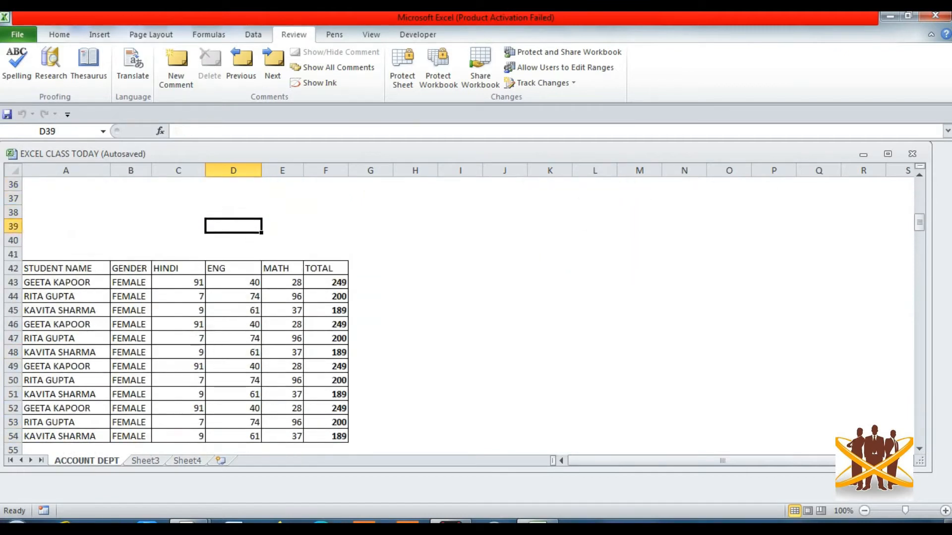
key(Left)
key(Left)
key(Left)
key(shift+Right)
key(shift+Right)
key(shift+Right)
key(shift+Right)
key(shift+Right)
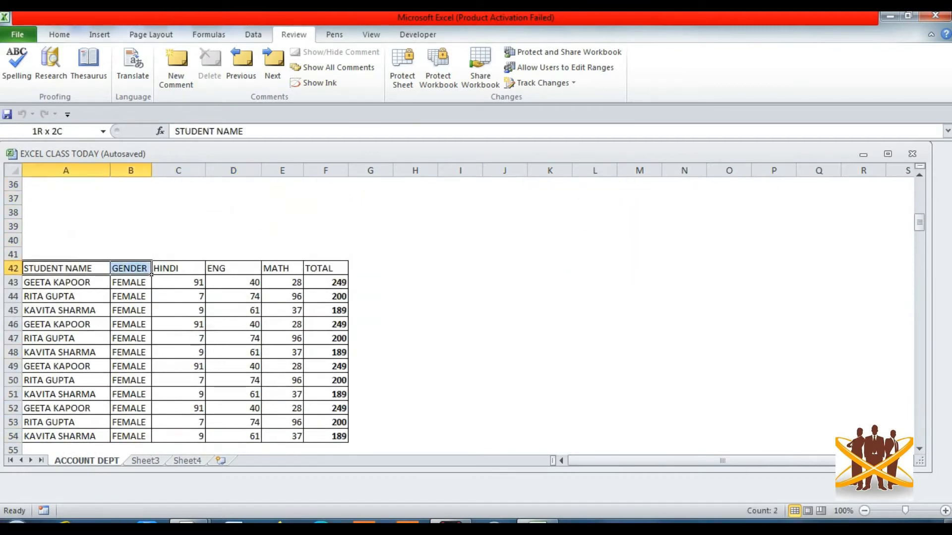
key(shift+Down)
key(shift+Down)
key(shift+Down)
key(shift+Down)
key(shift+Down)
key(shift+Down)
key(shift+Down)
key(shift+Down)
key(shift+Down)
key(shift+Down)
key(shift+Down)
key(shift+Down)
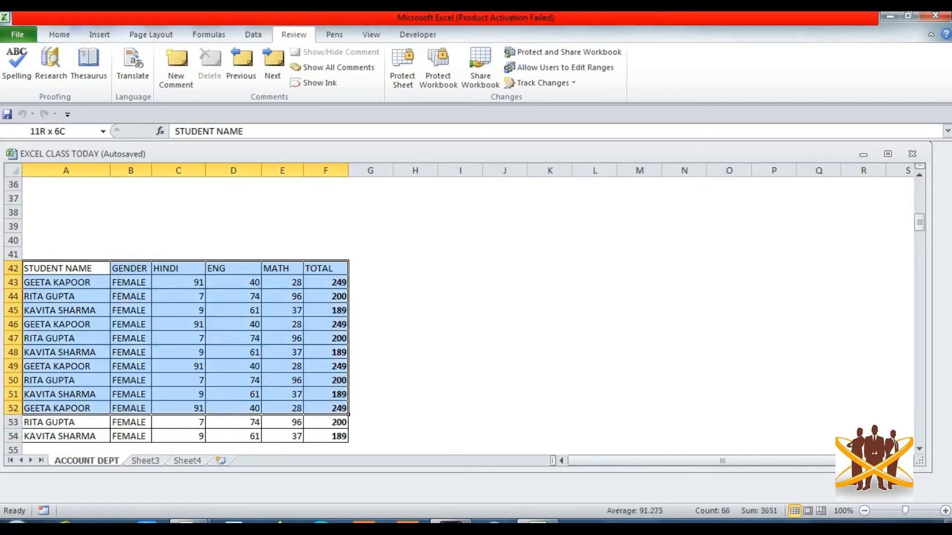
key(ctrl+c)
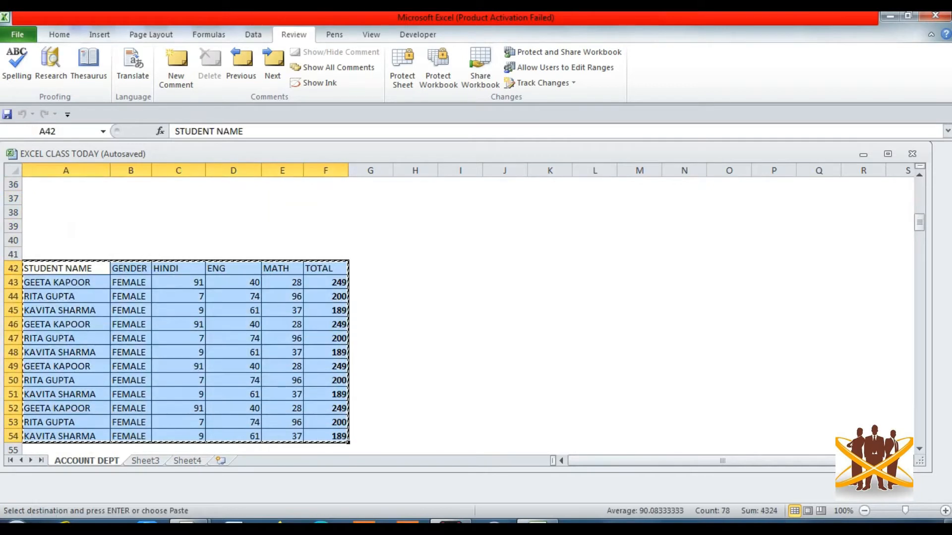
Paste the copied marks table into Sheet4 starting at cell A2
key(ctrl+Page_Down)
key(ctrl+Page_Down)
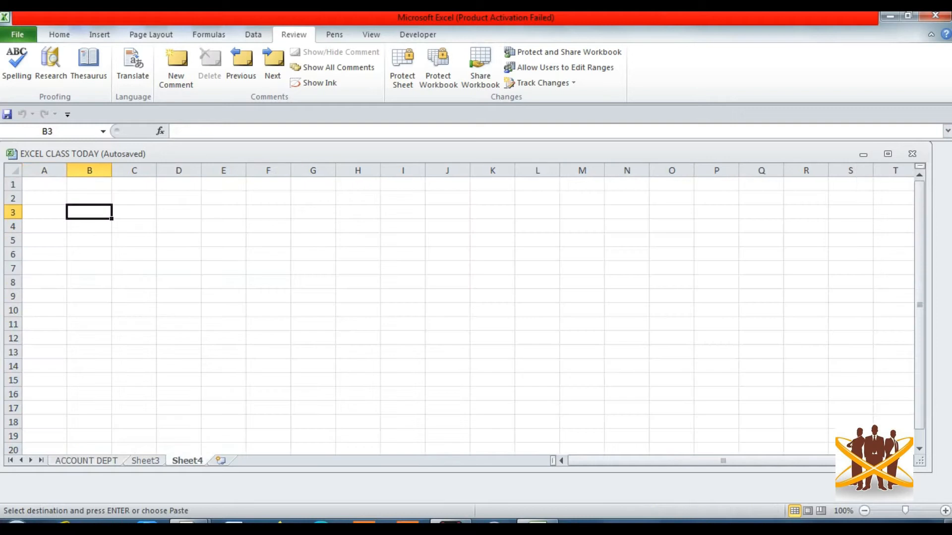
click(45, 198)
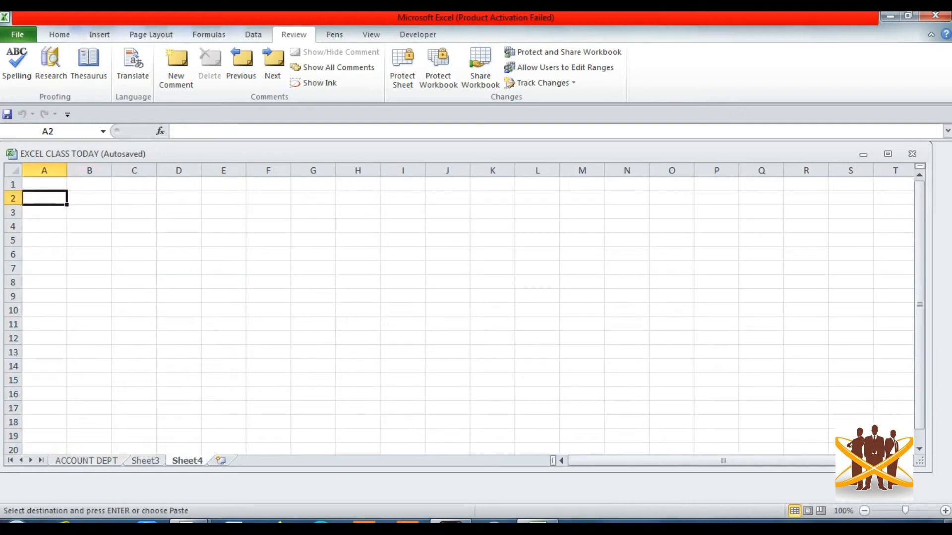
key(ctrl+v)
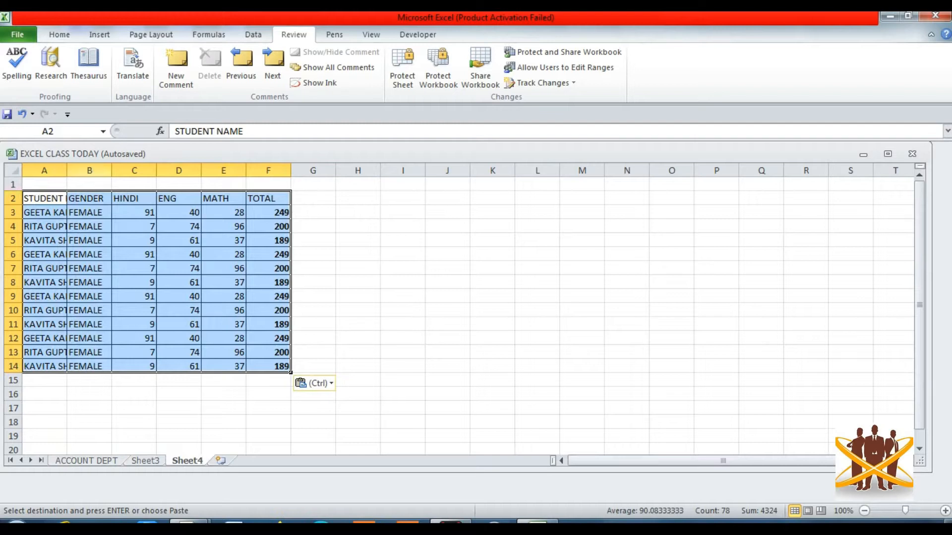
Narrow the GENDER column on Sheet4 until only its first letter shows, and check how far row 2 extends
click(134, 170)
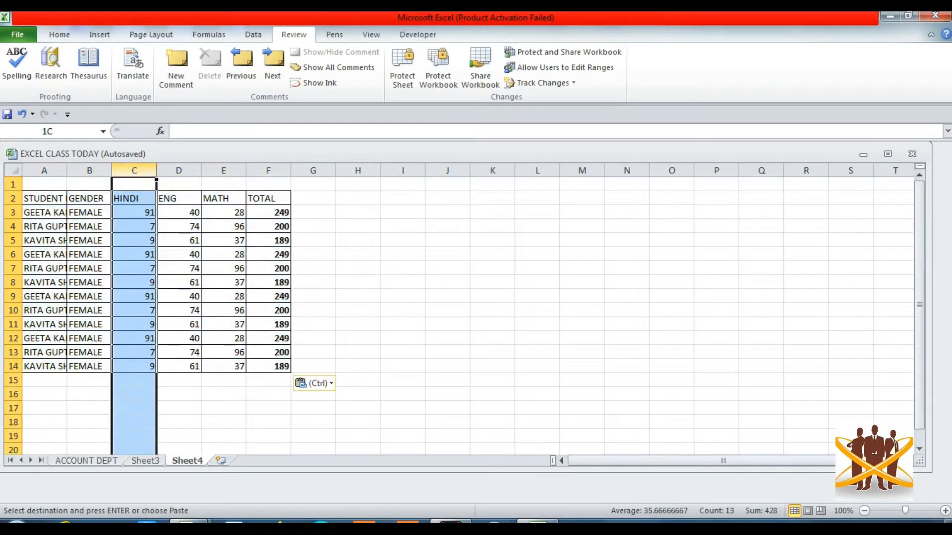
drag(111, 170, 75, 170)
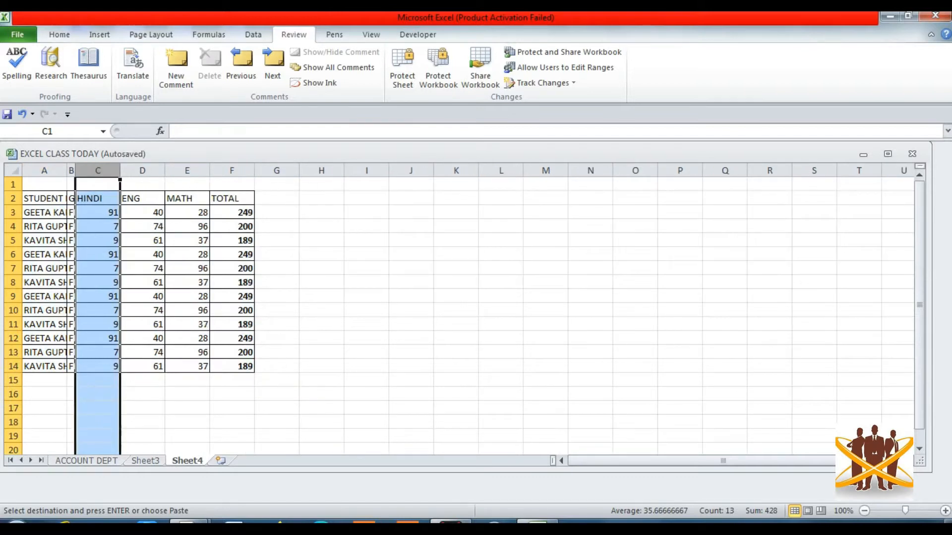
click(67, 203)
key(ctrl+Right)
key(ctrl+Right)
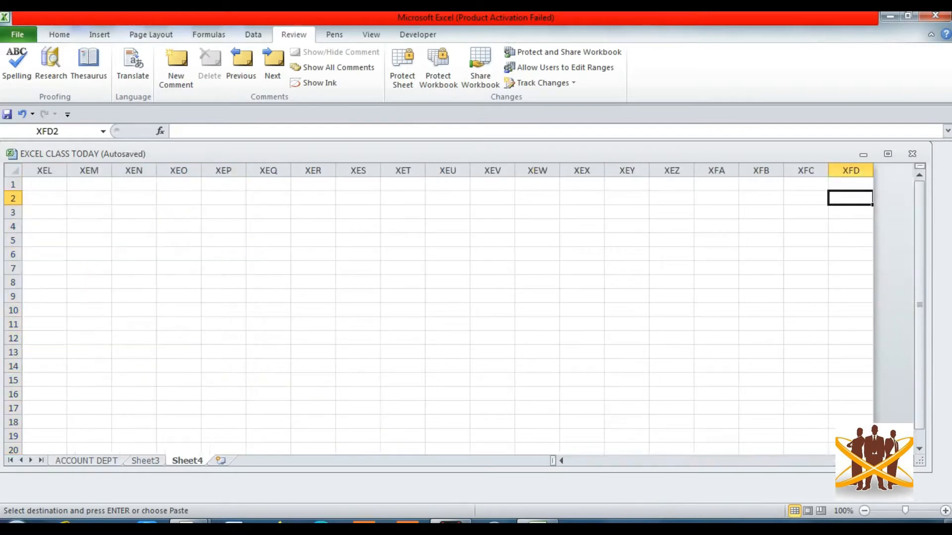
key(ctrl+Left)
key(ctrl+Left)
Remove all borders from the table A2:F14 and narrow the HINDI, MATH and TOTAL columns, collapsing the ENG column completely
drag(66, 203, 254, 372)
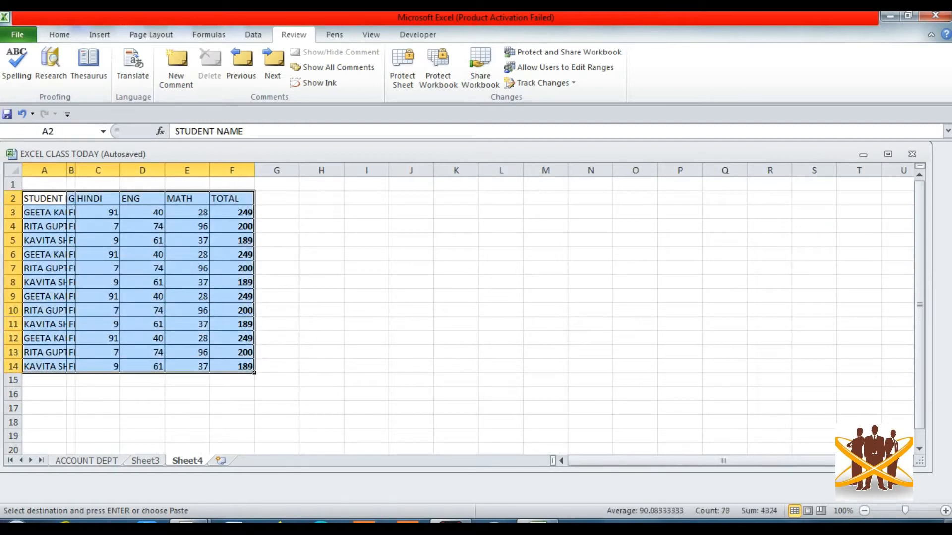
key(alt+h)
key(b)
key(t)
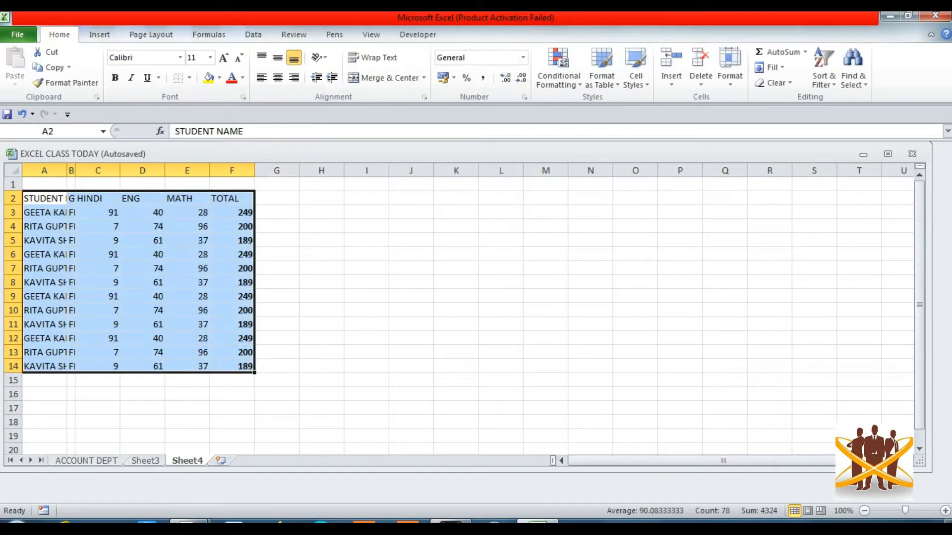
mouse_move(165, 170)
mouse_down()
mouse_move(101, 170)
mouse_move(170, 170)
mouse_move(161, 170)
mouse_up()
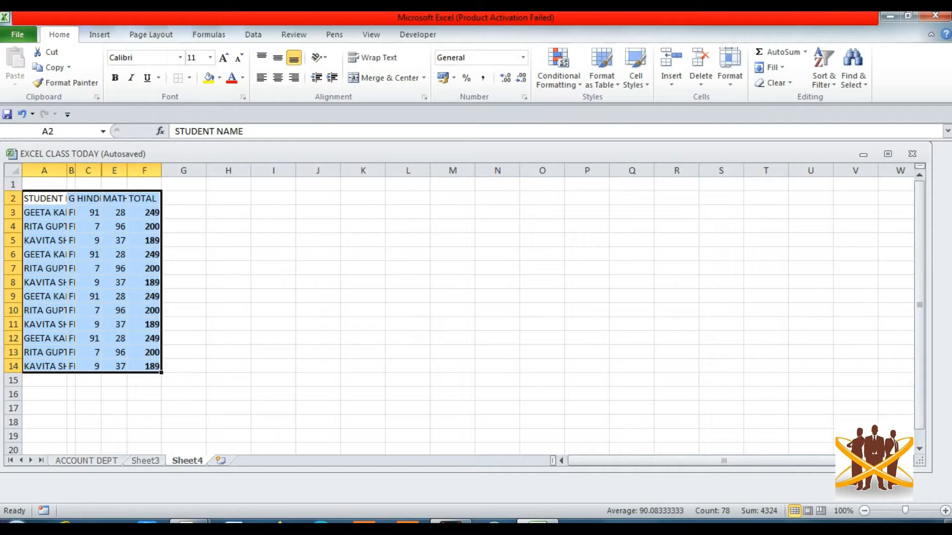
Create a copy of Sheet4 at the end of the same workbook
right_click(187, 460)
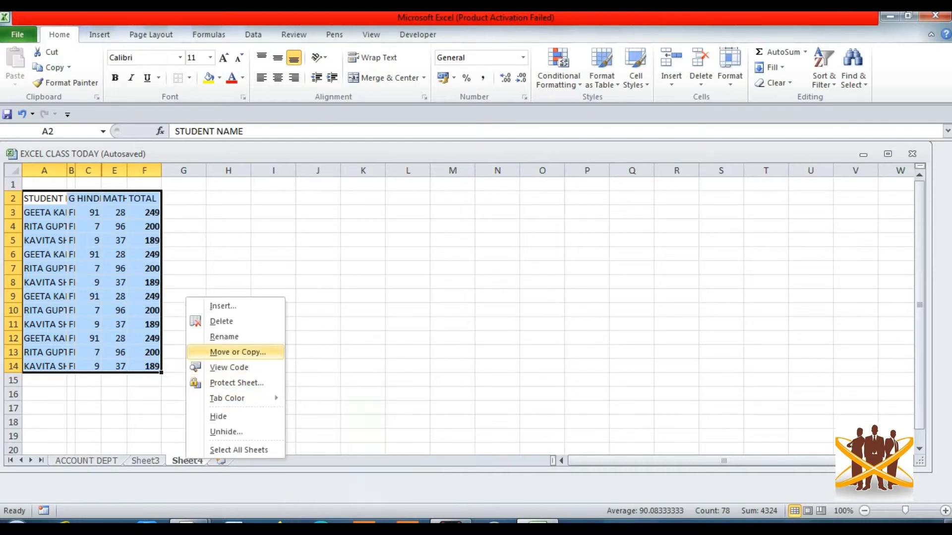
click(237, 352)
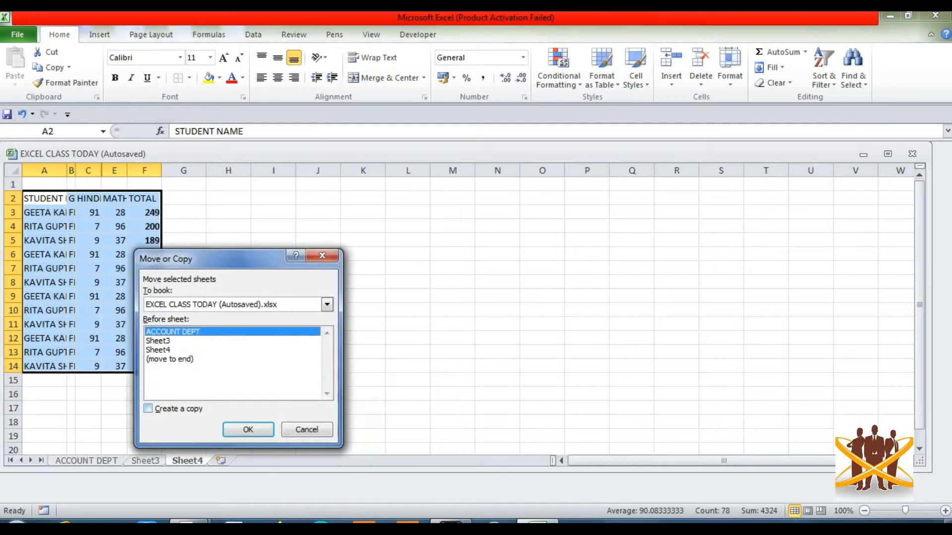
double_click(148, 409)
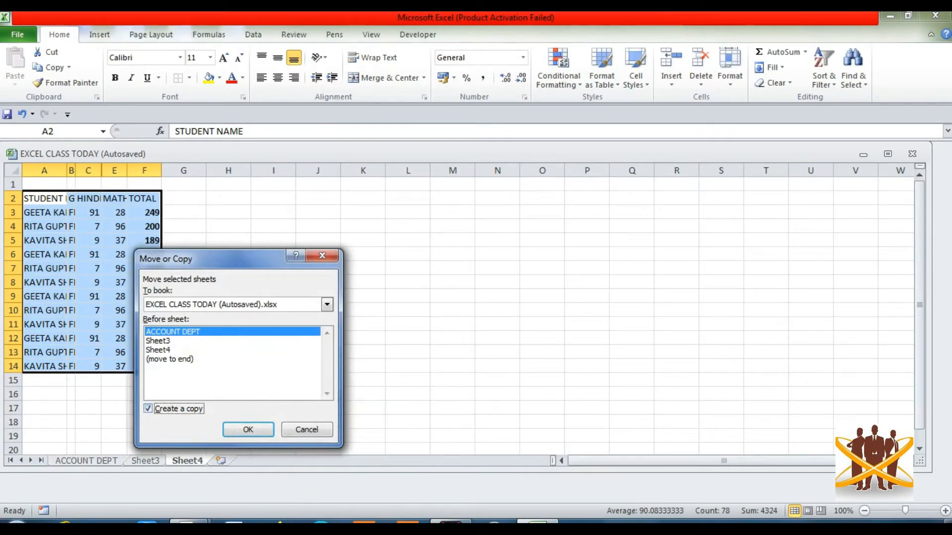
click(170, 360)
click(247, 430)
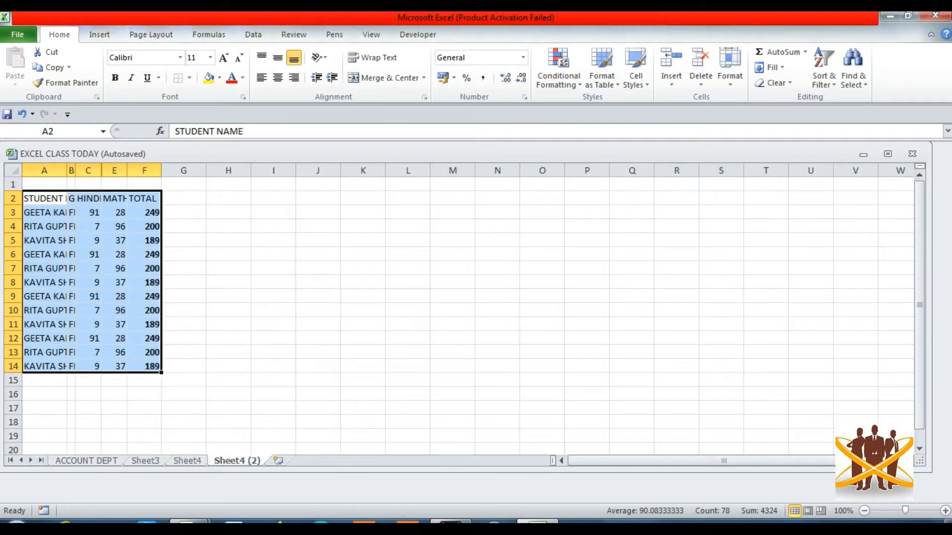
Widen the GENDER column on the original Sheet4 and compare the sheet with its copy, Sheet4 (2)
click(188, 461)
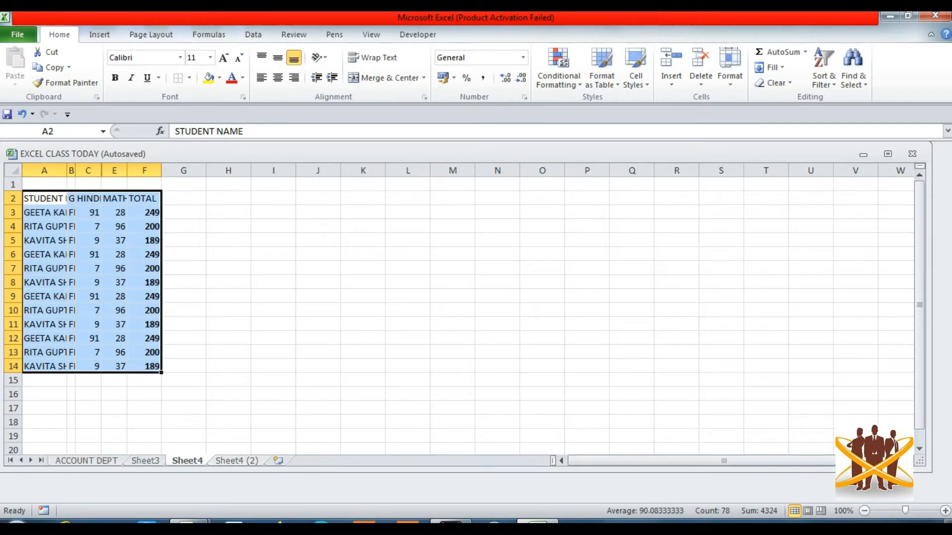
drag(76, 170, 102, 170)
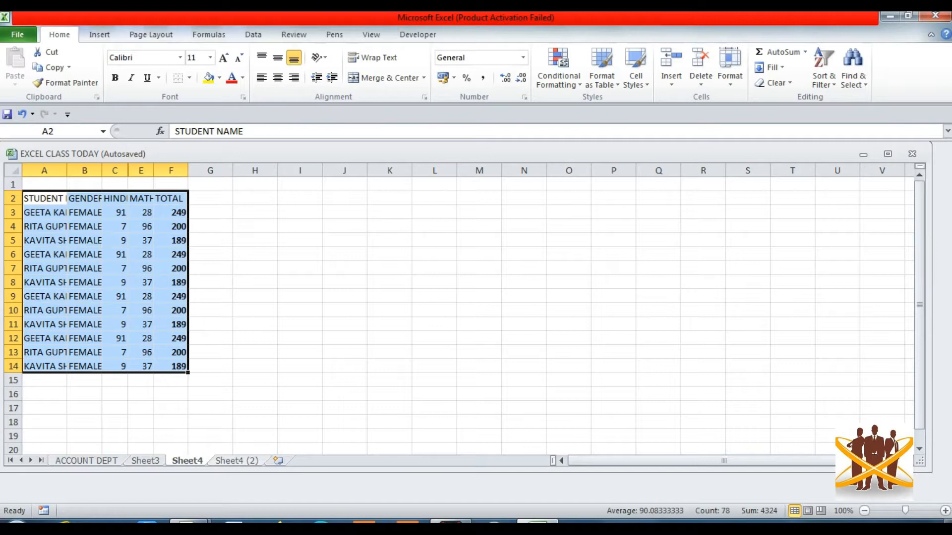
key(ctrl+Page_Down)
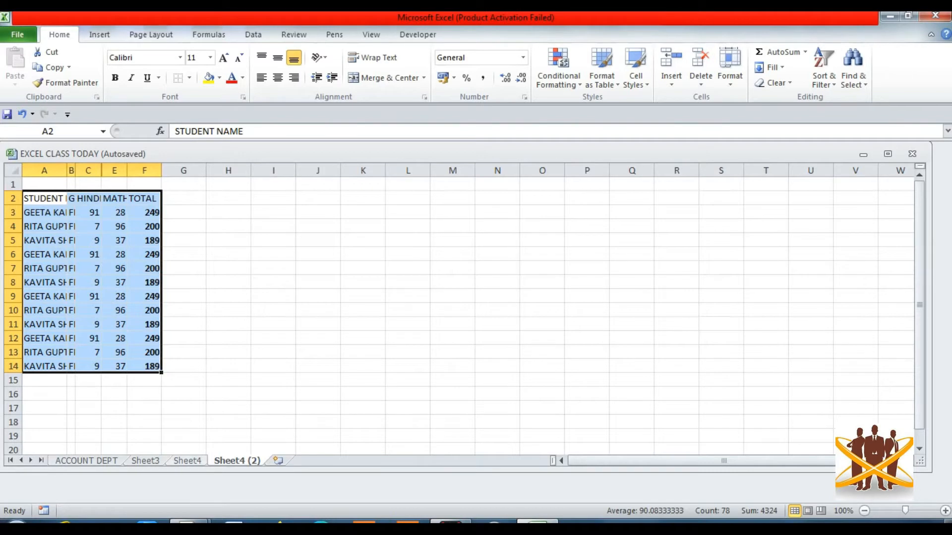
key(ctrl+Page_Up)
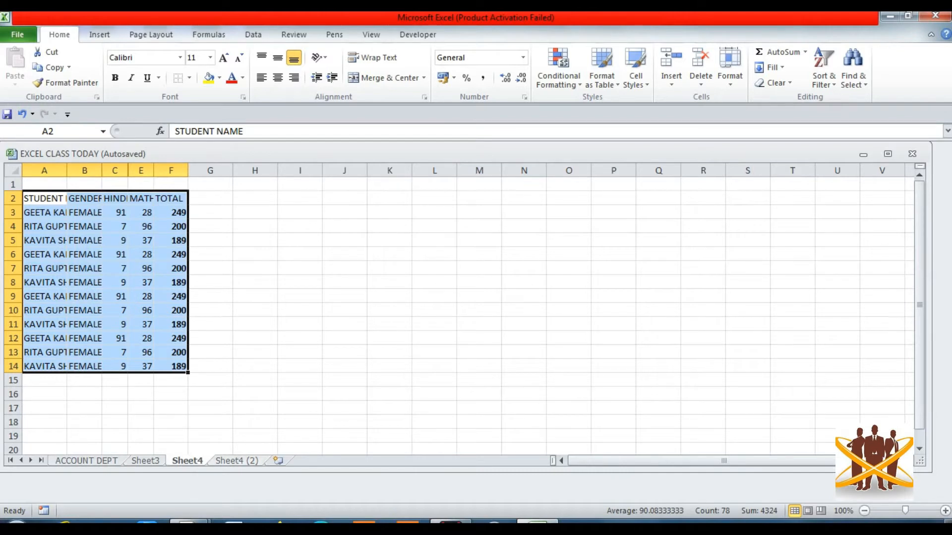
key(ctrl+Page_Down)
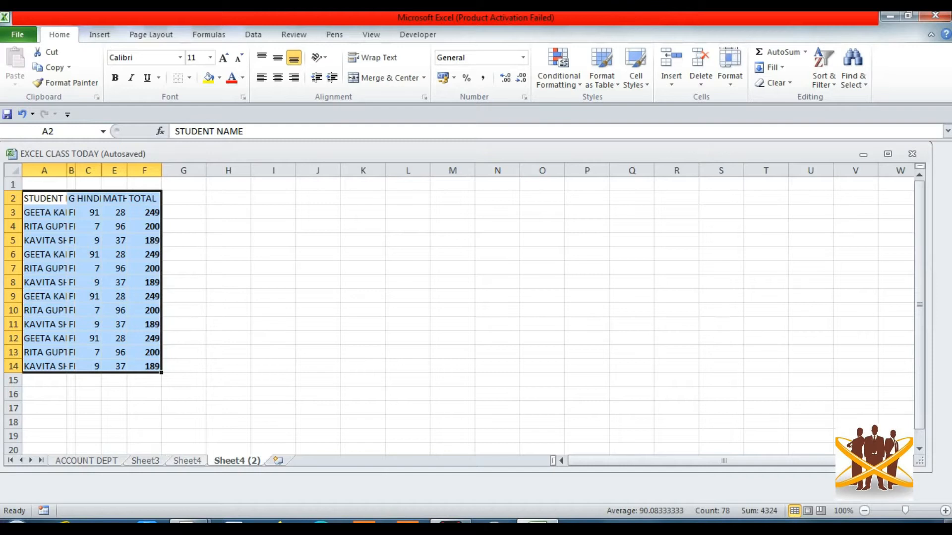
key(ctrl+Page_Up)
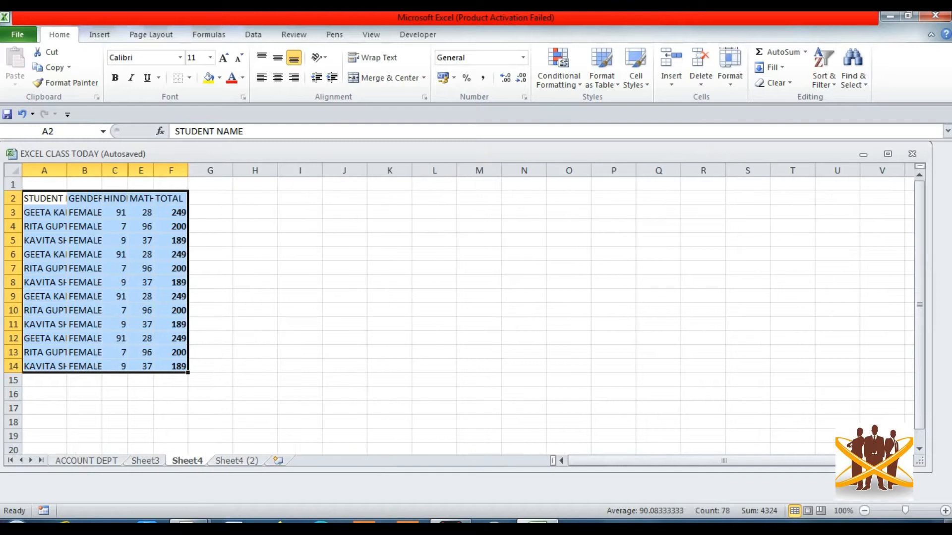
click(300, 226)
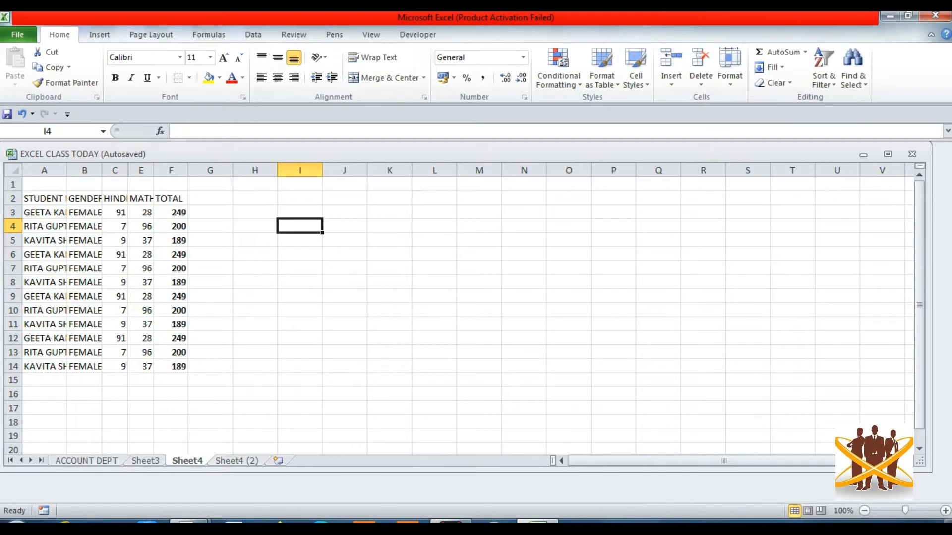
From cell A2 of Sheet4, set up a new macro recording named FORMAT 1 with the shortcut Ctrl+Shift+F
click(371, 34)
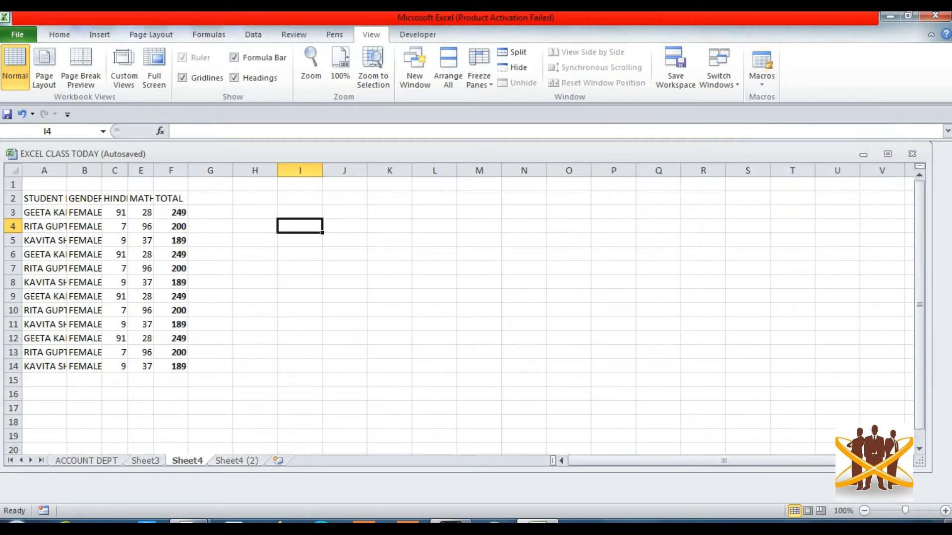
click(44, 198)
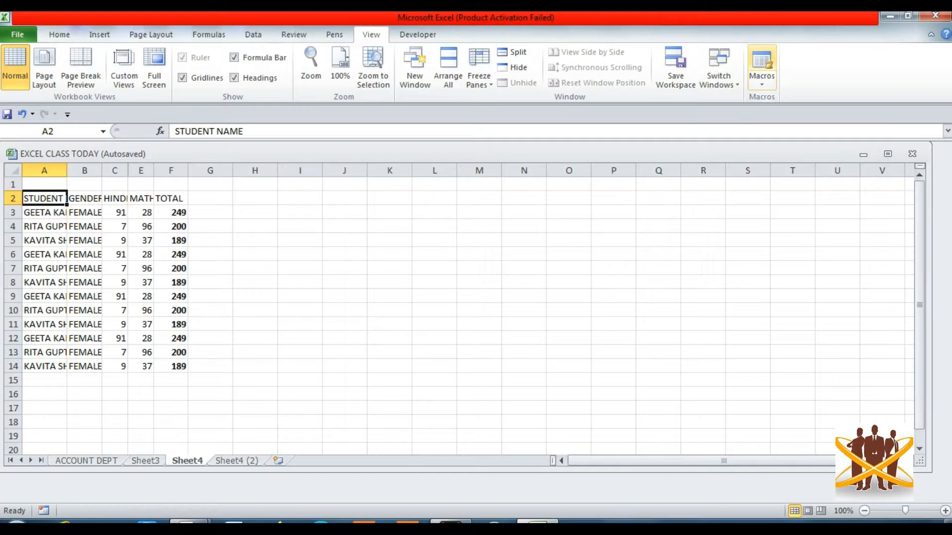
click(761, 67)
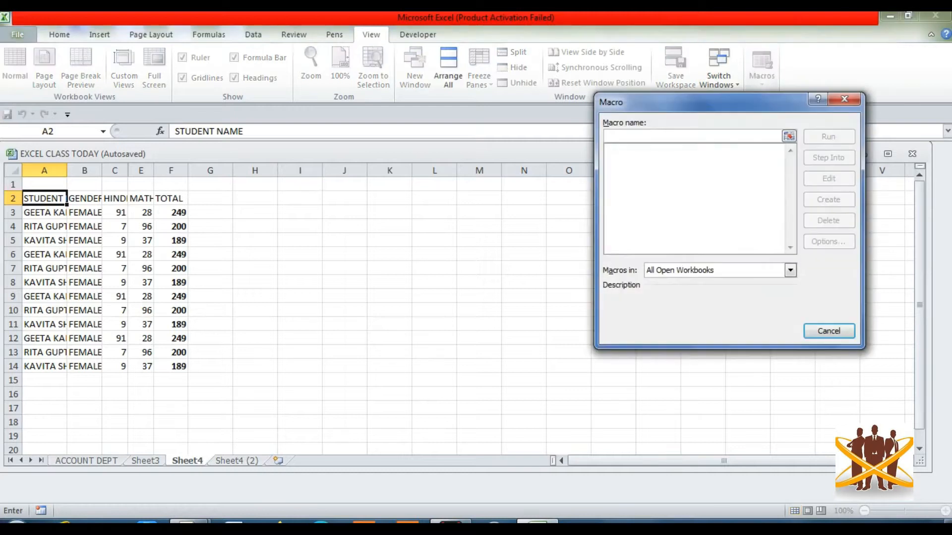
key(Escape)
click(761, 80)
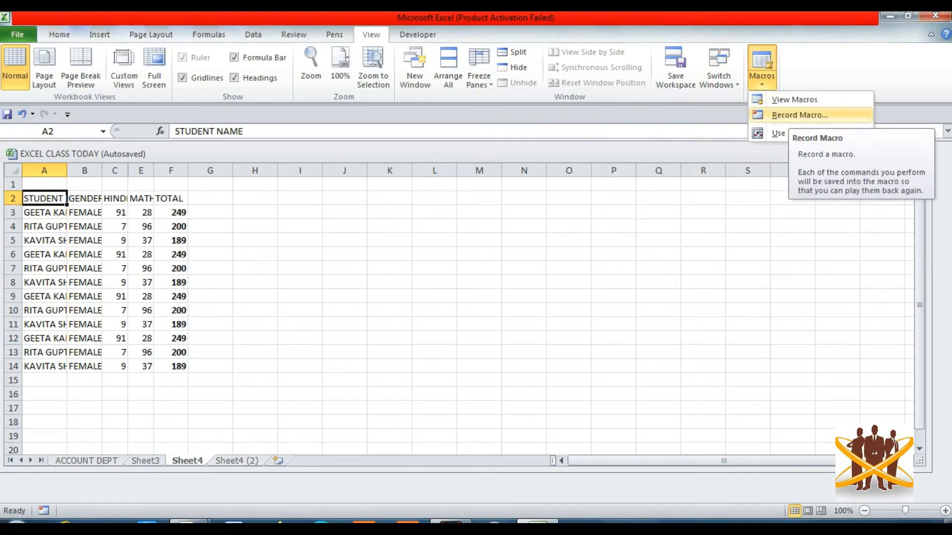
click(799, 115)
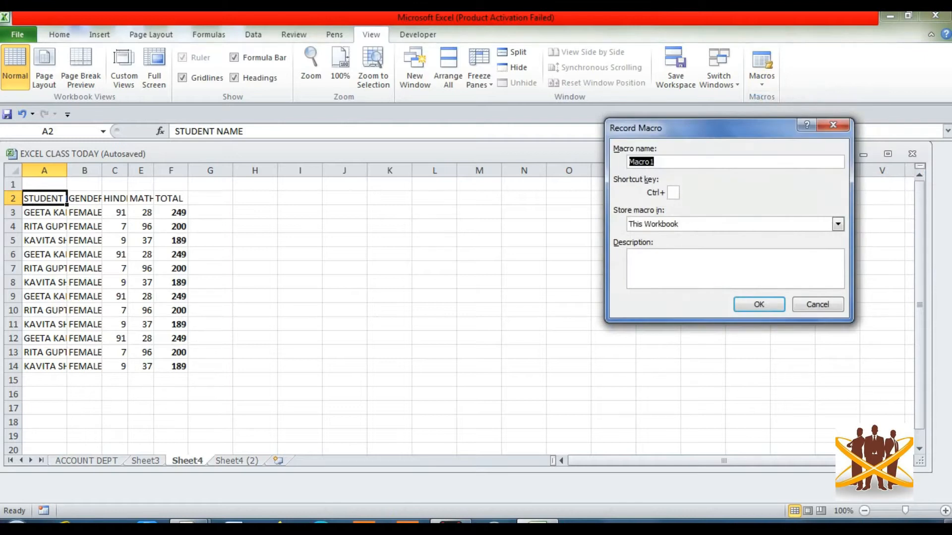
text(FORMAT)
text( 1)
text(F)
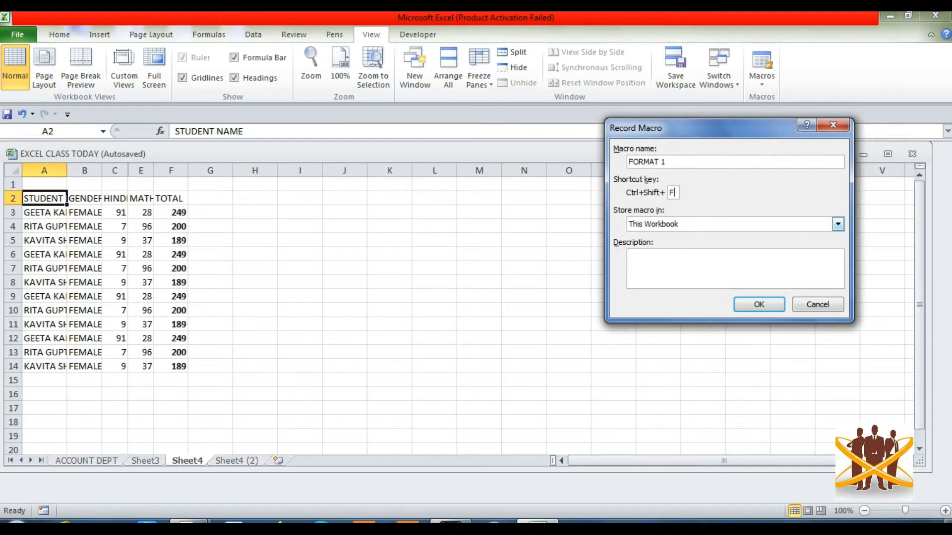
Store the macro in the Personal Macro Workbook, leave its description empty, and try to start recording
click(838, 224)
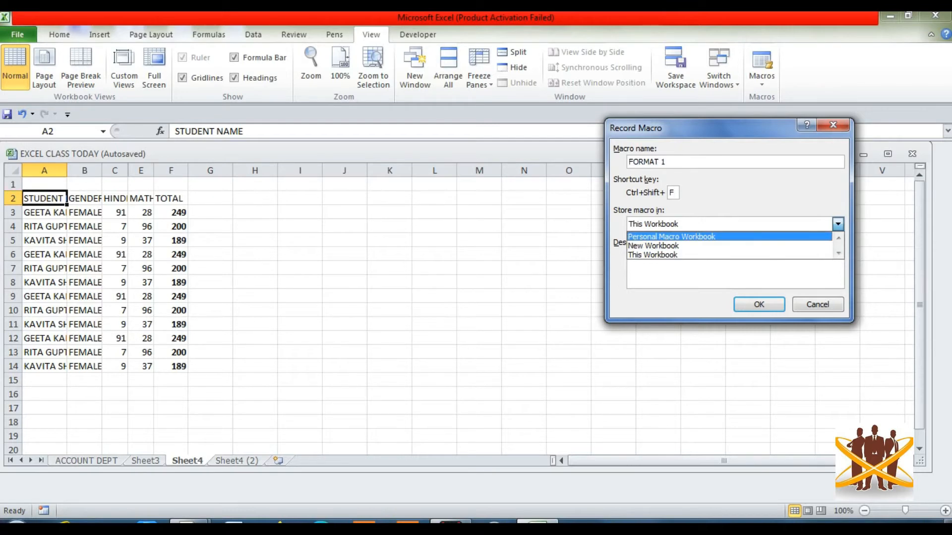
click(671, 237)
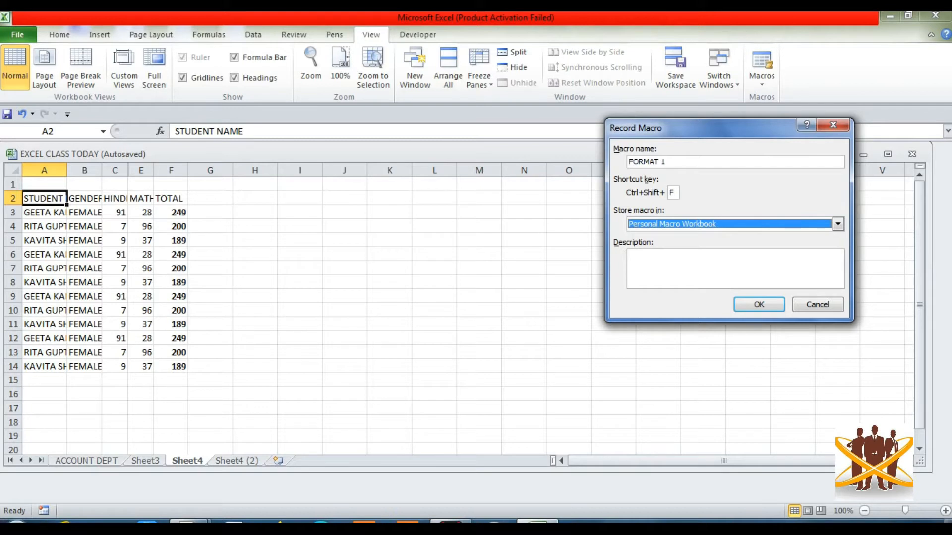
click(631, 256)
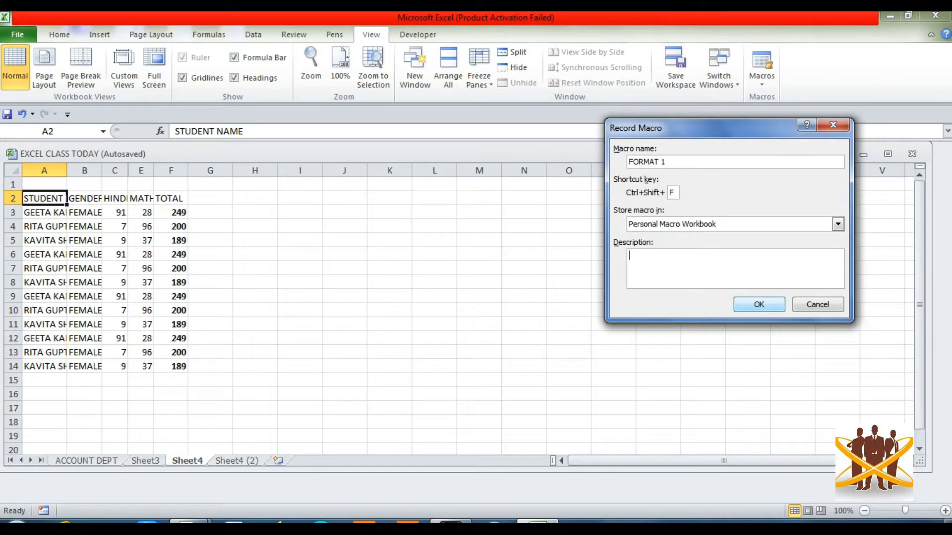
key(Return)
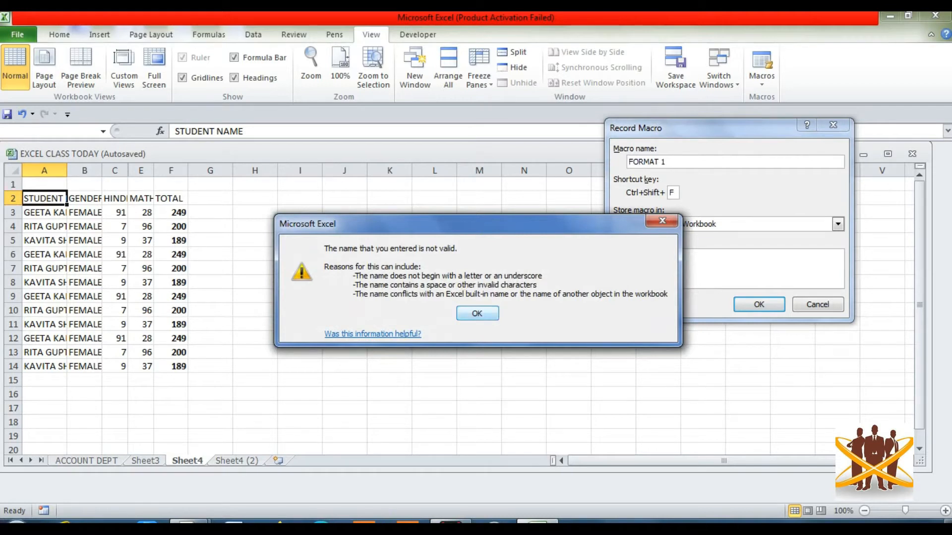
key(Return)
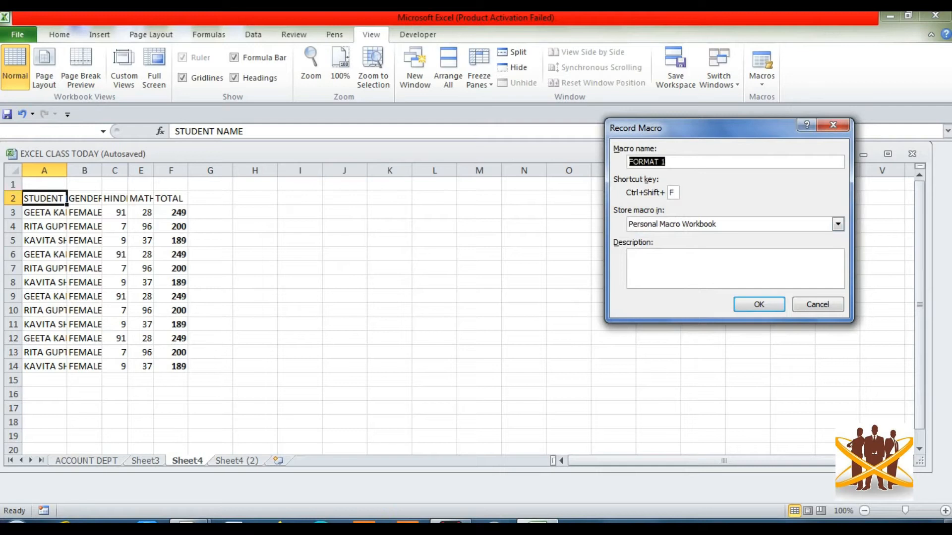
Rename the macro as FORMAT1 without a space and start recording
click(665, 162)
key(BackSpace)
key(BackSpace)
text(1)
key(Return)
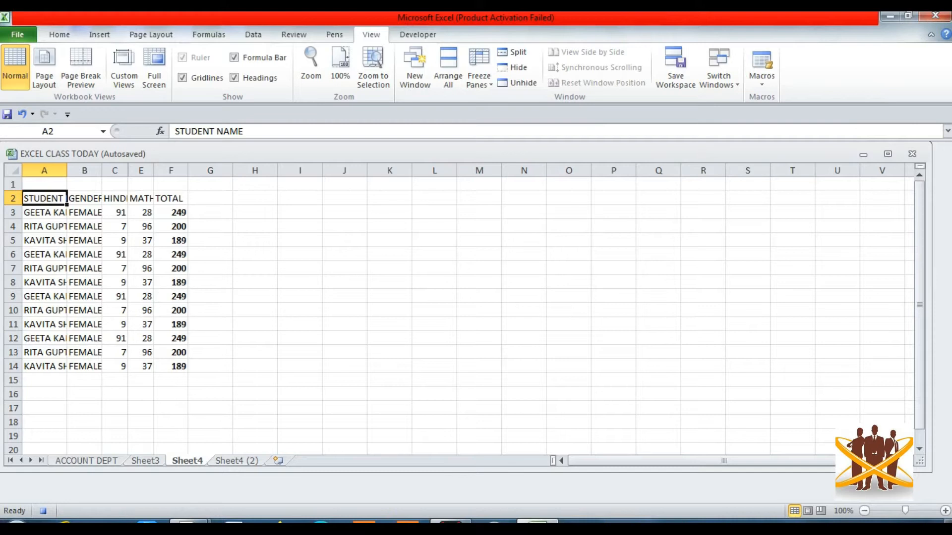
AutoFit the column widths of the marks table in A2:F14 on Sheet4
key(shift+Right)
key(shift+Right)
key(shift+Right)
key(shift+Right)
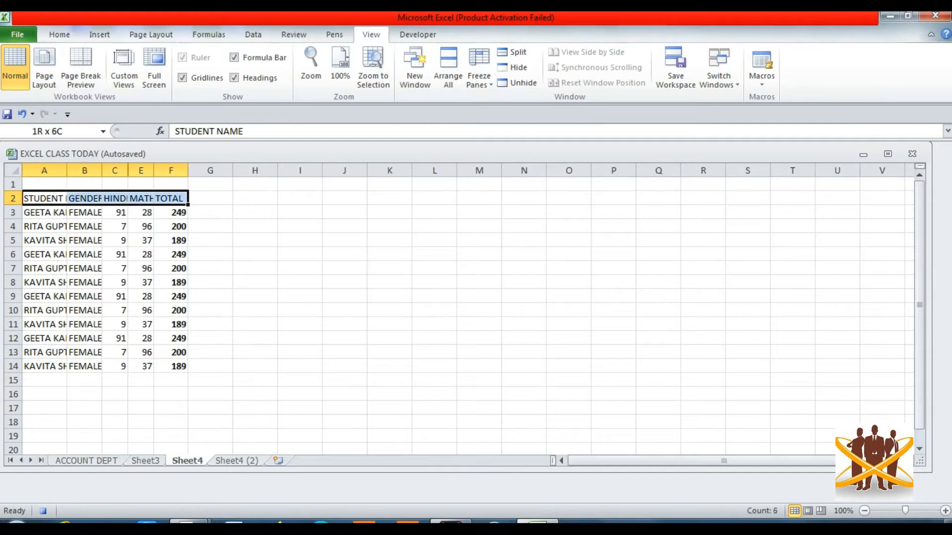
key(shift+Down)
key(shift+Down)
key(shift+Down)
key(shift+Down)
key(shift+Down)
key(shift+Down)
key(shift+Down)
key(shift+Down)
key(shift+Down)
key(shift+Down)
key(shift+Down)
key(shift+Down)
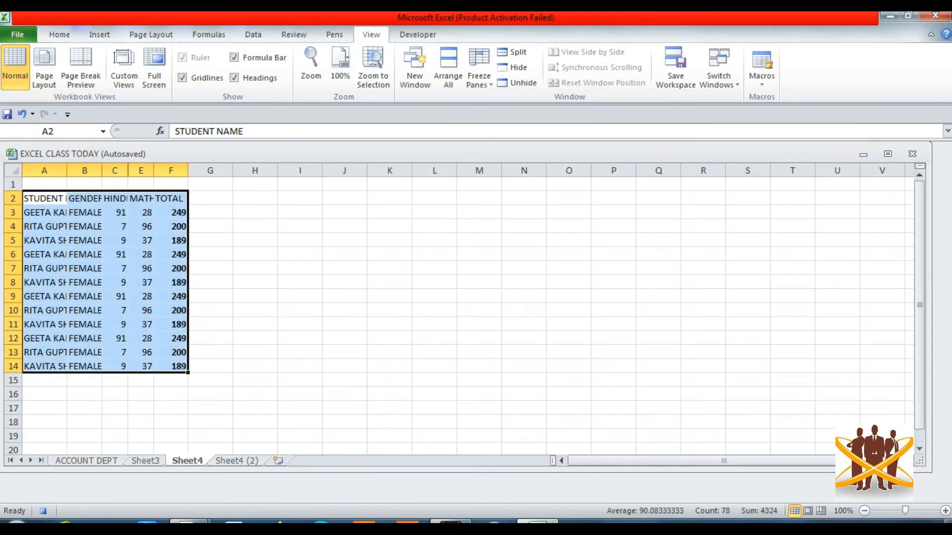
key(alt+h)
key(o)
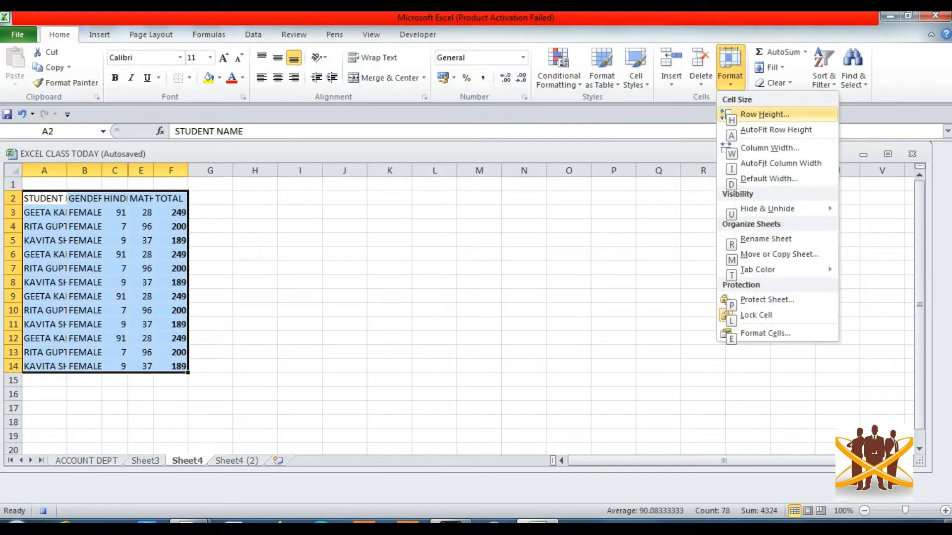
key(i)
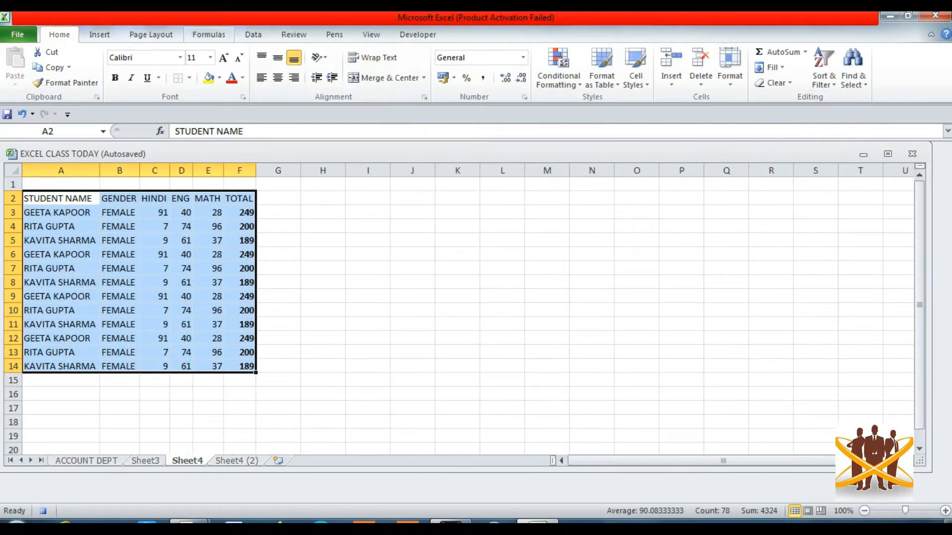
key(alt)
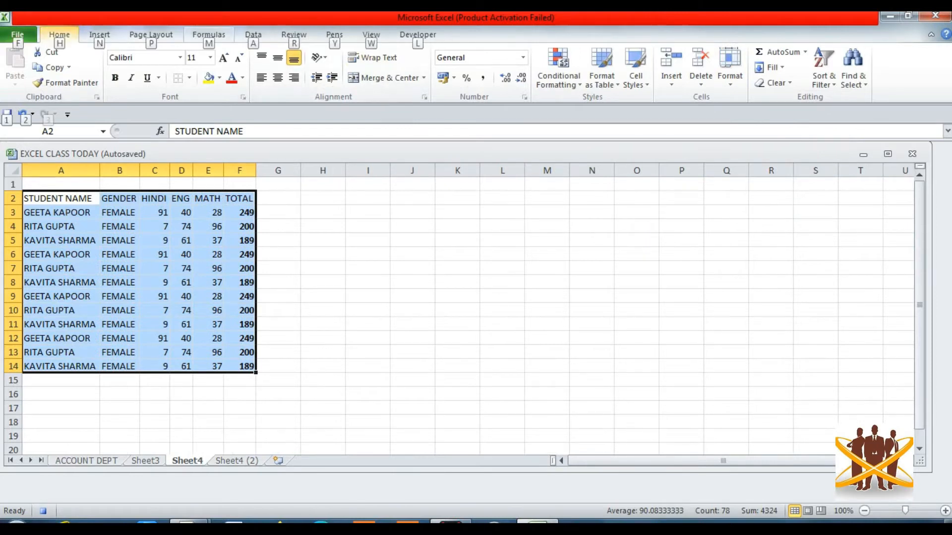
key(h)
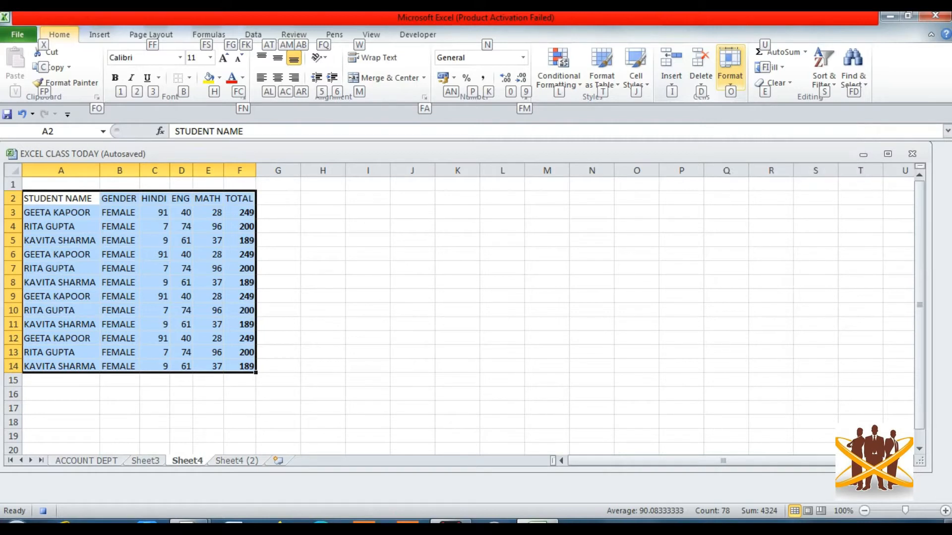
key(Escape)
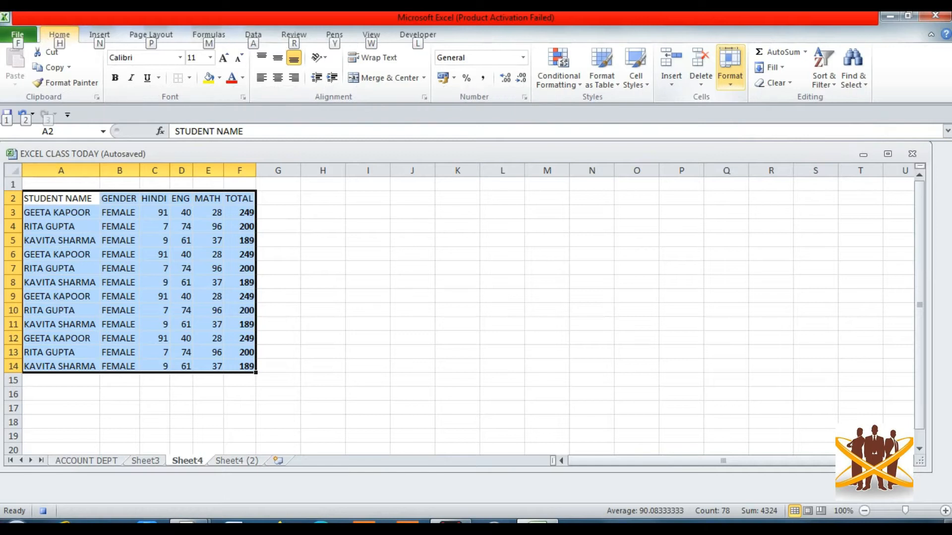
key(Escape)
text(H)
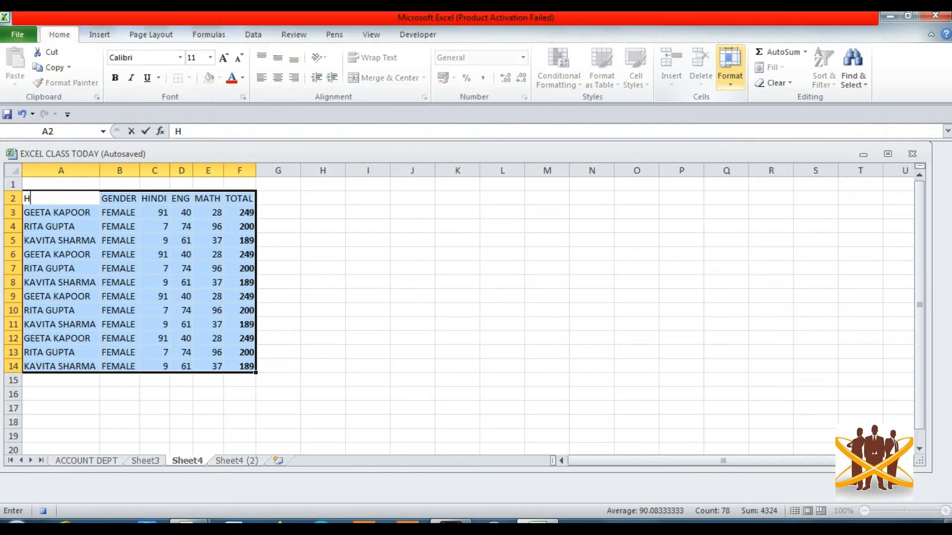
text(6)
key(Escape)
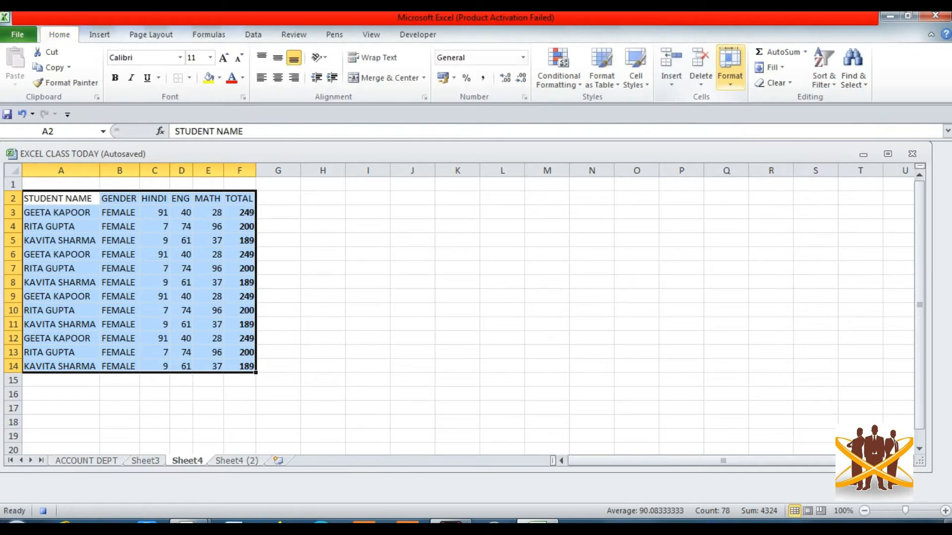
Apply All Borders to the whole marks table in A2:F14
key(alt)
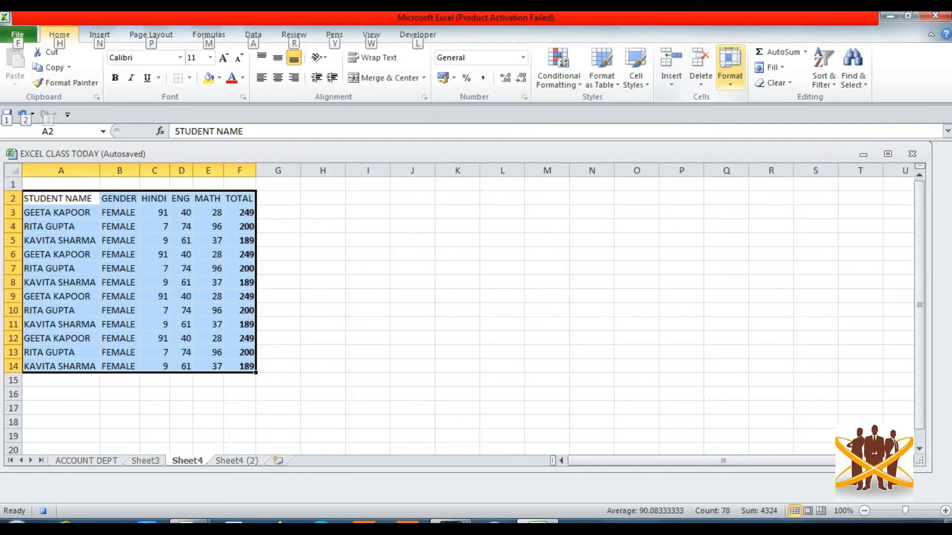
key(h)
key(b)
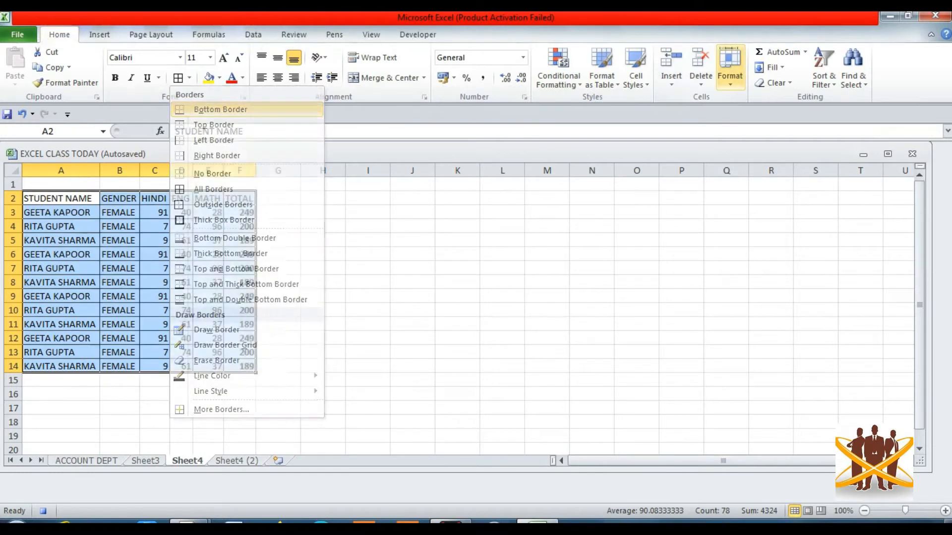
key(a)
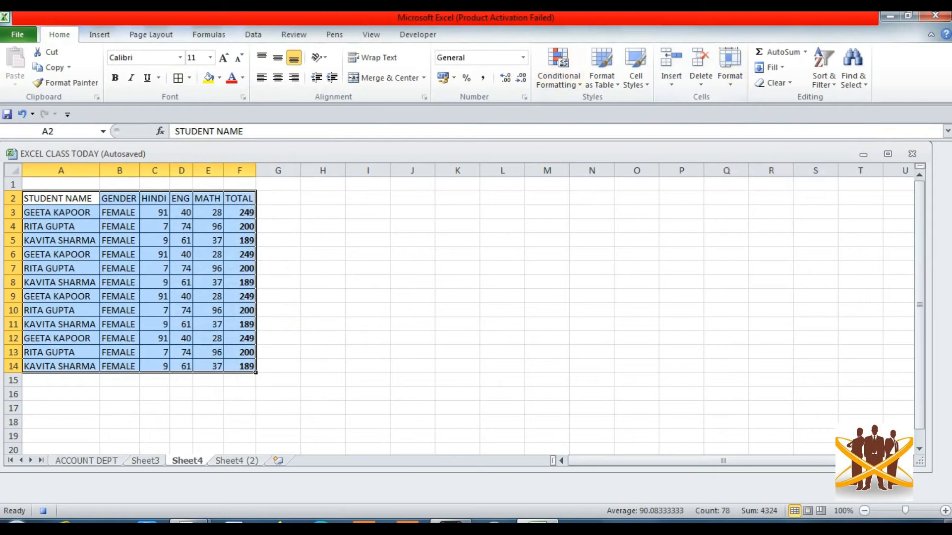
Fill the table's header row, A2:F2, with yellow
click(98, 202)
drag(100, 204, 256, 205)
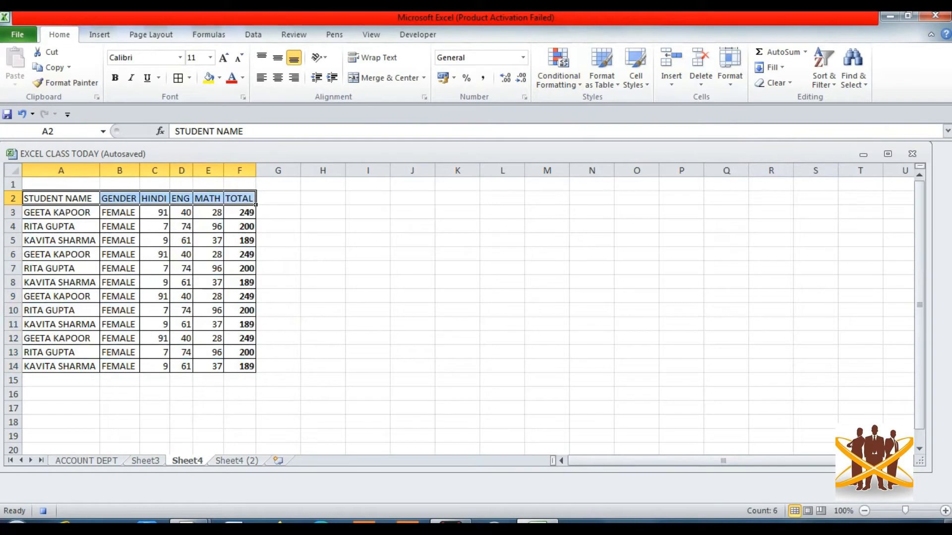
click(208, 77)
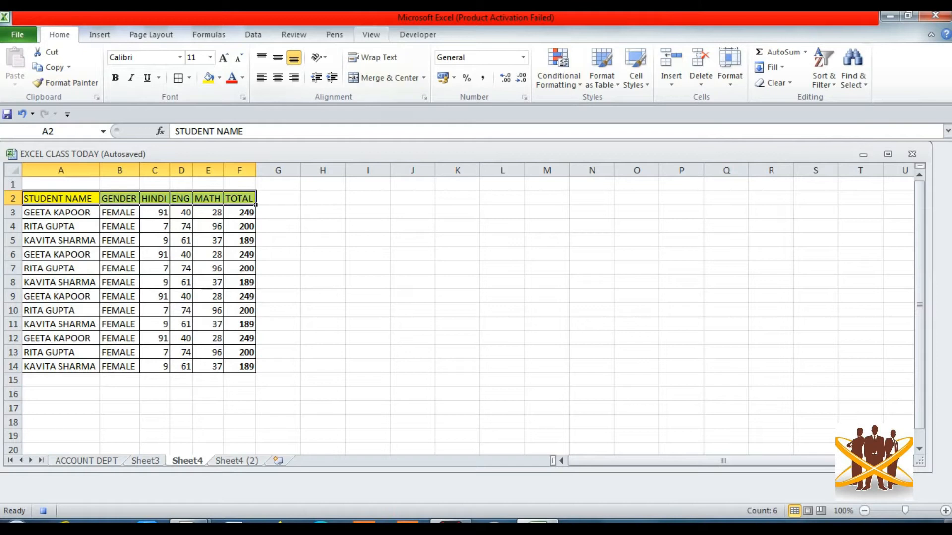
Stop recording the FORMAT1 macro and deselect the header row by moving to cell H14
click(371, 34)
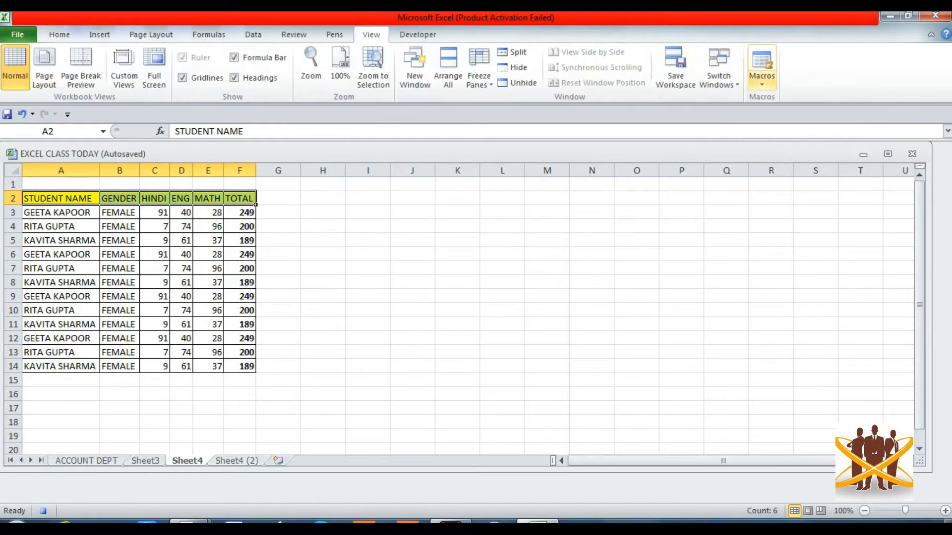
click(761, 69)
click(799, 115)
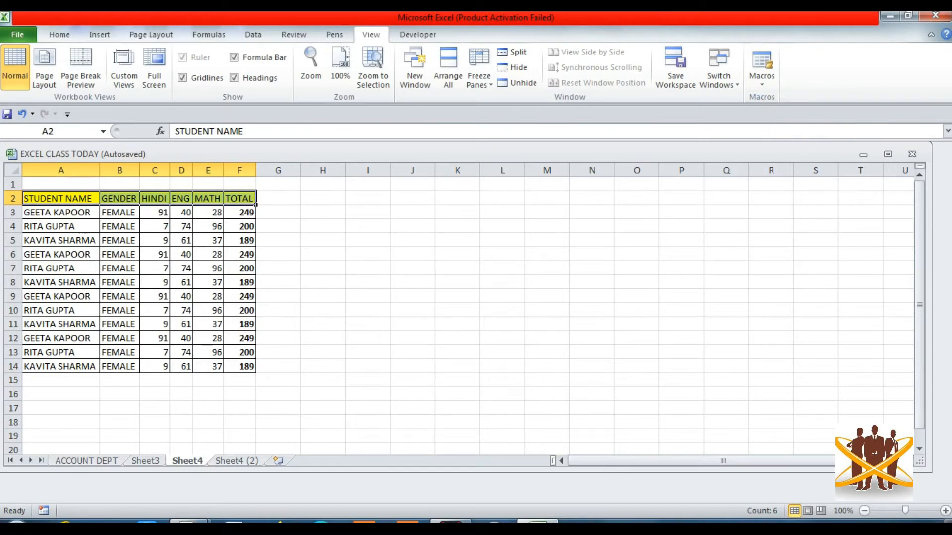
click(323, 366)
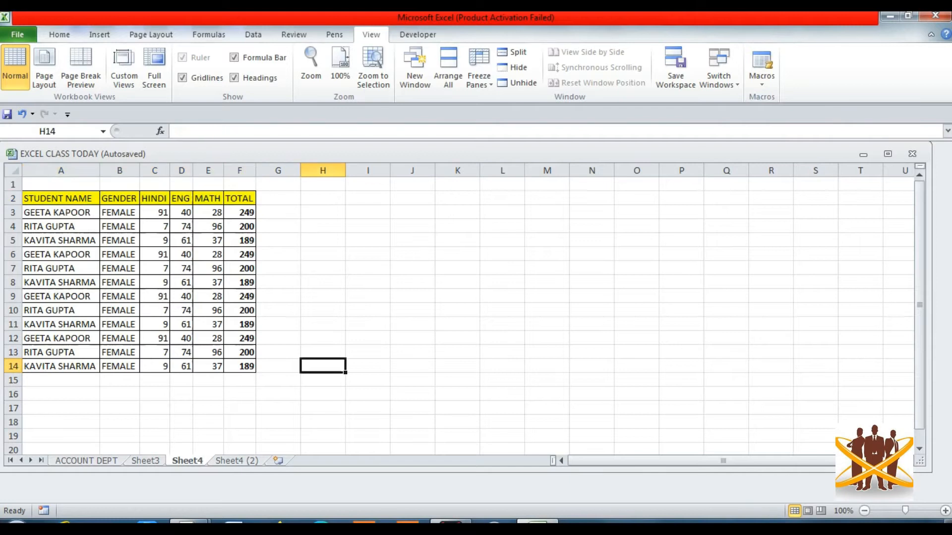
Run the FORMAT1 macro on the unformatted table in Sheet4 (2) and compare the result with Sheet4
key(ctrl+Page_Down)
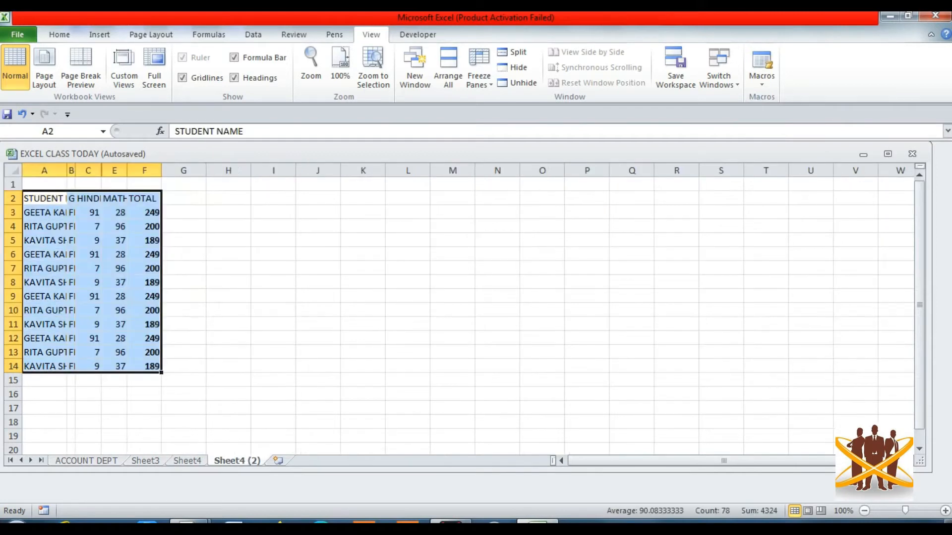
click(228, 213)
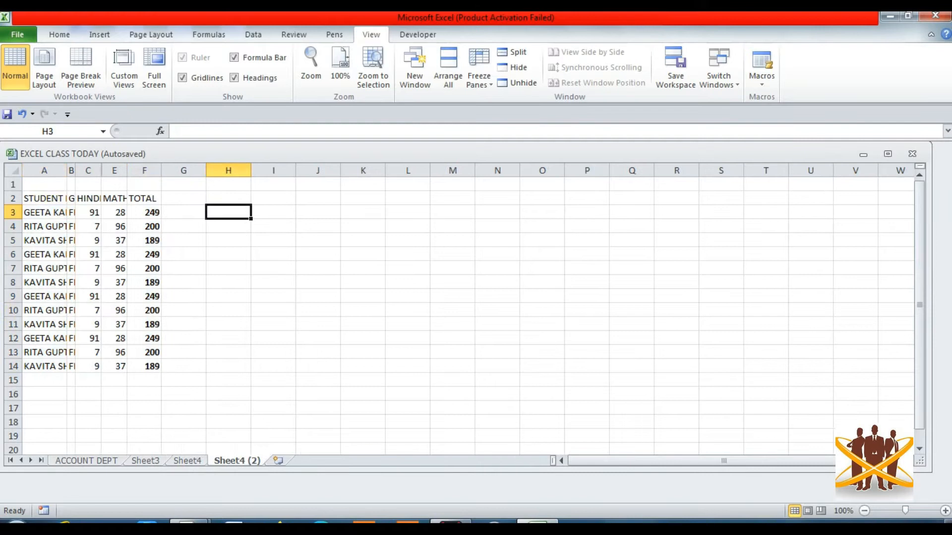
click(45, 184)
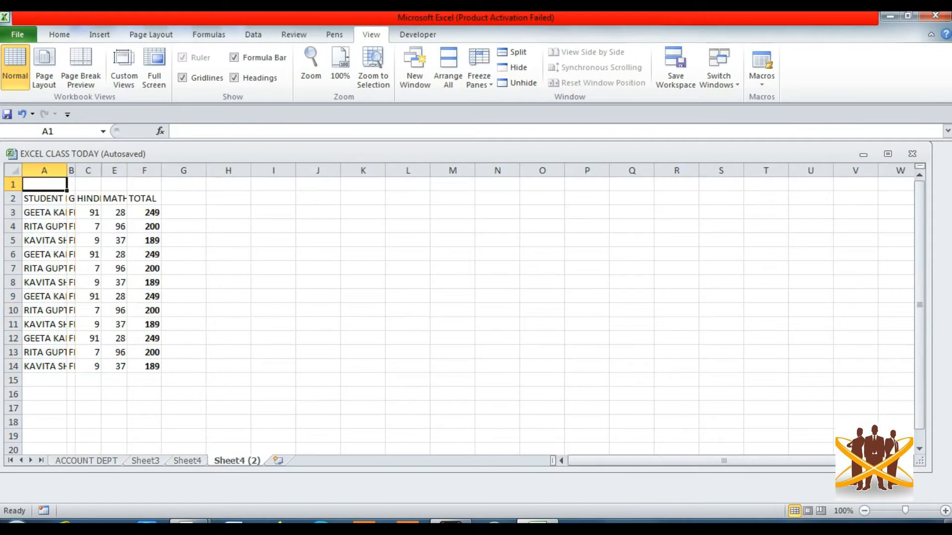
click(228, 255)
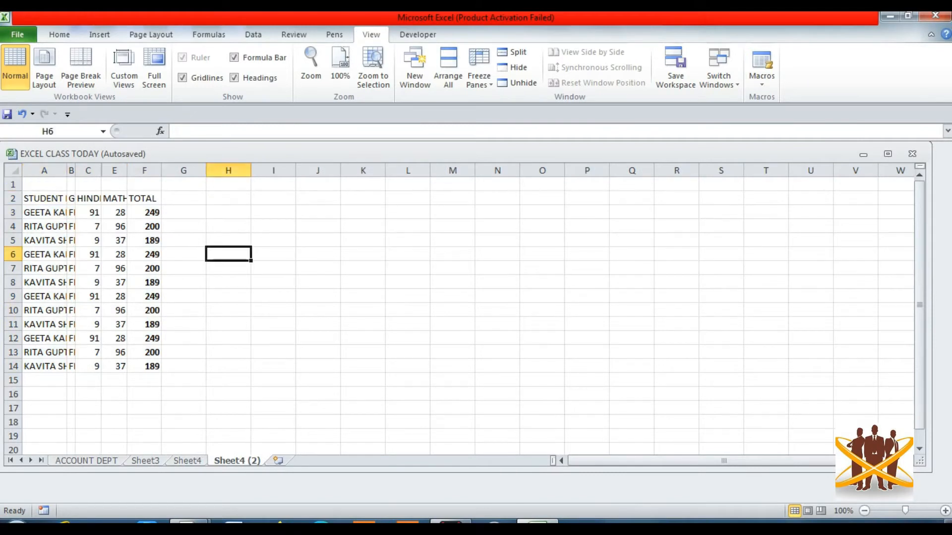
key(ctrl+q)
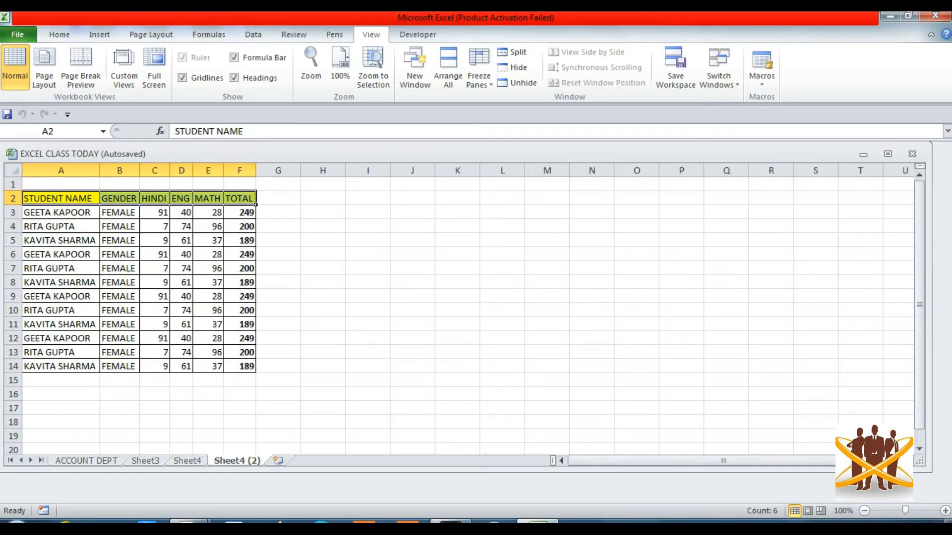
key(ctrl+Page_Up)
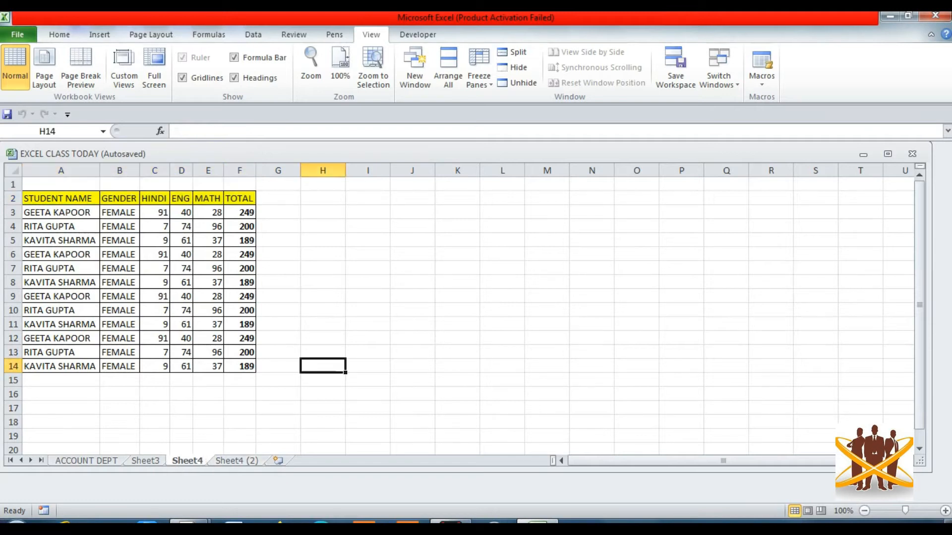
key(ctrl+Page_Down)
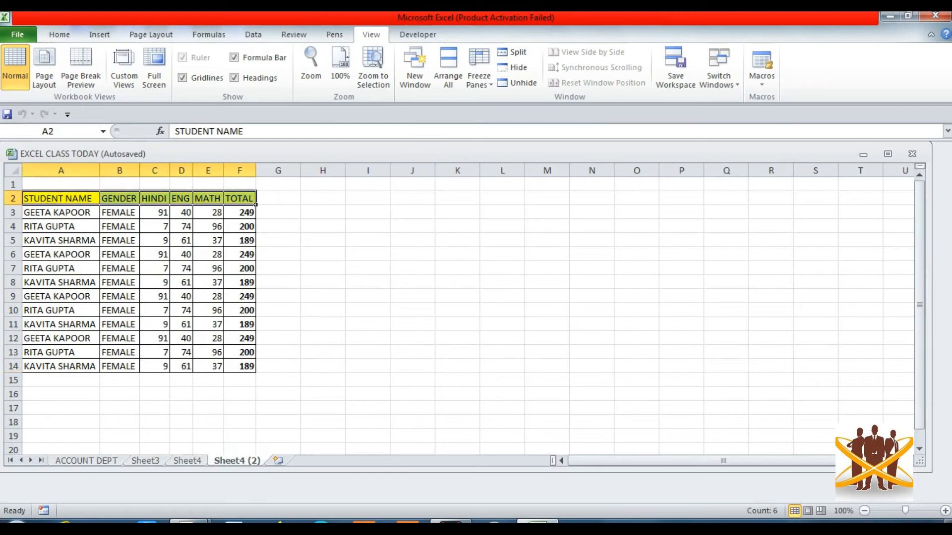
key(ctrl+Page_Up)
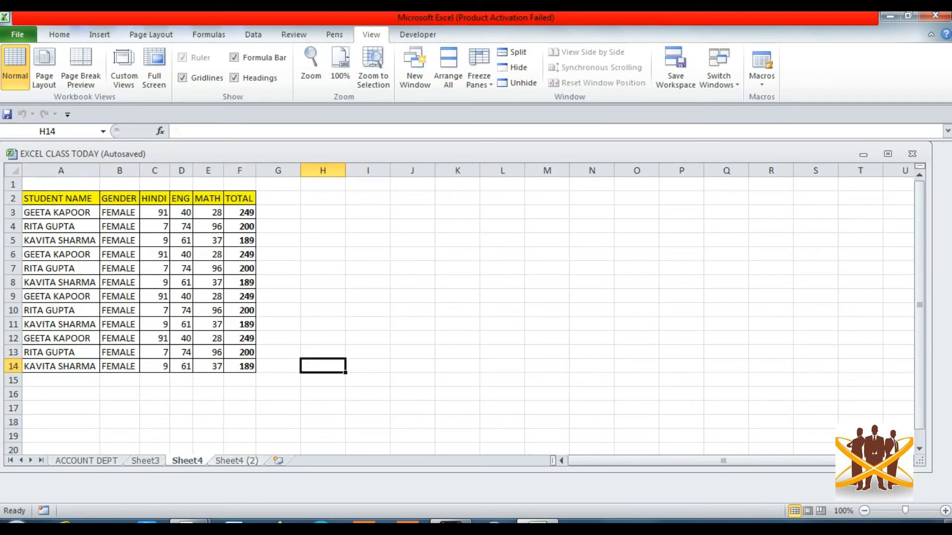
key(ctrl+Page_Down)
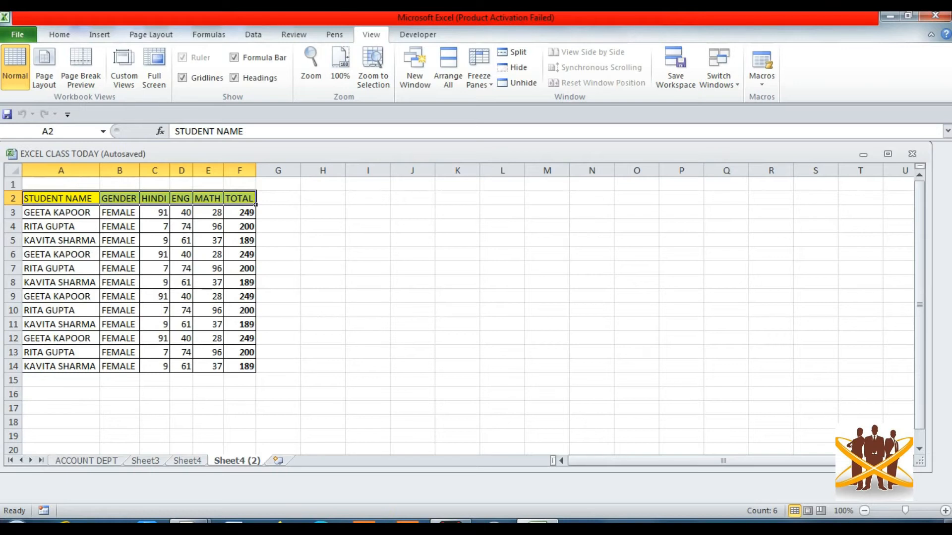
click(105, 202)
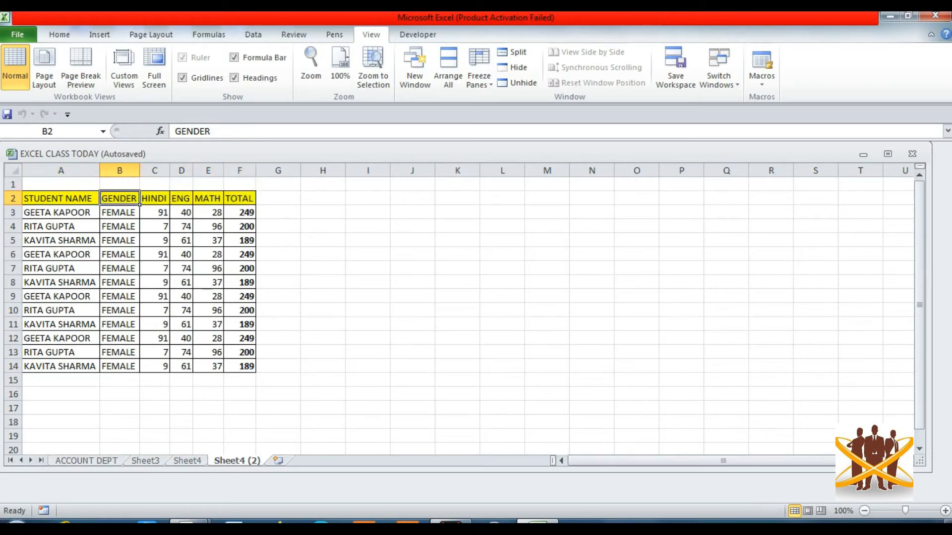
click(98, 202)
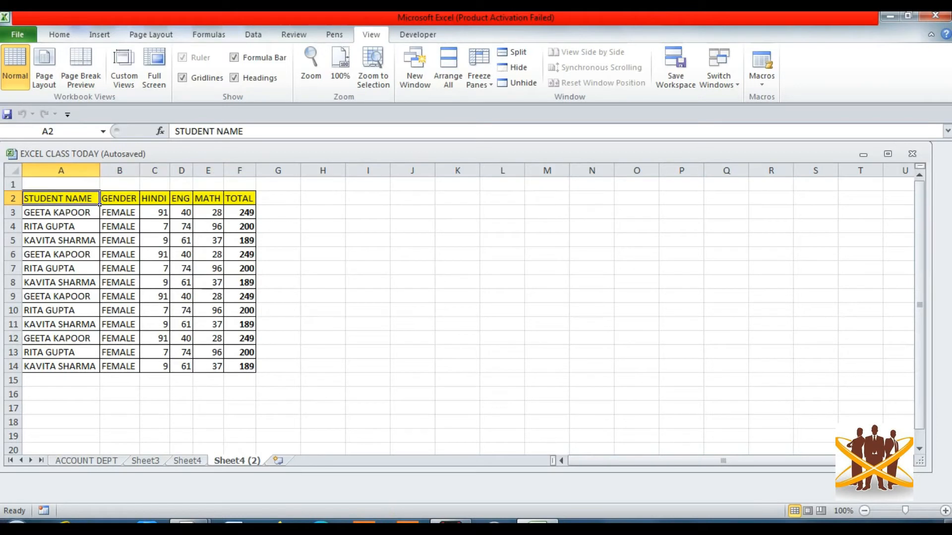
drag(100, 203, 256, 367)
click(139, 203)
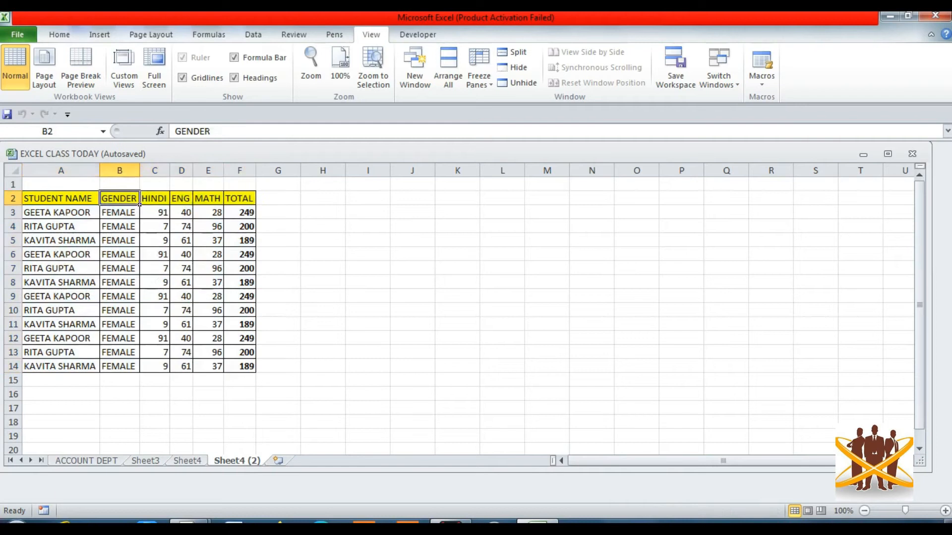
key(Right)
key(Right)
key(Right)
key(Right)
key(Right)
key(Right)
key(Right)
key(Right)
key(Right)
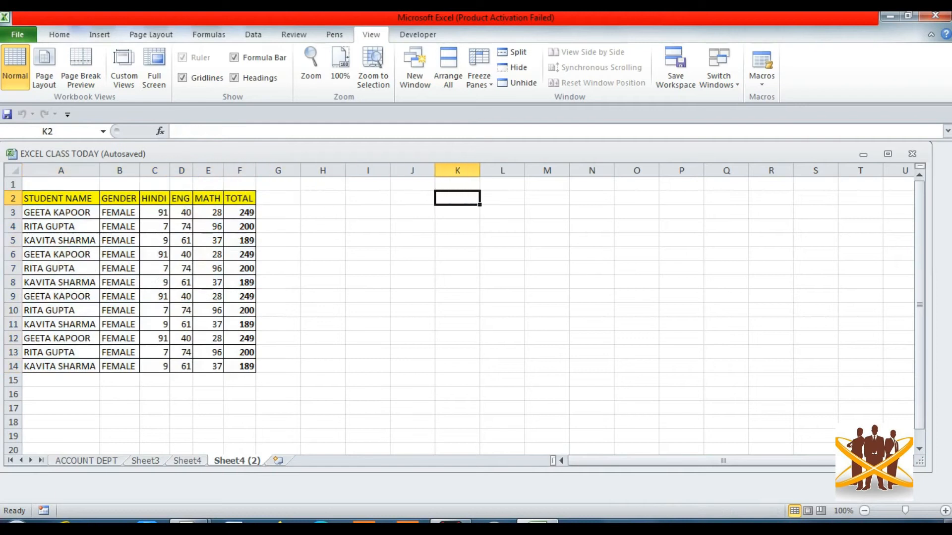
key(Left)
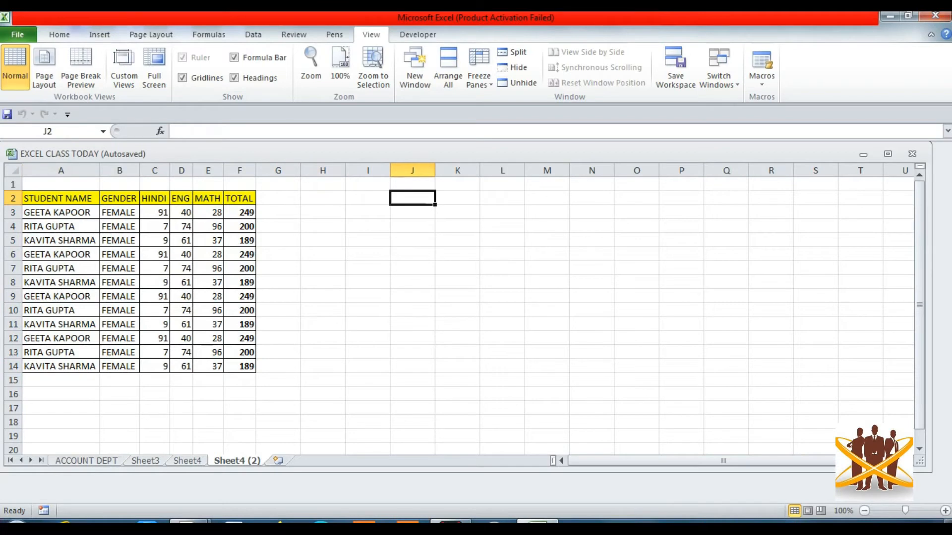
key(Left)
key(Left)
key(Left)
key(Left)
key(Left)
key(Left)
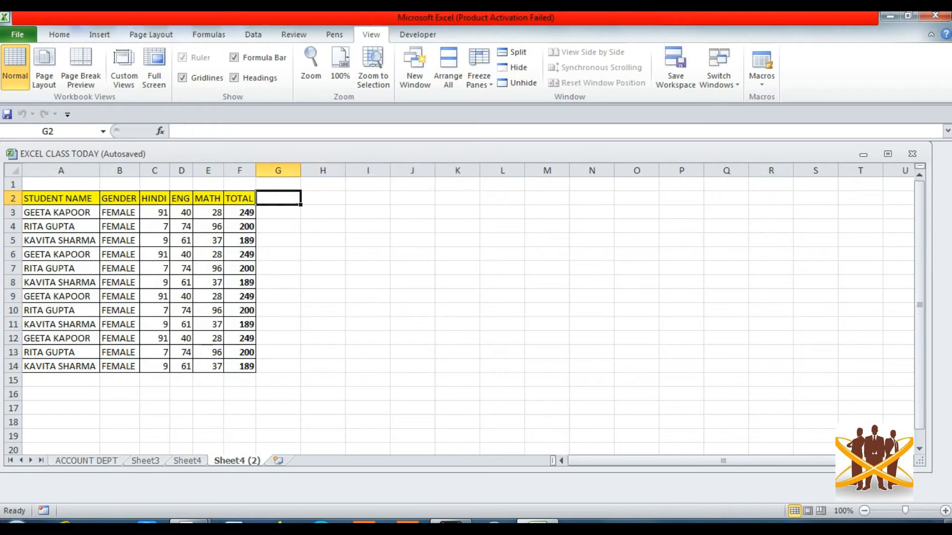
key(Left)
key(Left)
key(Left)
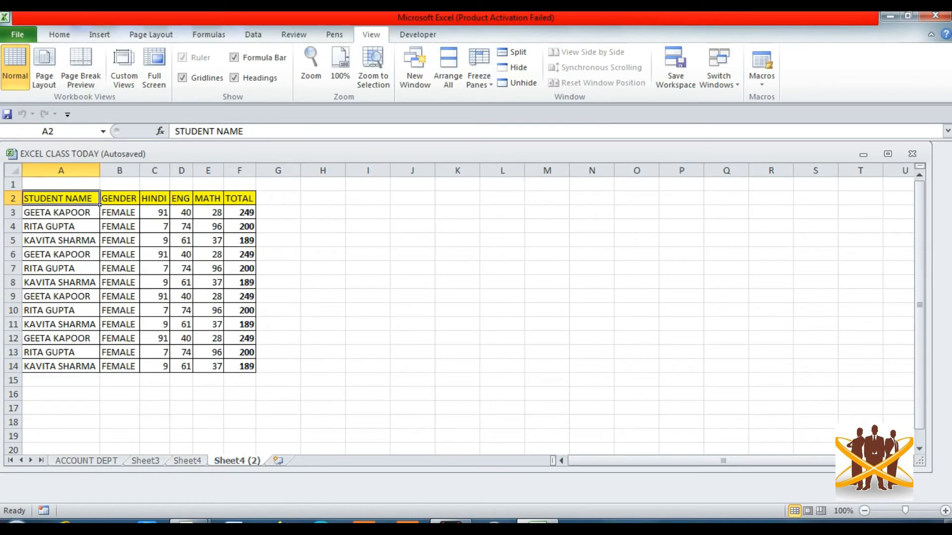
click(412, 212)
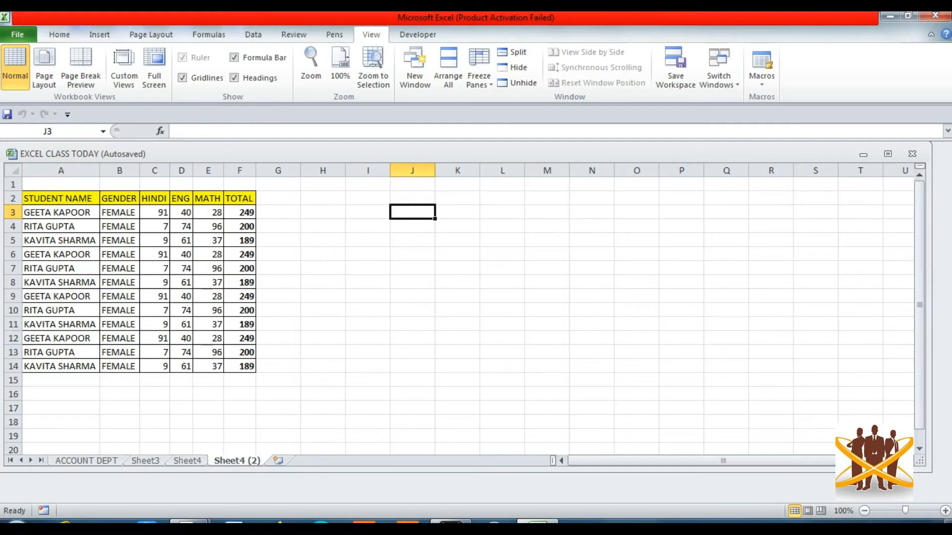
key(Left)
key(Up)
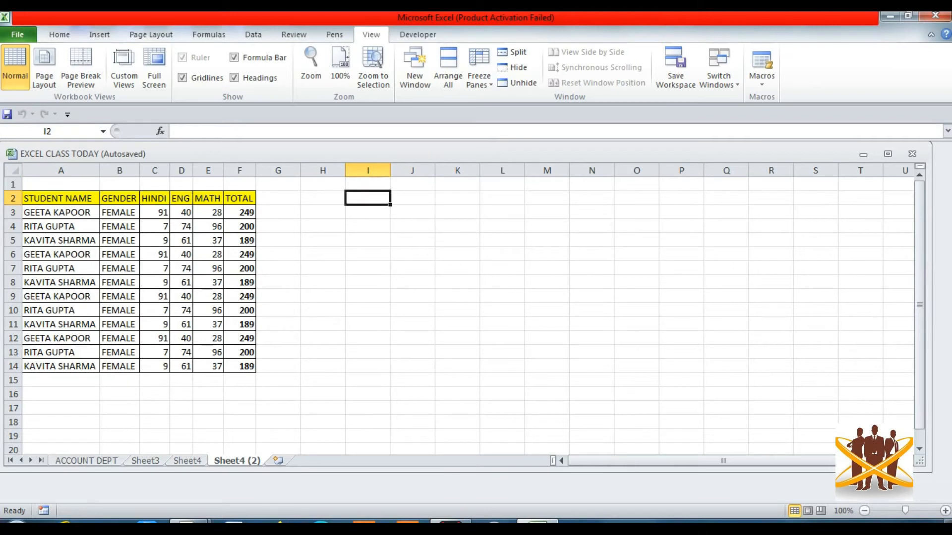
text(CLI)
key(BackSpace)
key(BackSpace)
key(BackSpace)
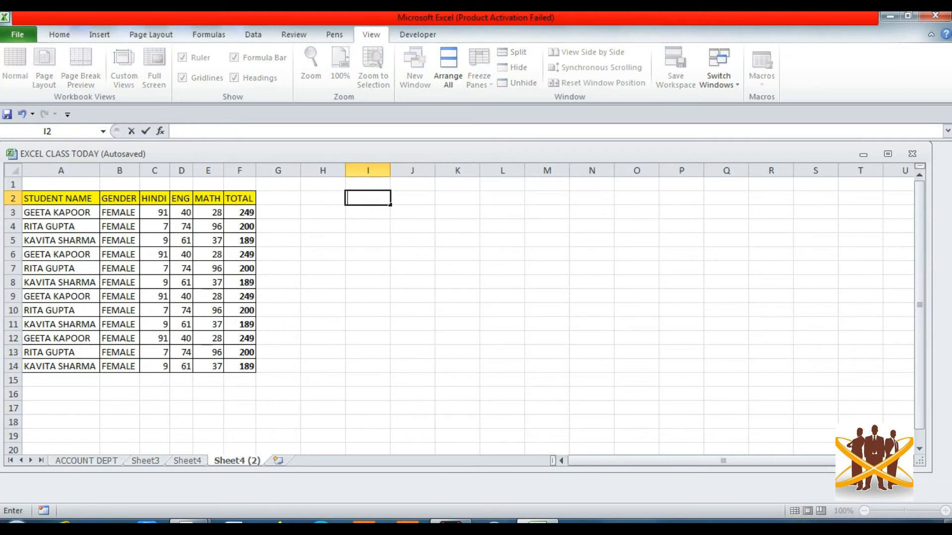
key(Escape)
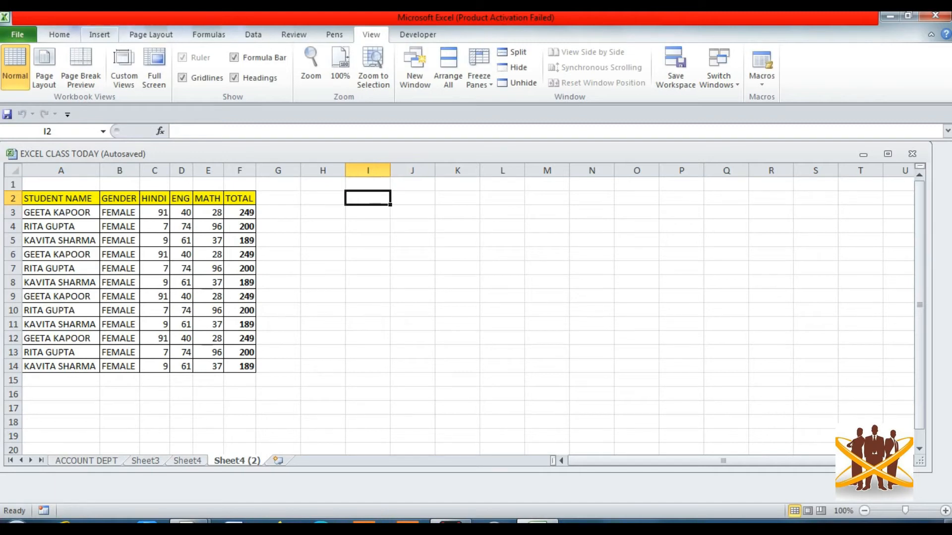
Draw an oval about 3.1 cm wide and 1.4 cm high beside the table, around I2:J5
click(99, 35)
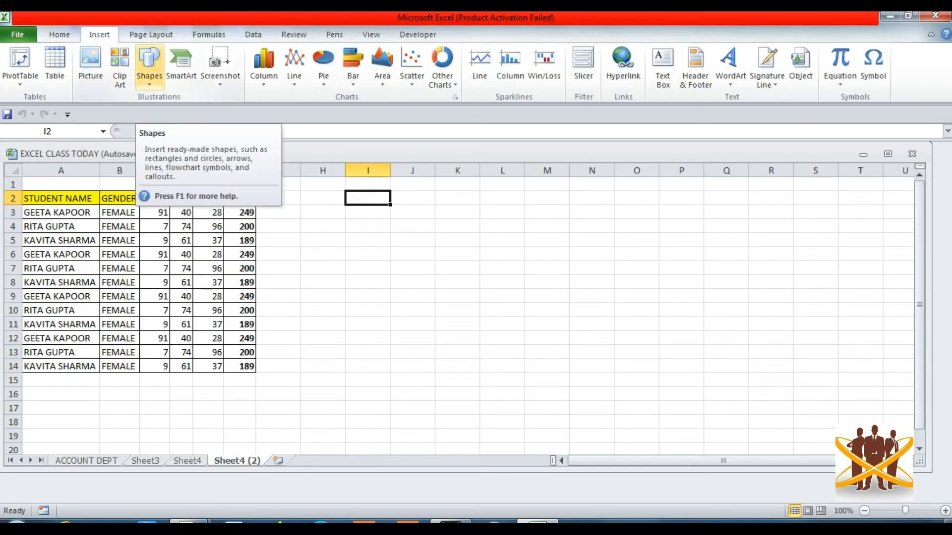
click(149, 64)
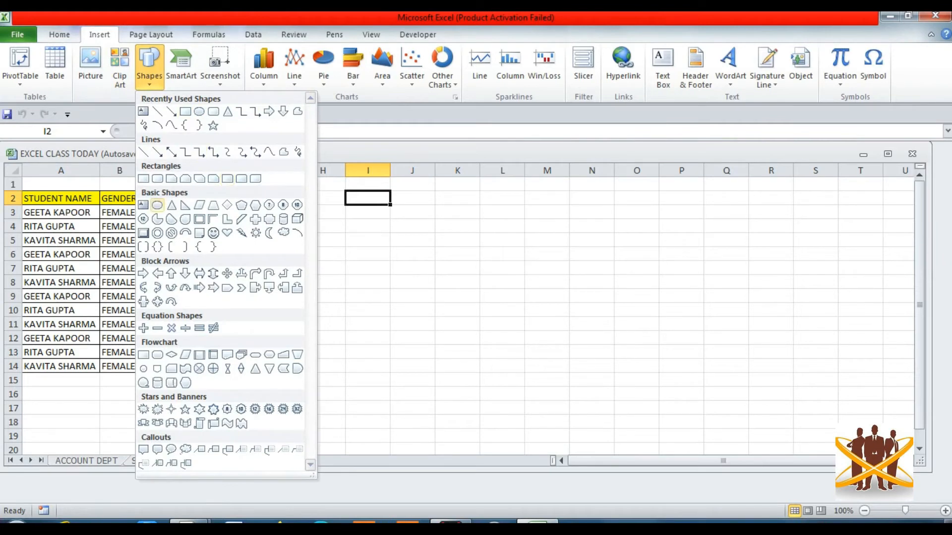
click(157, 205)
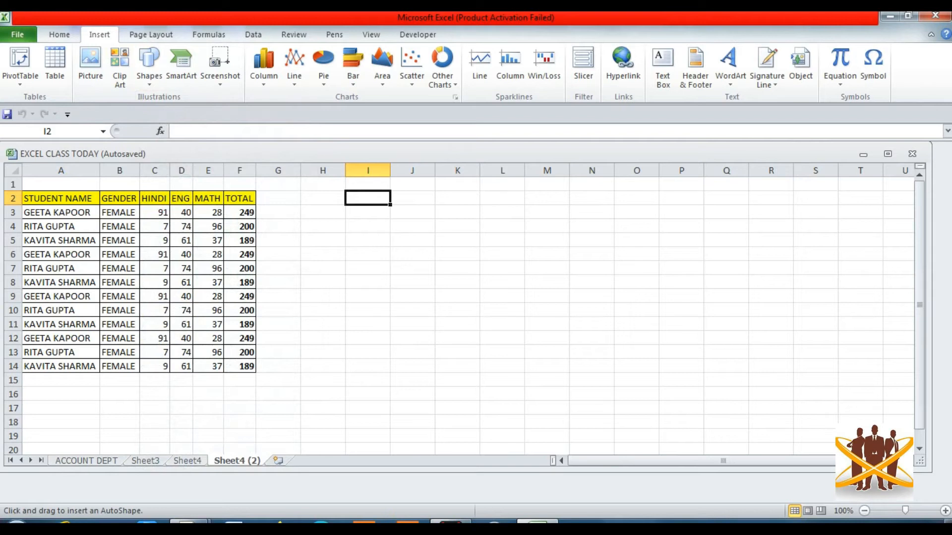
drag(340, 197, 423, 235)
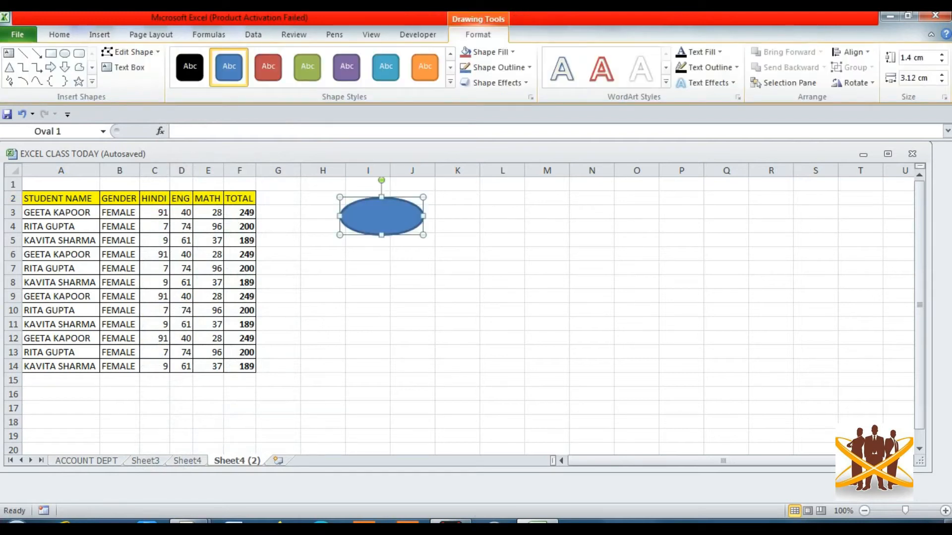
right_click(386, 221)
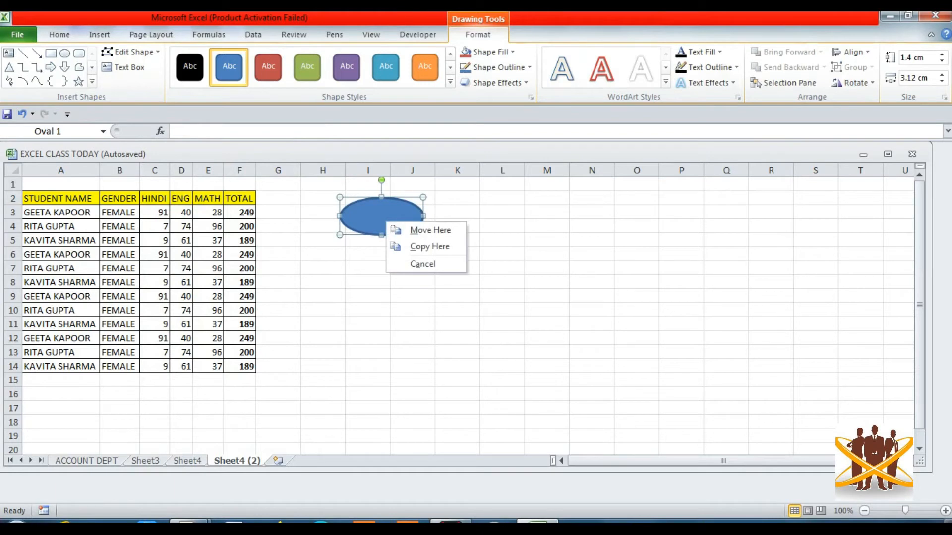
key(Escape)
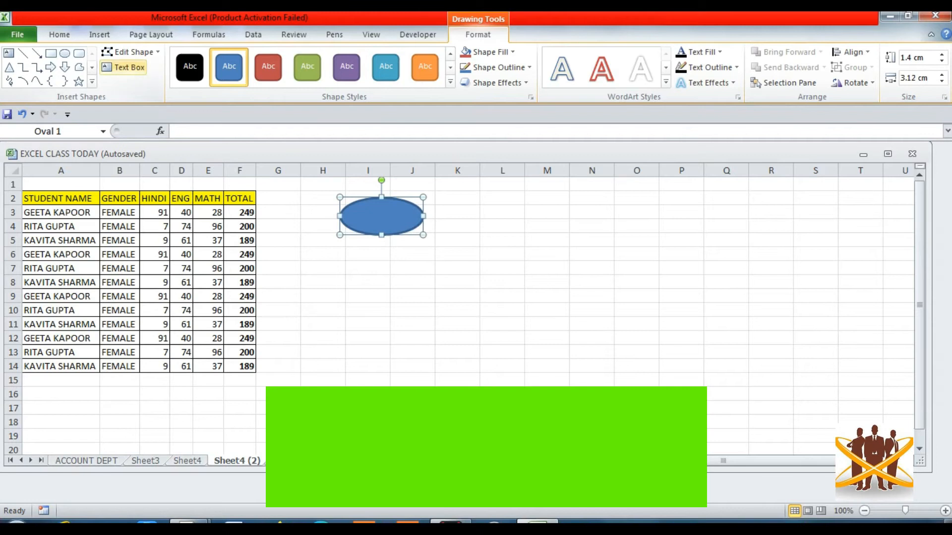
Label the oval CLICK HERE and widen it to about 3.65 cm so the text fits on one line
click(124, 67)
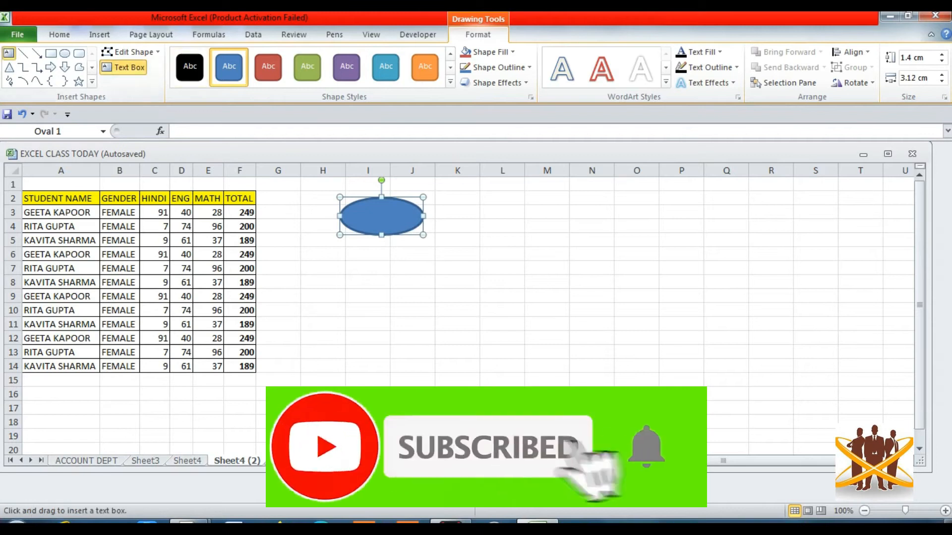
click(381, 216)
text(C)
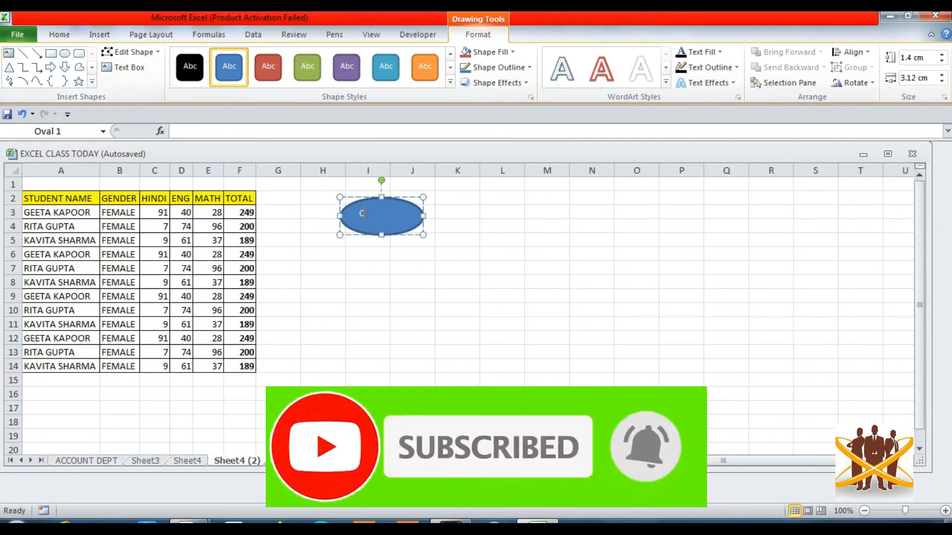
text(LICK HERE)
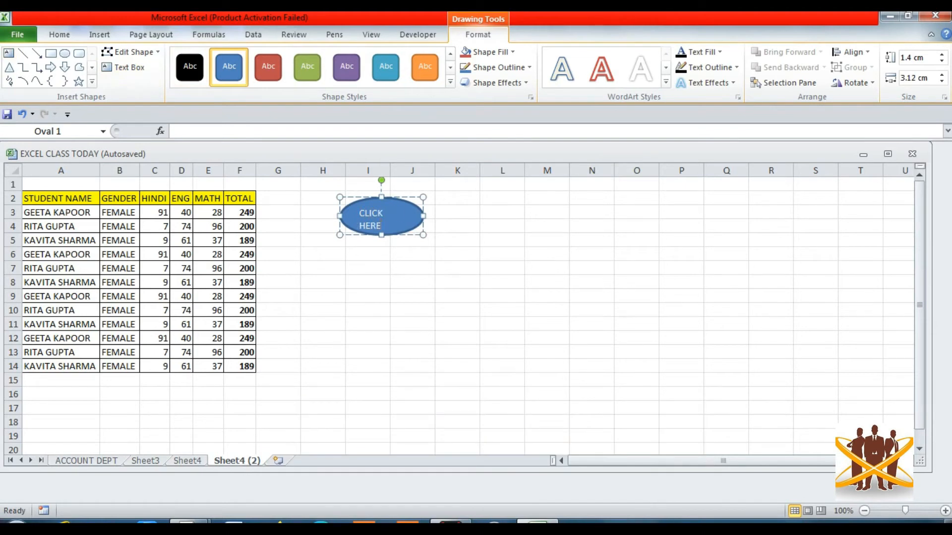
key(Escape)
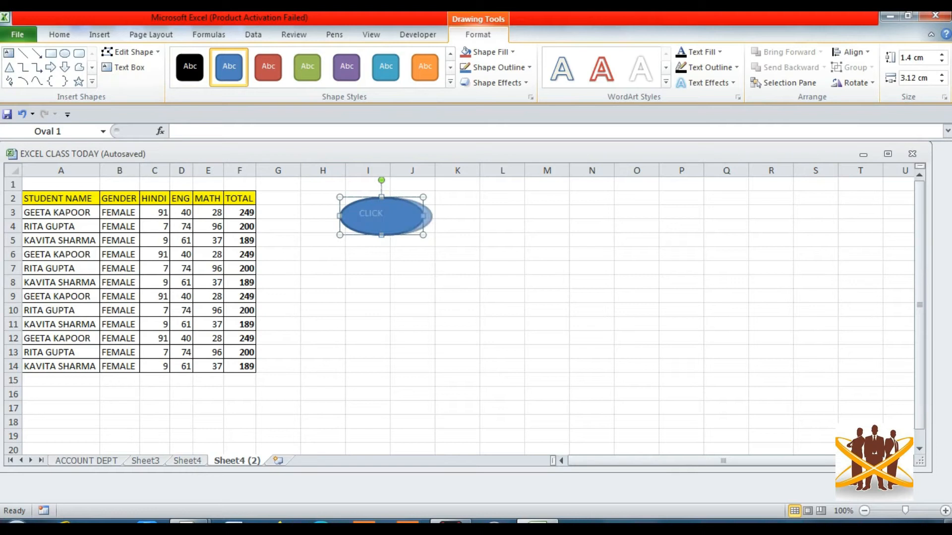
drag(433, 215, 437, 216)
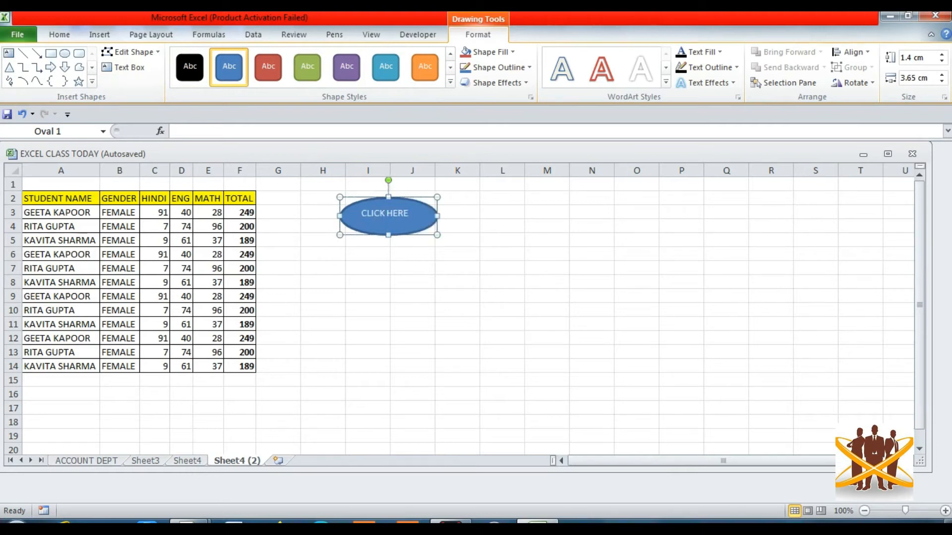
click(457, 268)
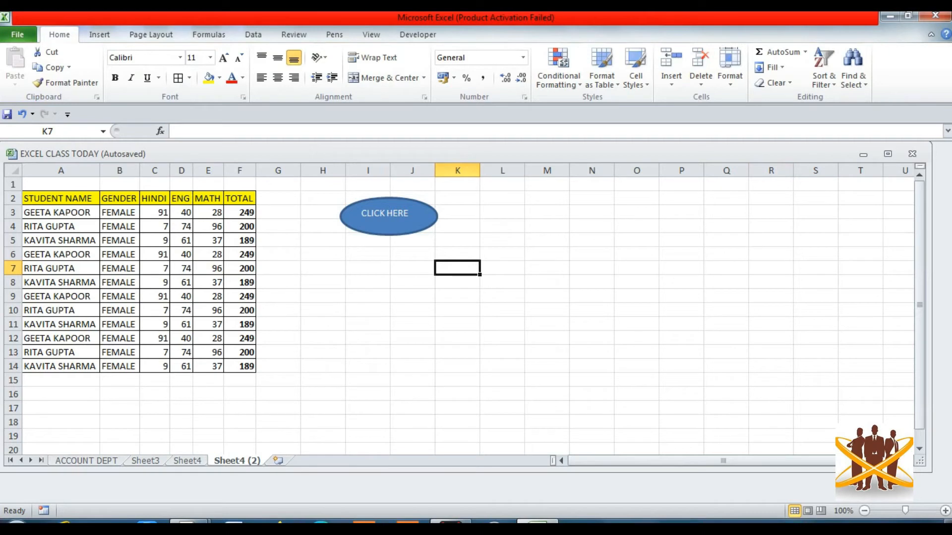
click(368, 283)
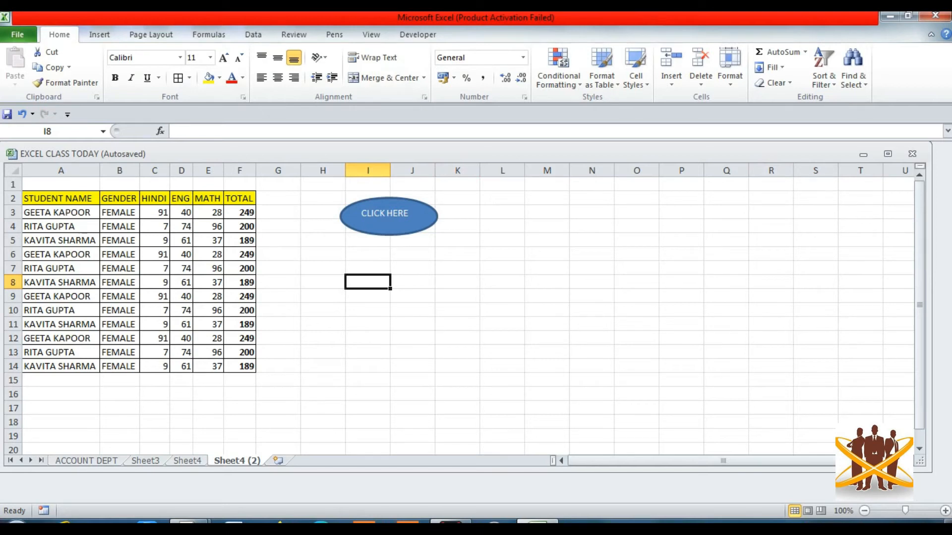
click(389, 222)
right_click(398, 220)
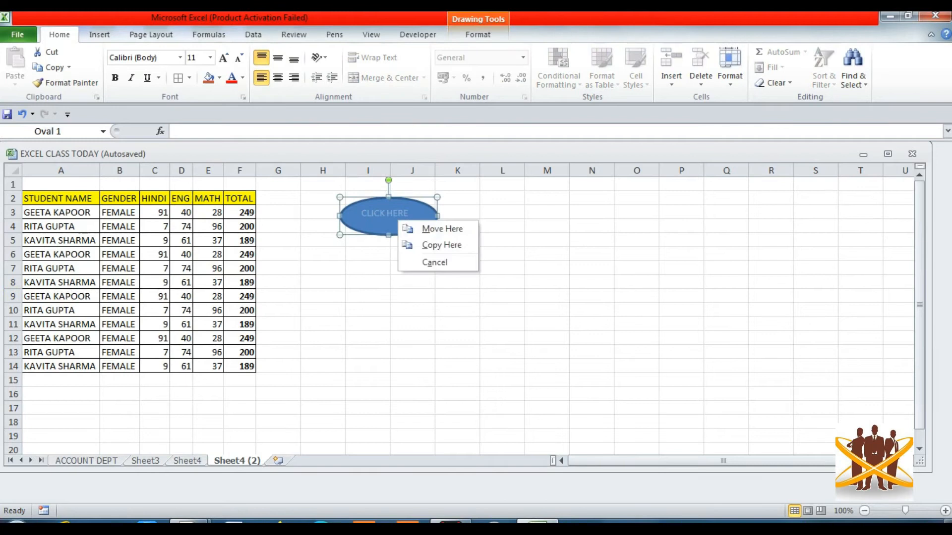
click(368, 310)
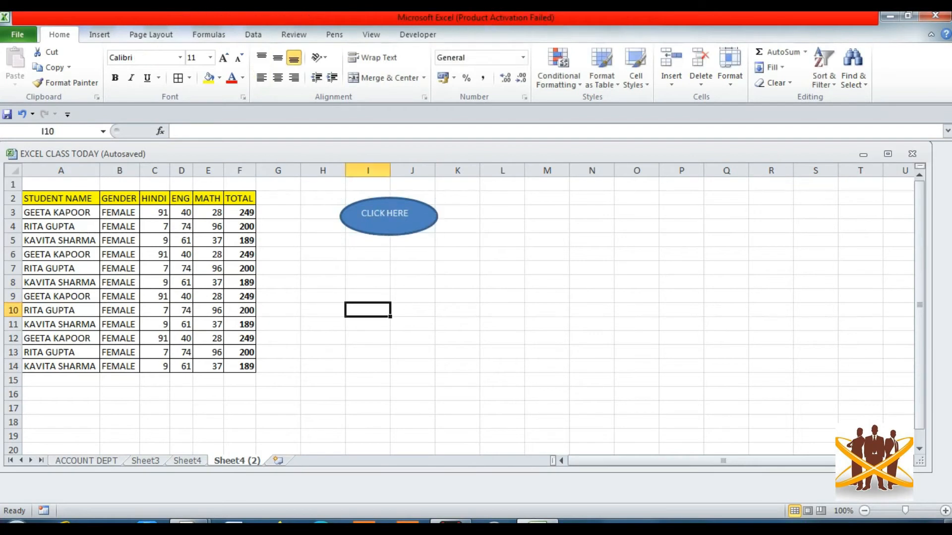
Start assigning a macro to the CLICK HERE oval and restrict the macro source to PERSONAL.XLSB
right_click(421, 215)
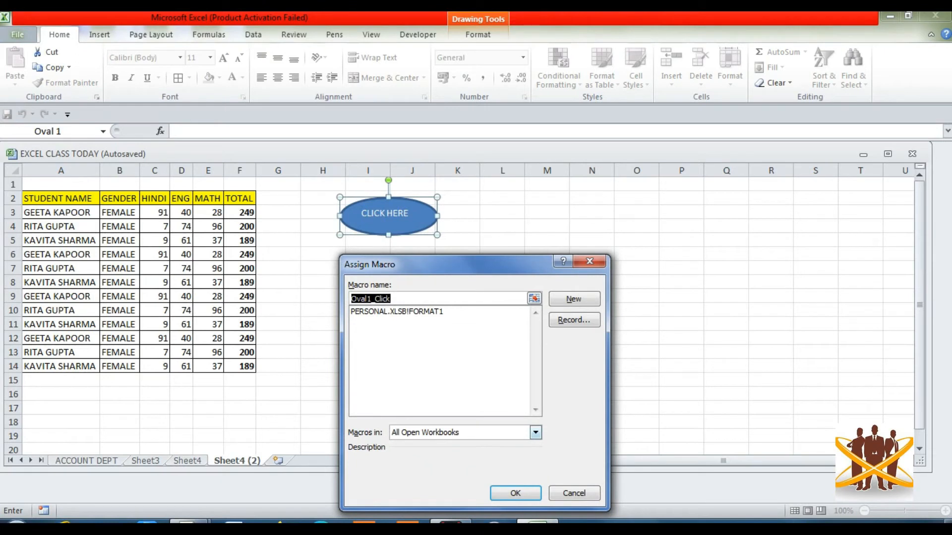
click(535, 433)
key(Down)
key(Down)
key(Down)
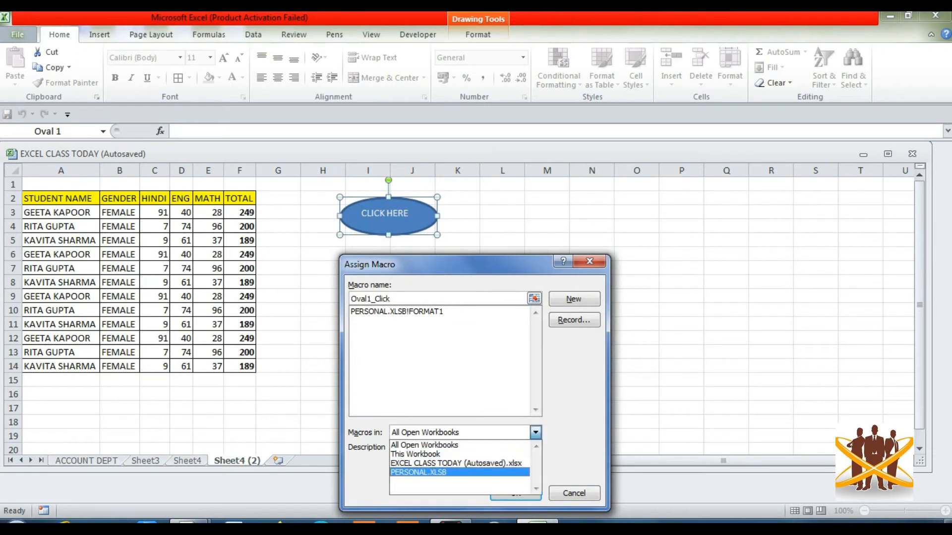
key(Up)
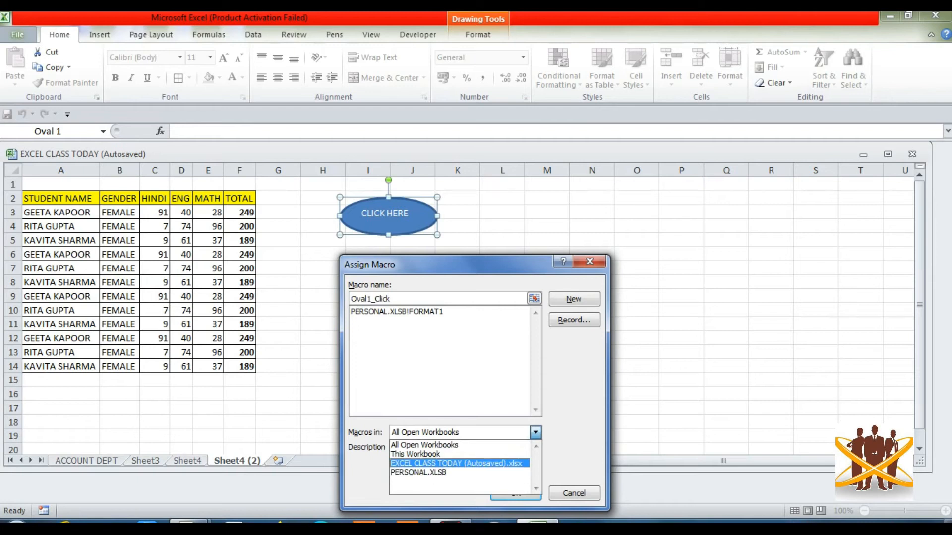
key(Down)
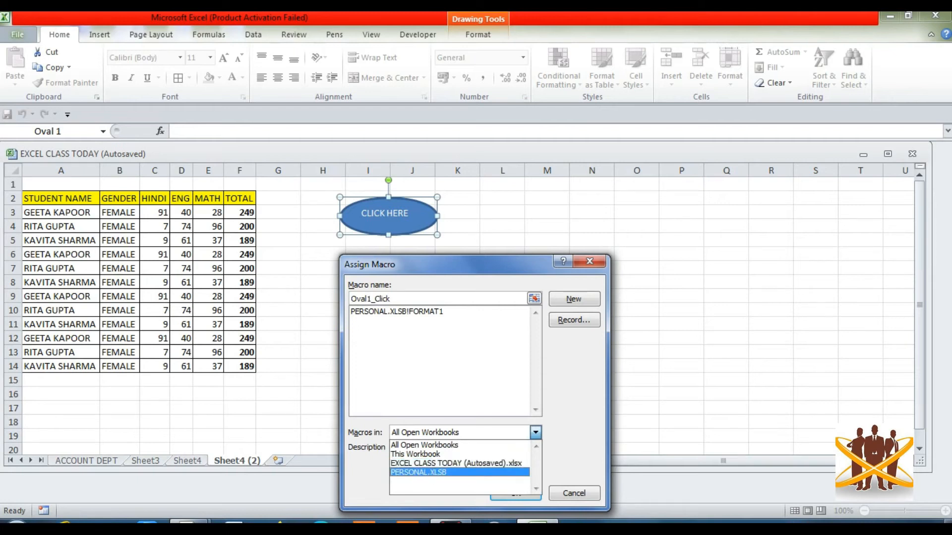
key(Return)
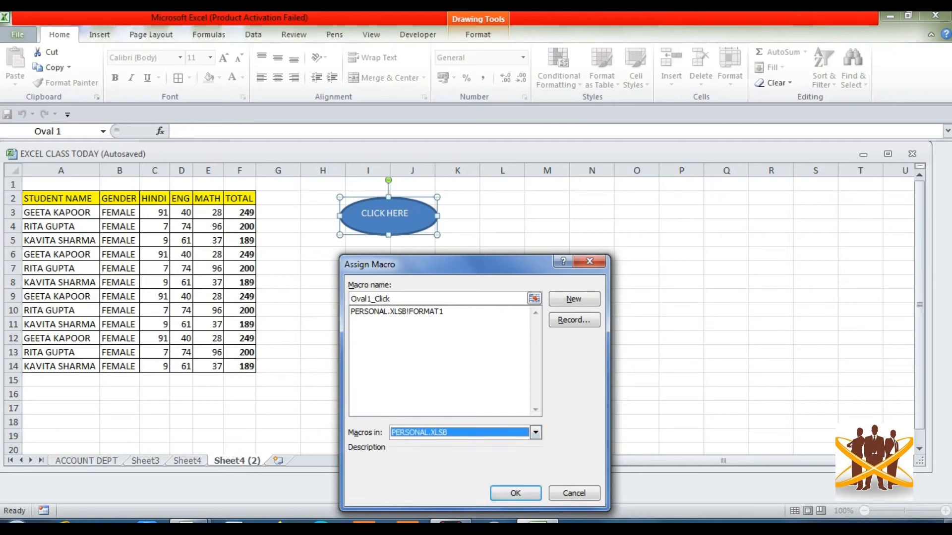
Assign Oval1_Click to the oval with the macro source set to All Open Workbooks, and try running it from the oval
click(536, 433)
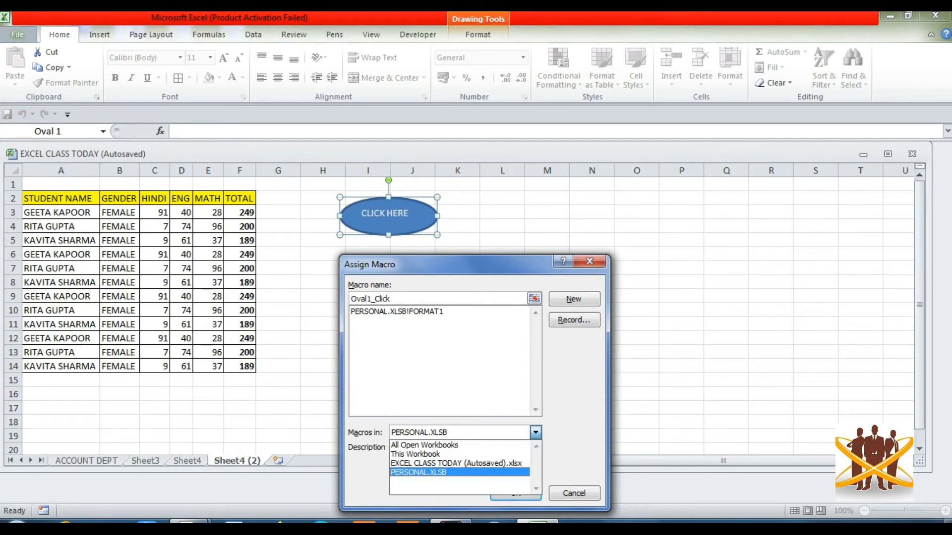
key(Return)
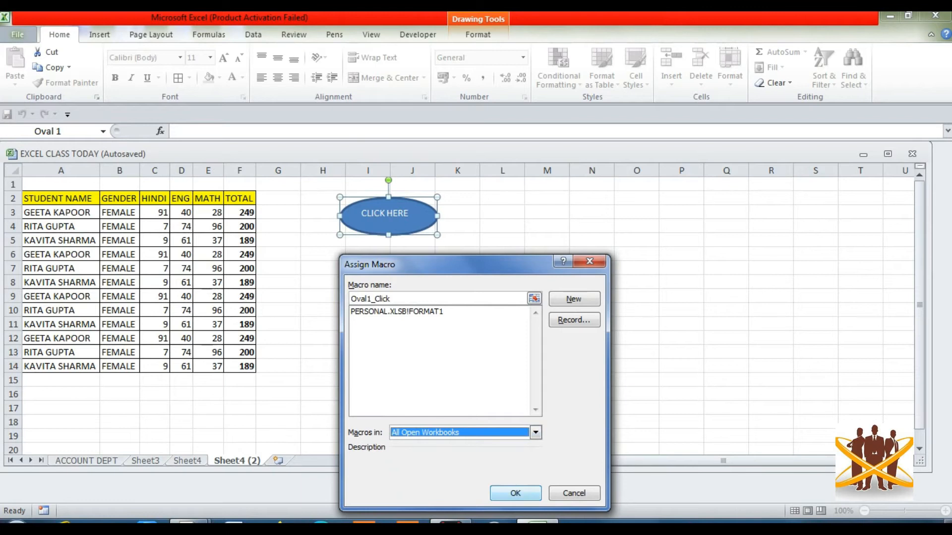
key(Return)
click(368, 339)
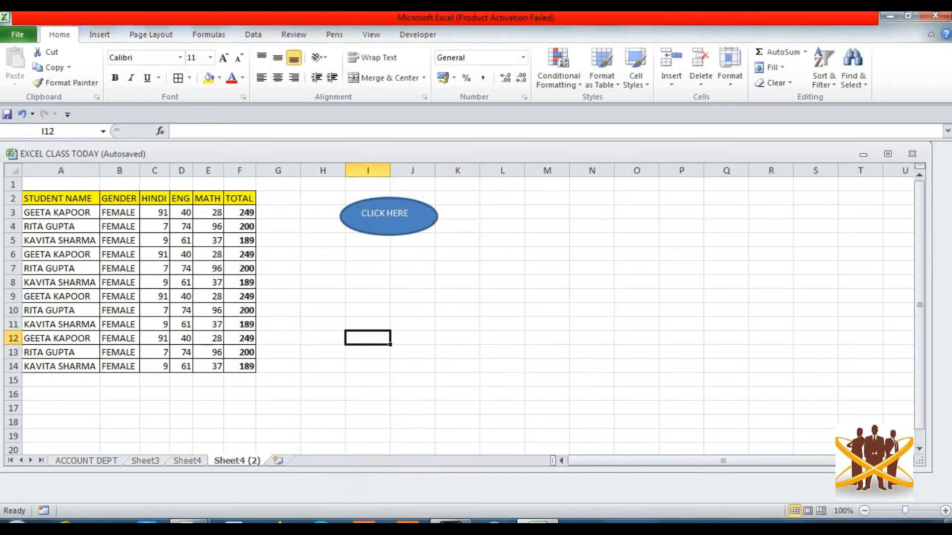
click(389, 216)
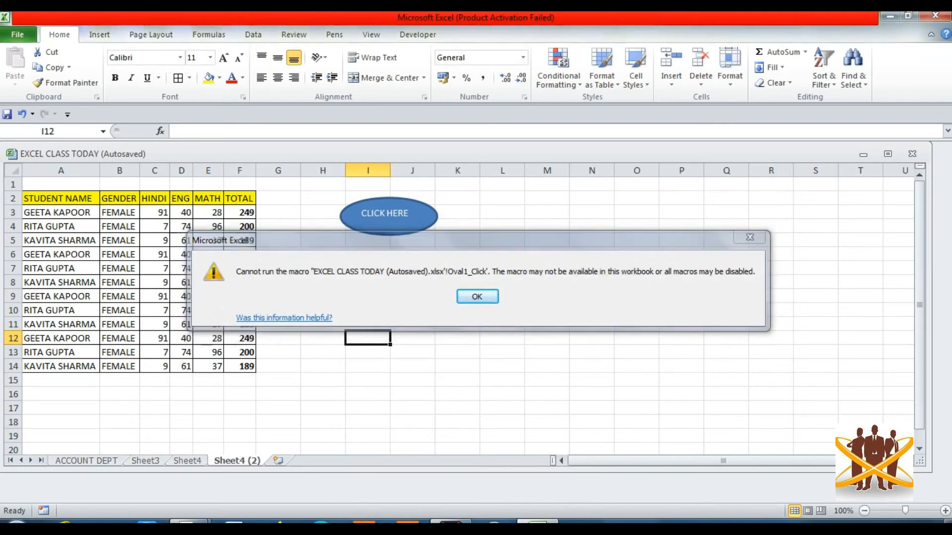
key(Return)
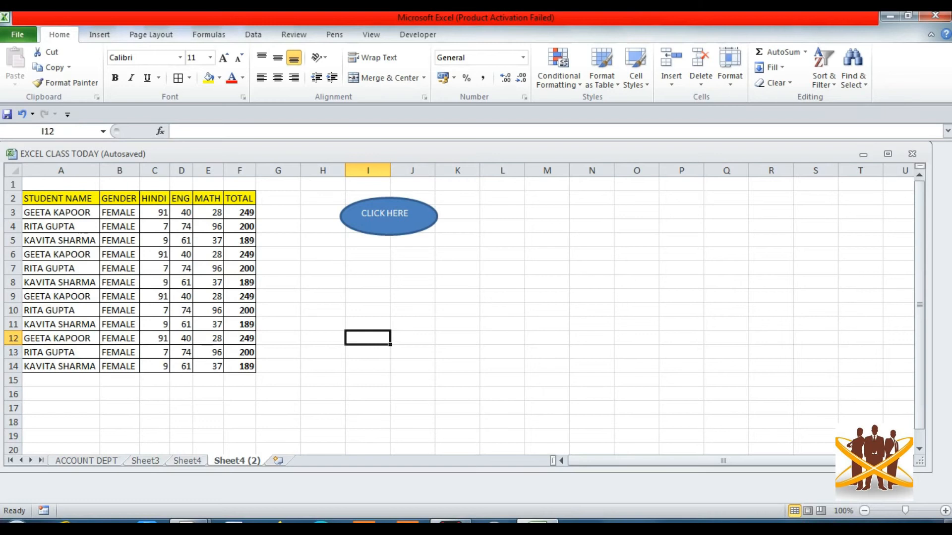
Undo the narrowing of column A and the earlier changes that added the CLICK HERE oval
click(61, 199)
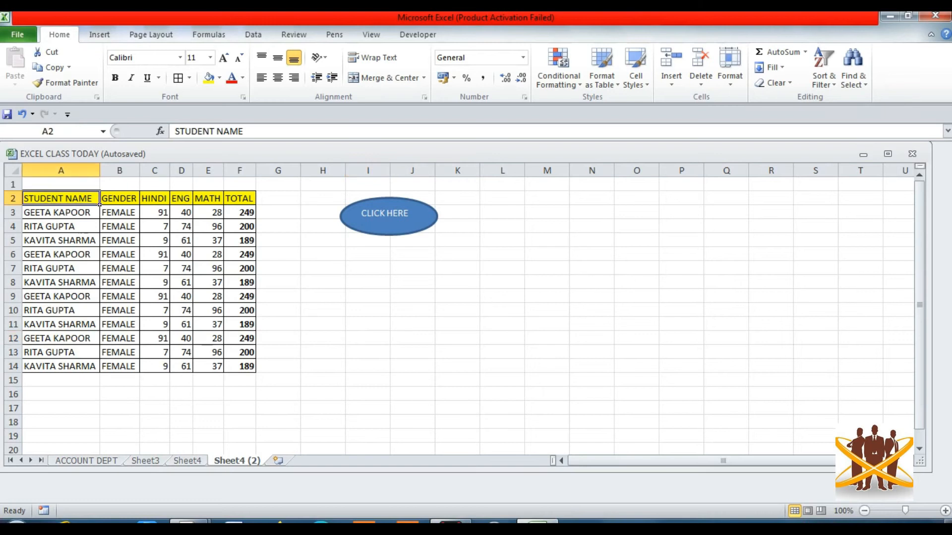
mouse_move(99, 204)
mouse_down()
mouse_move(77, 204)
mouse_move(117, 204)
mouse_up()
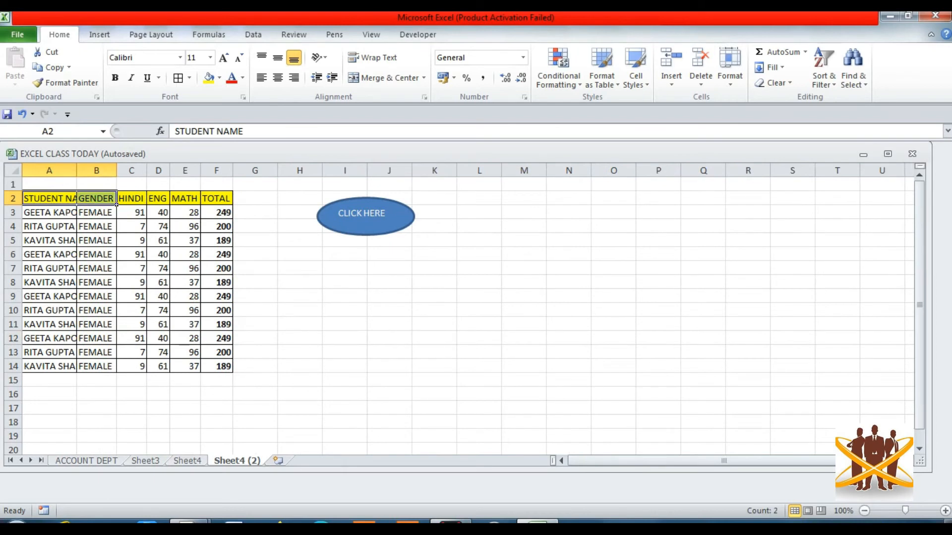
key(ctrl+z)
key(ctrl+z)
key(ctrl+z)
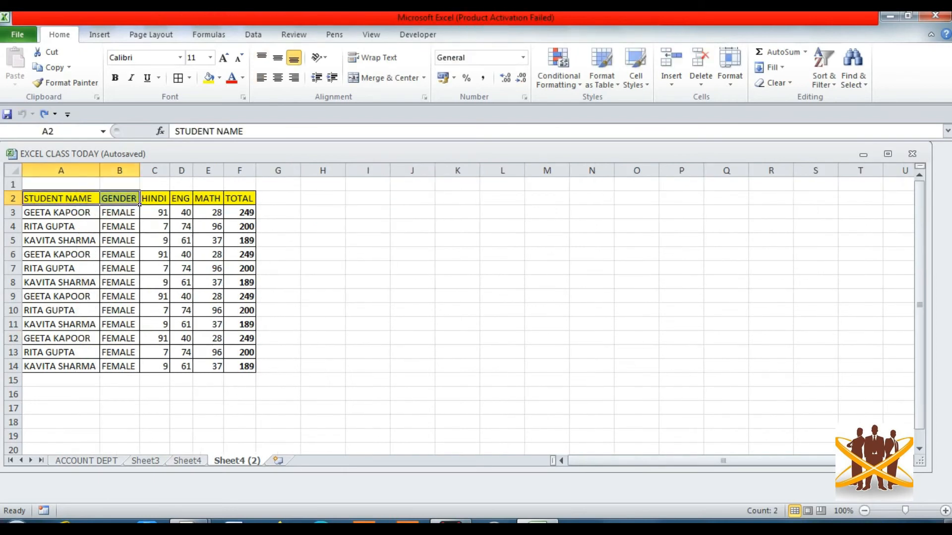
Remove the fill colour and all borders from the range A2:G15 in Sheet4 (2)
drag(75, 198, 287, 380)
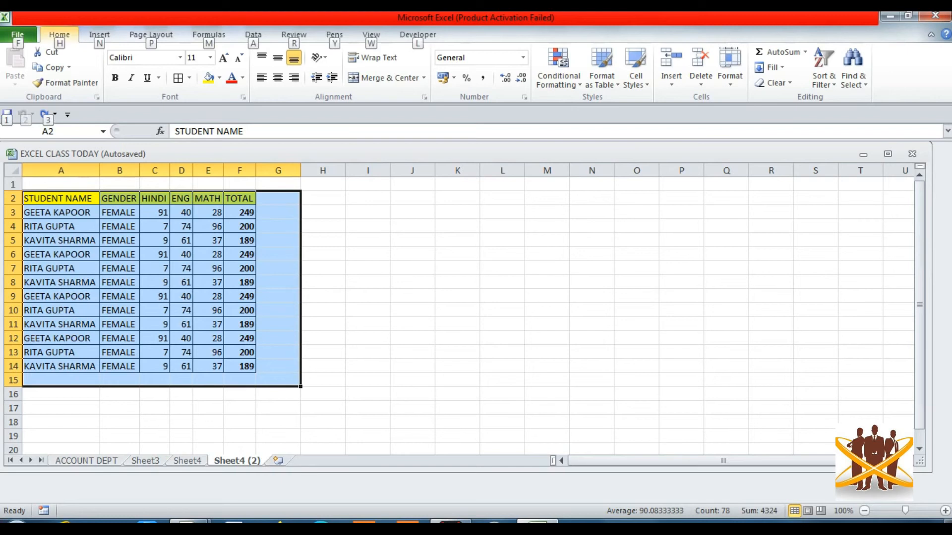
click(219, 77)
click(218, 193)
key(alt+h)
key(b)
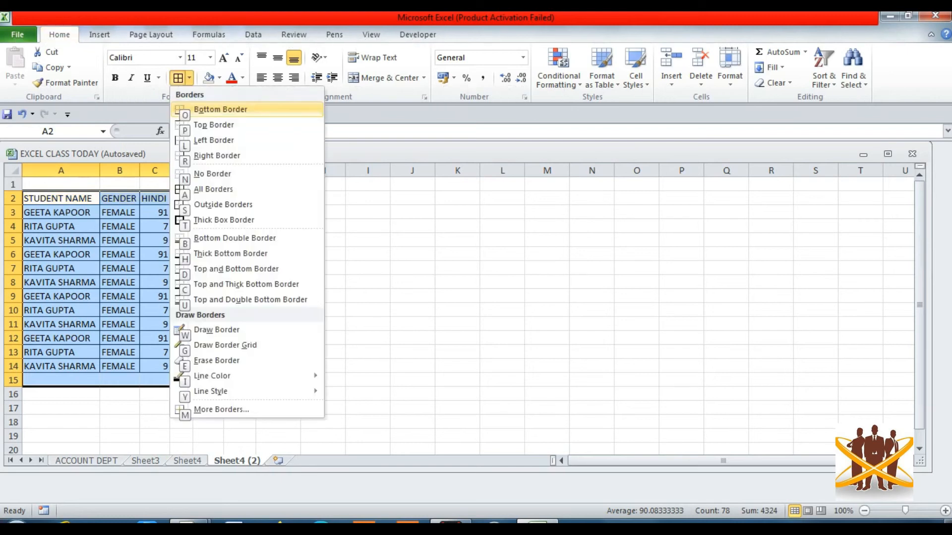
key(t)
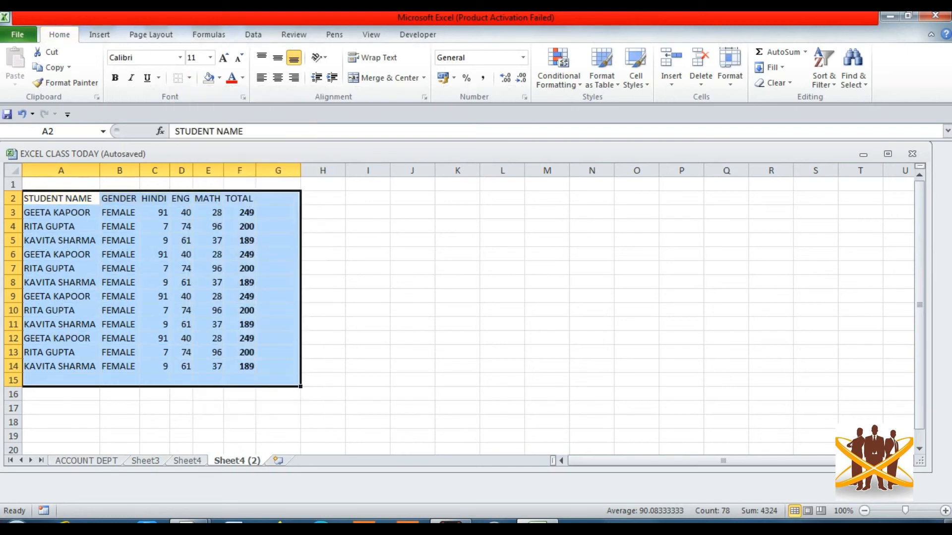
Narrow the STUDENT NAME, GENDER and TOTAL columns so they no longer fit their contents
drag(139, 171, 74, 170)
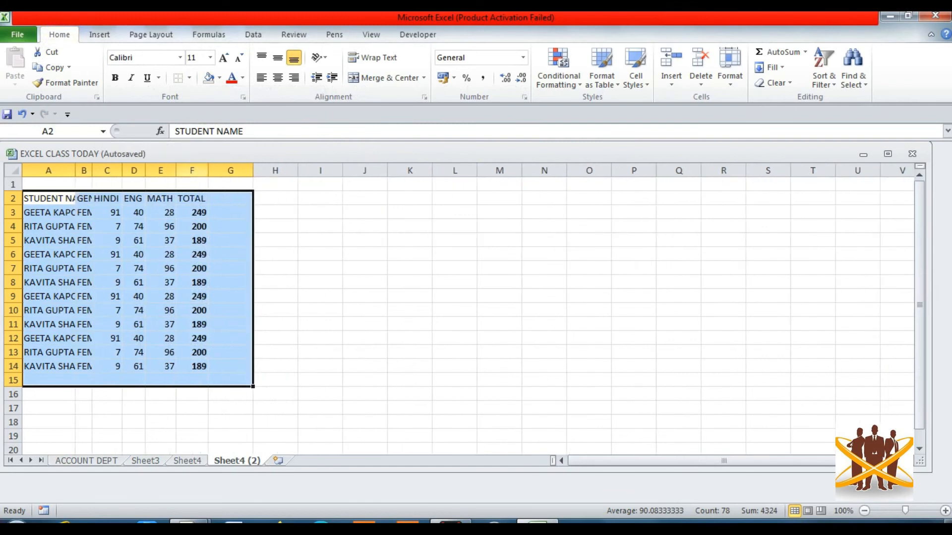
drag(208, 171, 199, 170)
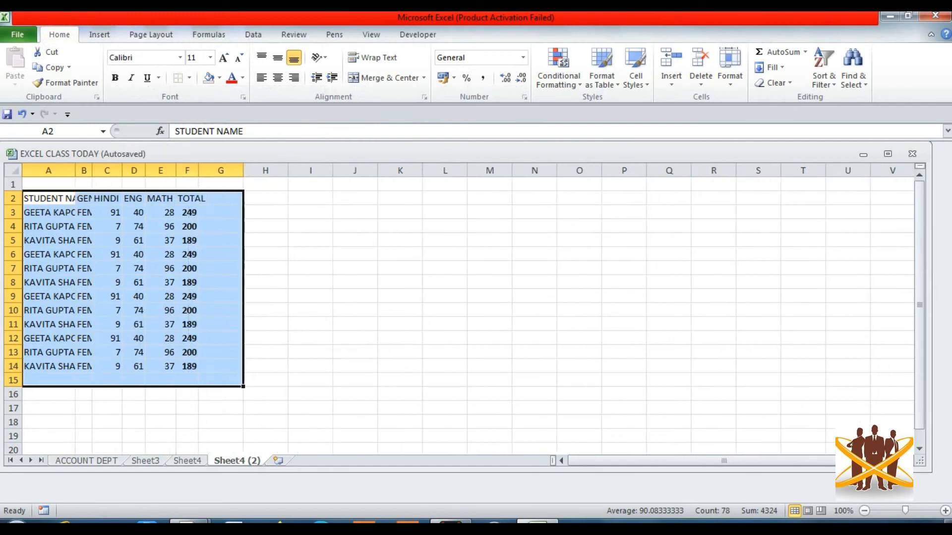
Run the PERSONAL.XLSB!FORMAT1 macro on the student table in Sheet4 (2)
click(310, 226)
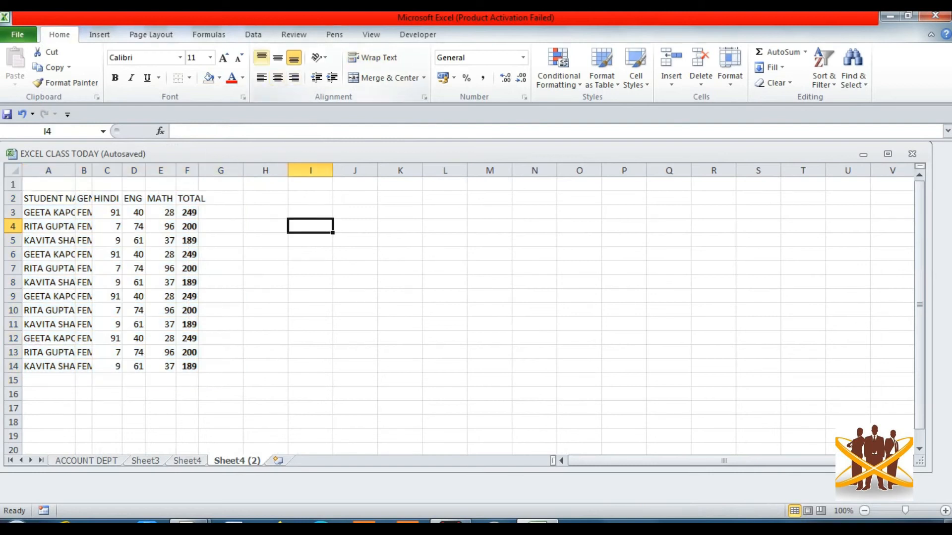
click(371, 34)
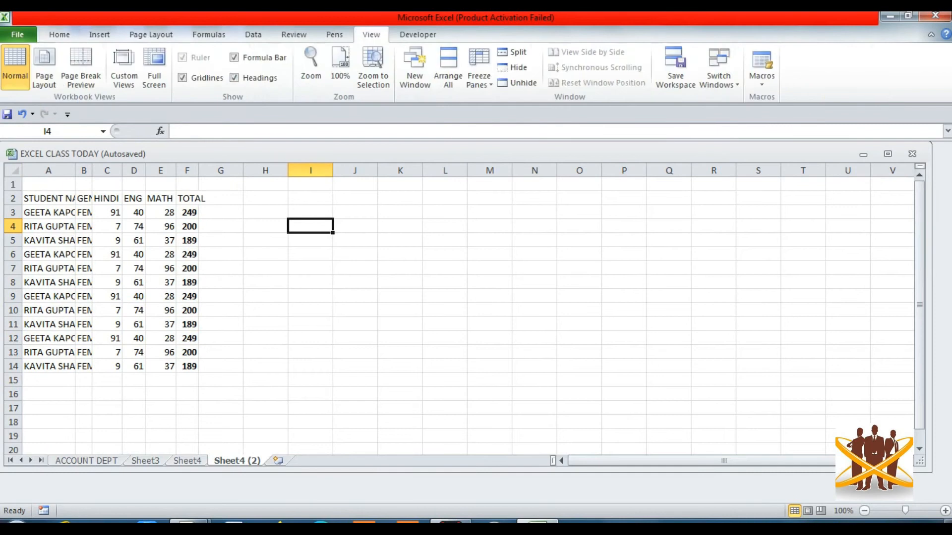
click(761, 60)
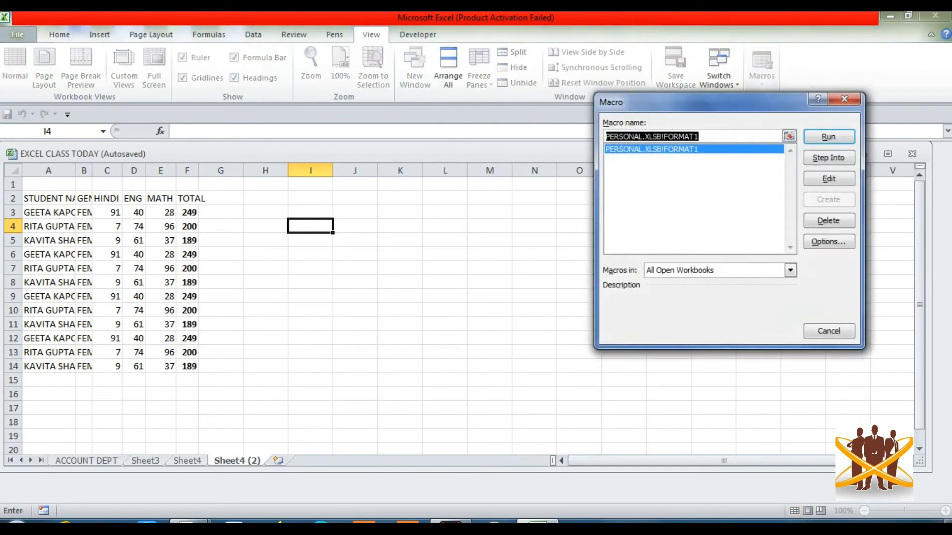
key(Escape)
click(761, 82)
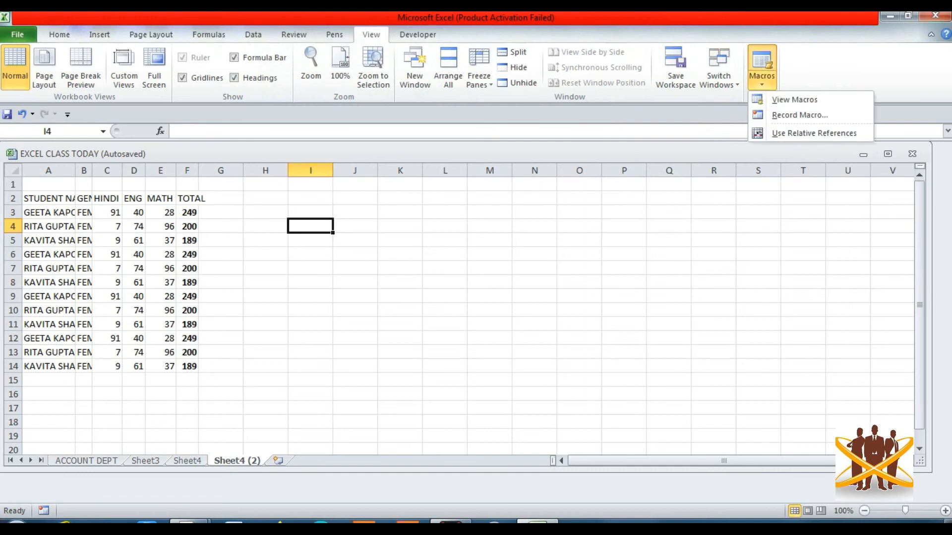
click(795, 100)
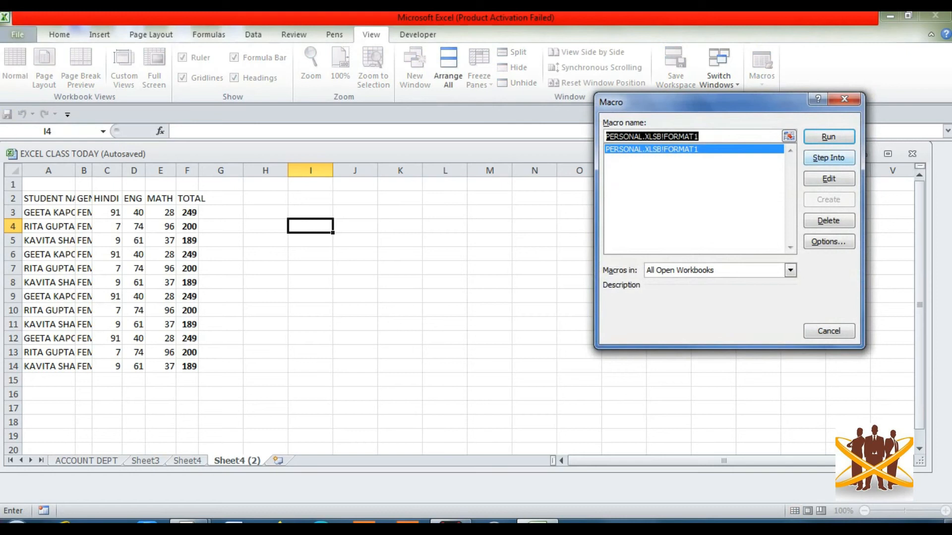
click(828, 137)
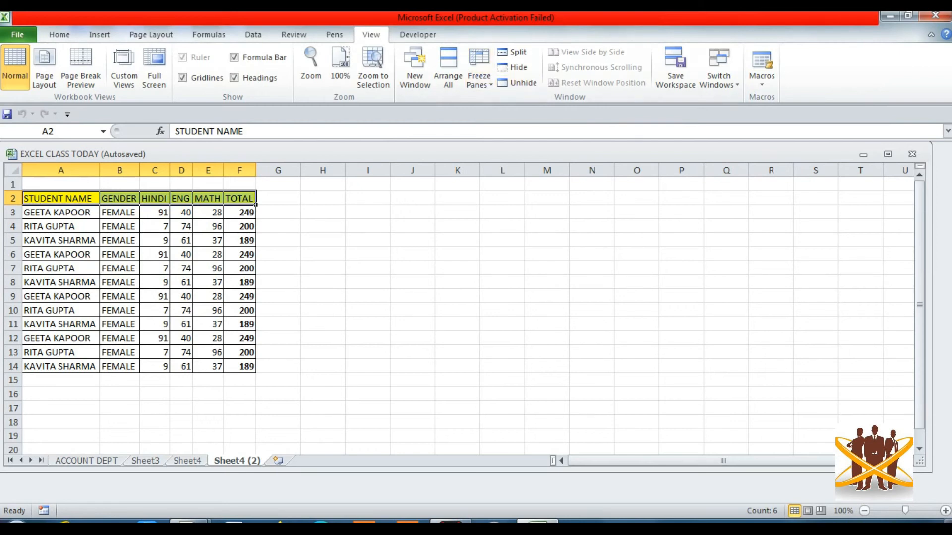
Remove the borders and fill colour from A2:F14 and narrow the STUDENT NAME column so it no longer fits its contents
key(shift+Down)
key(shift+Down)
key(shift+Down)
key(shift+Down)
key(shift+Down)
key(shift+Down)
key(shift+Down)
key(shift+Down)
key(shift+Down)
key(shift+Down)
key(shift+Down)
key(shift+Down)
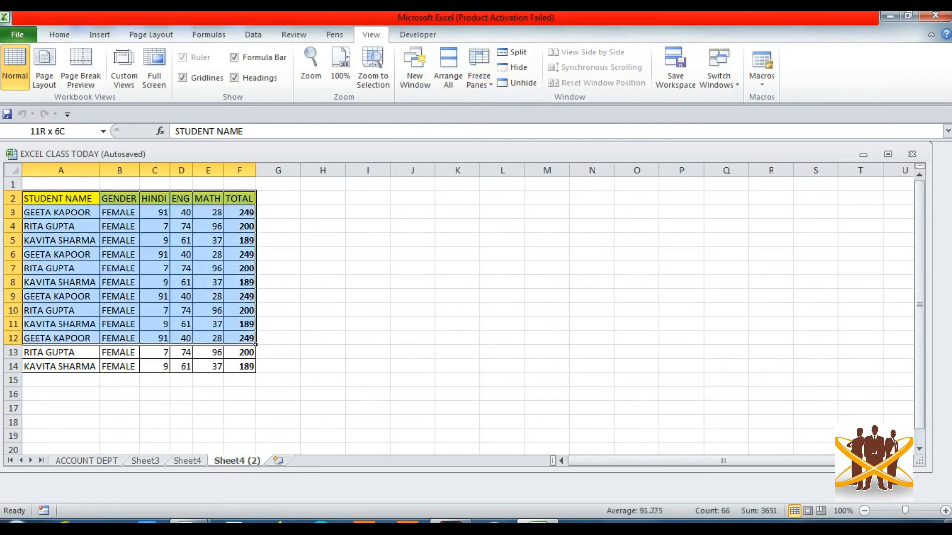
key(alt+h)
key(b)
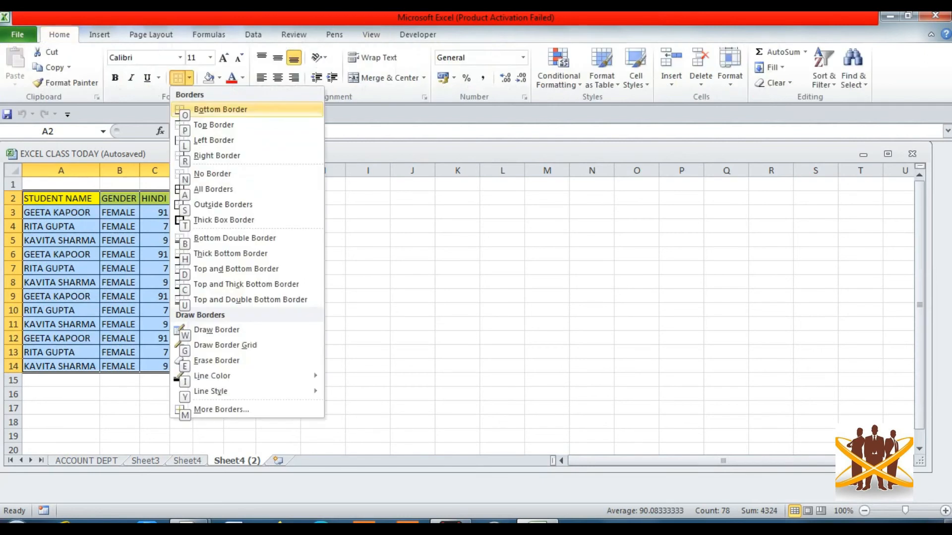
key(t)
key(alt+h)
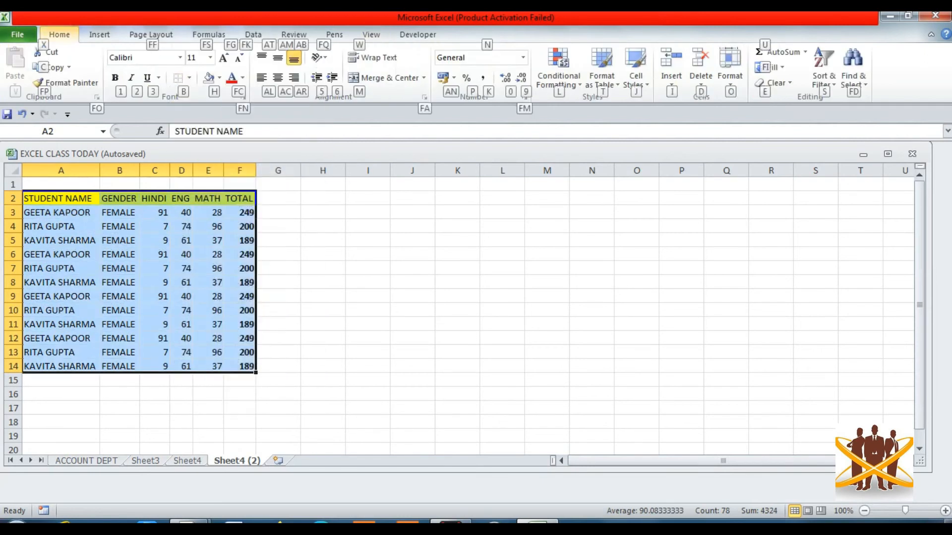
key(h)
key(n)
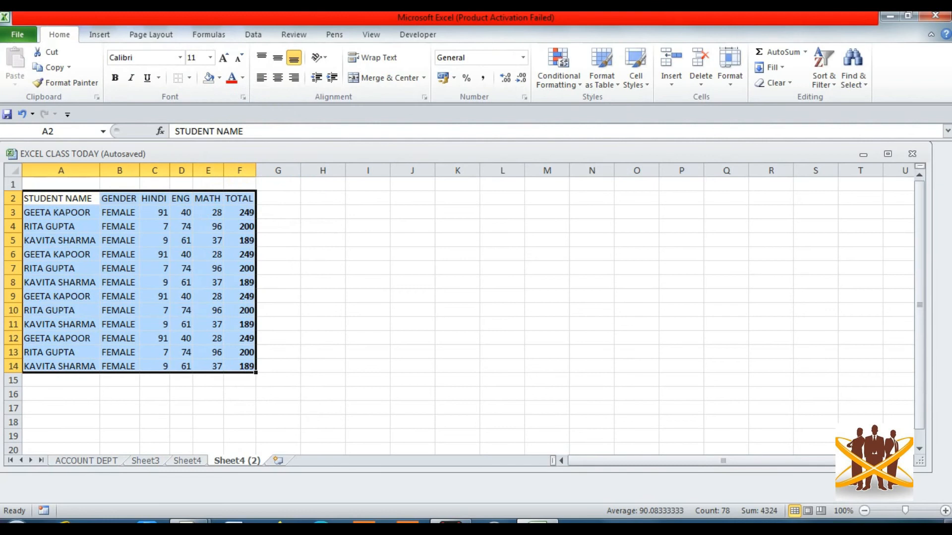
drag(100, 170, 61, 170)
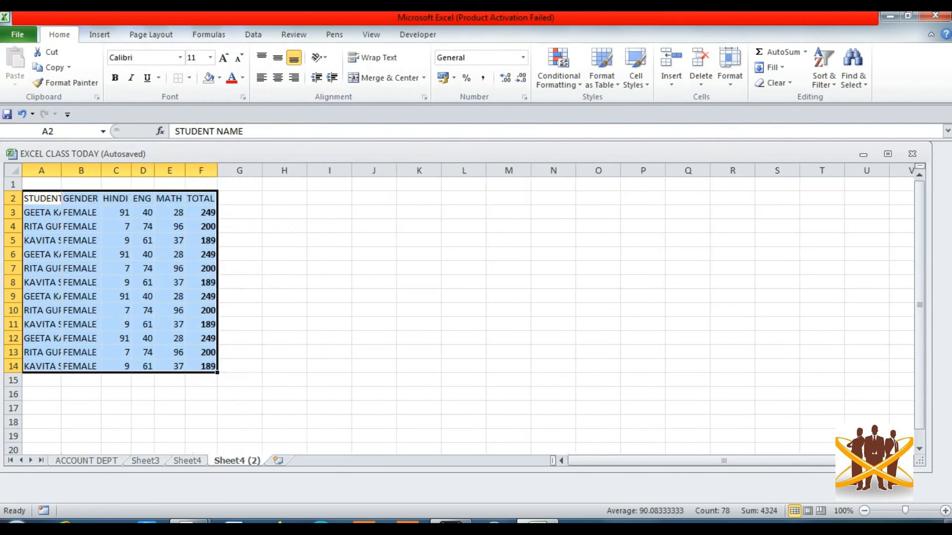
click(329, 268)
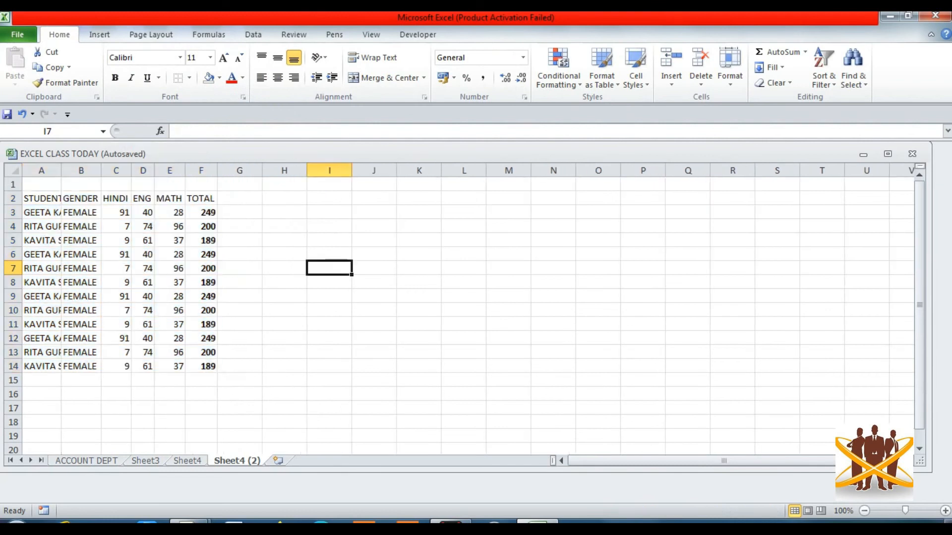
Draw an oval about 1.48 cm high and 3.02 cm wide beside the table, across columns H to J
click(371, 34)
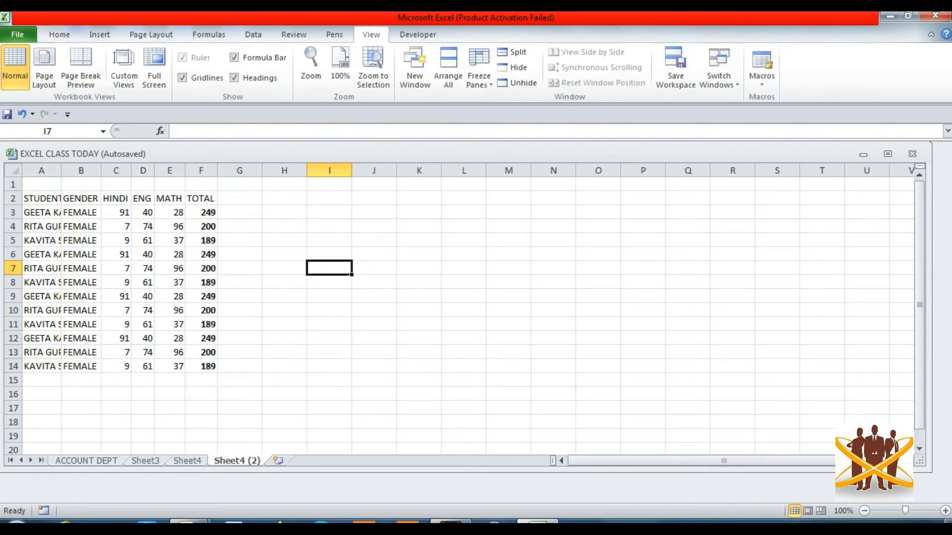
click(329, 199)
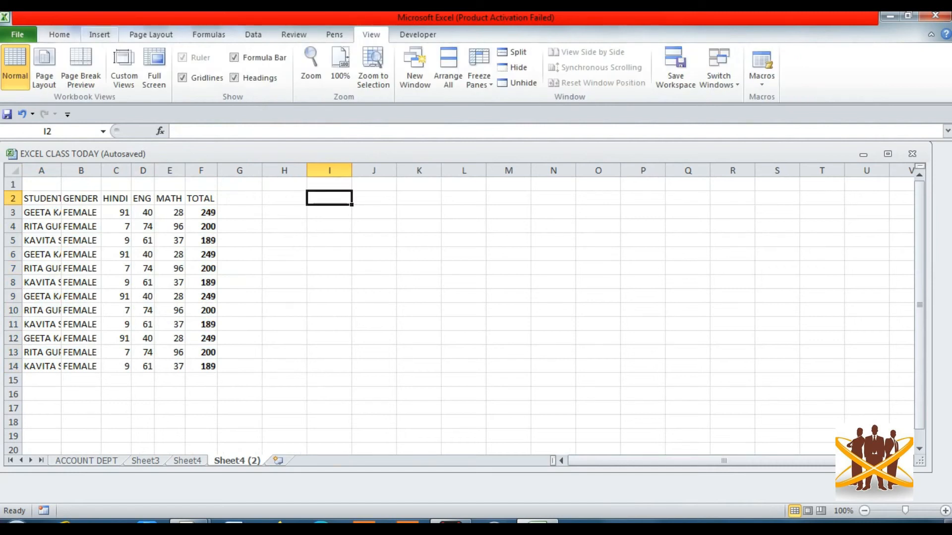
click(99, 34)
click(149, 65)
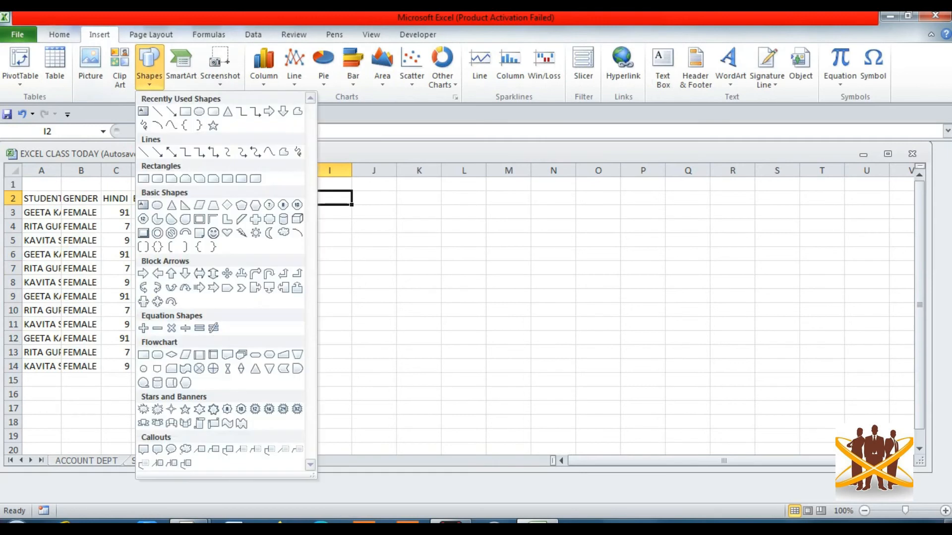
click(199, 111)
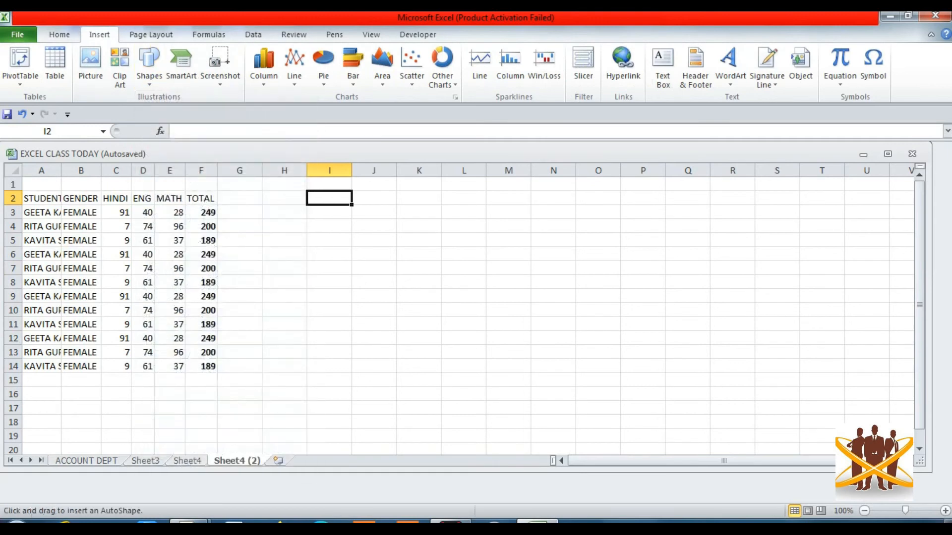
drag(295, 197, 376, 236)
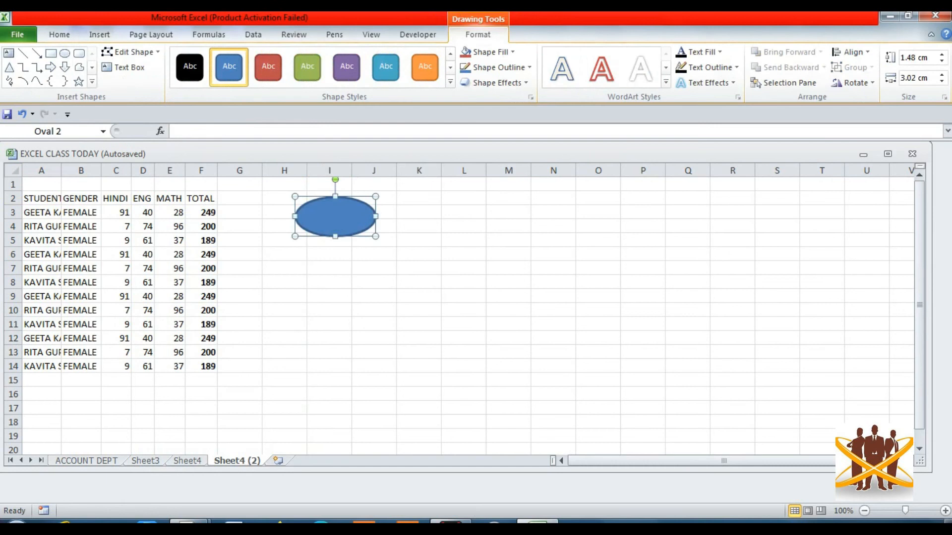
Label the new oval JUST CLICK and widen it into column K
click(124, 67)
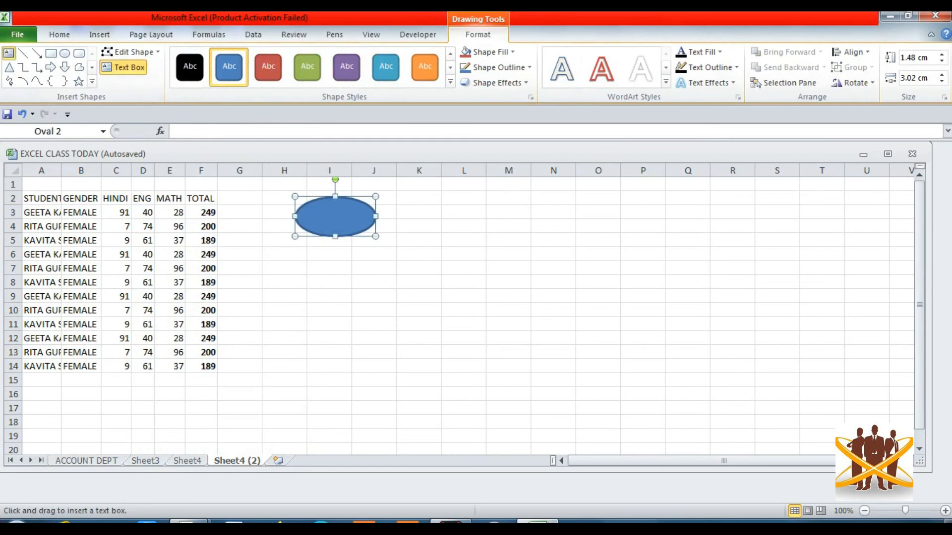
click(314, 213)
text(JUS)
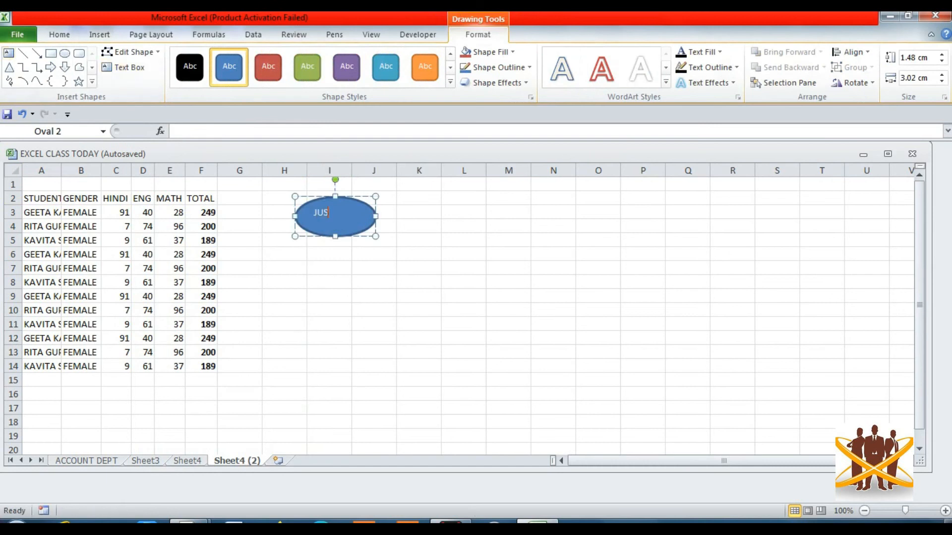
text(T CLICK HERE)
drag(375, 216, 403, 216)
click(553, 254)
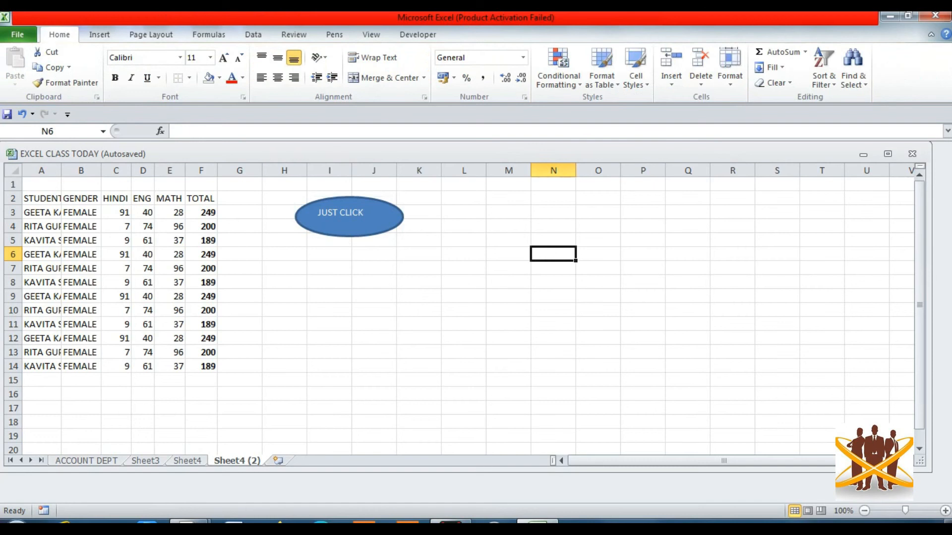
Assign the PERSONAL.XLSB!FORMAT1 macro to the JUST CLICK oval
right_click(378, 218)
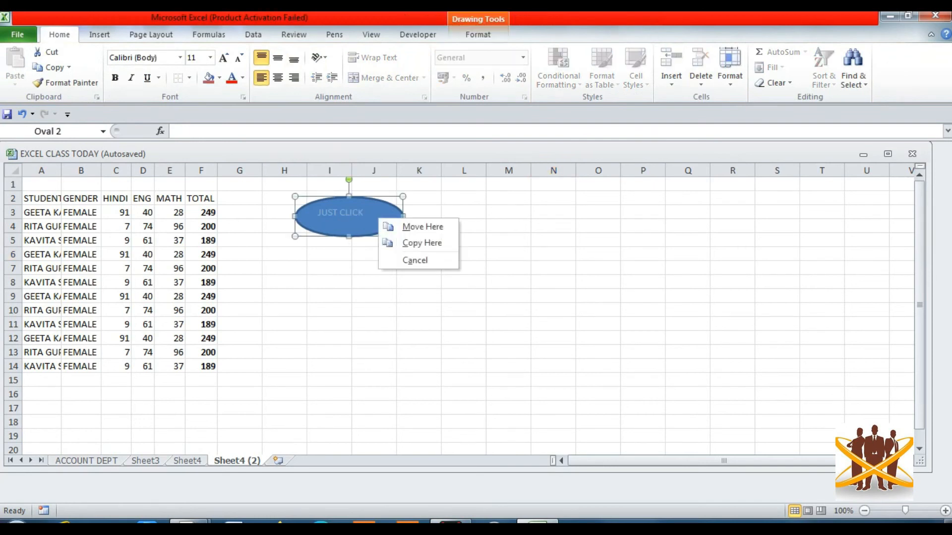
key(Escape)
right_click(367, 215)
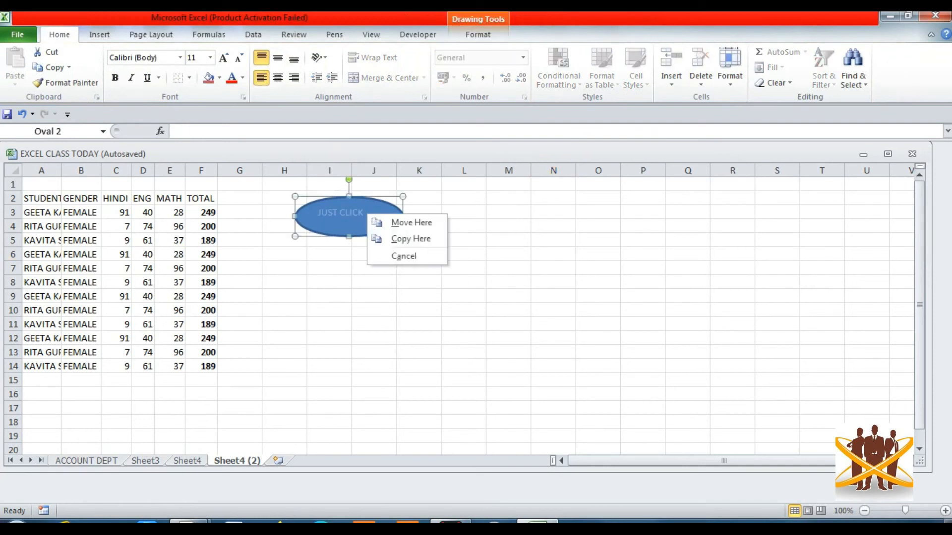
key(Escape)
right_click(359, 229)
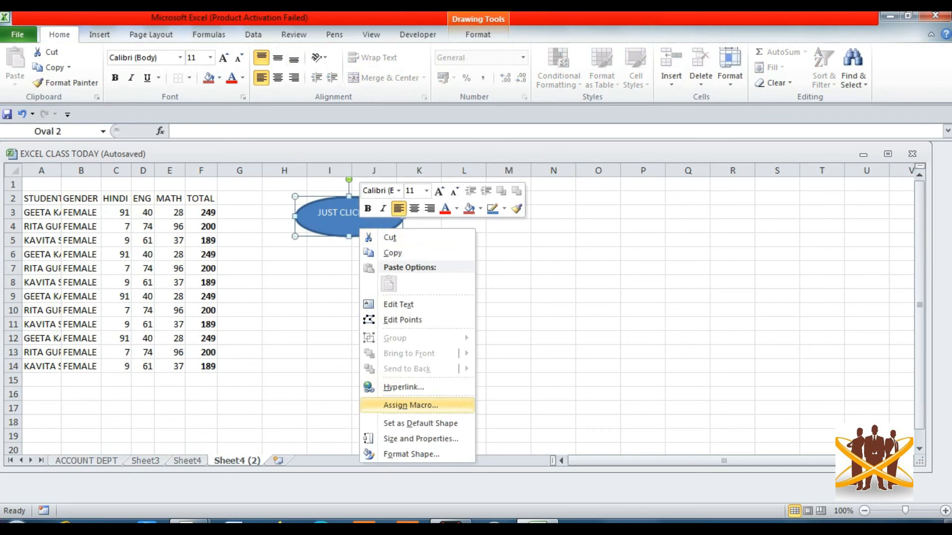
click(410, 405)
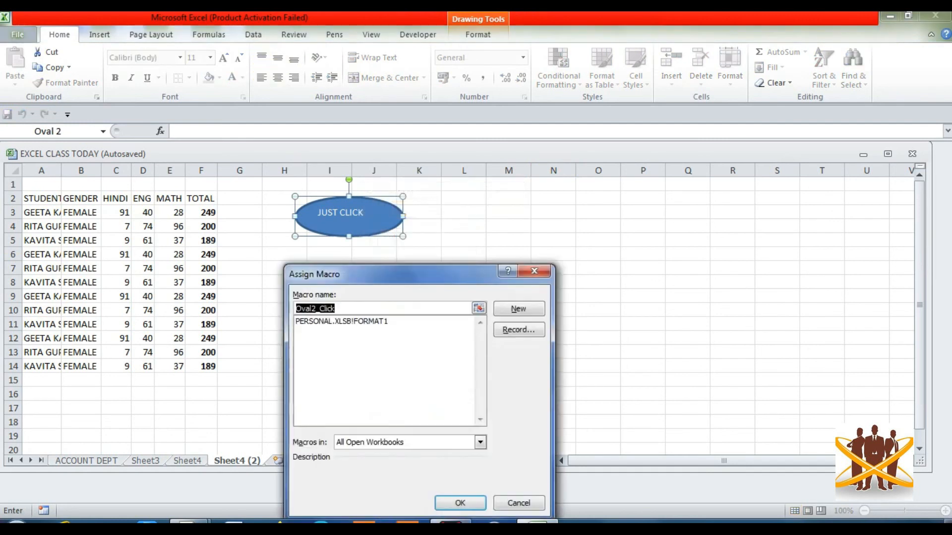
click(342, 322)
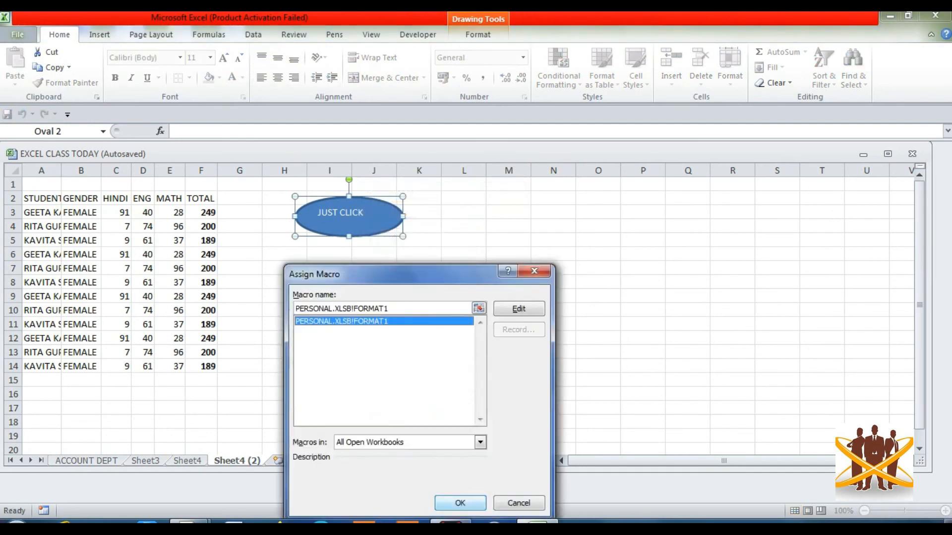
click(460, 503)
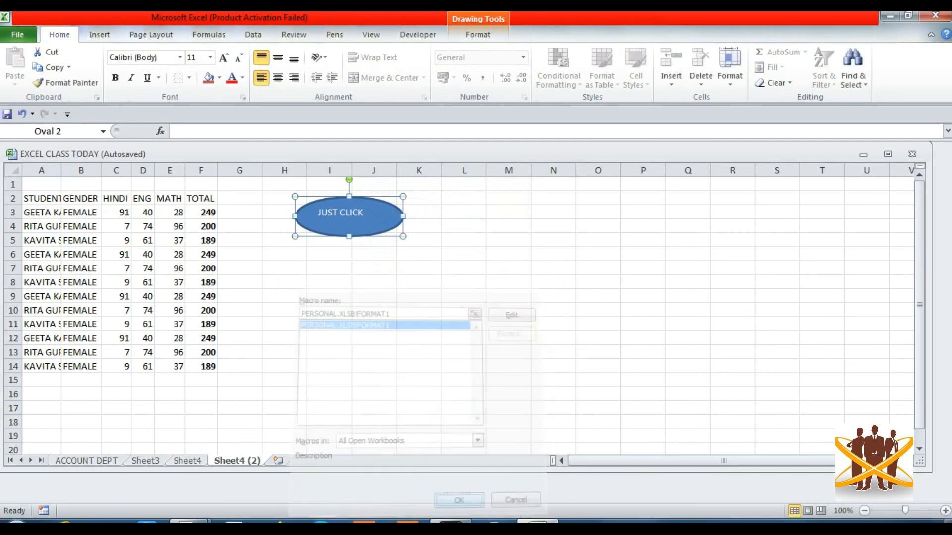
Run the assigned macro from the JUST CLICK oval to format the student table
click(464, 338)
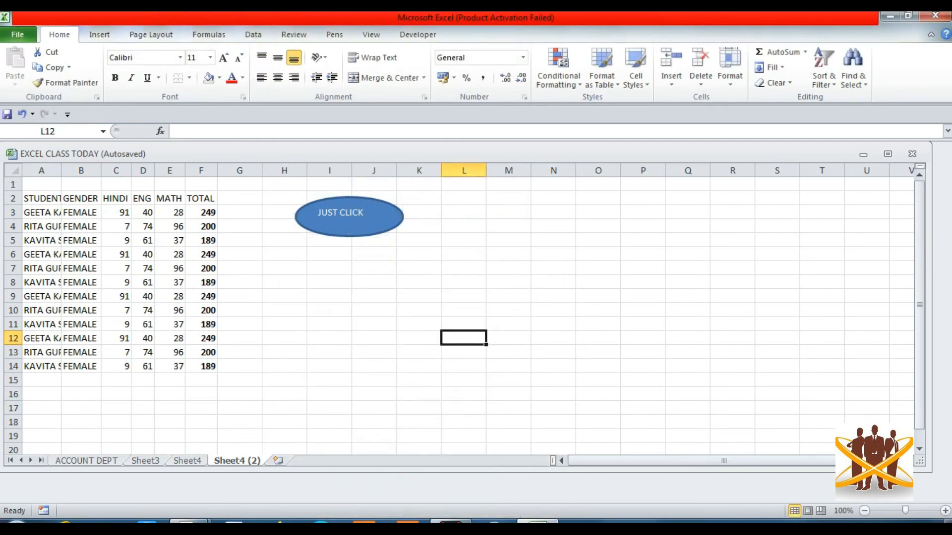
click(349, 217)
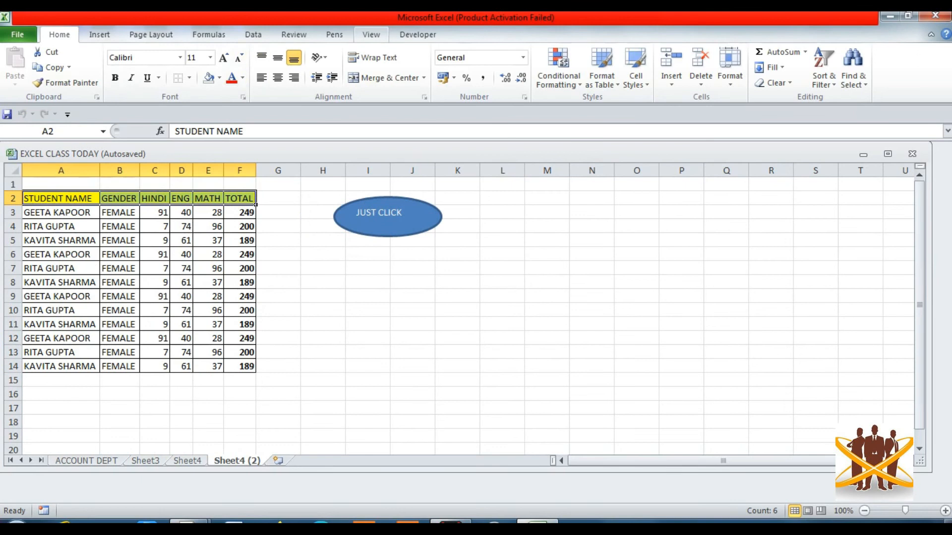
click(371, 34)
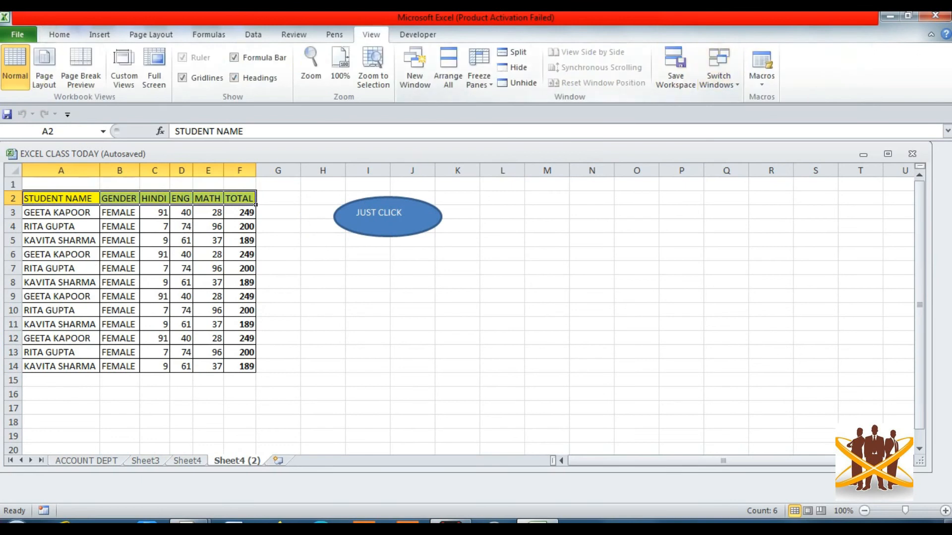